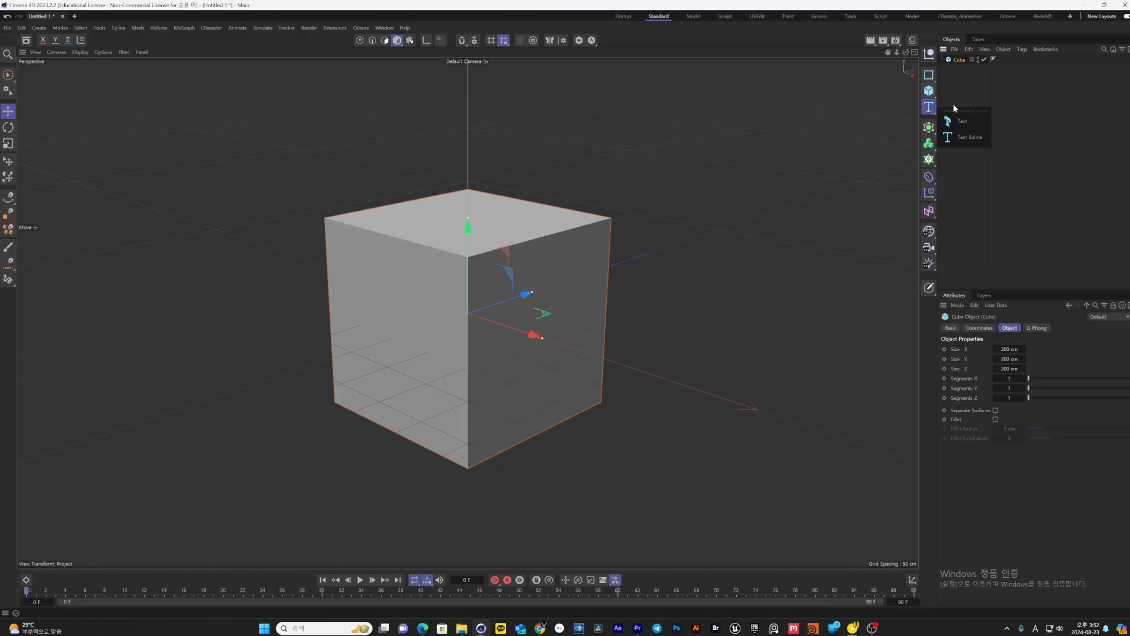
Try adding a Cloth Surface generator, and undo back to an empty scene
{"action": "left_click", "coordinate": [932, 126]}
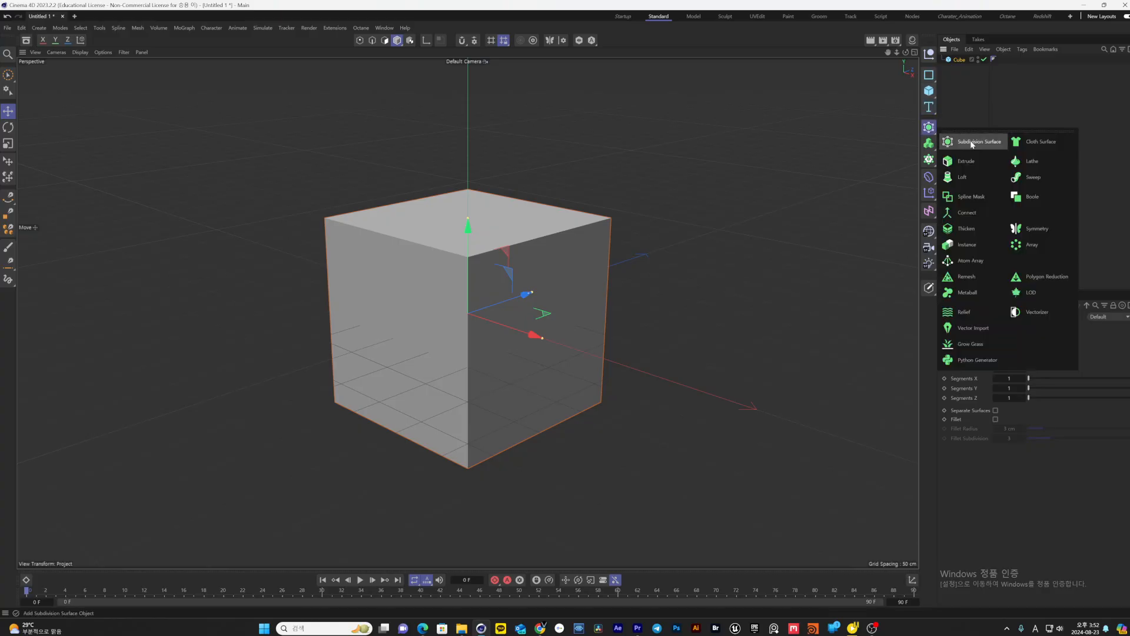
{"action": "left_click", "coordinate": [1037, 142]}
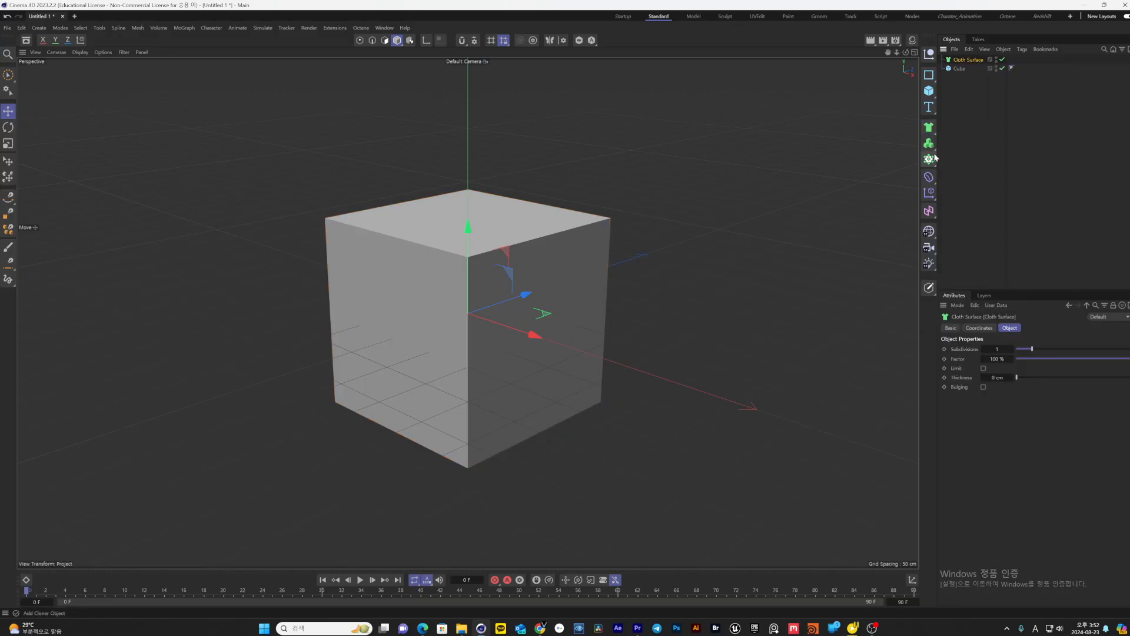
{"action": "key", "text": "ctrl+z"}
{"action": "key", "text": "ctrl+z"}
{"action": "key", "text": "ctrl+z"}
{"action": "key", "text": "ctrl+z"}
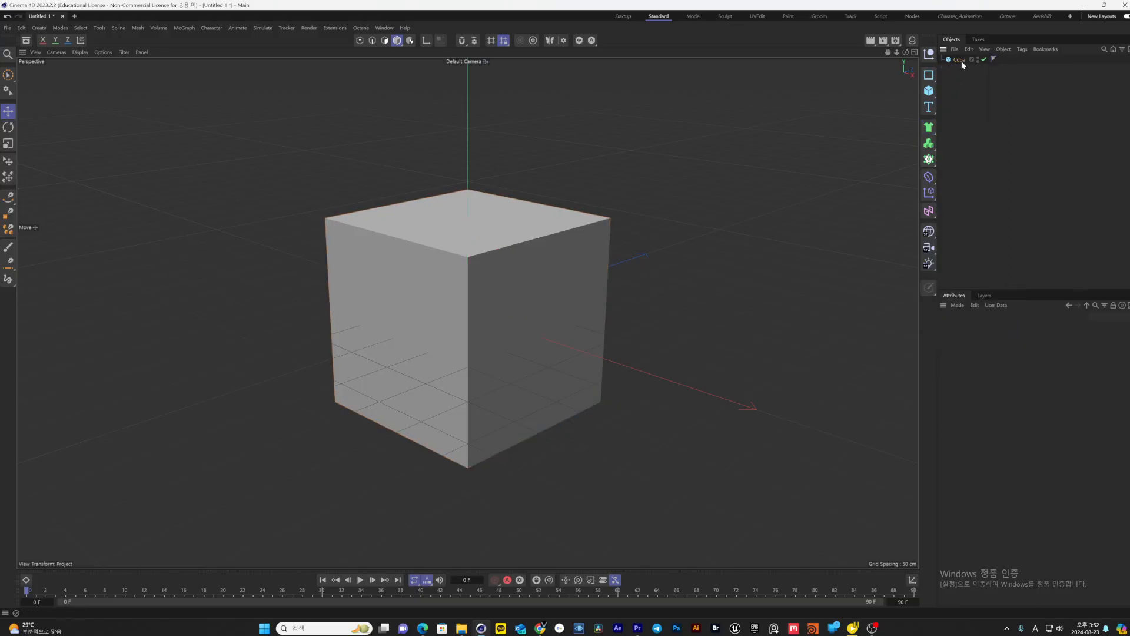
Tear off the primitive objects palette as a floating window and dock it beside the Objects manager
{"action": "left_click", "coordinate": [928, 90]}
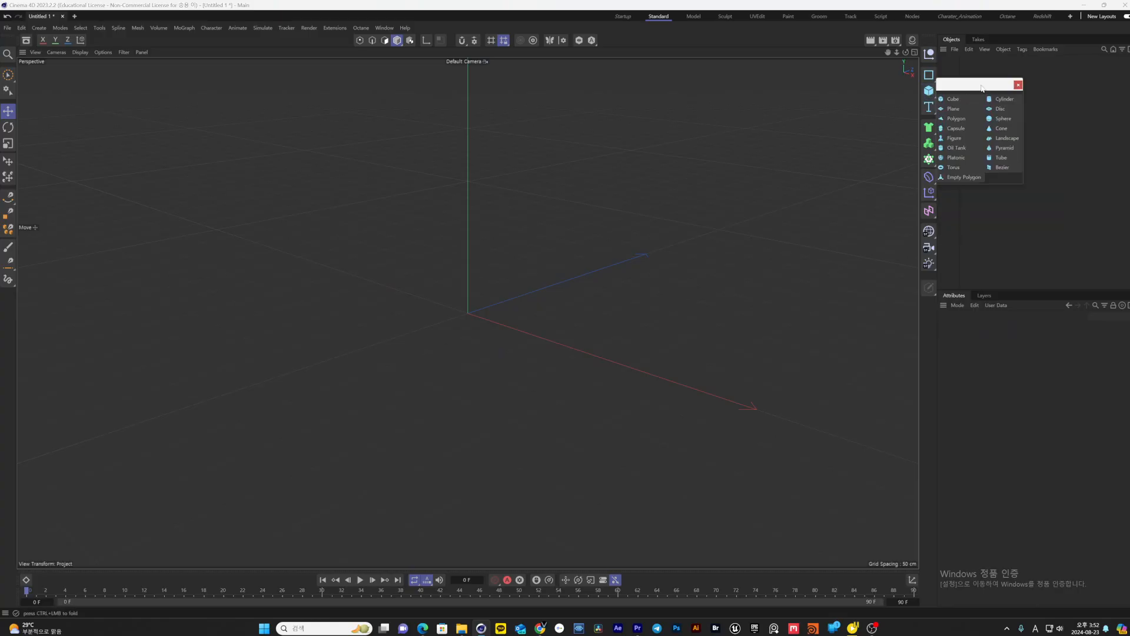
{"action": "mouse_move", "coordinate": [981, 88]}
{"action": "left_mouse_down"}
{"action": "mouse_move", "coordinate": [890, 102]}
{"action": "mouse_move", "coordinate": [965, 103]}
{"action": "left_mouse_up"}
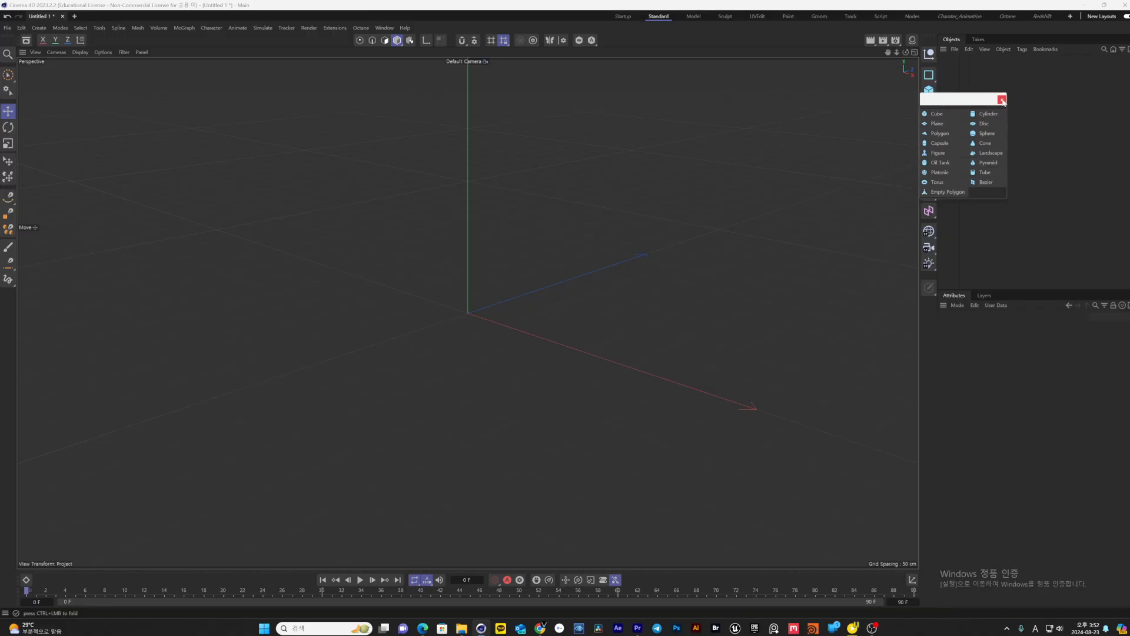
{"action": "left_click", "coordinate": [1001, 99]}
{"action": "left_click", "coordinate": [929, 92]}
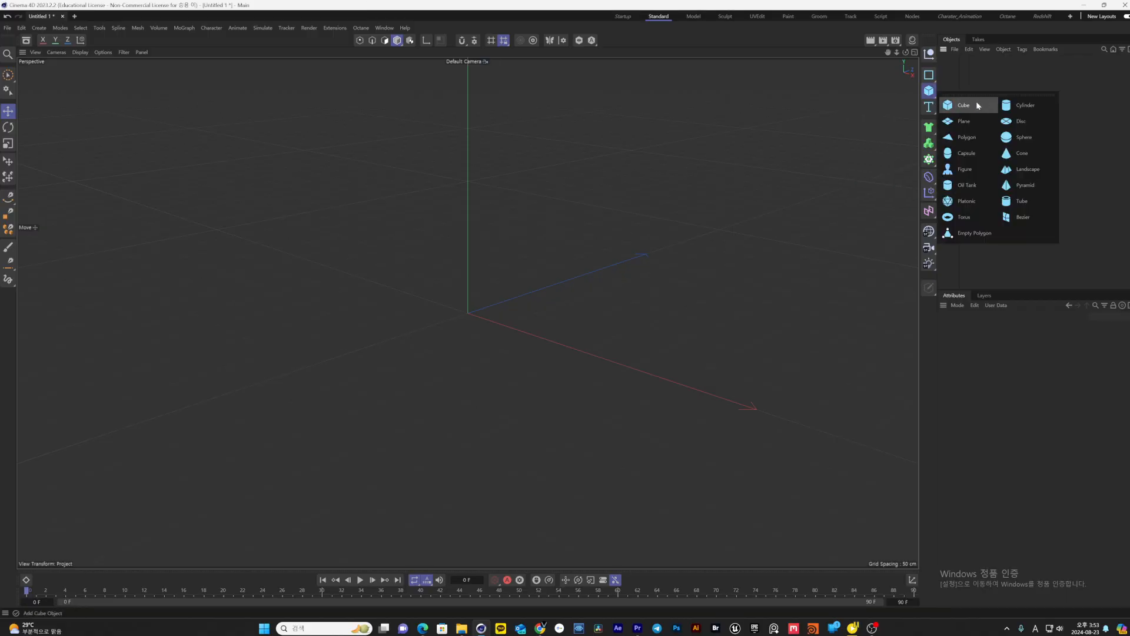
{"action": "left_click_drag", "start_coordinate": [995, 94], "coordinate": [1031, 102]}
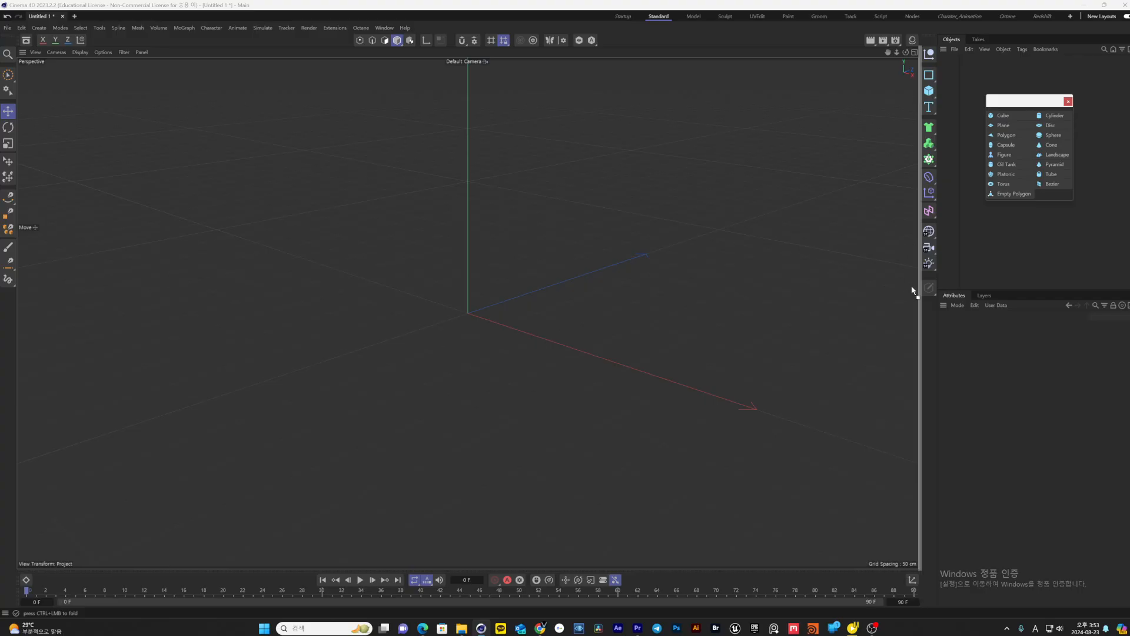
{"action": "left_click_drag", "start_coordinate": [912, 290], "coordinate": [932, 292]}
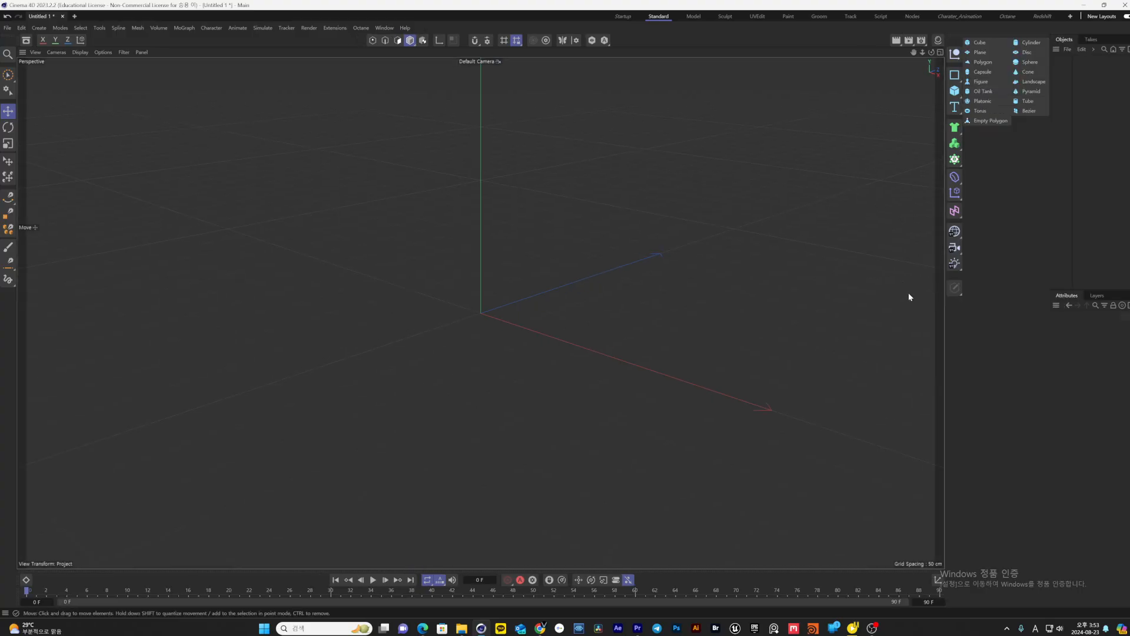
Undock and close the primitives palette, and widen the Objects and Attributes managers again
{"action": "right_click", "coordinate": [1035, 37]}
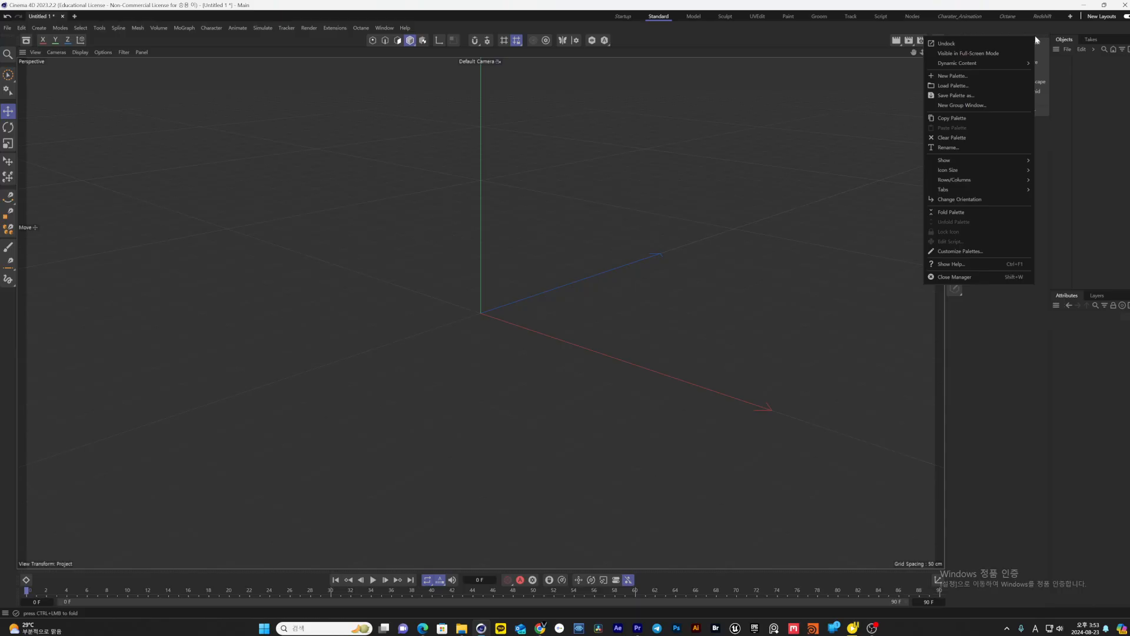
{"action": "right_click", "coordinate": [1040, 36]}
{"action": "right_click", "coordinate": [1040, 36]}
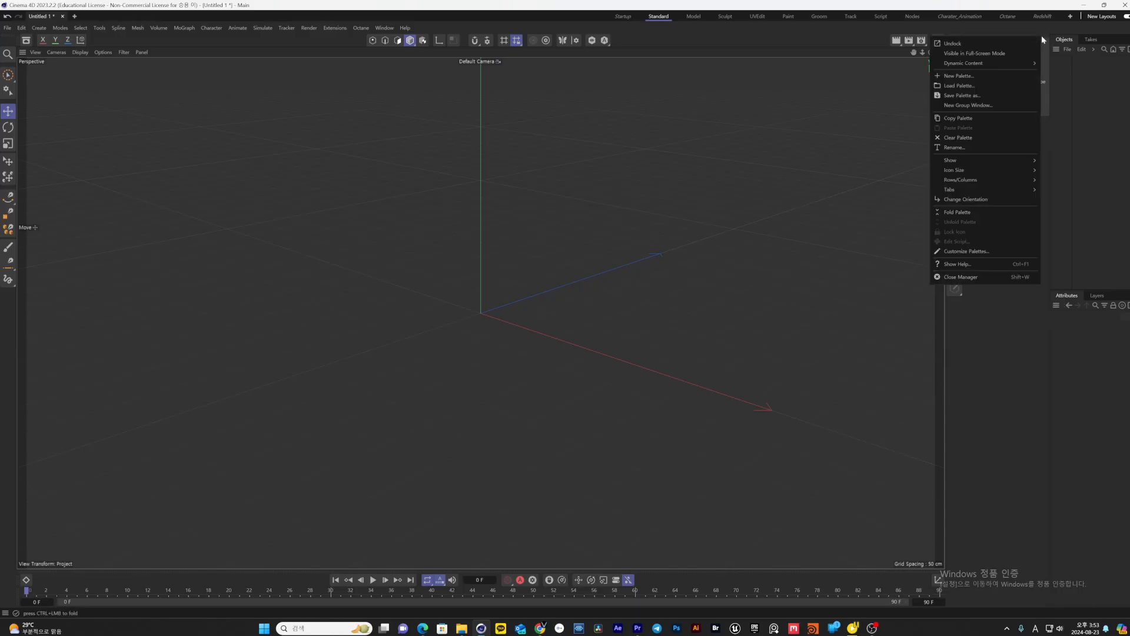
{"action": "left_click", "coordinate": [992, 43]}
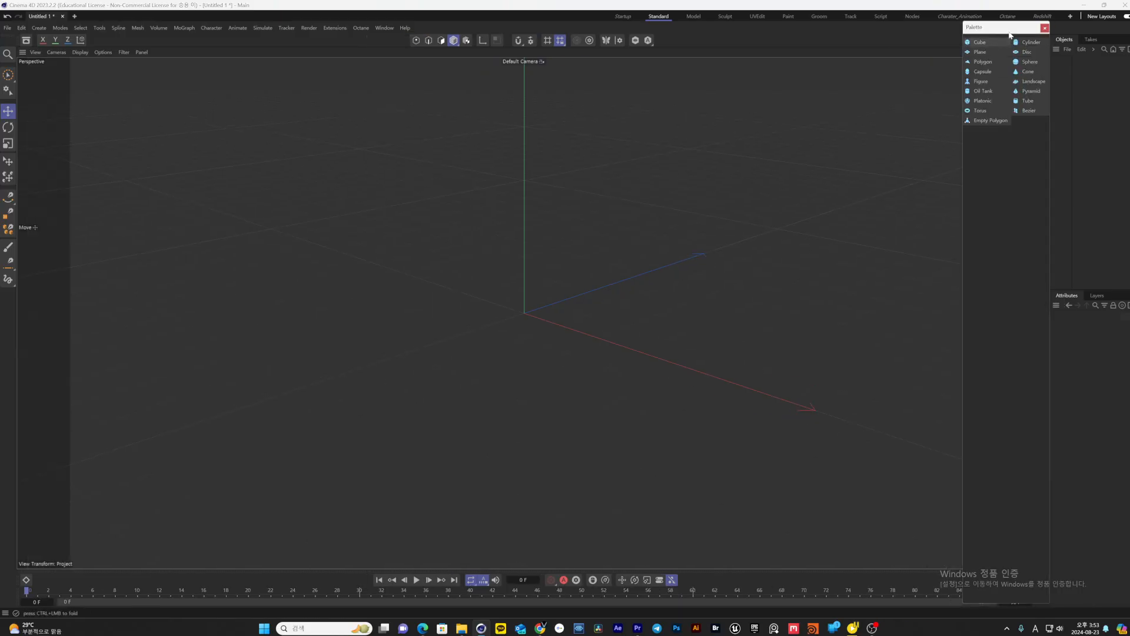
{"action": "left_click", "coordinate": [853, 147]}
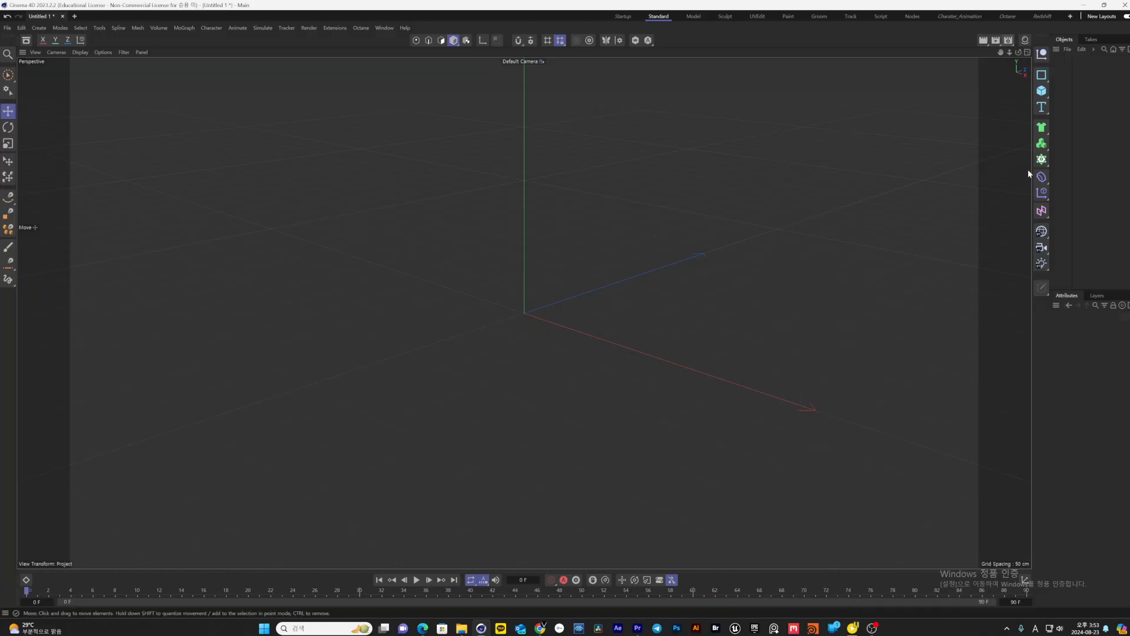
{"action": "left_click_drag", "start_coordinate": [1029, 169], "coordinate": [905, 135]}
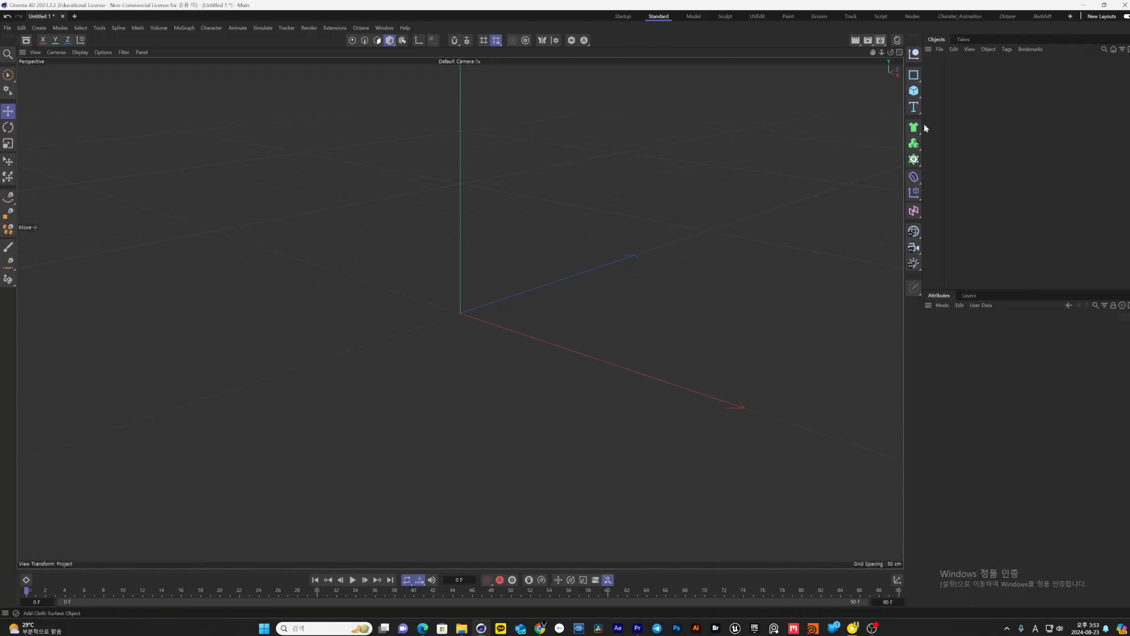
Add a cube with 4 segments in X, Y and Z, and display it with Gouraud Shading (Lines)
{"action": "left_click", "coordinate": [914, 91]}
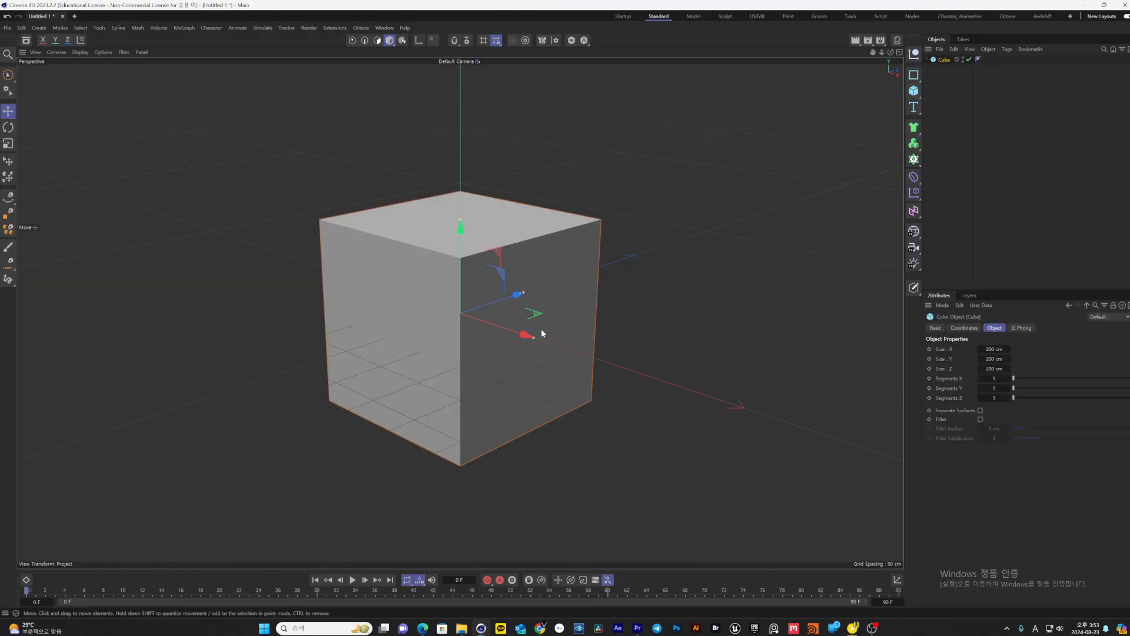
{"action": "left_click", "coordinate": [80, 51]}
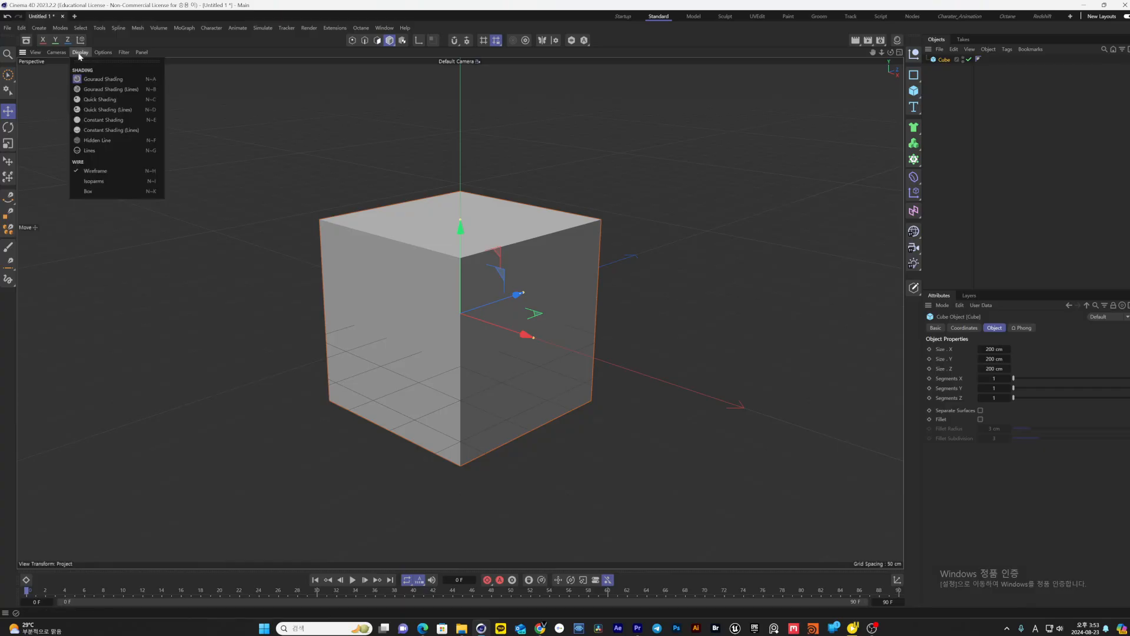
{"action": "left_click", "coordinate": [97, 92]}
{"action": "mouse_move", "coordinate": [1014, 378]}
{"action": "left_mouse_down"}
{"action": "mouse_move", "coordinate": [1034, 380]}
{"action": "mouse_move", "coordinate": [1031, 391]}
{"action": "left_mouse_up"}
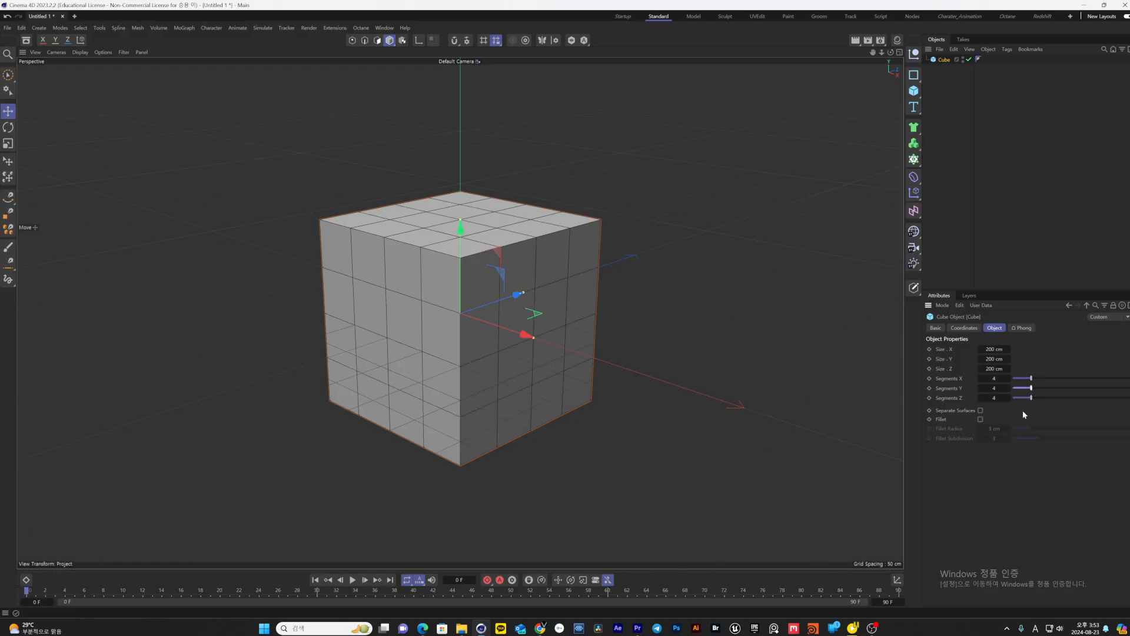
Enable the cube's fillet with a radius of 2 cm and a fillet subdivision of 5
{"action": "left_click", "coordinate": [981, 419]}
{"action": "scroll", "coordinate": [473, 263], "scroll_direction": "up", "scroll_amount": 3}
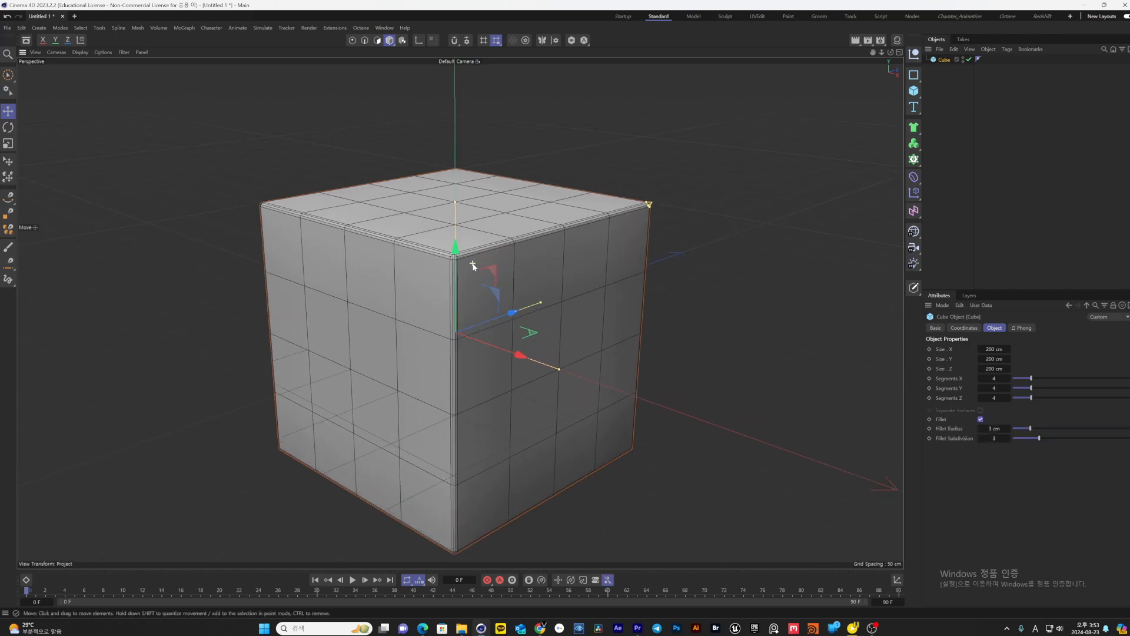
{"action": "scroll", "coordinate": [473, 262], "scroll_direction": "up", "scroll_amount": 2}
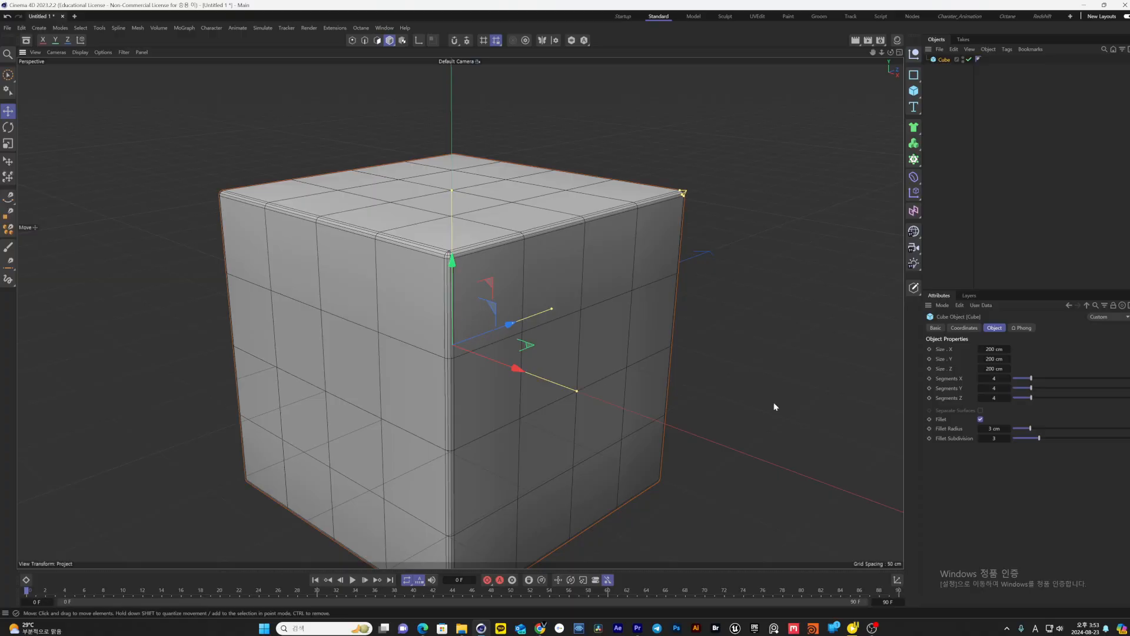
{"action": "left_click_drag", "start_coordinate": [1031, 430], "coordinate": [1061, 437]}
{"action": "scroll", "coordinate": [612, 232], "scroll_direction": "up", "scroll_amount": 8}
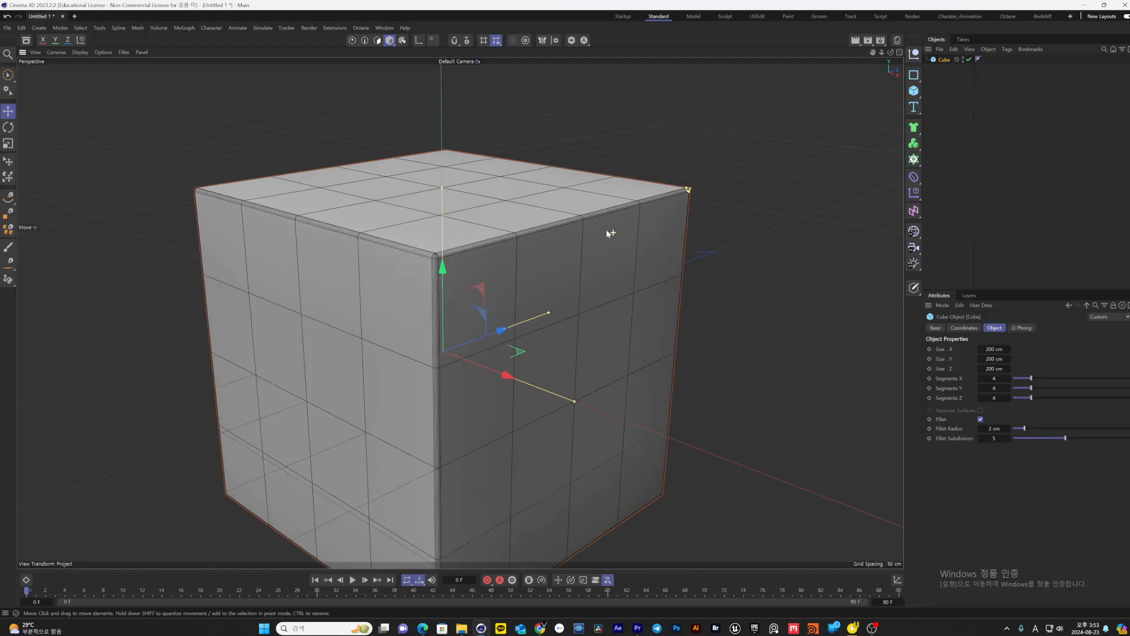
Set the cube's fillet radius to 3 cm and its fillet subdivision to 3
{"action": "left_click_drag", "start_coordinate": [1064, 437], "coordinate": [1029, 429]}
{"action": "scroll", "coordinate": [739, 373], "scroll_direction": "down", "scroll_amount": 3}
{"action": "scroll", "coordinate": [842, 410], "scroll_direction": "down", "scroll_amount": 3}
{"action": "scroll", "coordinate": [630, 363], "scroll_direction": "down", "scroll_amount": 3}
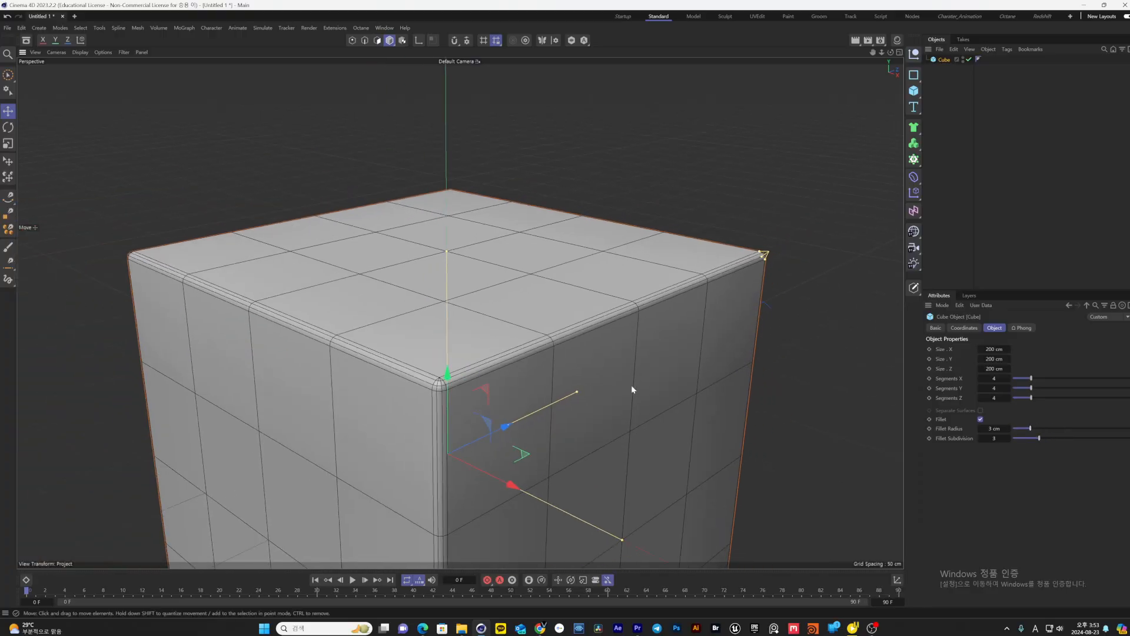
Examine the cube's Basic and Coordinates properties
{"action": "left_click", "coordinate": [963, 328]}
{"action": "left_click", "coordinate": [939, 329]}
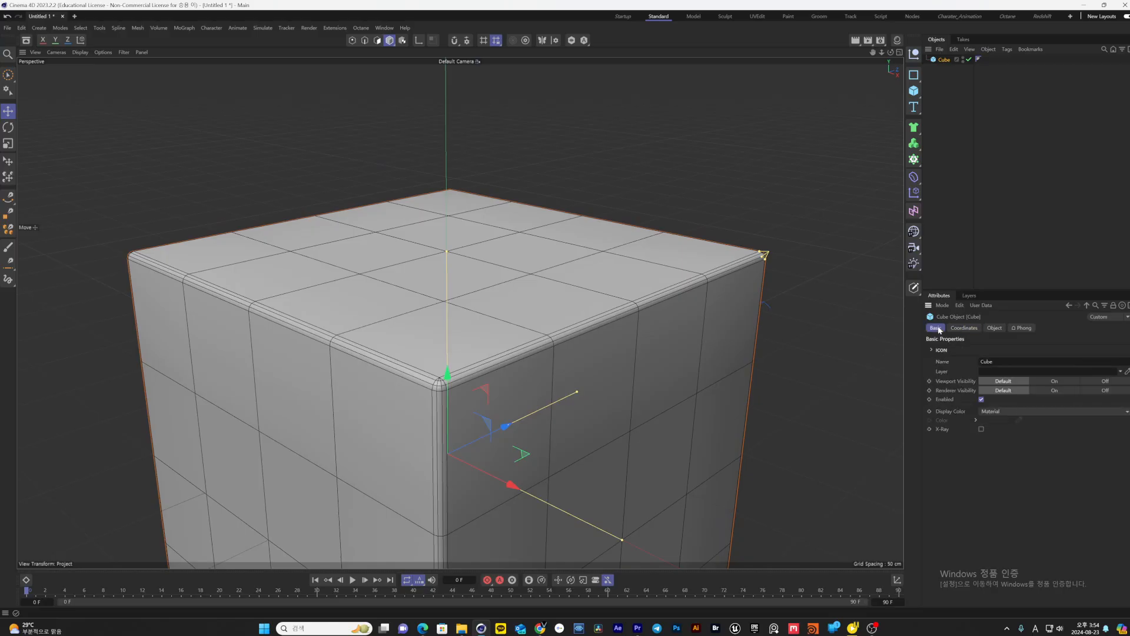
{"action": "left_click", "coordinate": [965, 328]}
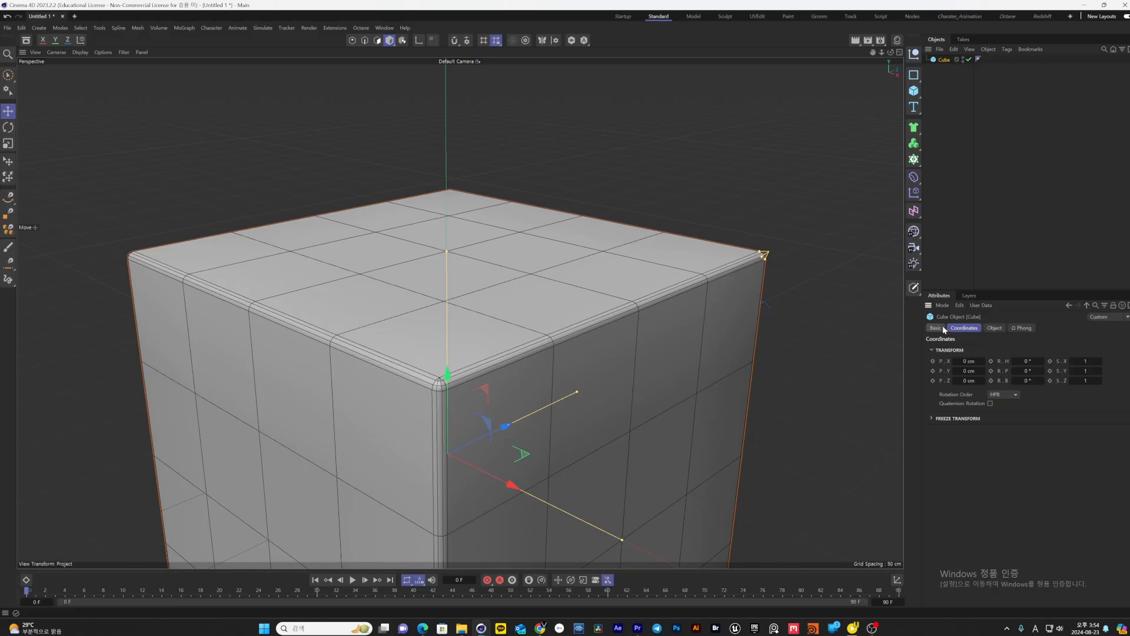
{"action": "left_click", "coordinate": [942, 329]}
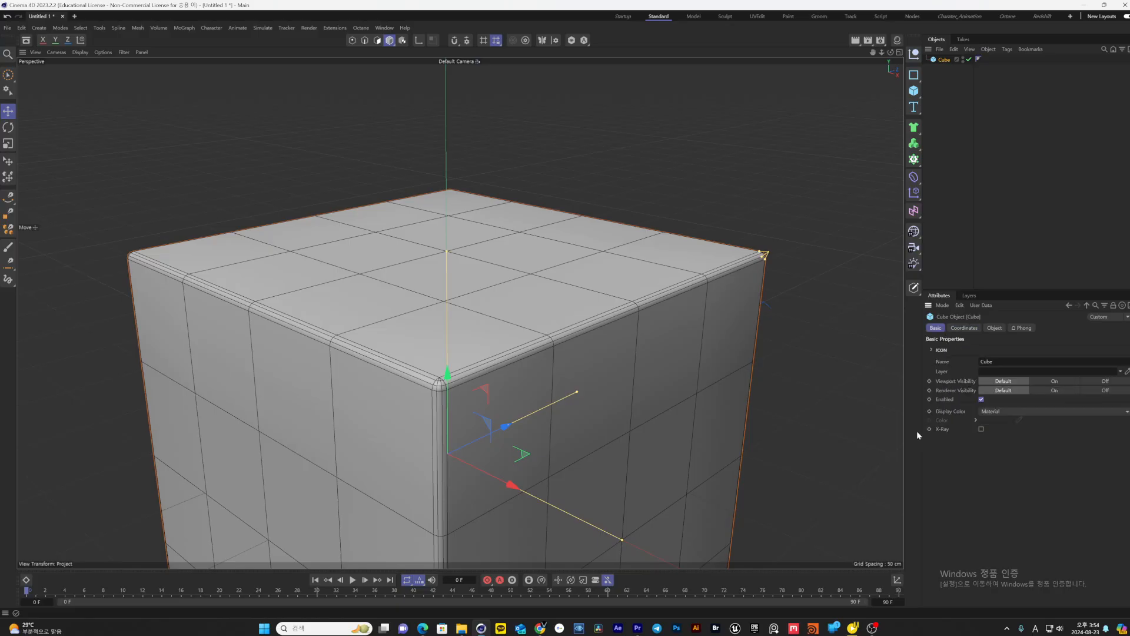
{"action": "left_click", "coordinate": [965, 328]}
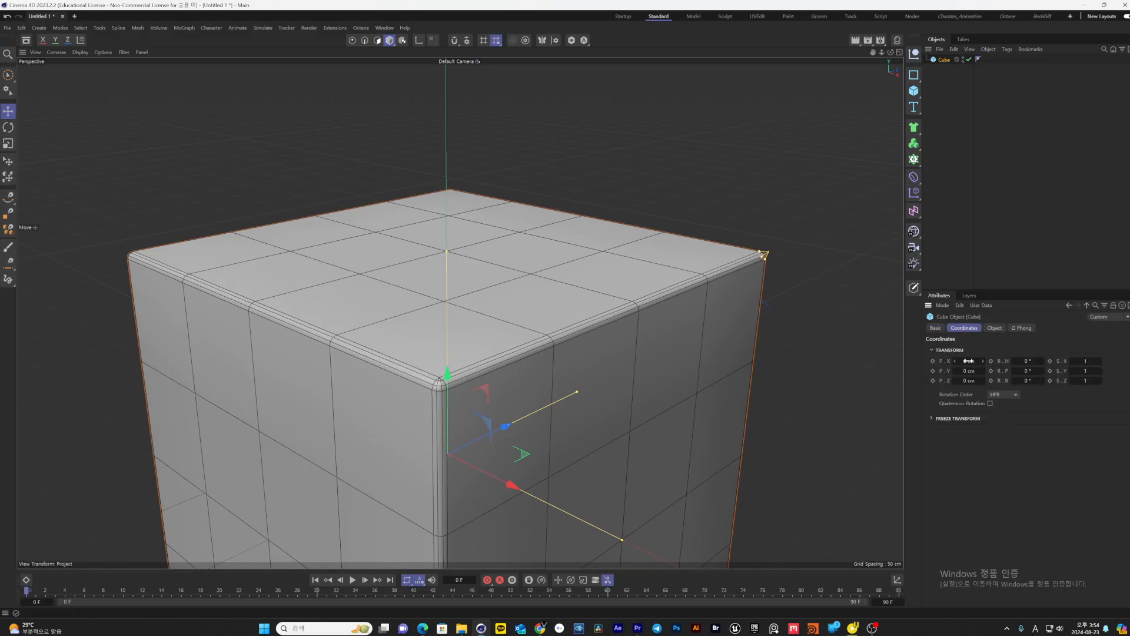
Transform the cube to position -43, -9, 28 cm, rotation 17°, 10°, 25° and scale 1.27, 1.15, 1.23
{"action": "scroll", "coordinate": [681, 386], "scroll_direction": "down", "scroll_amount": 2}
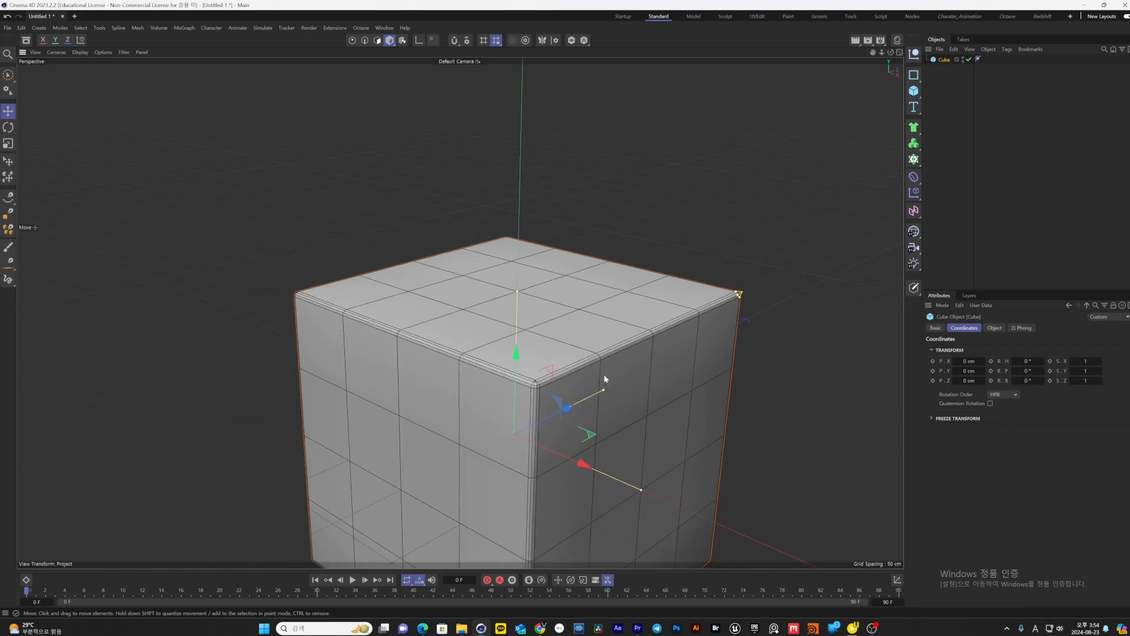
{"action": "scroll", "coordinate": [605, 378], "scroll_direction": "down", "scroll_amount": 2}
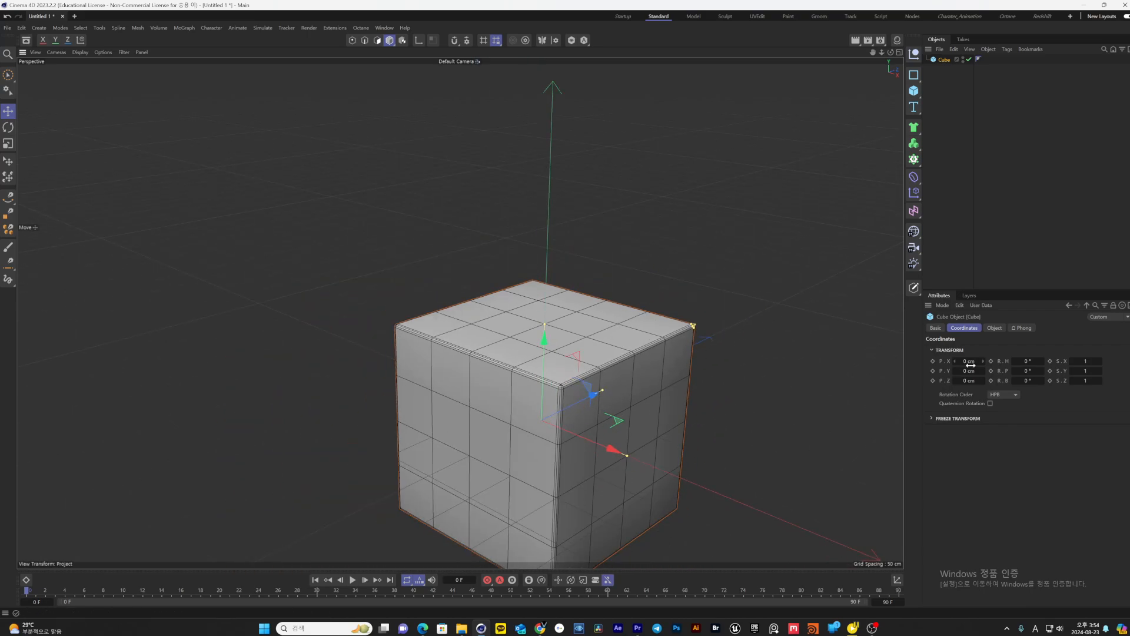
{"action": "middle_click_drag", "start_coordinate": [757, 438], "coordinate": [677, 349], "text": "alt"}
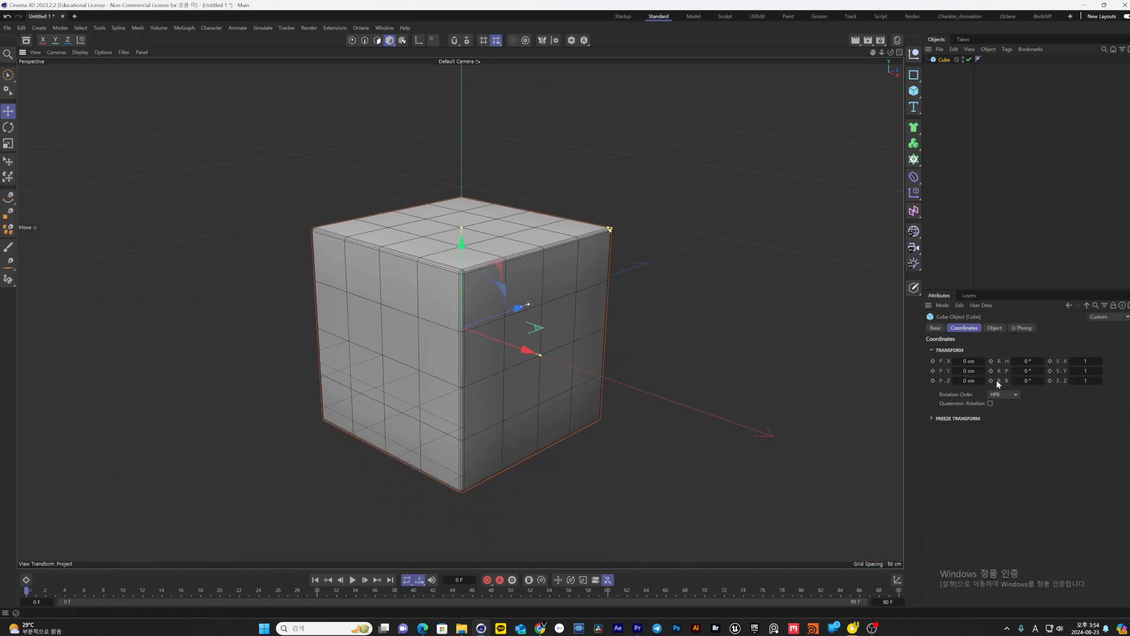
{"action": "left_click_drag", "start_coordinate": [1027, 365], "coordinate": [1033, 374]}
{"action": "mouse_move", "coordinate": [1029, 382]}
{"action": "left_mouse_down"}
{"action": "mouse_move", "coordinate": [1041, 381]}
{"action": "mouse_move", "coordinate": [1033, 363]}
{"action": "left_mouse_up"}
{"action": "left_click_drag", "start_coordinate": [965, 363], "coordinate": [978, 381]}
{"action": "left_click_drag", "start_coordinate": [1075, 361], "coordinate": [1097, 371]}
{"action": "left_click_drag", "start_coordinate": [1090, 381], "coordinate": [1104, 381]}
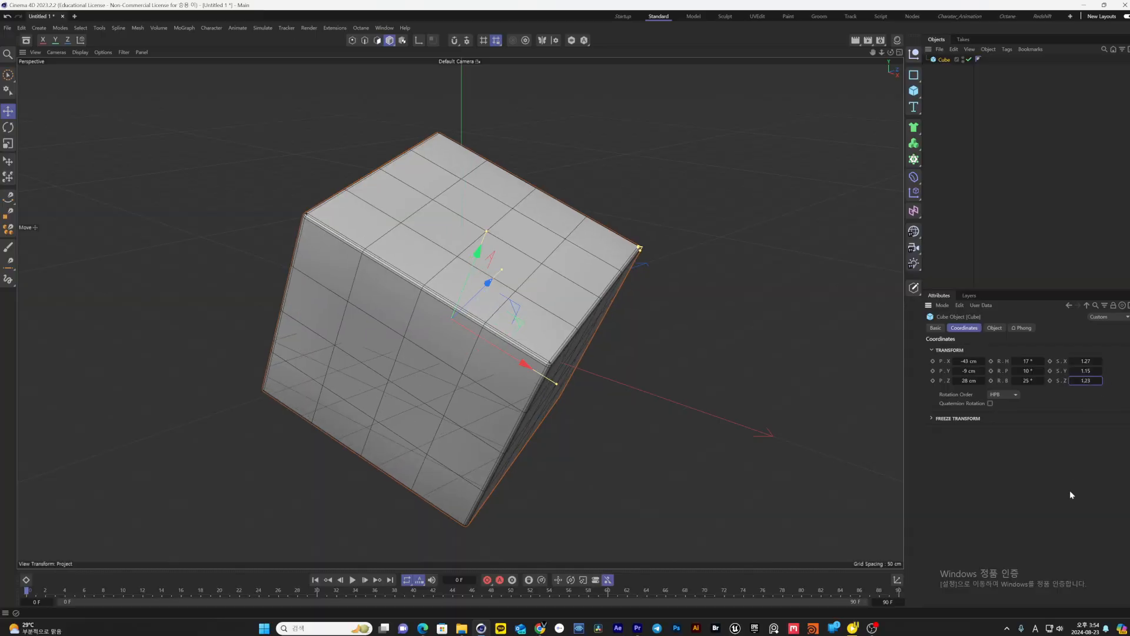
Undo all the position, rotation and scale changes made to the cube
{"action": "key", "text": "ctrl+z"}
{"action": "key", "text": "ctrl+z"}
{"action": "key", "text": "ctrl+z"}
{"action": "key", "text": "ctrl+z"}
{"action": "key", "text": "ctrl+z"}
{"action": "key", "text": "ctrl+z"}
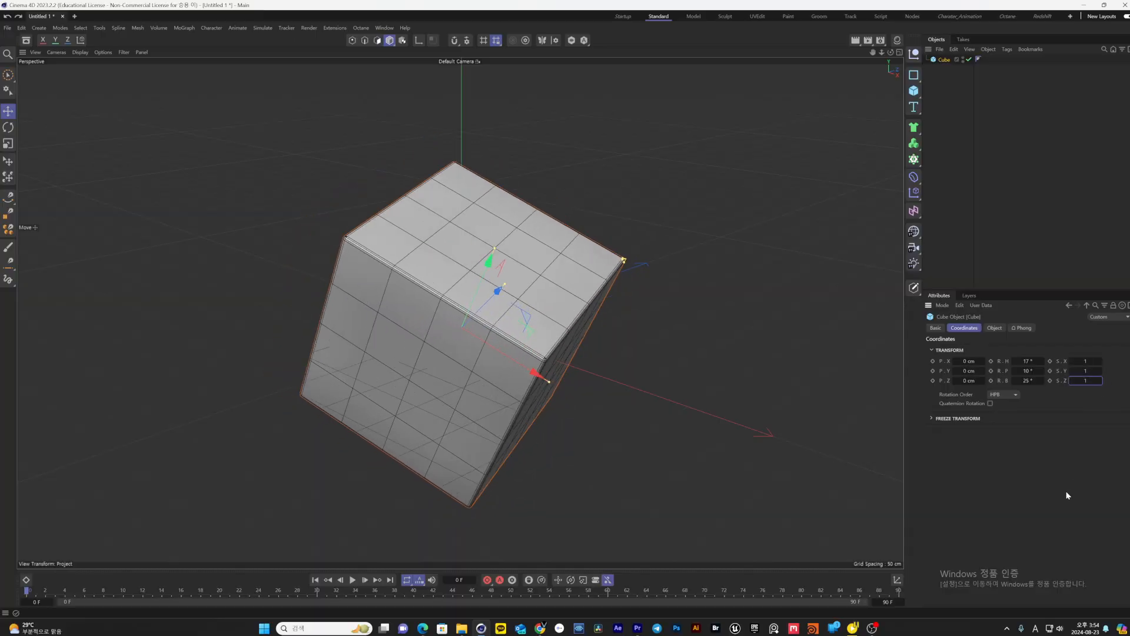
{"action": "key", "text": "ctrl+z"}
{"action": "key", "text": "ctrl+z"}
{"action": "key", "text": "ctrl+z"}
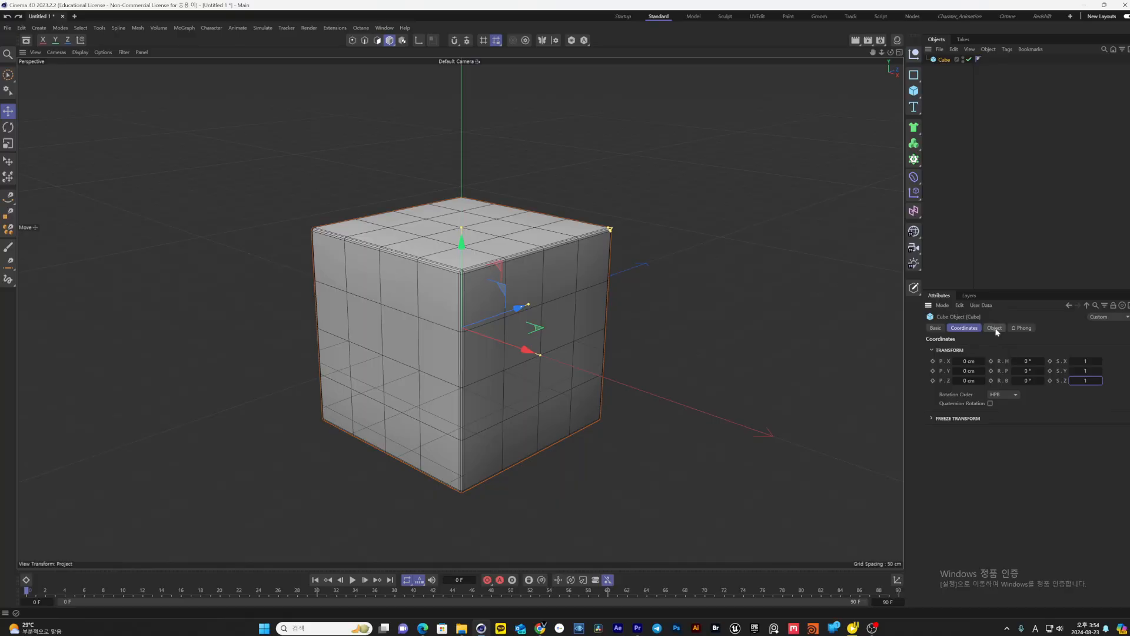
Enlarge the cube to about 345 × 252 × 386 cm in X, Y and Z, and turn off its fillet
{"action": "left_click", "coordinate": [995, 328]}
{"action": "left_click_drag", "start_coordinate": [993, 349], "coordinate": [1085, 371]}
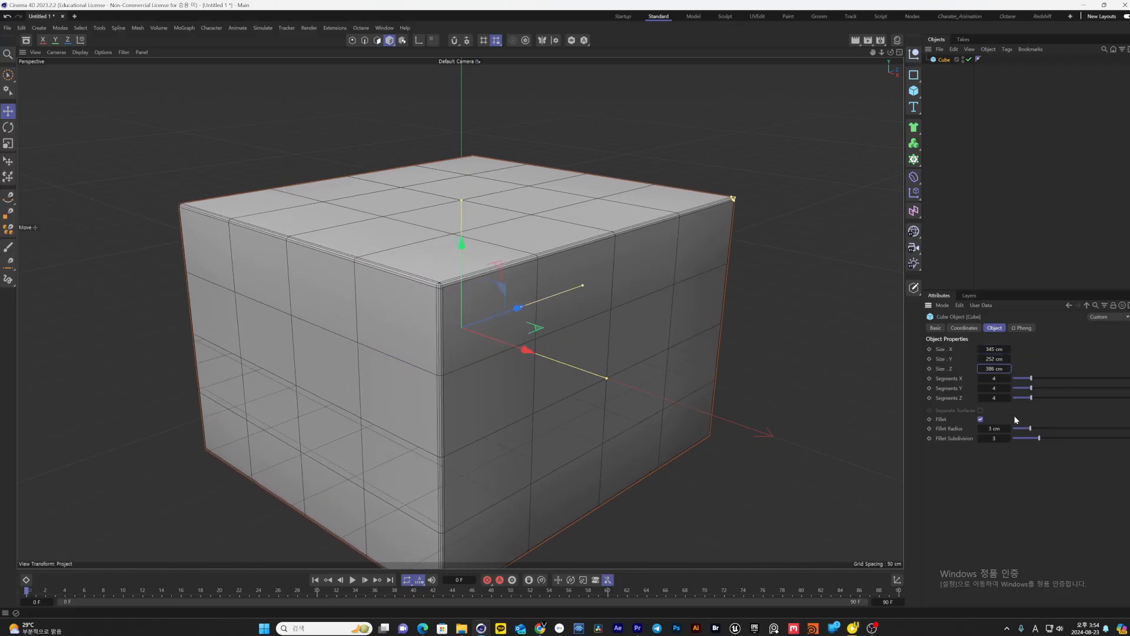
{"action": "left_click", "coordinate": [980, 419]}
Flatten the cube to about 371 × 94 × 373 cm and set its Y segments to 2
{"action": "left_click_drag", "start_coordinate": [996, 351], "coordinate": [1018, 349]}
{"action": "mouse_move", "coordinate": [998, 358]}
{"action": "left_mouse_down"}
{"action": "mouse_move", "coordinate": [981, 359]}
{"action": "mouse_move", "coordinate": [990, 369]}
{"action": "mouse_move", "coordinate": [980, 353]}
{"action": "left_mouse_up"}
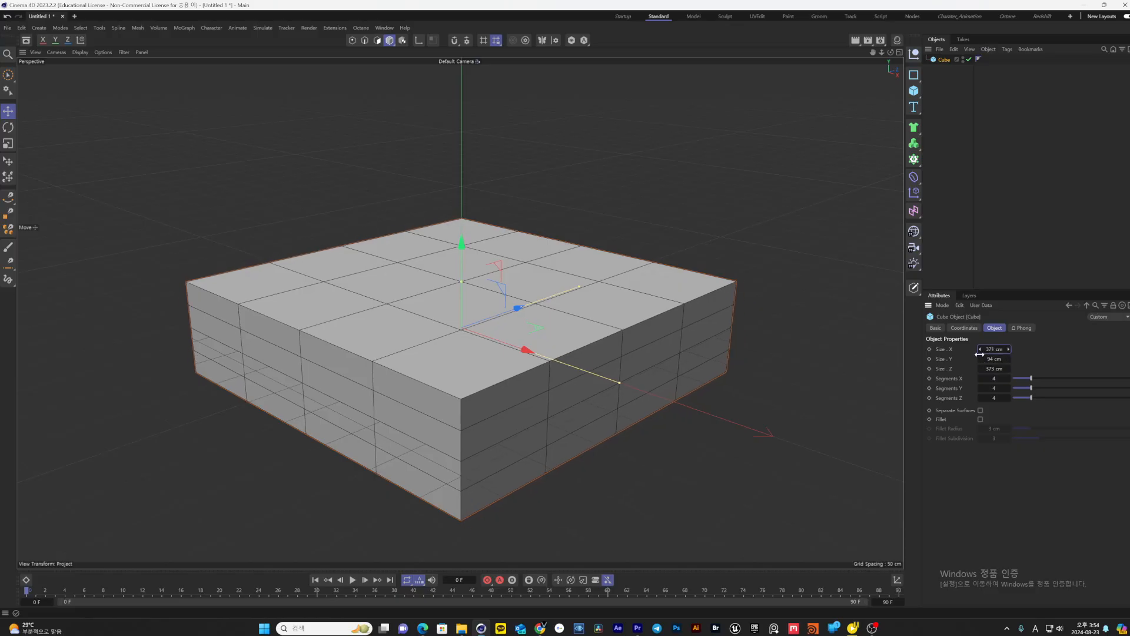
{"action": "left_click_drag", "start_coordinate": [1031, 388], "coordinate": [1018, 387]}
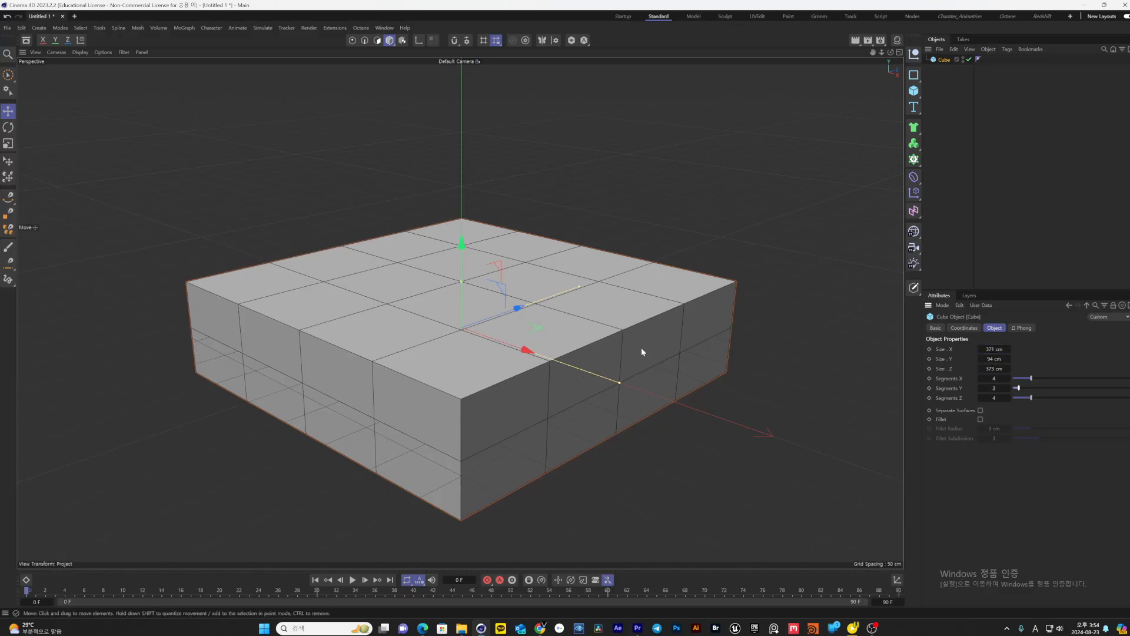
Make the cube editable as a polygon object and switch to Polygons mode
{"action": "left_click", "coordinate": [914, 288]}
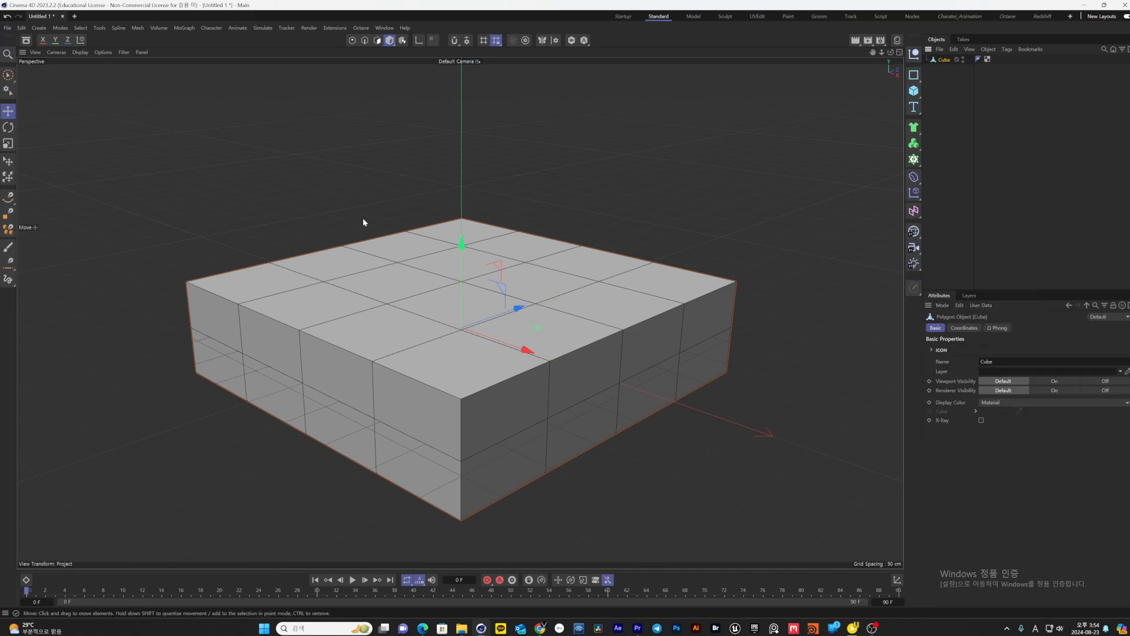
{"action": "left_click", "coordinate": [377, 40]}
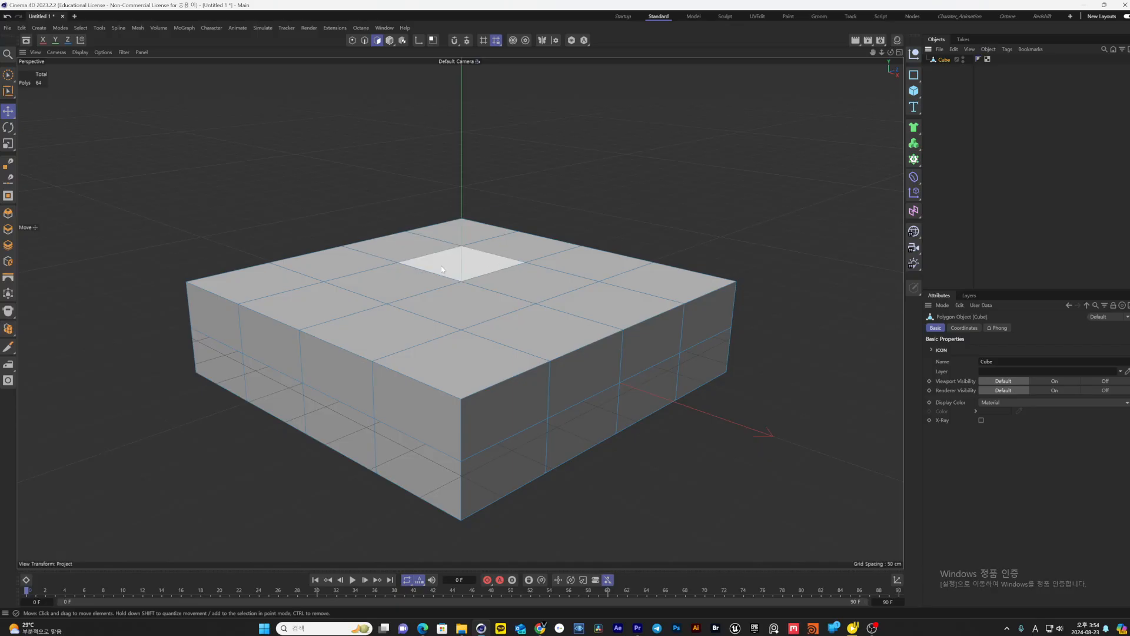
Select the four central polygons of the cube's top face and inset them slightly
{"action": "left_click", "coordinate": [442, 265]}
{"action": "left_click", "coordinate": [413, 286], "text": "shift"}
{"action": "left_click", "coordinate": [440, 301], "text": "shift"}
{"action": "left_click", "coordinate": [524, 284], "text": "shift"}
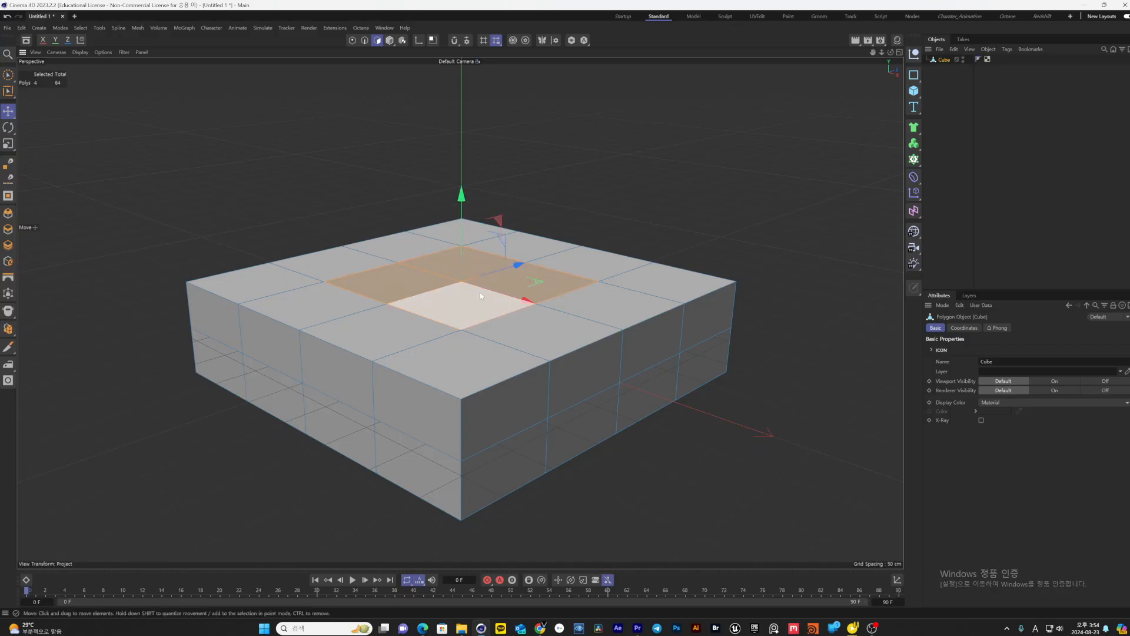
{"action": "right_click", "coordinate": [481, 297]}
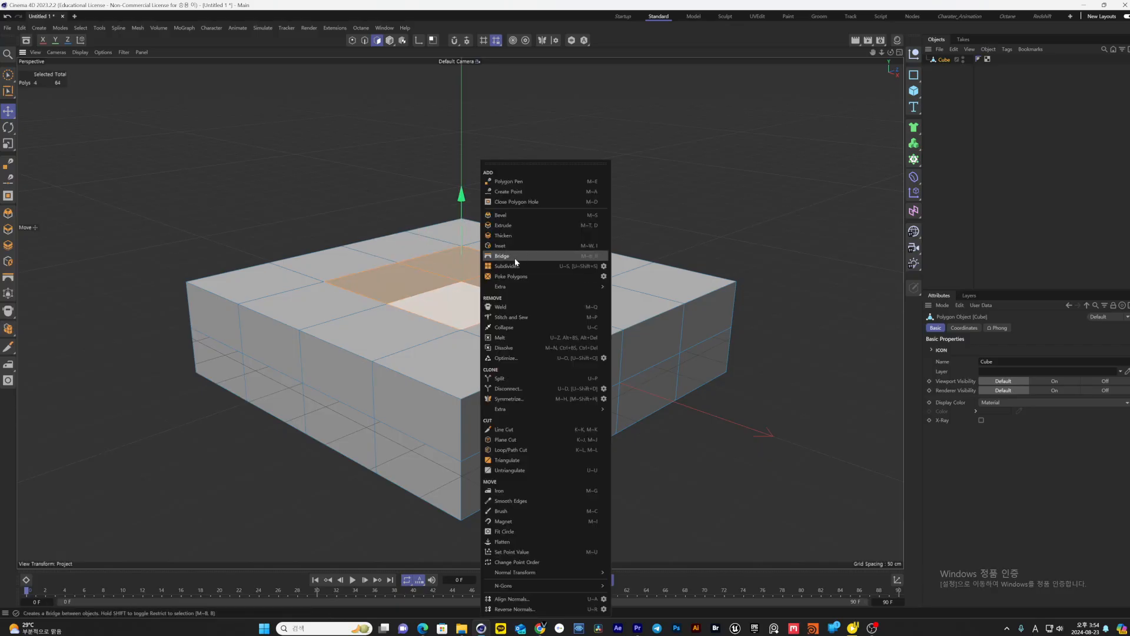
{"action": "left_click", "coordinate": [505, 245]}
{"action": "left_click_drag", "start_coordinate": [517, 253], "coordinate": [757, 230]}
Extrude the inset top polygons upward about 53 cm into a raised block and clear the selection
{"action": "right_click", "coordinate": [625, 235]}
{"action": "left_click", "coordinate": [654, 215]}
{"action": "left_click", "coordinate": [8, 75]}
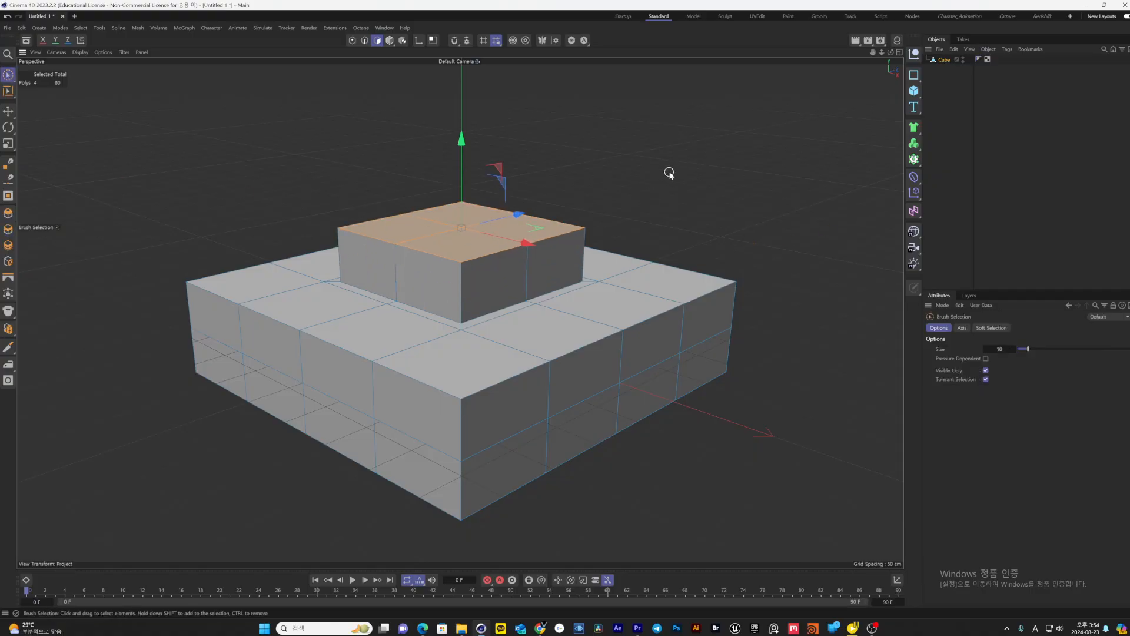
{"action": "left_click", "coordinate": [655, 185]}
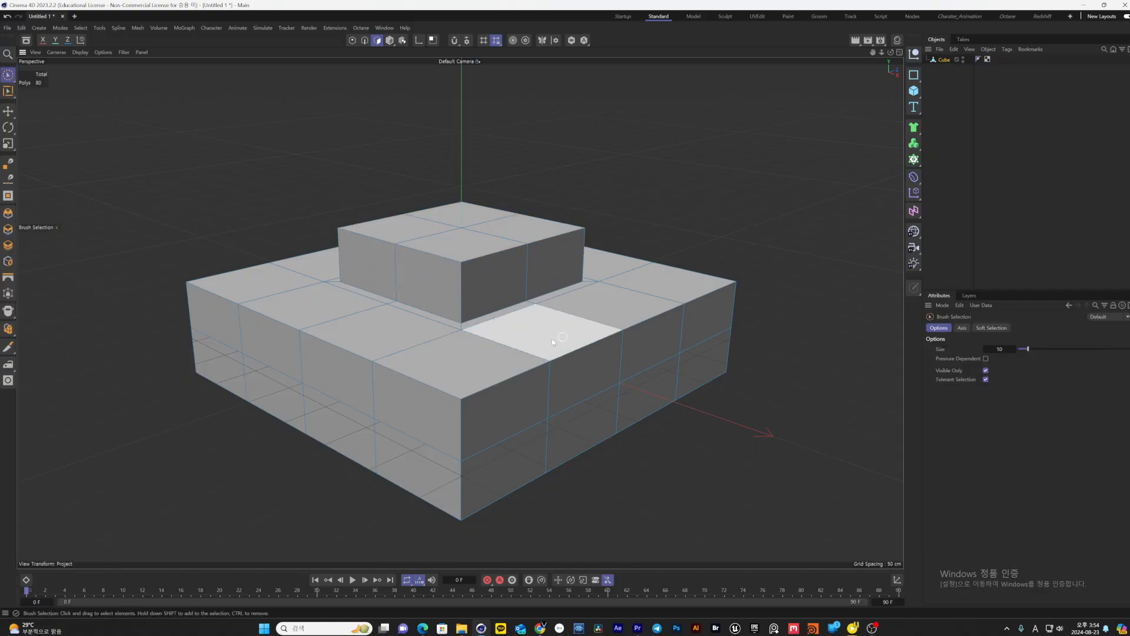
Add a Subdivision Surface generator and make the cube its child to smooth the mesh
{"action": "mouse_move", "coordinate": [552, 338]}
{"action": "left_mouse_down", "text": "alt"}
{"action": "mouse_move", "coordinate": [459, 382]}
{"action": "mouse_move", "coordinate": [529, 353]}
{"action": "mouse_move", "coordinate": [461, 335]}
{"action": "mouse_move", "coordinate": [555, 320]}
{"action": "left_mouse_up", "text": "alt"}
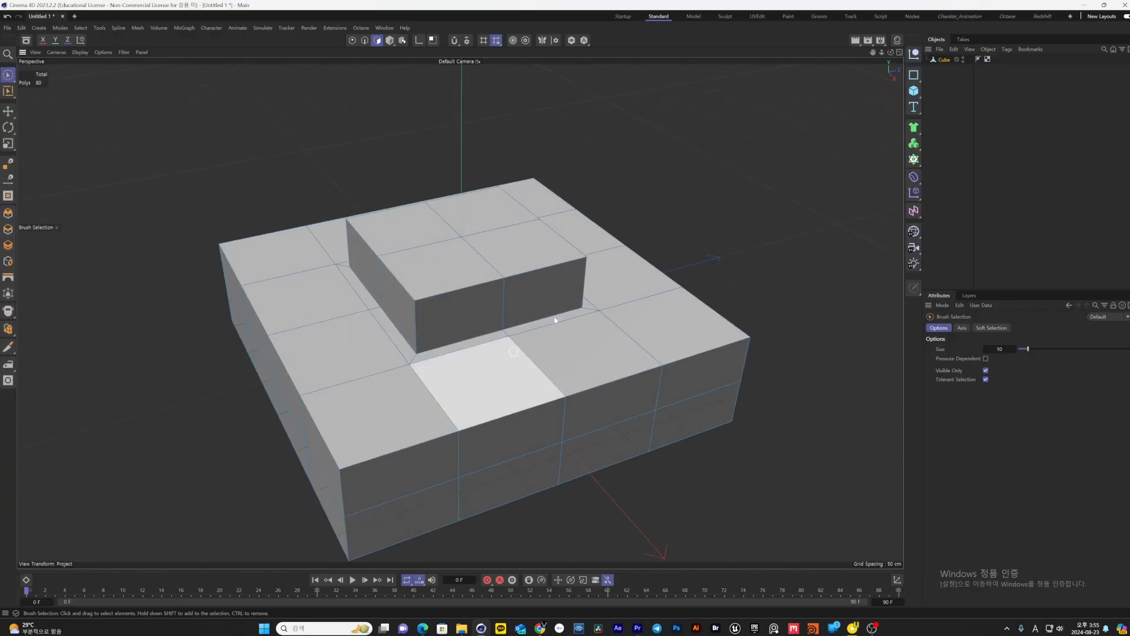
{"action": "left_click_drag", "start_coordinate": [659, 274], "coordinate": [706, 247], "text": "alt"}
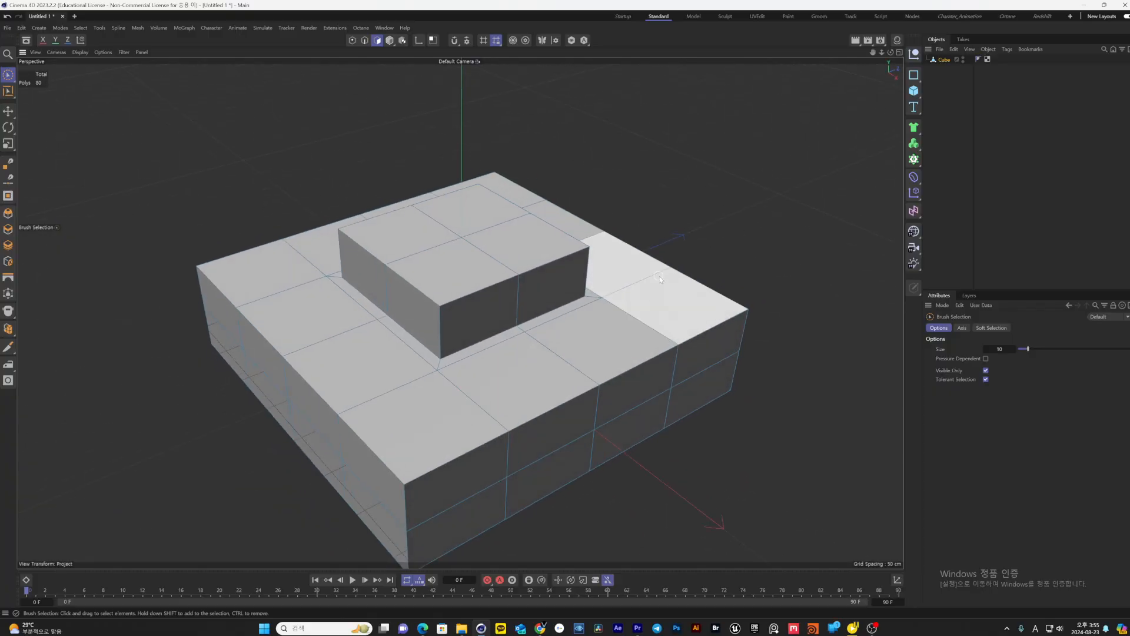
{"action": "left_click", "coordinate": [921, 130]}
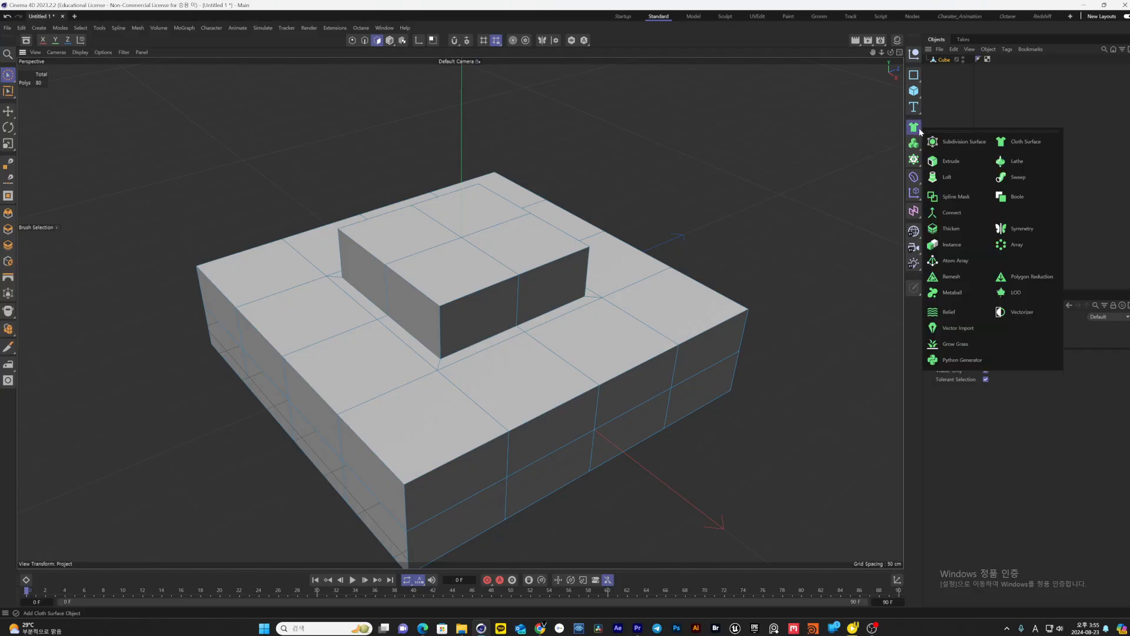
{"action": "left_click", "coordinate": [954, 143]}
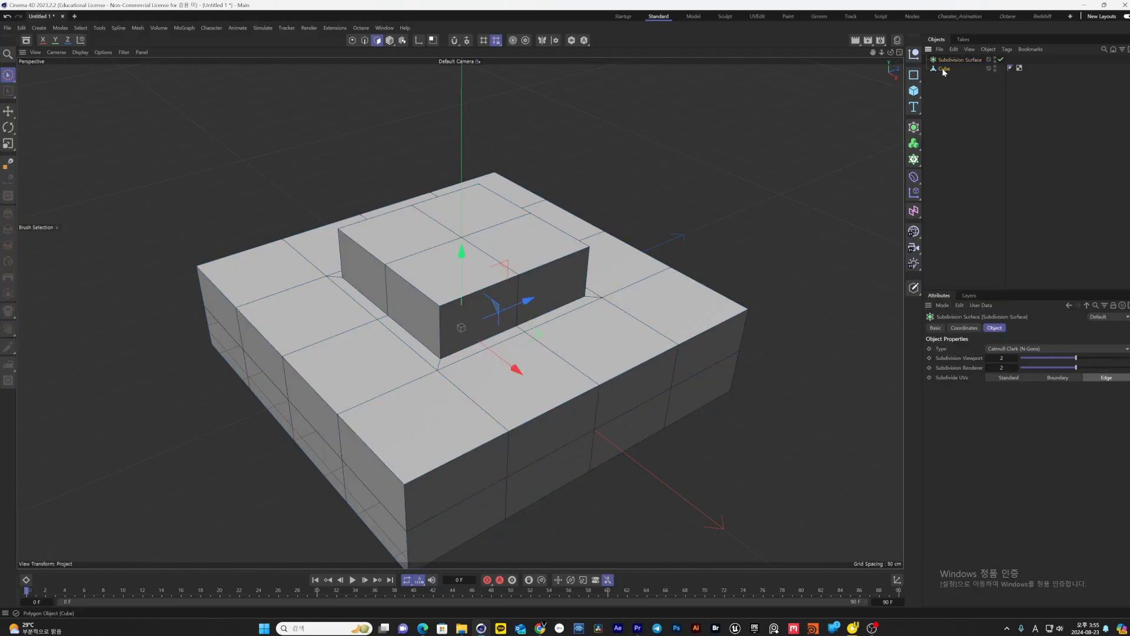
{"action": "left_click_drag", "start_coordinate": [945, 69], "coordinate": [955, 60]}
{"action": "left_click_drag", "start_coordinate": [765, 141], "coordinate": [763, 180], "text": "alt"}
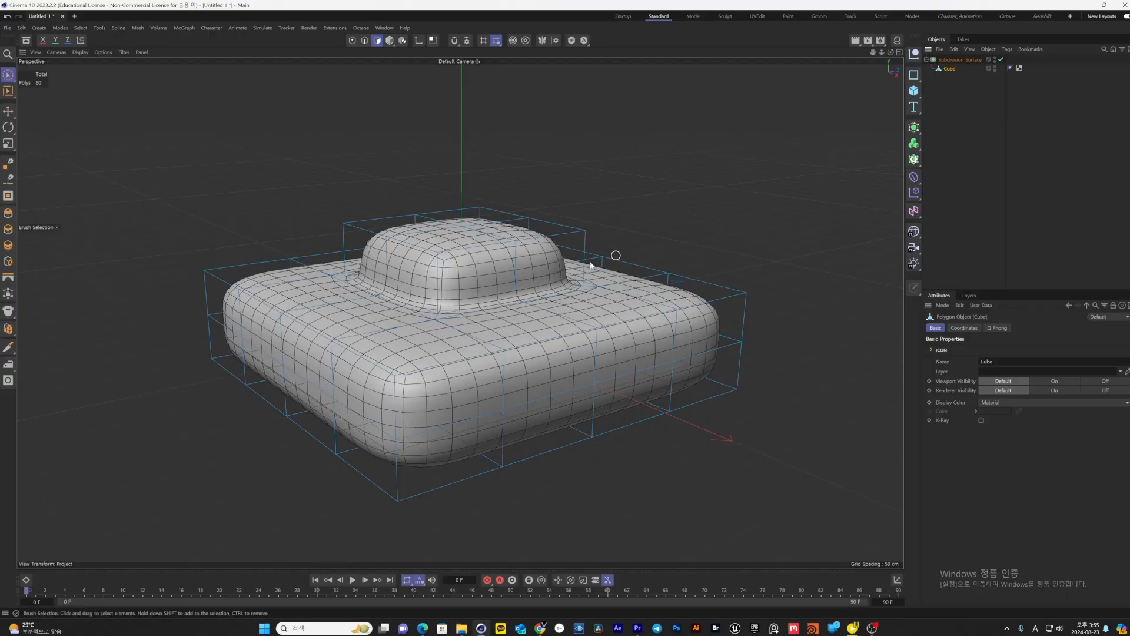
Use Loop/Path Cut to add edge loops around the raised block, one near its base and one near its top
{"action": "right_click", "coordinate": [669, 215]}
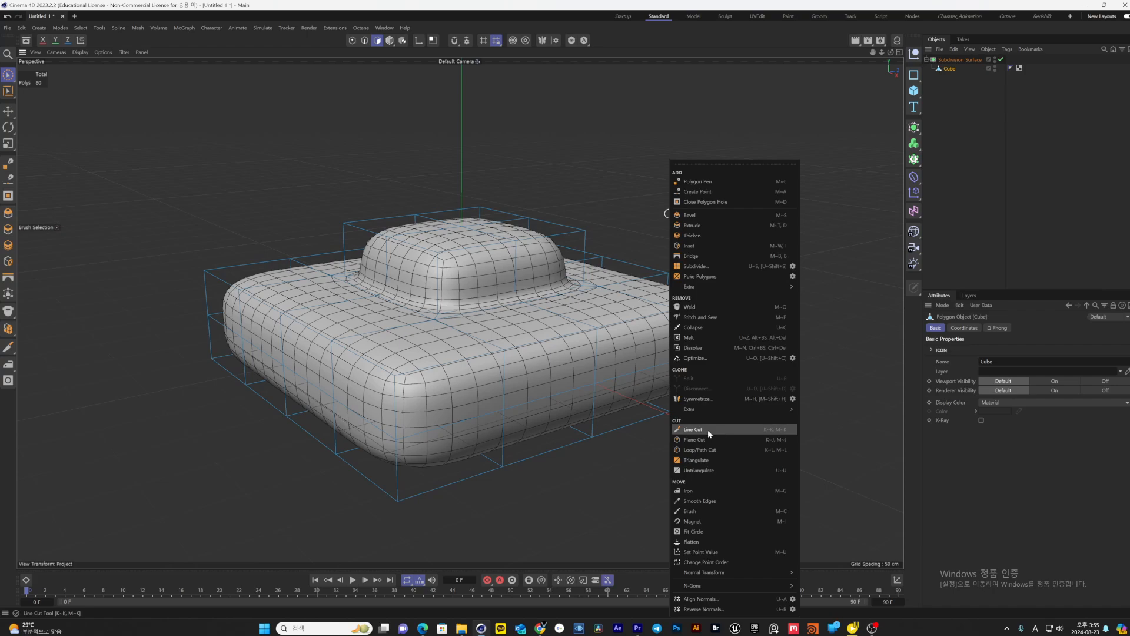
{"action": "left_click", "coordinate": [703, 449]}
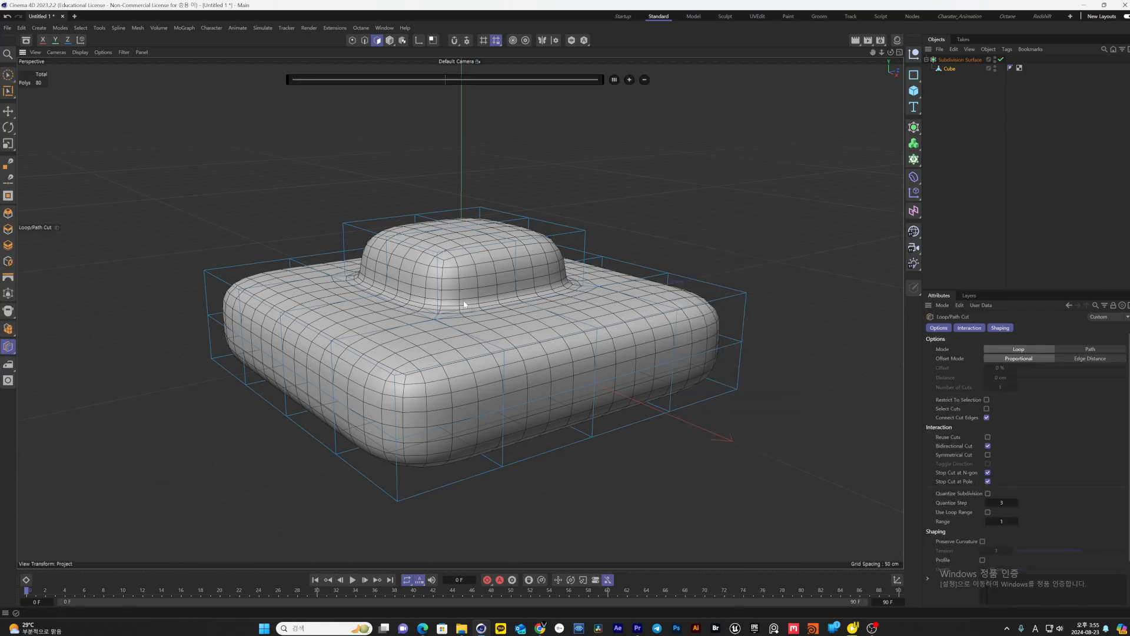
{"action": "left_click", "coordinate": [437, 298]}
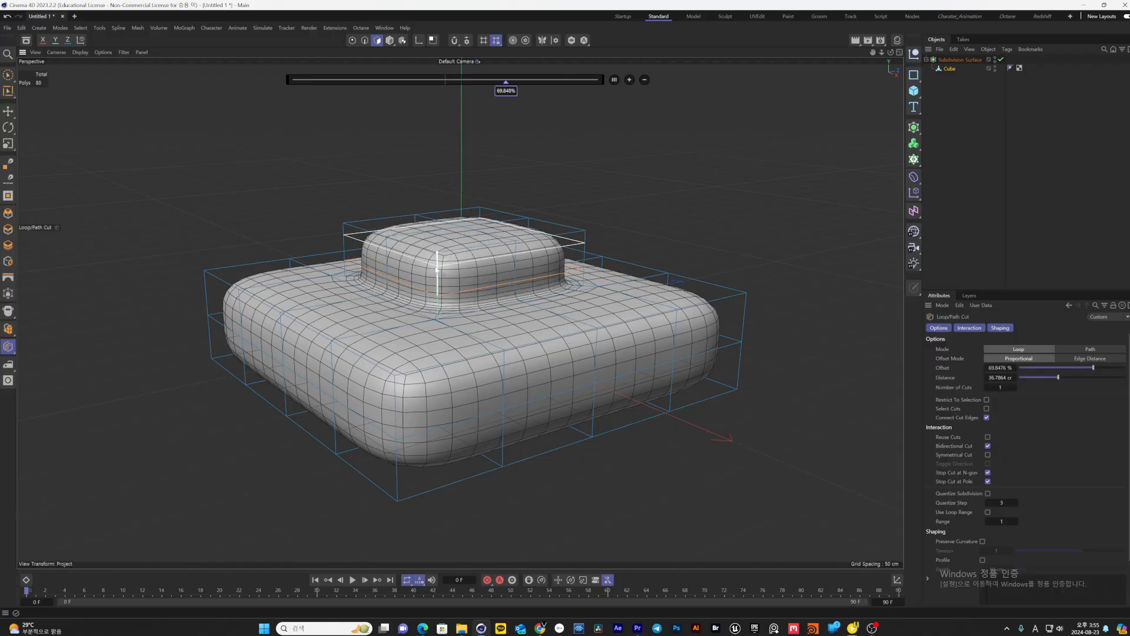
{"action": "left_click", "coordinate": [435, 267]}
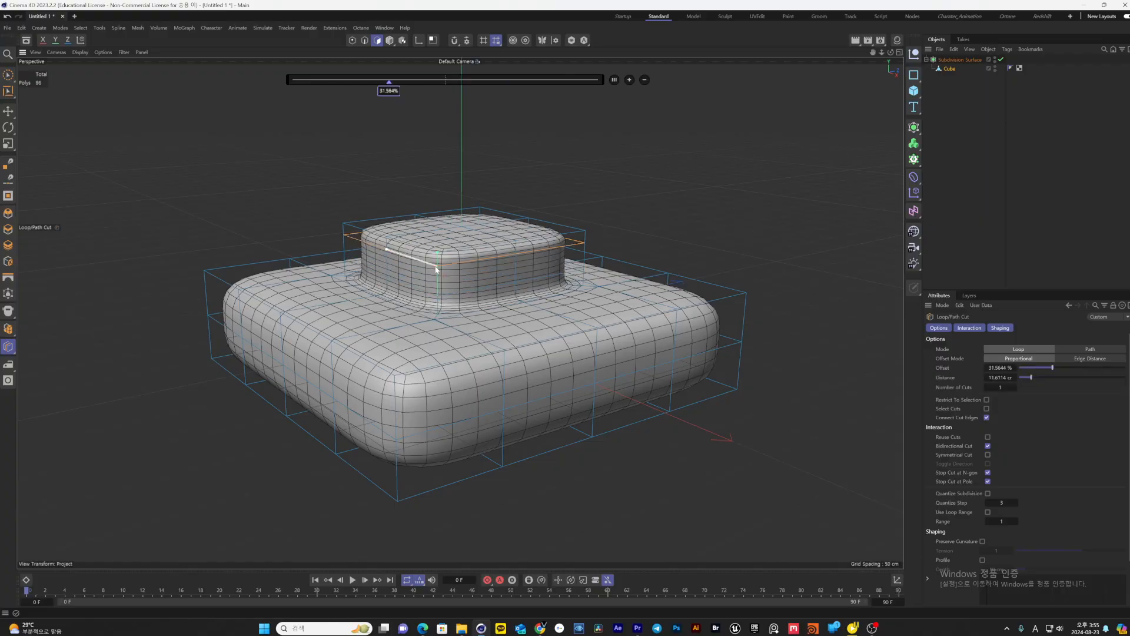
Add loop cuts close to the vertical corners of the base slab on its different sides to tighten the rounding
{"action": "left_click", "coordinate": [222, 284]}
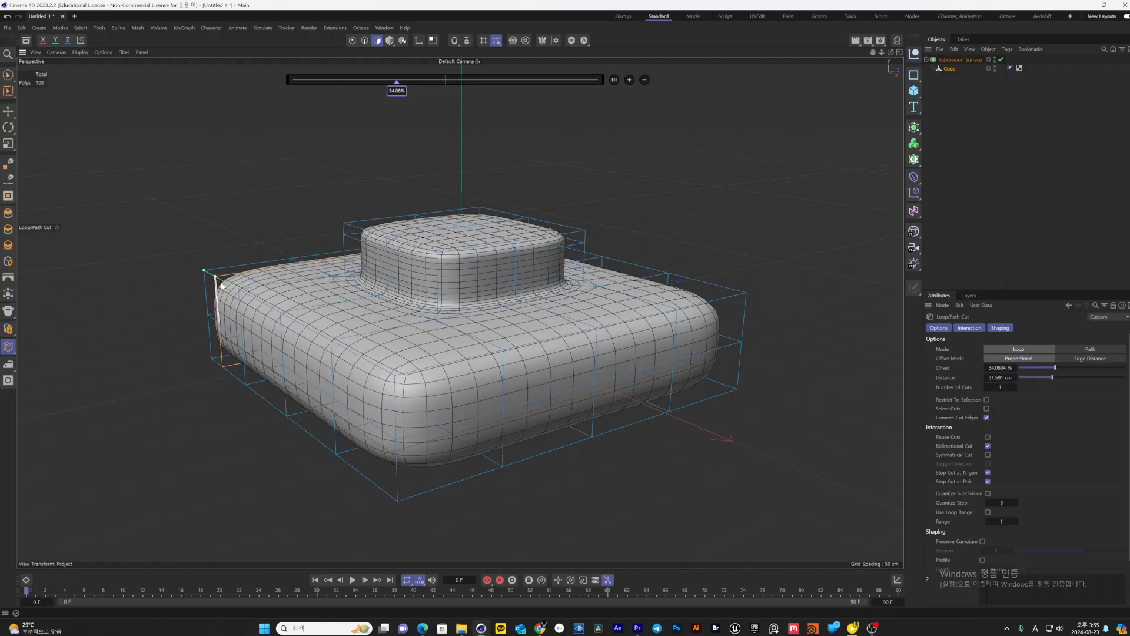
{"action": "left_click", "coordinate": [412, 380]}
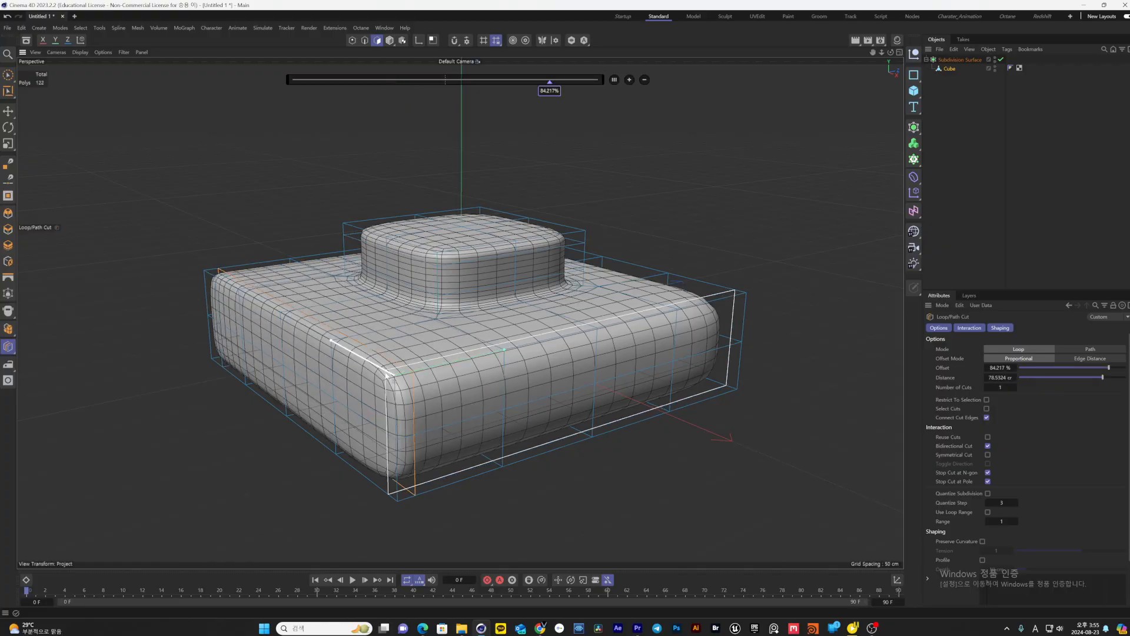
{"action": "left_click", "coordinate": [385, 375]}
{"action": "left_click_drag", "start_coordinate": [627, 373], "coordinate": [531, 372], "text": "alt"}
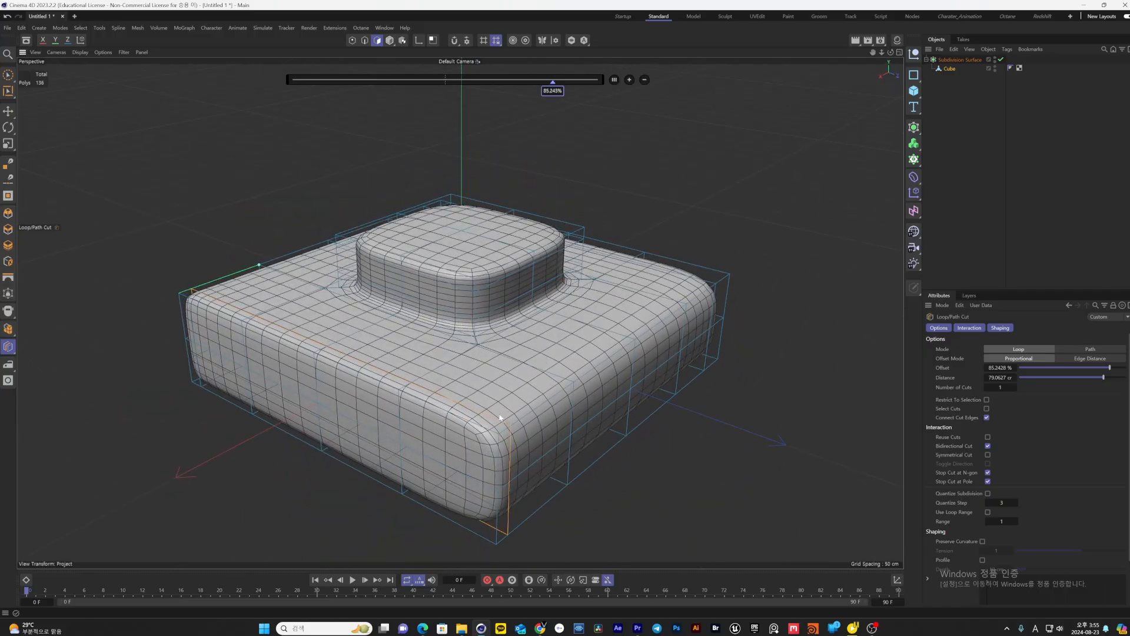
{"action": "left_click", "coordinate": [708, 276]}
{"action": "left_click_drag", "start_coordinate": [708, 275], "coordinate": [642, 248], "text": "alt"}
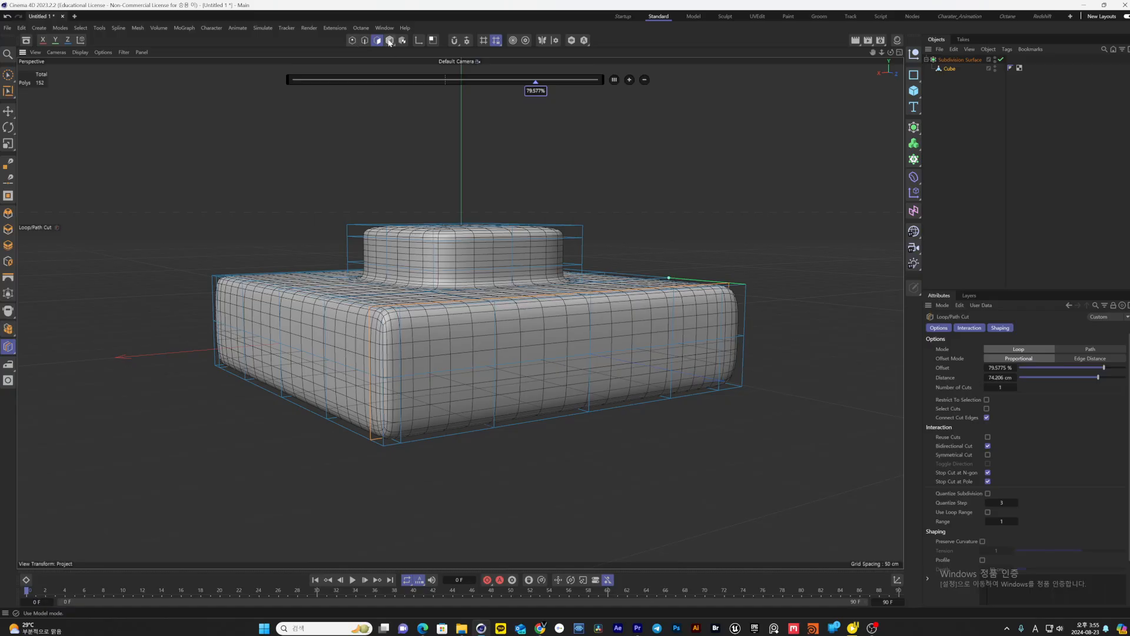
Brush-select the four middle polygons on one side face of the slab and inset them about 24 cm
{"action": "left_click", "coordinate": [8, 76]}
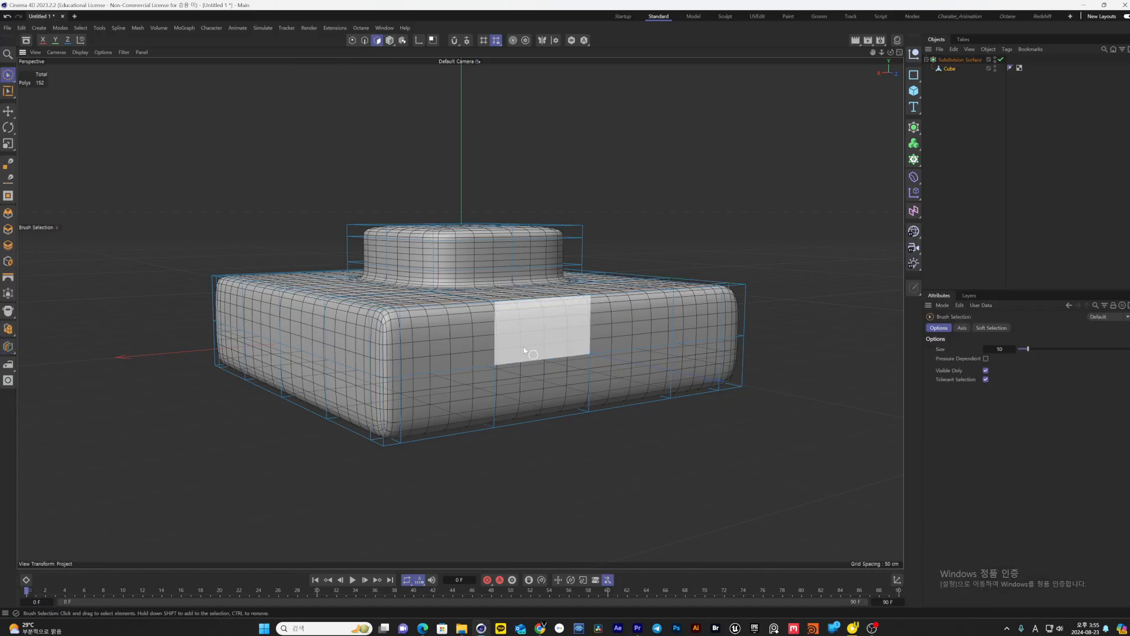
{"action": "mouse_move", "coordinate": [591, 352]}
{"action": "left_mouse_down"}
{"action": "mouse_move", "coordinate": [572, 348]}
{"action": "mouse_move", "coordinate": [600, 373]}
{"action": "mouse_move", "coordinate": [644, 332]}
{"action": "left_mouse_up"}
{"action": "right_click", "coordinate": [747, 207]}
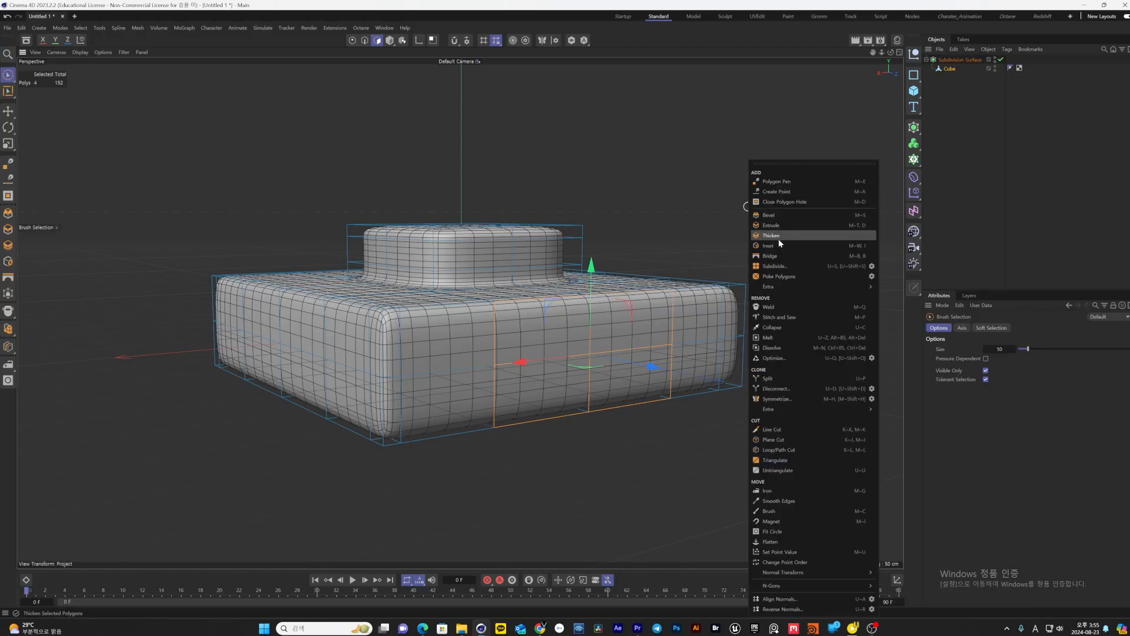
{"action": "left_click", "coordinate": [775, 242]}
{"action": "left_click_drag", "start_coordinate": [776, 242], "coordinate": [715, 268]}
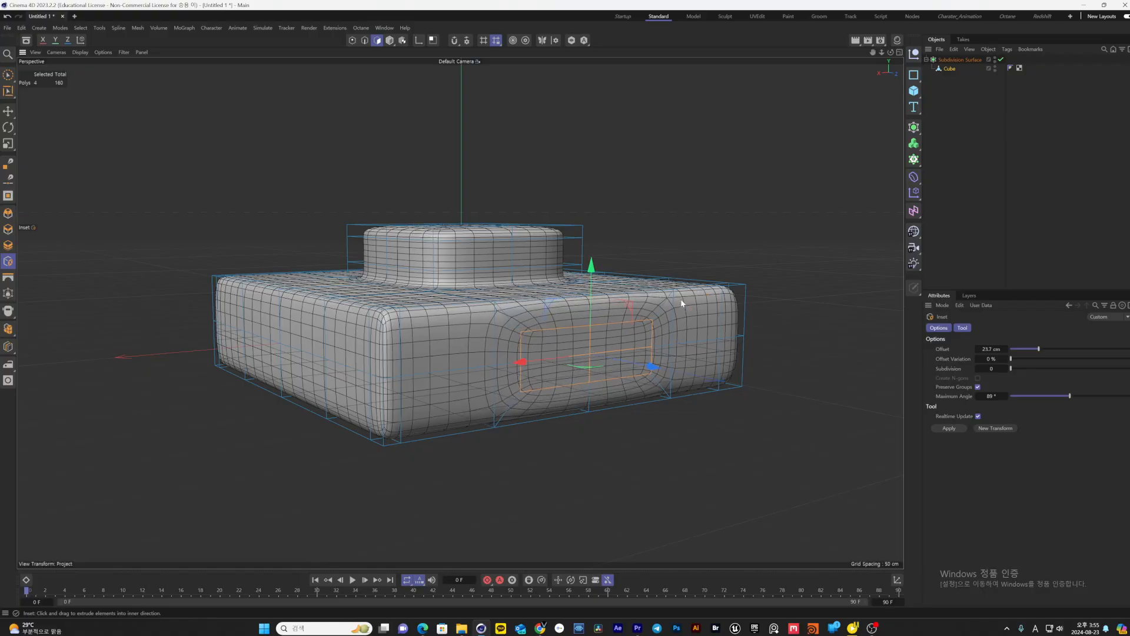
Try to extrude the inset side polygons inward about 27 cm, and undo the extrusion
{"action": "right_click", "coordinate": [744, 226]}
{"action": "left_click", "coordinate": [760, 226]}
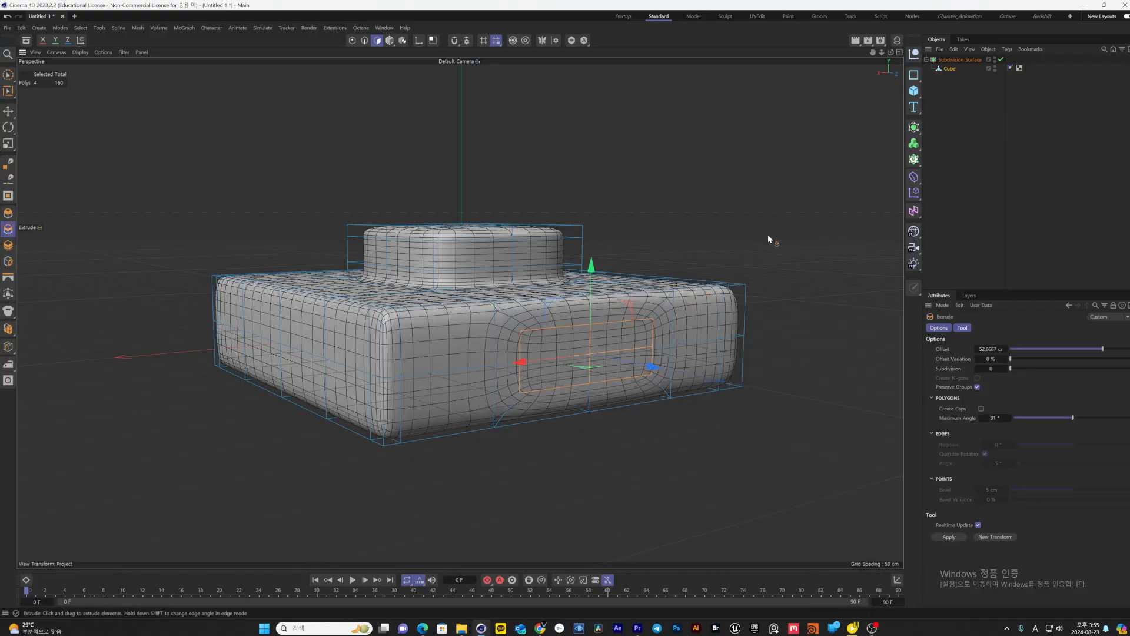
{"action": "left_click_drag", "start_coordinate": [768, 234], "coordinate": [661, 260]}
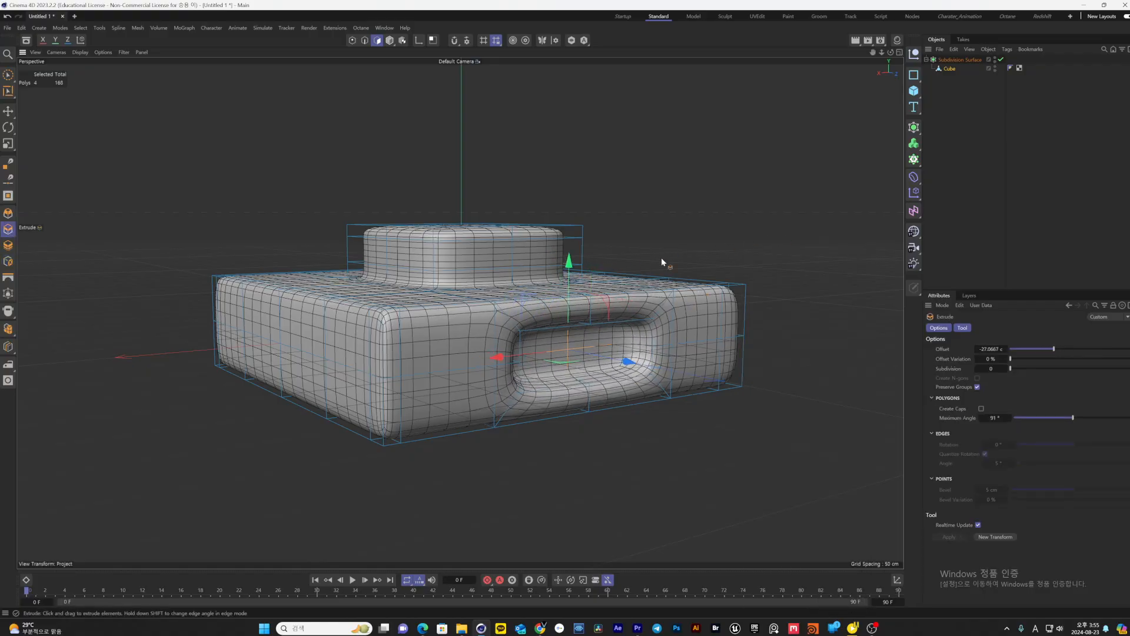
{"action": "key", "text": "ctrl+z"}
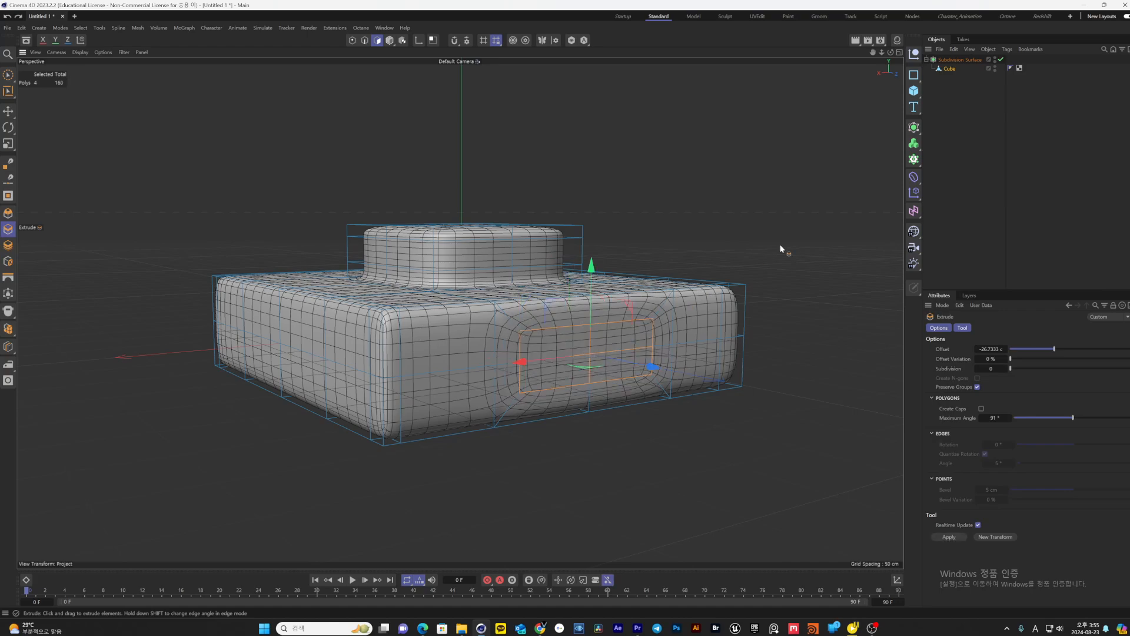
Inset the selected side polygons a second time, extrude them inward to form a recess, and clear the selection
{"action": "right_click", "coordinate": [782, 248]}
{"action": "left_click", "coordinate": [797, 245]}
{"action": "mouse_move", "coordinate": [798, 248]}
{"action": "left_mouse_down"}
{"action": "mouse_move", "coordinate": [729, 261]}
{"action": "mouse_move", "coordinate": [695, 305]}
{"action": "mouse_move", "coordinate": [618, 268]}
{"action": "mouse_move", "coordinate": [655, 334]}
{"action": "mouse_move", "coordinate": [722, 339]}
{"action": "mouse_move", "coordinate": [708, 355]}
{"action": "left_mouse_up"}
{"action": "right_click", "coordinate": [784, 257]}
{"action": "left_click", "coordinate": [800, 234]}
{"action": "left_click", "coordinate": [8, 76]}
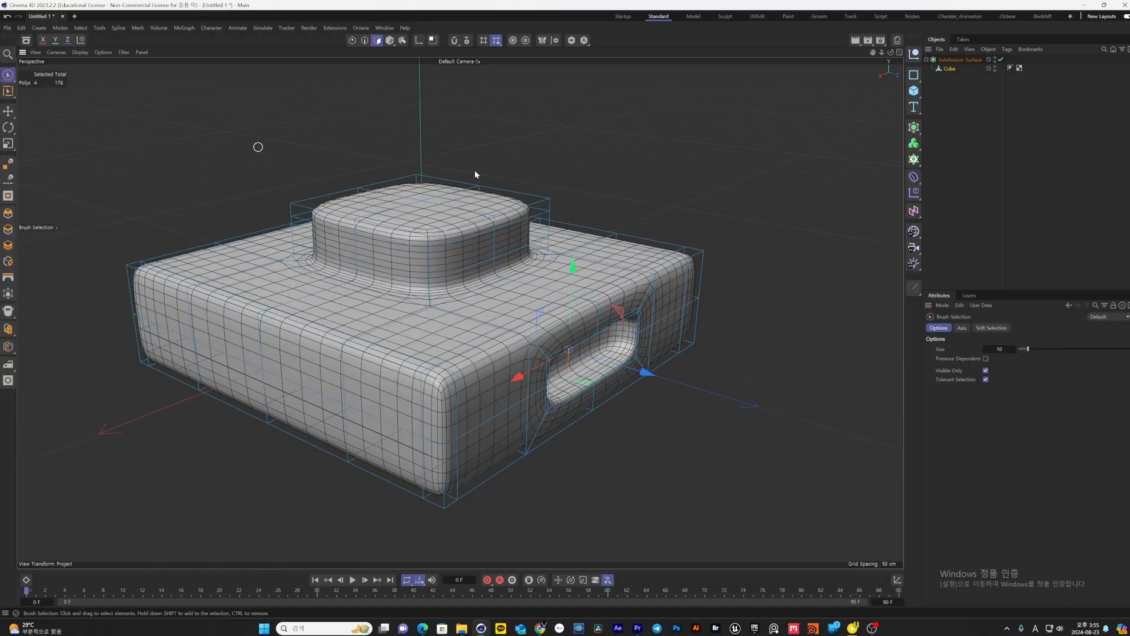
{"action": "left_click", "coordinate": [722, 151]}
{"action": "left_click", "coordinate": [618, 262]}
Delete the Subdivision Surface together with the cube inside it to empty the scene
{"action": "left_click", "coordinate": [934, 114]}
{"action": "left_click", "coordinate": [926, 60]}
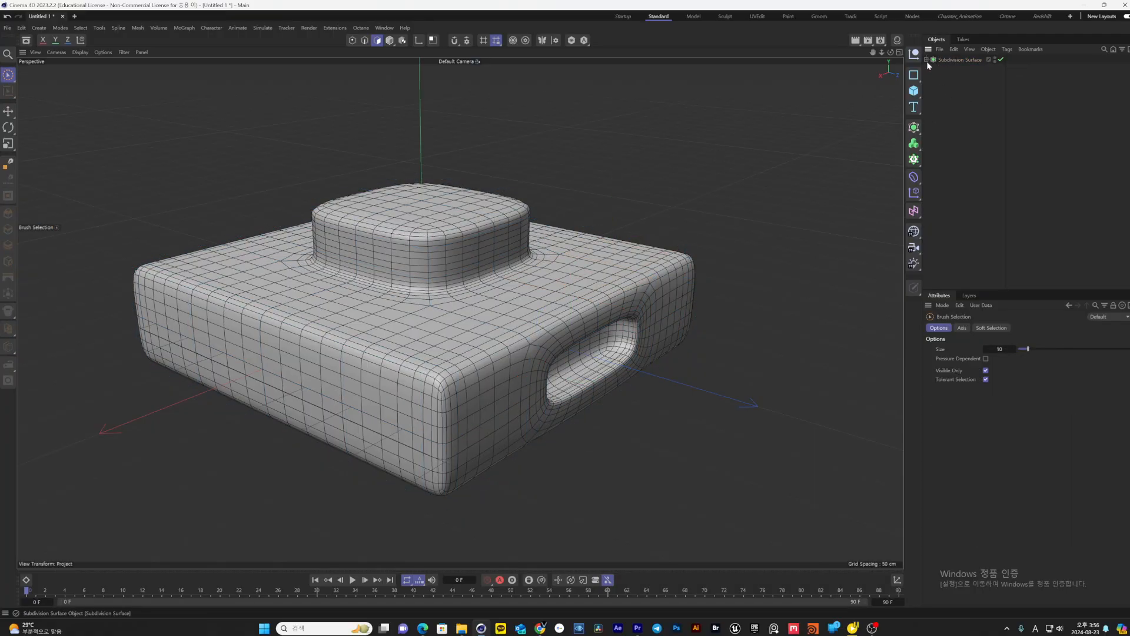
{"action": "left_click_drag", "start_coordinate": [967, 77], "coordinate": [950, 65]}
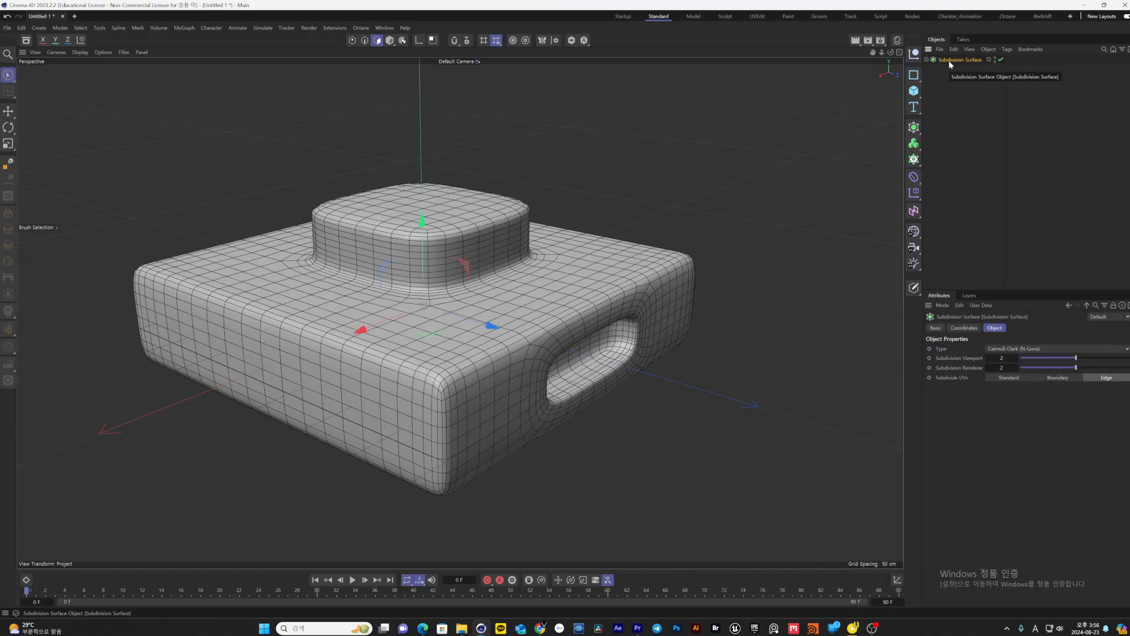
{"action": "key", "text": "Delete"}
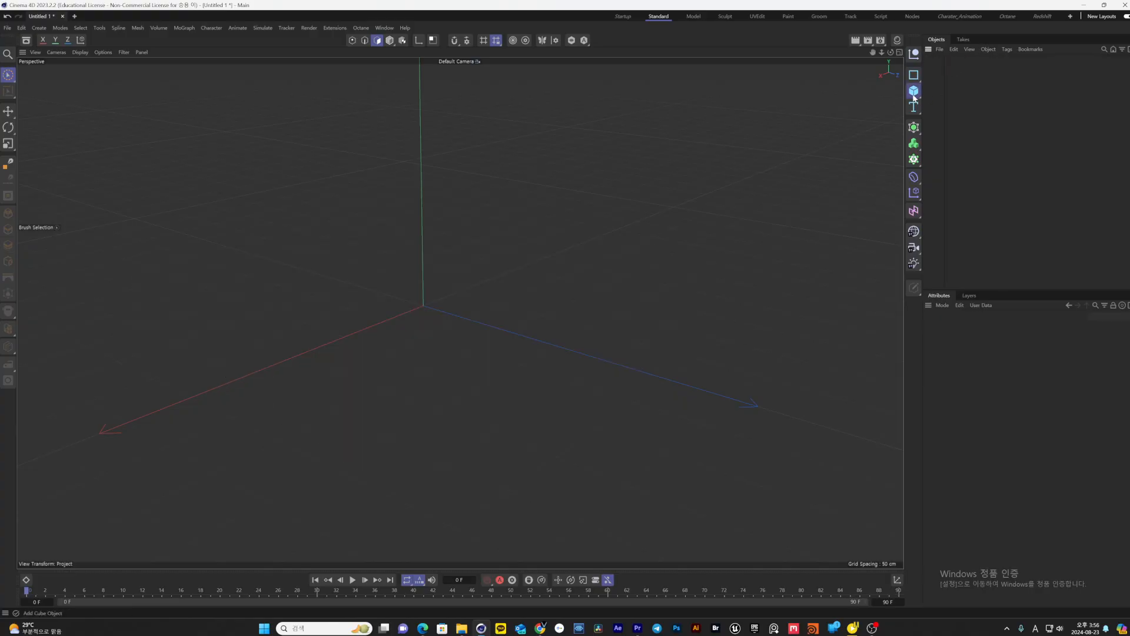
Add a cylinder primitive to the scene and view it from above
{"action": "left_click", "coordinate": [914, 94]}
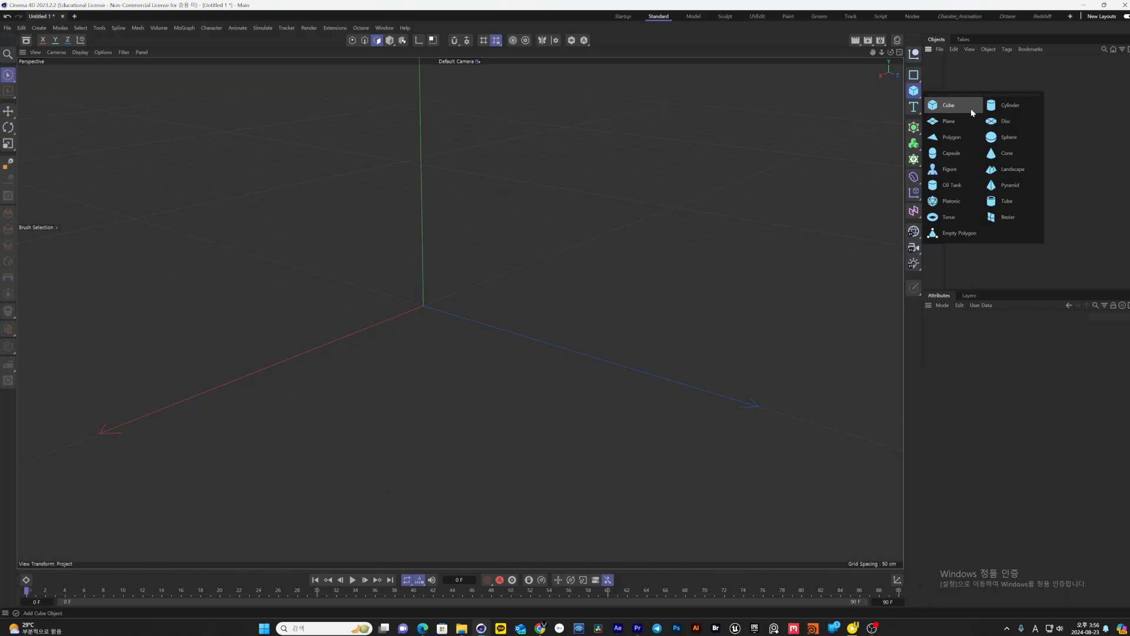
{"action": "left_click", "coordinate": [1008, 106]}
{"action": "left_click_drag", "start_coordinate": [643, 222], "coordinate": [511, 313], "text": "alt"}
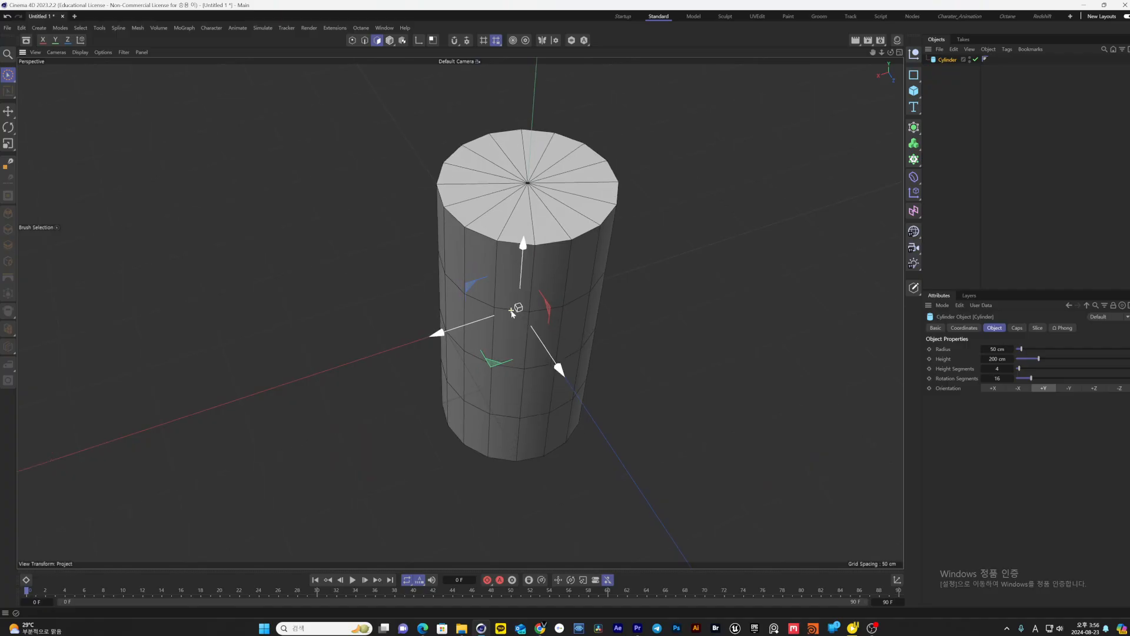
{"action": "scroll", "coordinate": [512, 313], "scroll_direction": "down", "scroll_amount": 2}
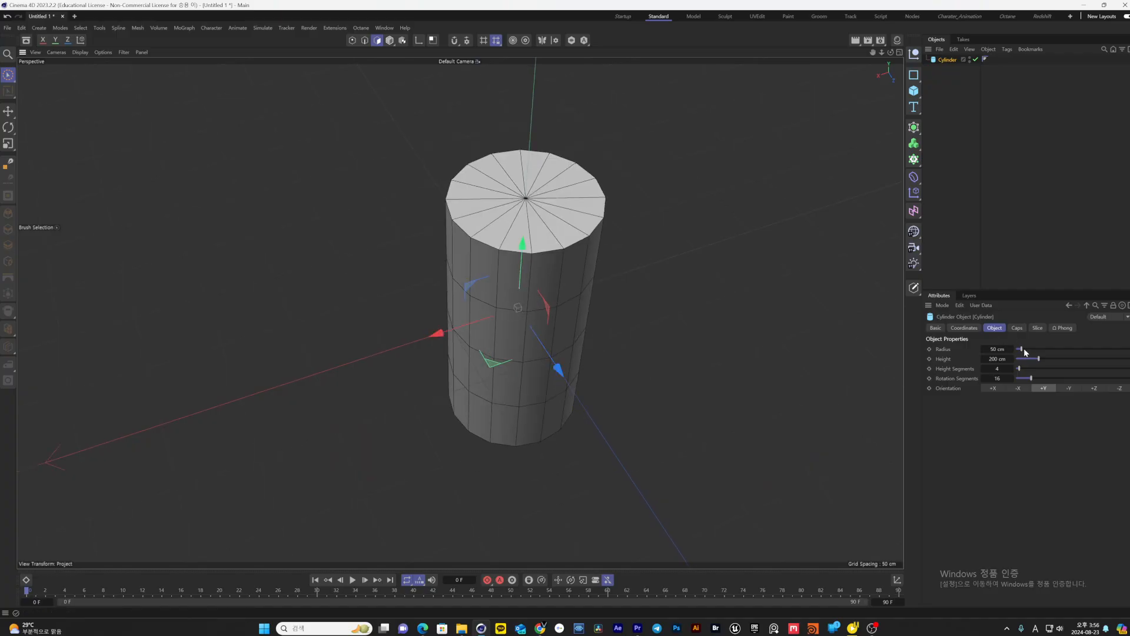
Set the cylinder's radius to 59 cm, its height to 239 cm and its height segments to 7
{"action": "mouse_move", "coordinate": [1022, 349]}
{"action": "left_mouse_down"}
{"action": "mouse_move", "coordinate": [1034, 349]}
{"action": "mouse_move", "coordinate": [1023, 349]}
{"action": "left_mouse_up"}
{"action": "left_click_drag", "start_coordinate": [754, 377], "coordinate": [759, 347], "text": "alt"}
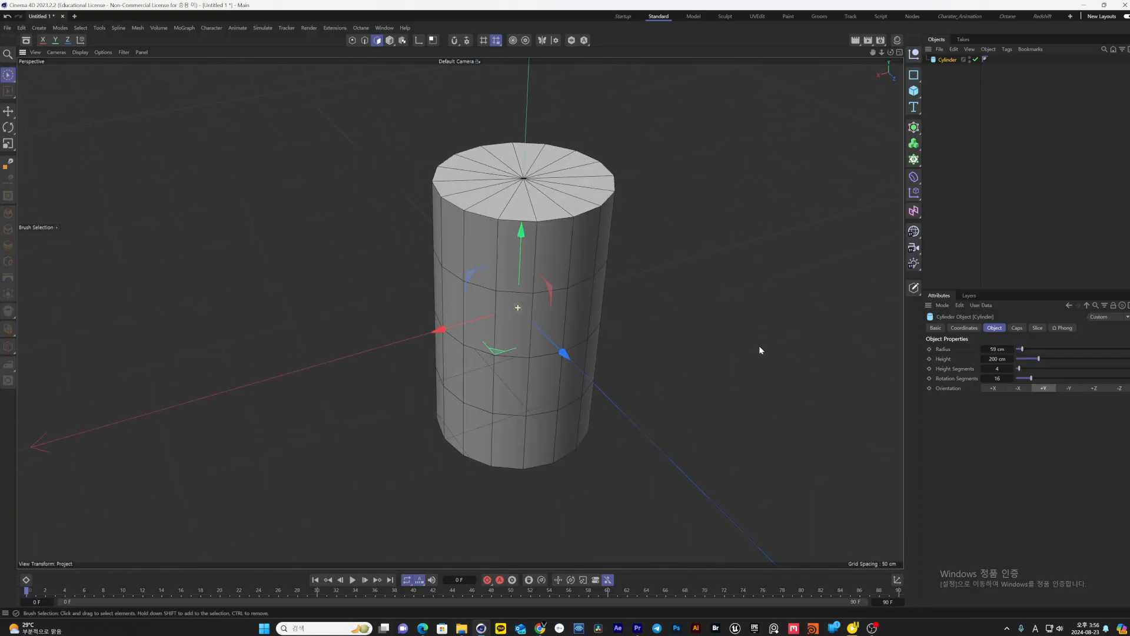
{"action": "left_click_drag", "start_coordinate": [1038, 359], "coordinate": [1052, 381]}
{"action": "left_click_drag", "start_coordinate": [706, 321], "coordinate": [709, 353], "text": "alt"}
Set the cylinder's rotation segments to 72 and inspect the smoother cap up close
{"action": "left_click_drag", "start_coordinate": [1051, 379], "coordinate": [999, 378]}
{"action": "type", "text": "72"}
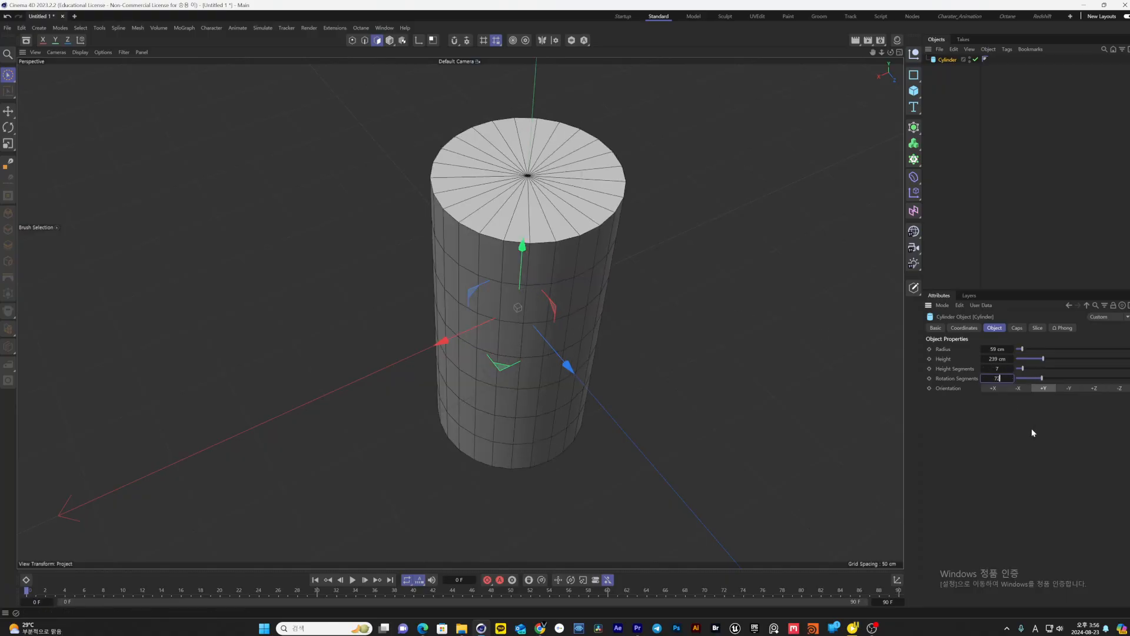
{"action": "left_click", "coordinate": [1031, 428]}
{"action": "scroll", "coordinate": [522, 197], "scroll_direction": "up", "scroll_amount": 1}
{"action": "scroll", "coordinate": [507, 221], "scroll_direction": "up", "scroll_amount": 4}
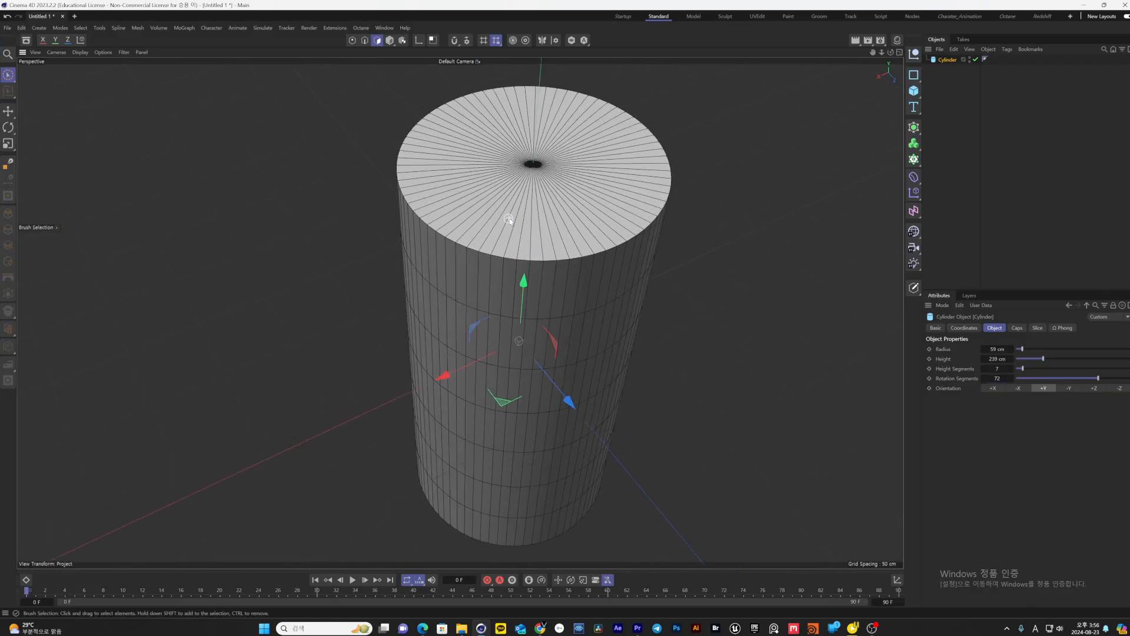
{"action": "scroll", "coordinate": [505, 219], "scroll_direction": "down", "scroll_amount": 5}
Turn the cylinder's caps off and back on to compare its open and closed ends
{"action": "left_click", "coordinate": [1016, 328]}
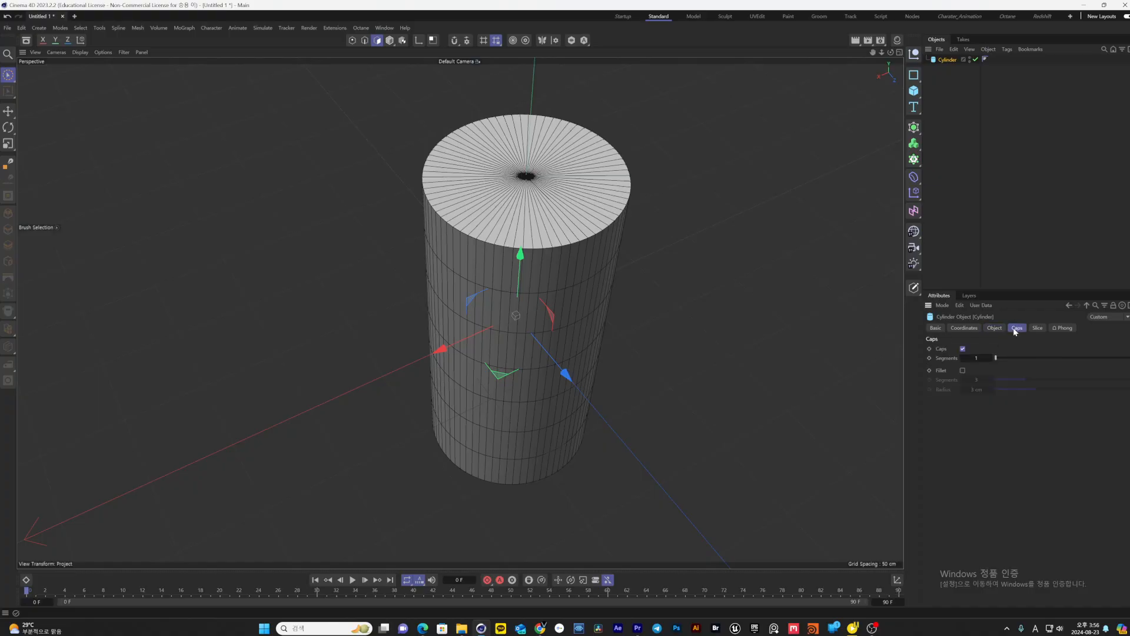
{"action": "left_click_drag", "start_coordinate": [687, 323], "coordinate": [531, 234], "text": "alt"}
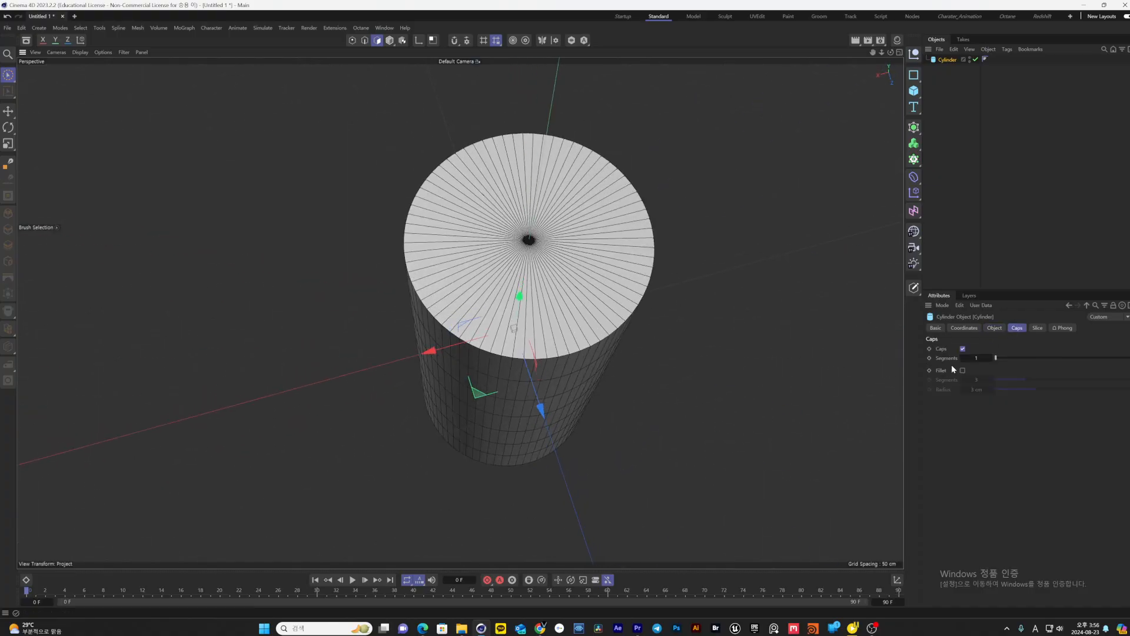
{"action": "left_click", "coordinate": [963, 348]}
{"action": "mouse_move", "coordinate": [712, 400]}
{"action": "left_mouse_down", "text": "alt"}
{"action": "mouse_move", "coordinate": [711, 219]}
{"action": "mouse_move", "coordinate": [711, 412]}
{"action": "left_mouse_up", "text": "alt"}
{"action": "left_click", "coordinate": [963, 349]}
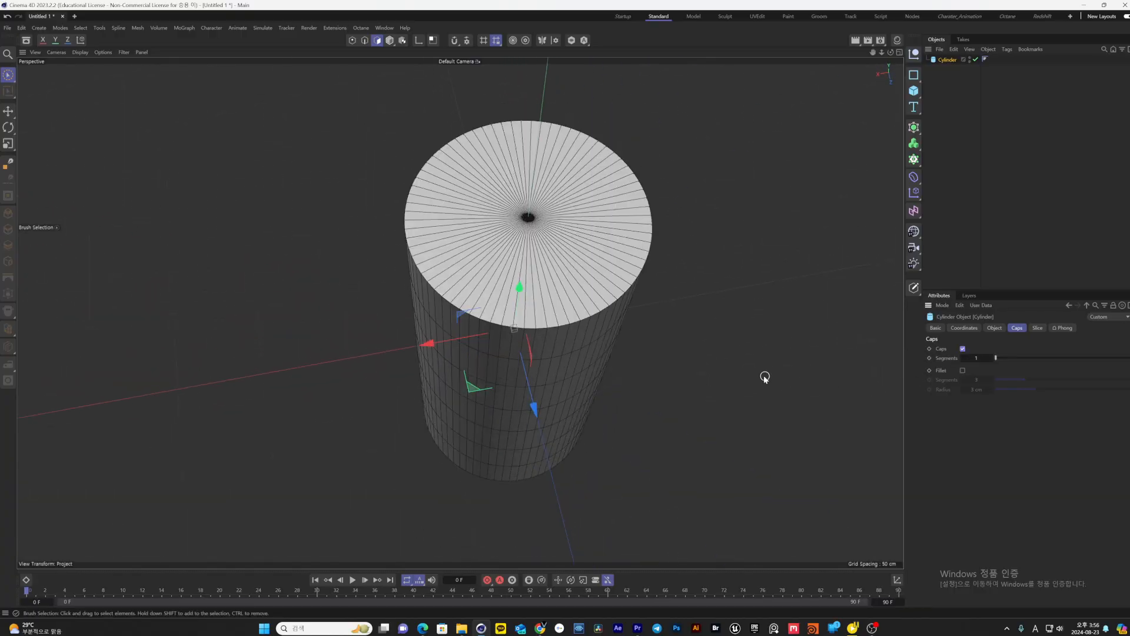
{"action": "left_click_drag", "start_coordinate": [722, 357], "coordinate": [705, 344], "text": "alt"}
{"action": "scroll", "coordinate": [639, 332], "scroll_direction": "up", "scroll_amount": 3}
{"action": "scroll", "coordinate": [638, 332], "scroll_direction": "down", "scroll_amount": 3}
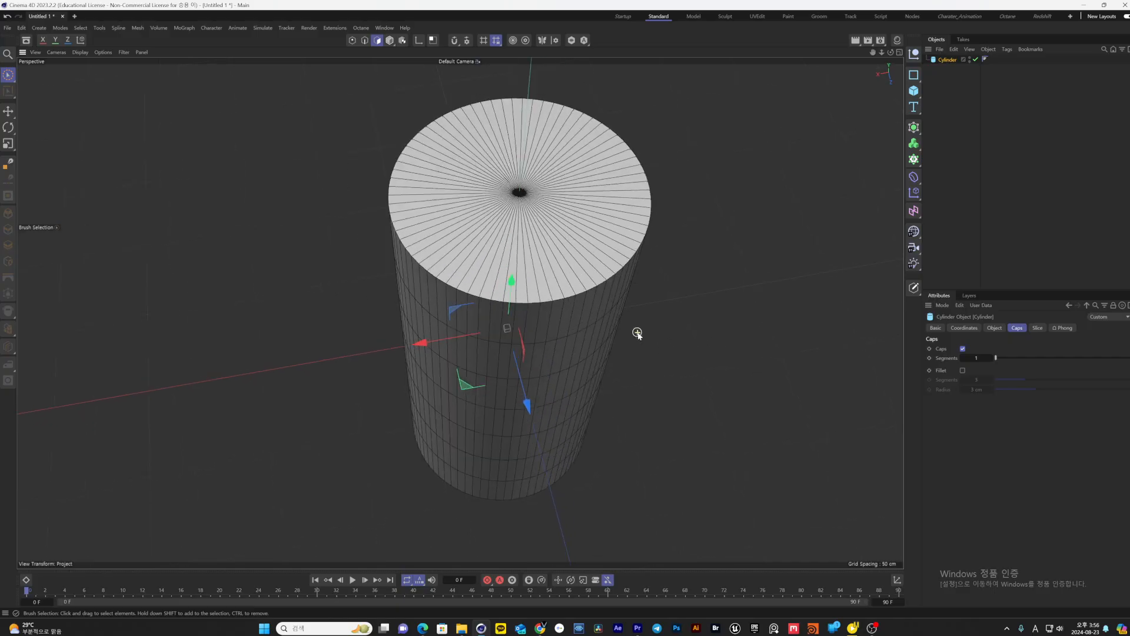
Enable the fillet on the cylinder's caps and set its radius to 2 cm, with 3 fillet segments
{"action": "scroll", "coordinate": [570, 314], "scroll_direction": "up", "scroll_amount": 6}
{"action": "scroll", "coordinate": [571, 315], "scroll_direction": "up", "scroll_amount": 2}
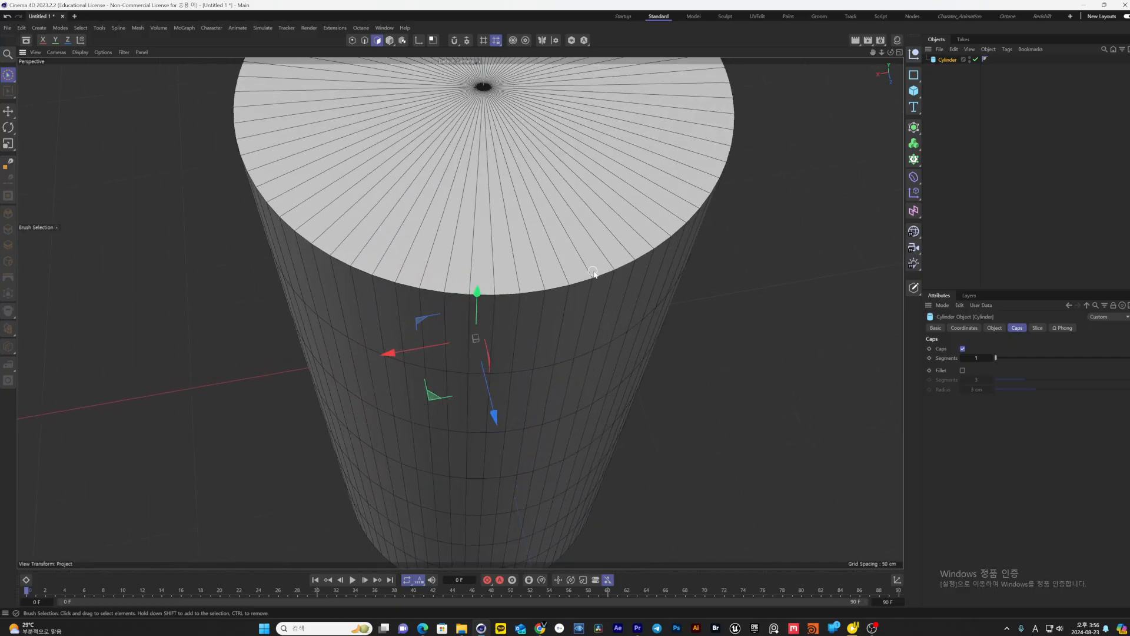
{"action": "left_click", "coordinate": [962, 370]}
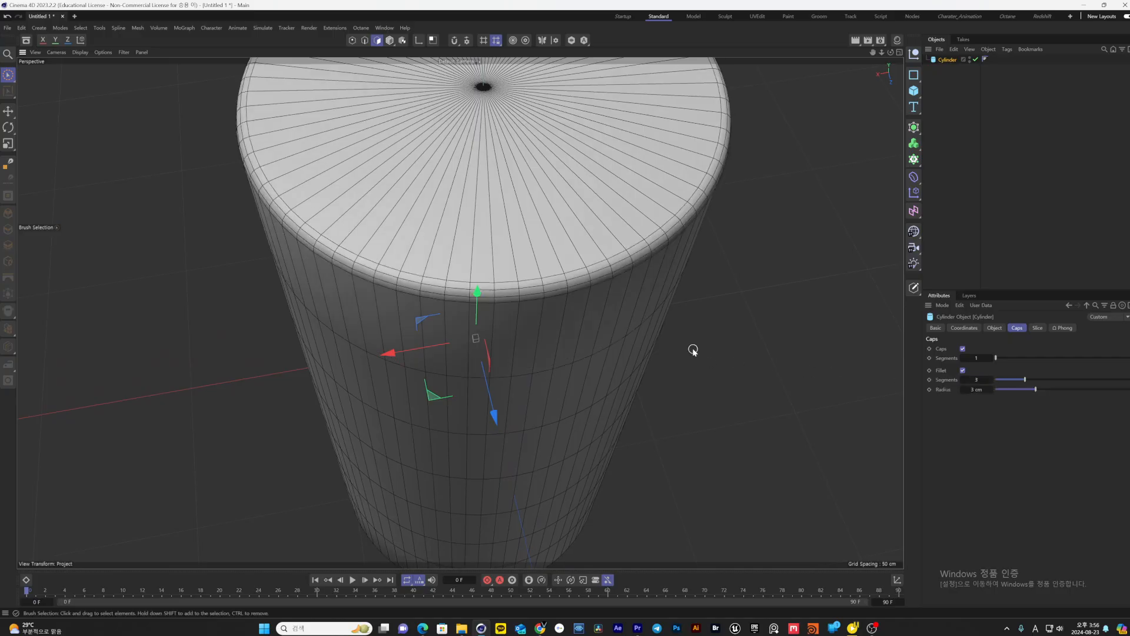
{"action": "scroll", "coordinate": [697, 342], "scroll_direction": "down", "scroll_amount": 5}
{"action": "mouse_move", "coordinate": [1021, 381]}
{"action": "left_mouse_down"}
{"action": "mouse_move", "coordinate": [1012, 379]}
{"action": "mouse_move", "coordinate": [1022, 389]}
{"action": "left_mouse_up"}
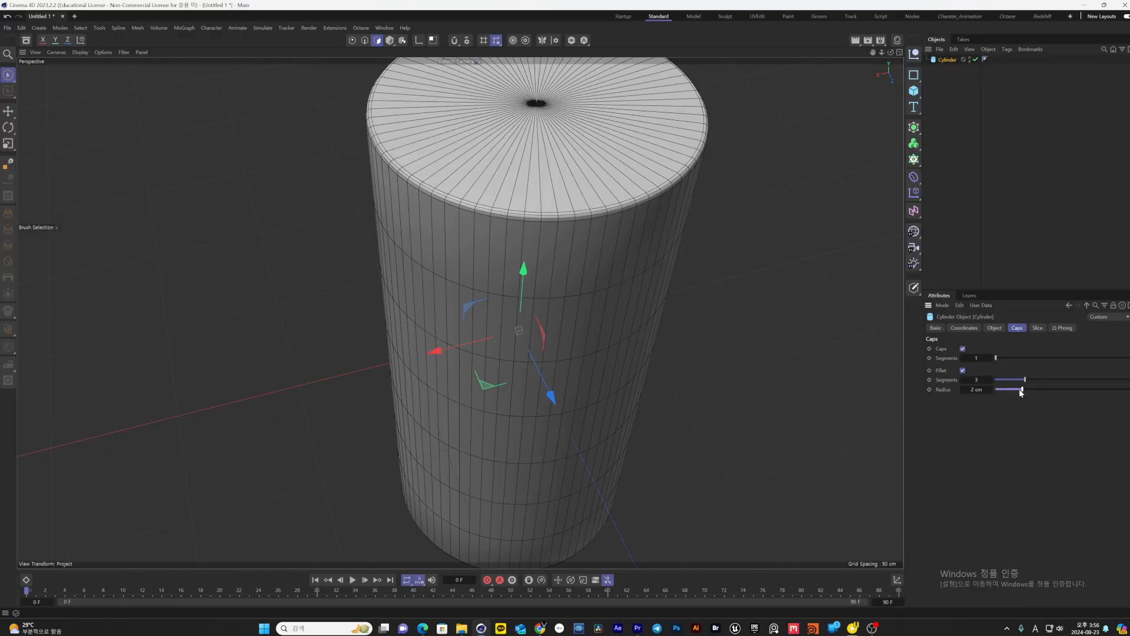
{"action": "scroll", "coordinate": [763, 380], "scroll_direction": "down", "scroll_amount": 3}
Set the cylinder's cap segments to 5 while viewing the cap from above
{"action": "left_click_drag", "start_coordinate": [763, 380], "coordinate": [703, 424], "text": "alt"}
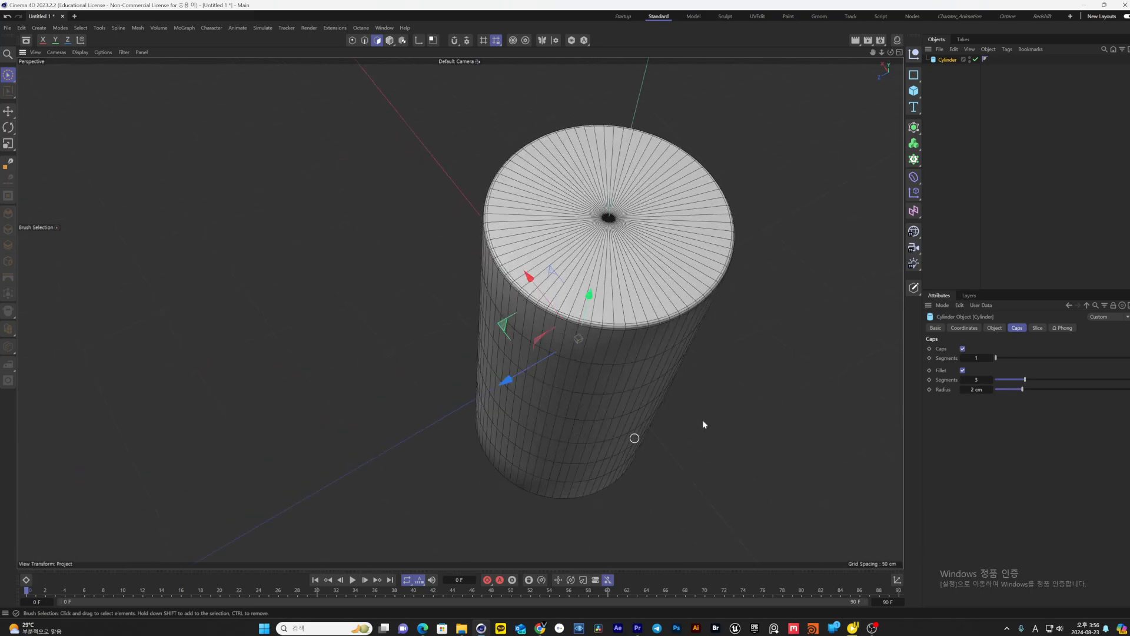
{"action": "left_click_drag", "start_coordinate": [624, 288], "coordinate": [624, 300], "text": "alt"}
{"action": "left_click_drag", "start_coordinate": [1002, 357], "coordinate": [1026, 364]}
Review the cylinder's basic, coordinate, object and cap settings
{"action": "left_click", "coordinate": [967, 331]}
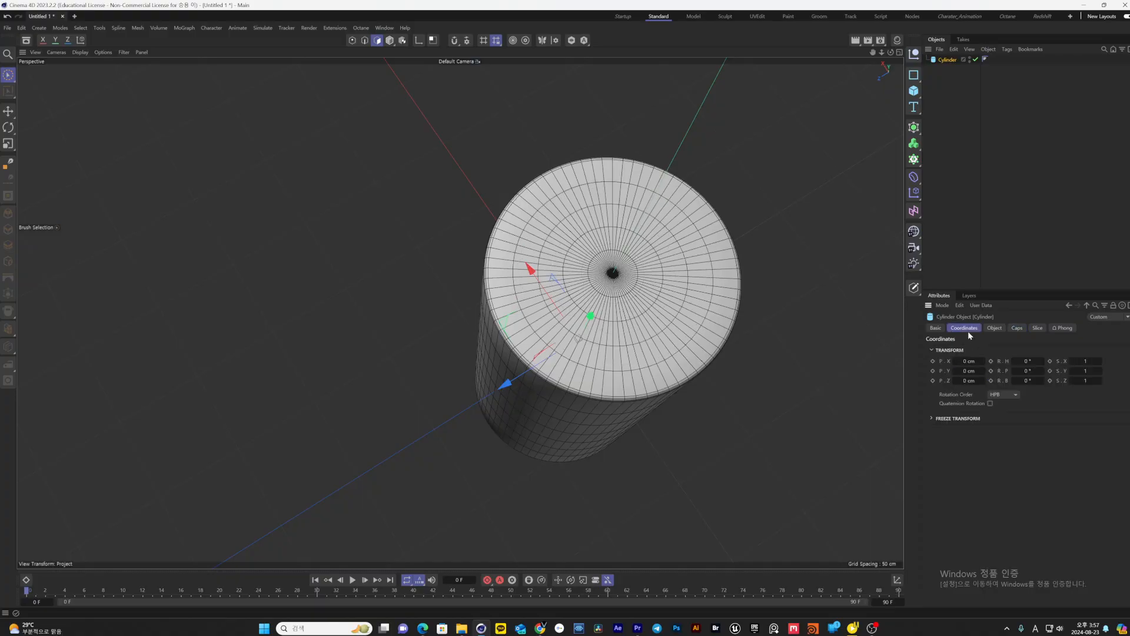
{"action": "left_click", "coordinate": [938, 328]}
{"action": "left_click", "coordinate": [964, 329]}
{"action": "left_click", "coordinate": [990, 331]}
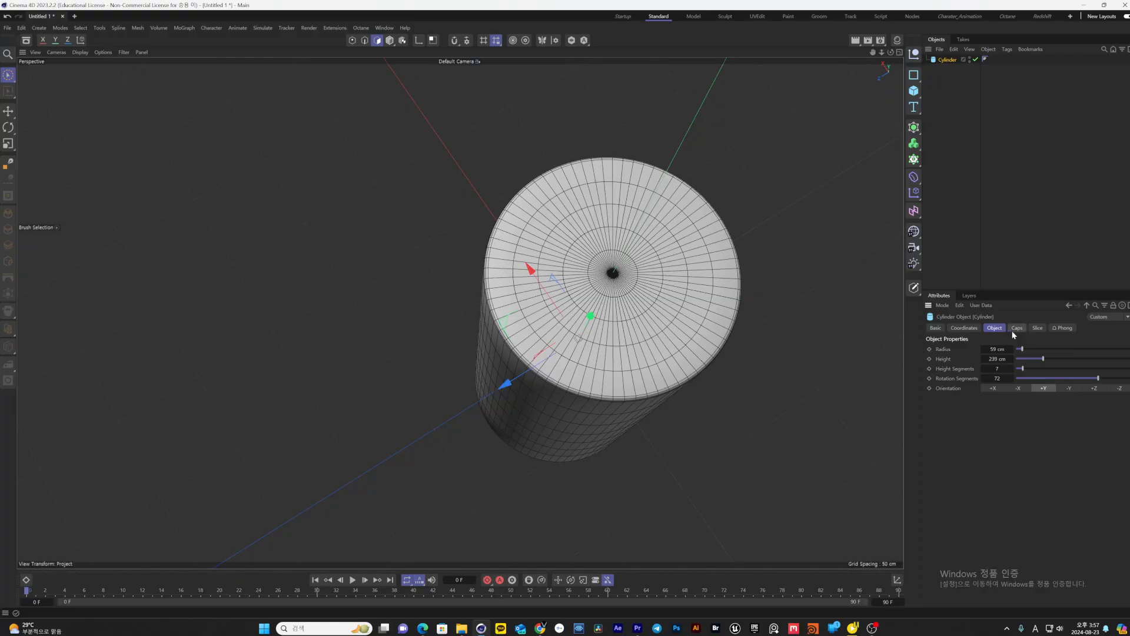
{"action": "left_click", "coordinate": [1017, 328]}
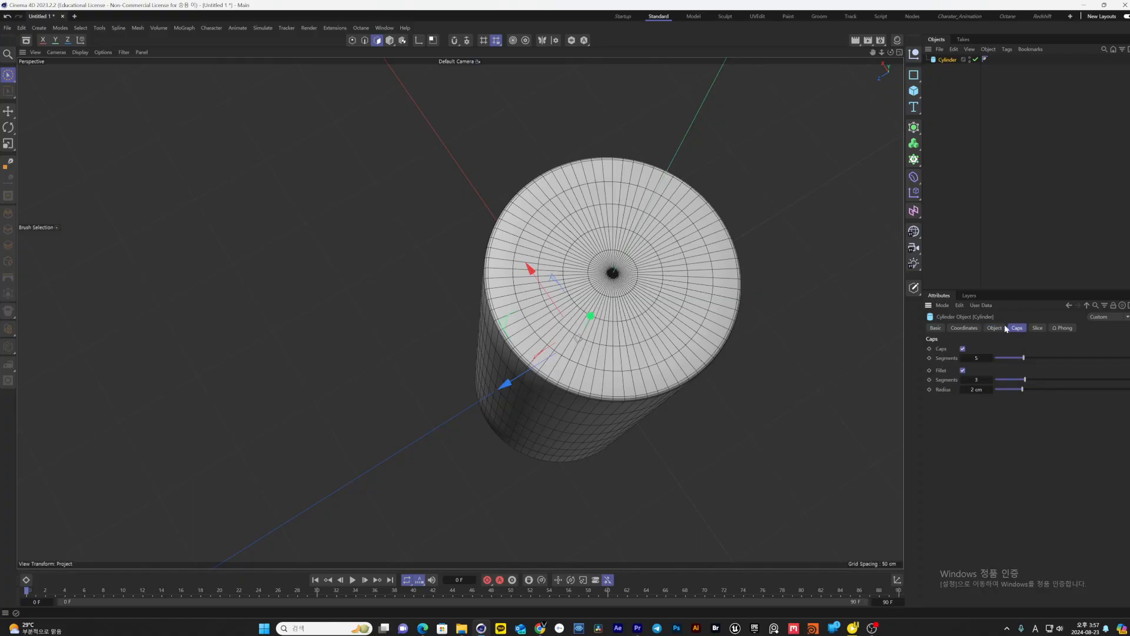
Add a cube primitive and move it along the X axis until it stands clear of the cylinder
{"action": "left_click", "coordinate": [914, 90]}
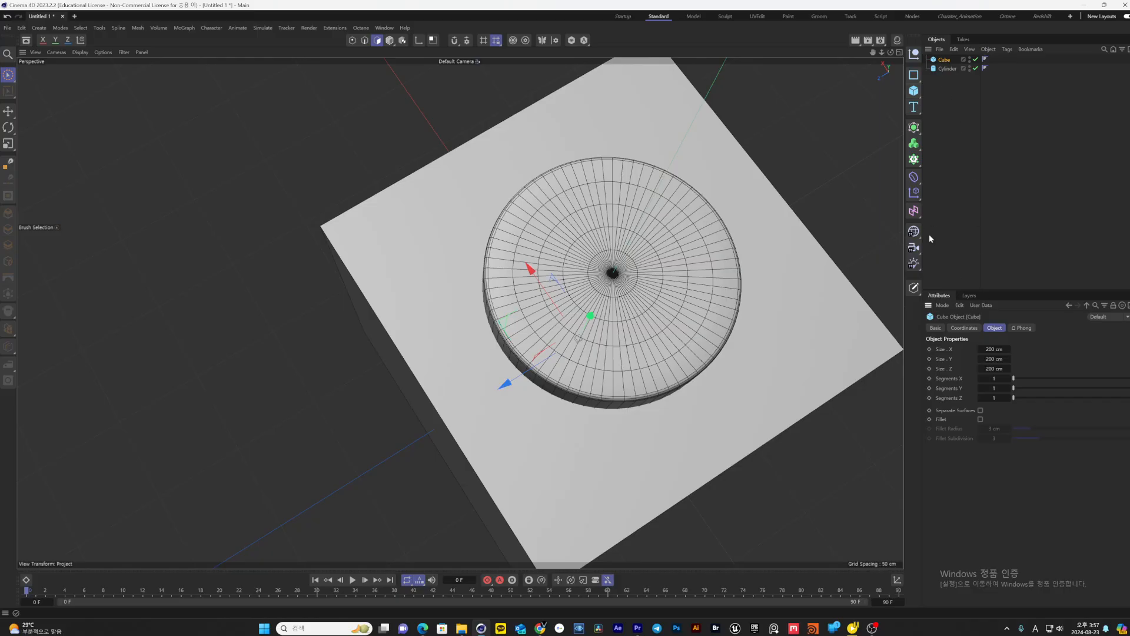
{"action": "scroll", "coordinate": [577, 347], "scroll_direction": "down", "scroll_amount": 2}
{"action": "left_click_drag", "start_coordinate": [577, 371], "coordinate": [186, 411], "text": "alt"}
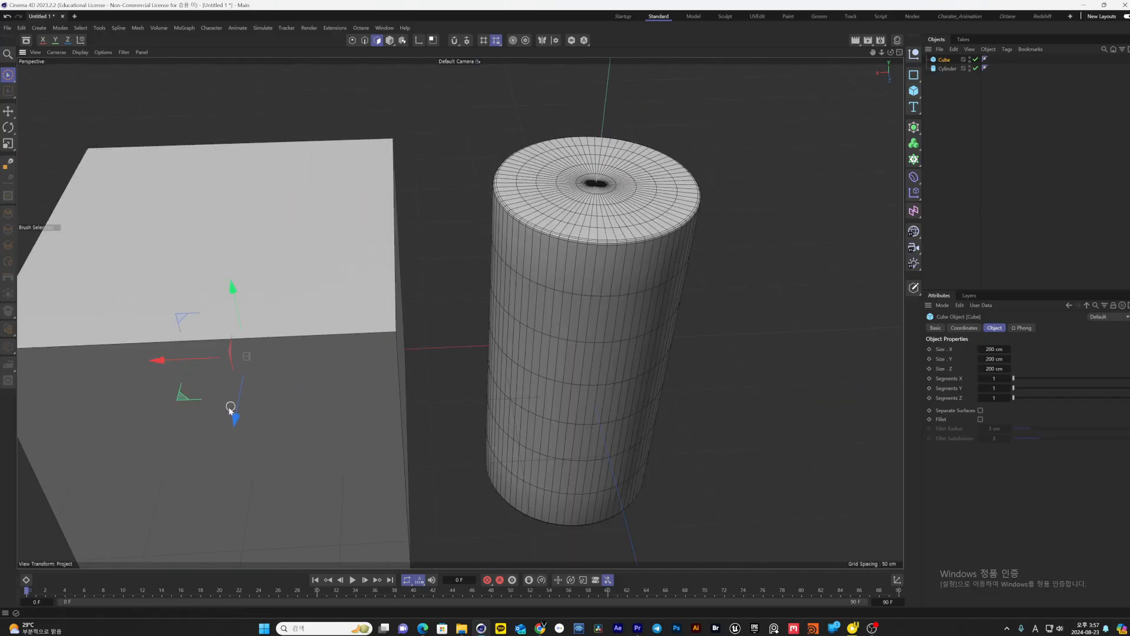
Enable slicing on the cylinder and set the slice range from 0° to 360°
{"action": "left_click", "coordinate": [590, 246]}
{"action": "left_click", "coordinate": [1038, 328]}
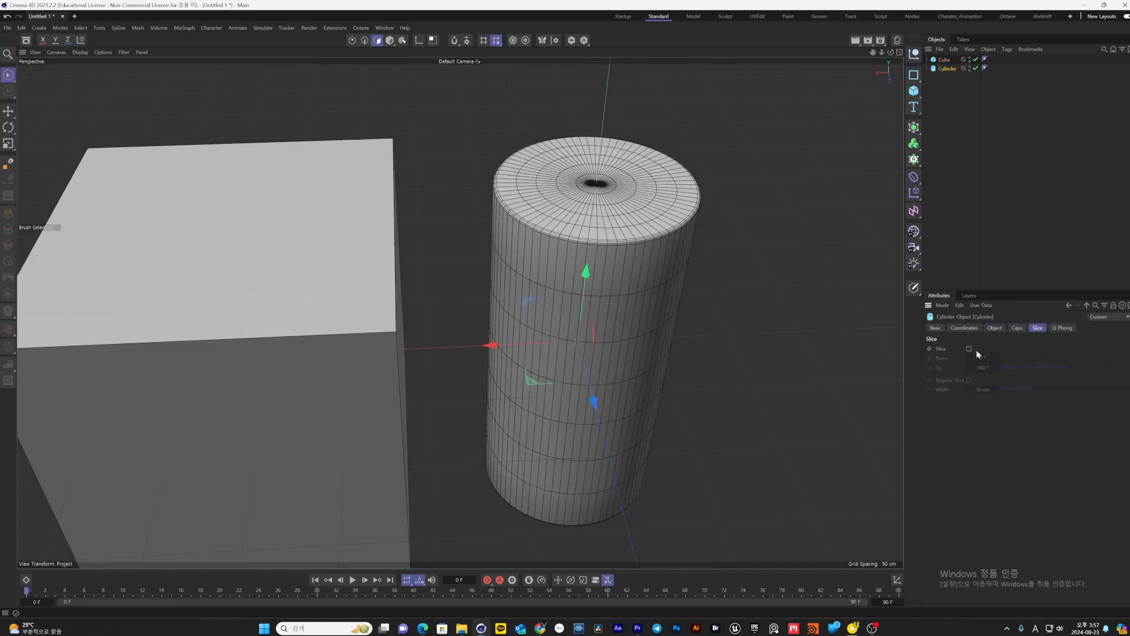
{"action": "left_click_drag", "start_coordinate": [687, 357], "coordinate": [896, 370], "text": "alt"}
{"action": "scroll", "coordinate": [652, 362], "scroll_direction": "down", "scroll_amount": 2}
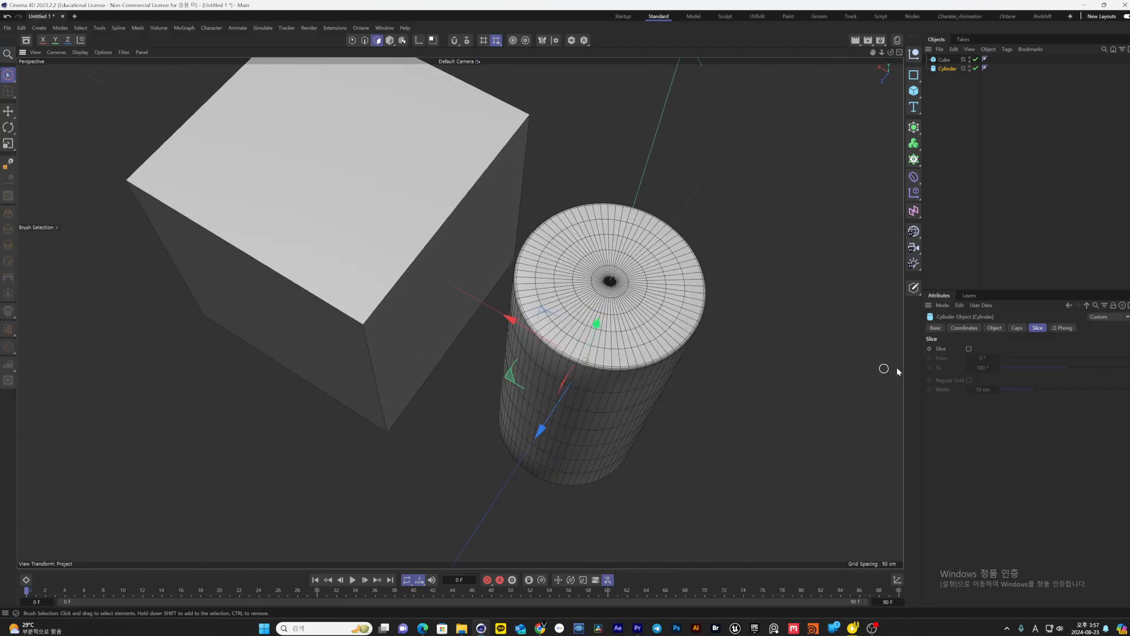
{"action": "left_click", "coordinate": [968, 348]}
{"action": "left_click_drag", "start_coordinate": [812, 355], "coordinate": [645, 321], "text": "alt"}
{"action": "left_click_drag", "start_coordinate": [1011, 356], "coordinate": [1127, 368]}
{"action": "middle_click_drag", "start_coordinate": [738, 387], "coordinate": [732, 394], "text": "alt"}
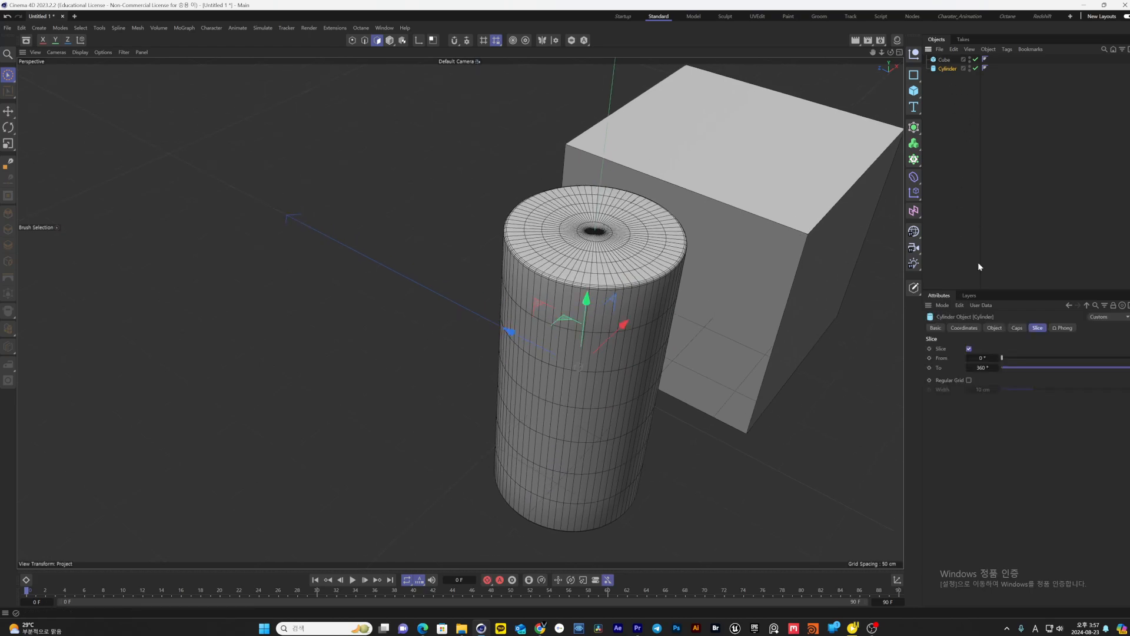
Lower the cylinder's height until it is a thin disc and set its cap segments to 3
{"action": "left_click", "coordinate": [994, 328]}
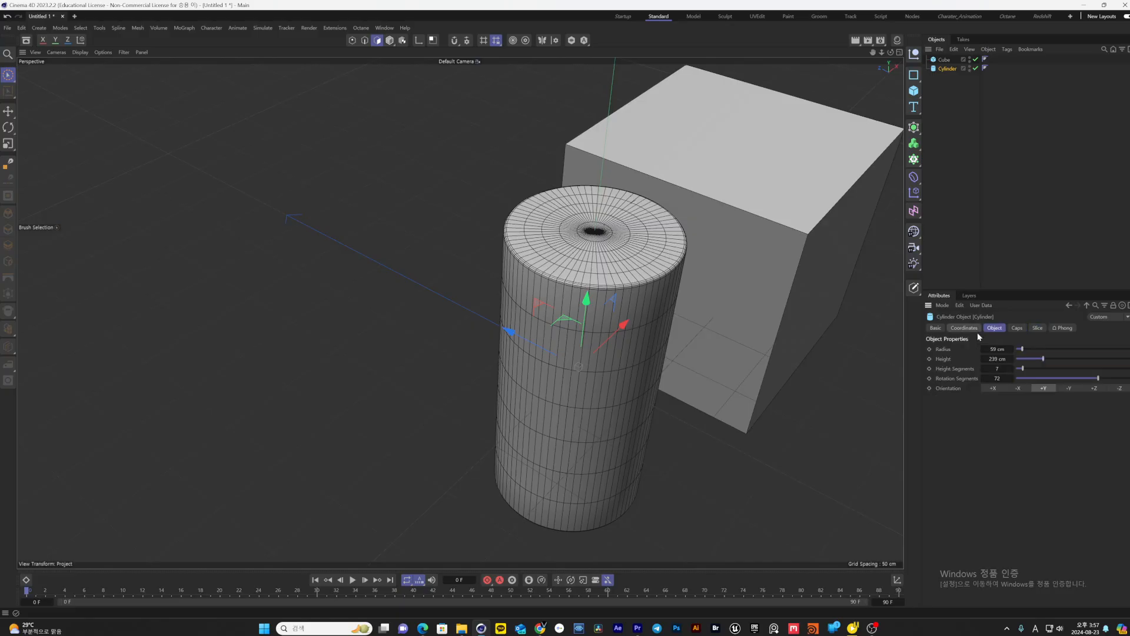
{"action": "left_click_drag", "start_coordinate": [1028, 359], "coordinate": [1018, 361]}
{"action": "left_click", "coordinate": [1016, 328]}
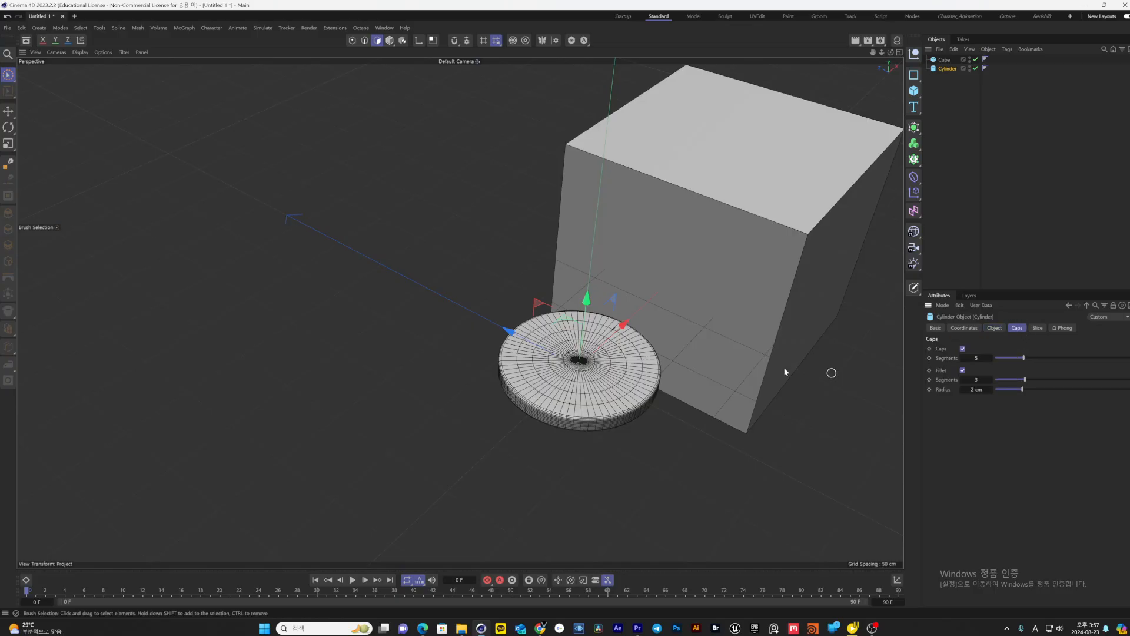
{"action": "left_click_drag", "start_coordinate": [784, 371], "coordinate": [1010, 362], "text": "alt"}
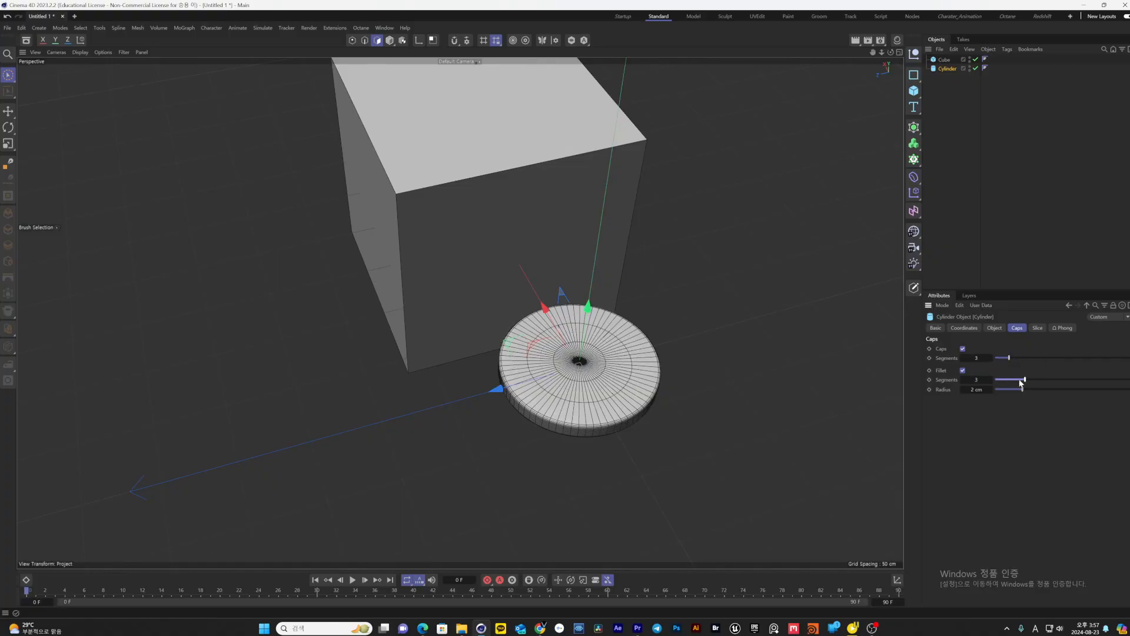
Set the disc's slice end angle to 0° and keyframe it at frame 0
{"action": "left_click", "coordinate": [1036, 330]}
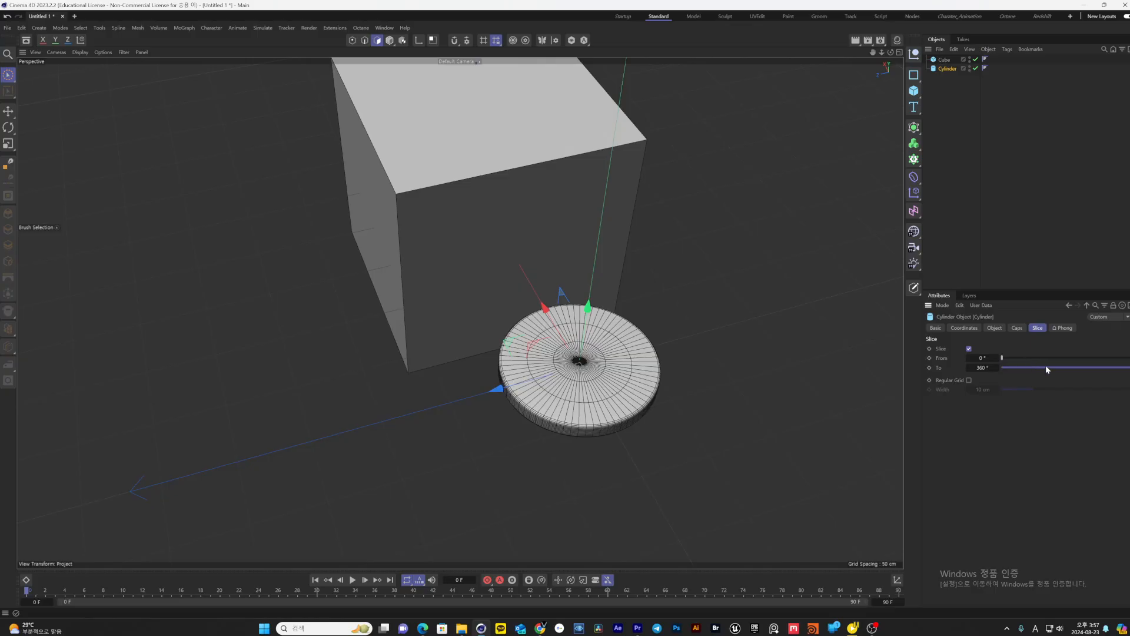
{"action": "left_click_drag", "start_coordinate": [1046, 366], "coordinate": [989, 370]}
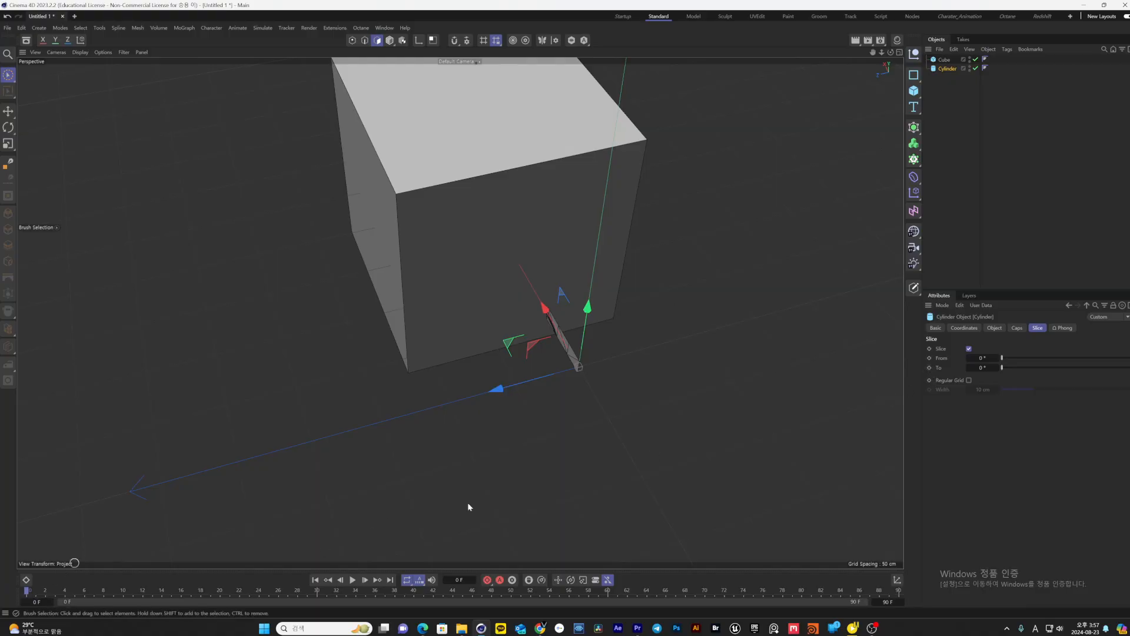
{"action": "left_click", "coordinate": [928, 367]}
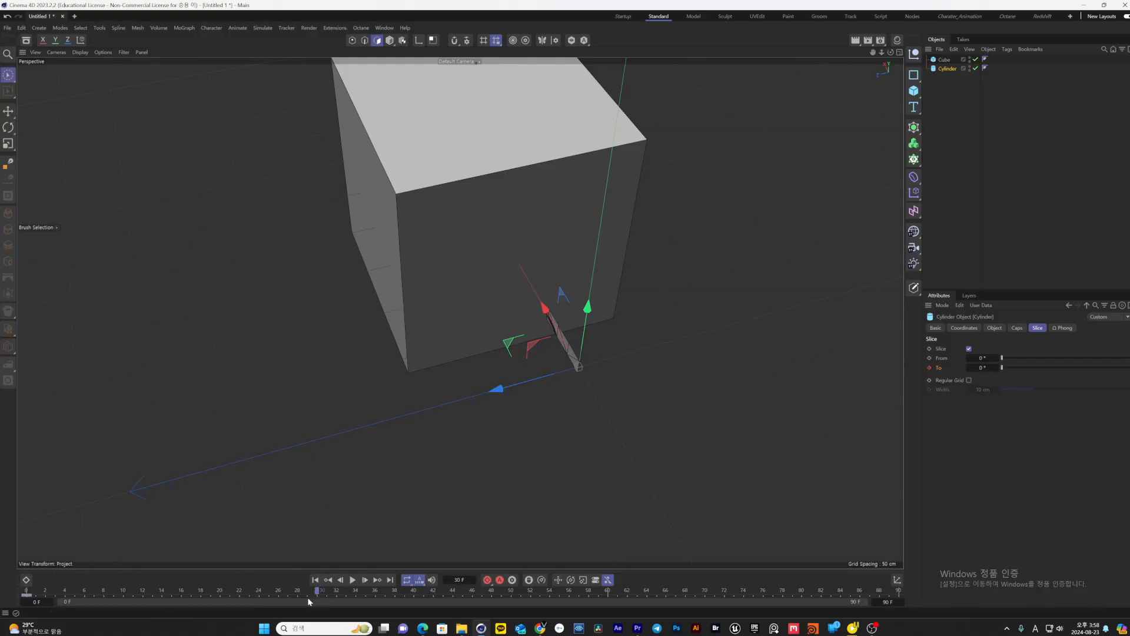
Keyframe the slice end angle at 301° on frame 30 and play back the opening animation
{"action": "left_click_drag", "start_coordinate": [1013, 368], "coordinate": [1111, 369]}
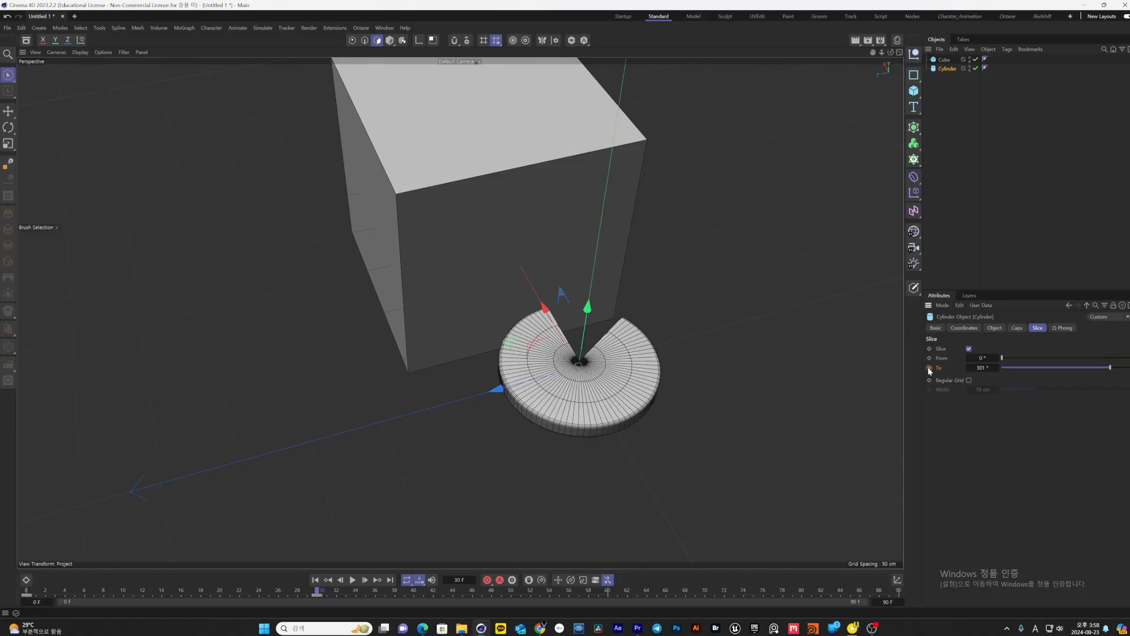
{"action": "left_click_drag", "start_coordinate": [277, 591], "coordinate": [24, 625]}
{"action": "key", "text": "F8"}
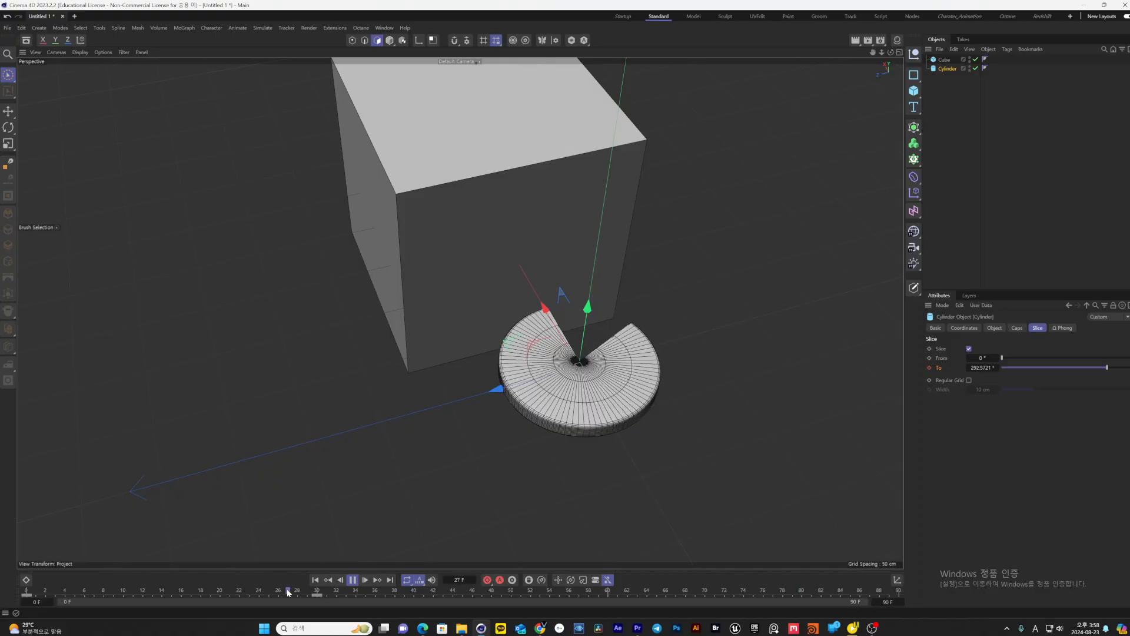
{"action": "key", "text": "F8"}
{"action": "key", "text": "F8"}
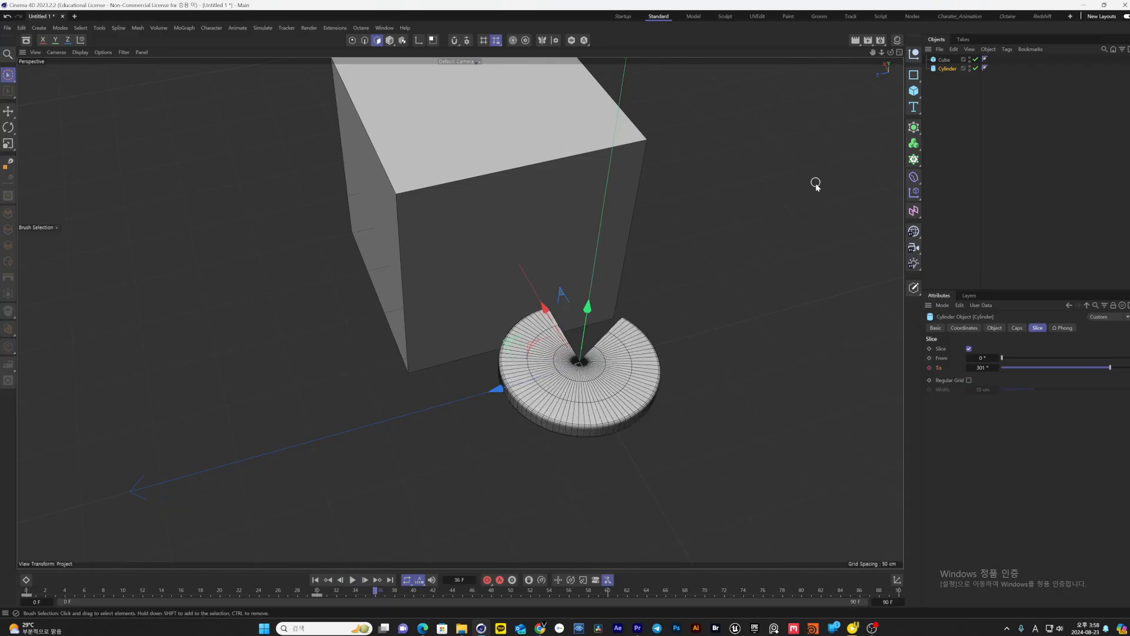
Move the sliced disc back along the Z axis and shift the cube farther away along the X axis
{"action": "left_click_drag", "start_coordinate": [498, 389], "coordinate": [761, 278]}
{"action": "left_click", "coordinate": [944, 59]}
{"action": "scroll", "coordinate": [583, 339], "scroll_direction": "down", "scroll_amount": 10}
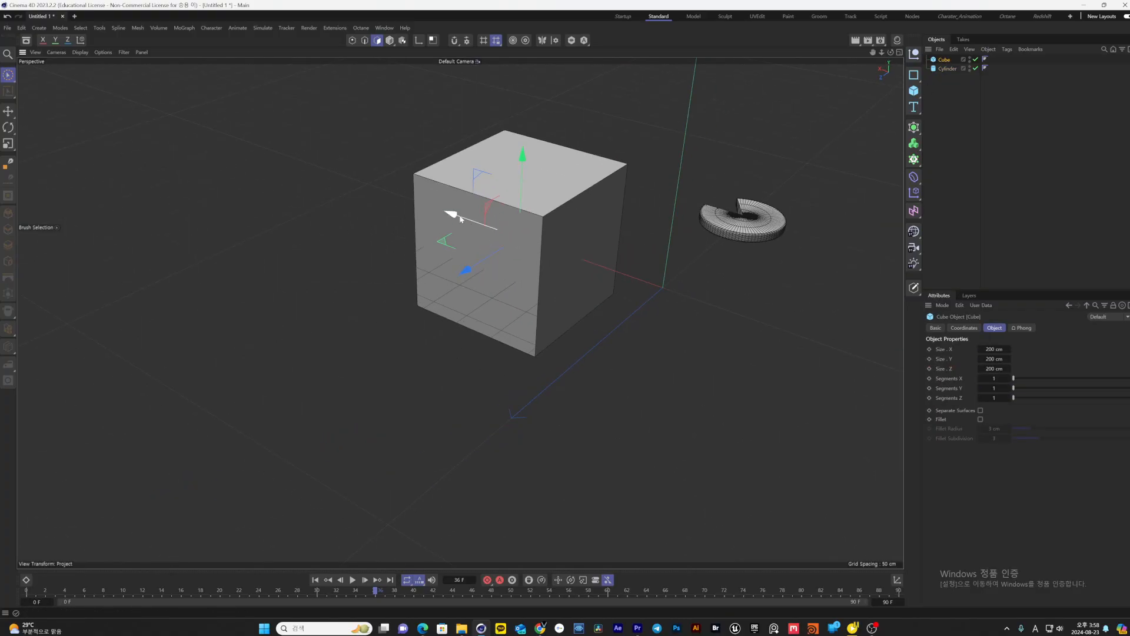
{"action": "left_click_drag", "start_coordinate": [458, 217], "coordinate": [299, 160]}
{"action": "left_click_drag", "start_coordinate": [545, 295], "coordinate": [529, 316], "text": "alt"}
{"action": "middle_click_drag", "start_coordinate": [530, 315], "coordinate": [279, 446], "text": "alt"}
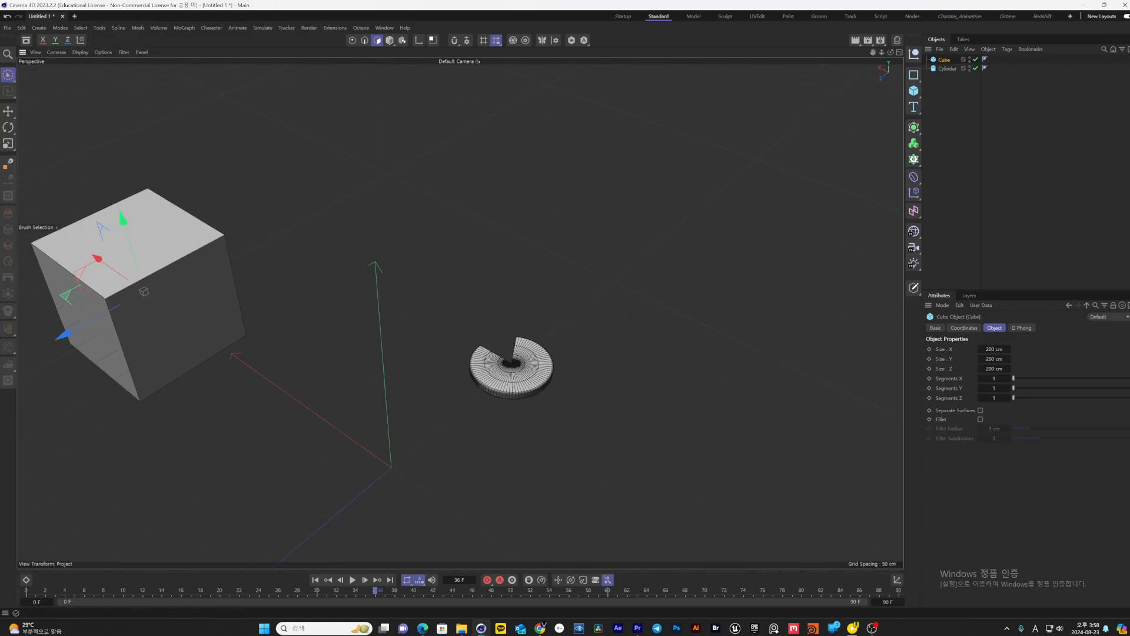
Add a plane primitive and set both its width and height to 800 cm
{"action": "left_click", "coordinate": [914, 92]}
{"action": "left_click", "coordinate": [942, 137]}
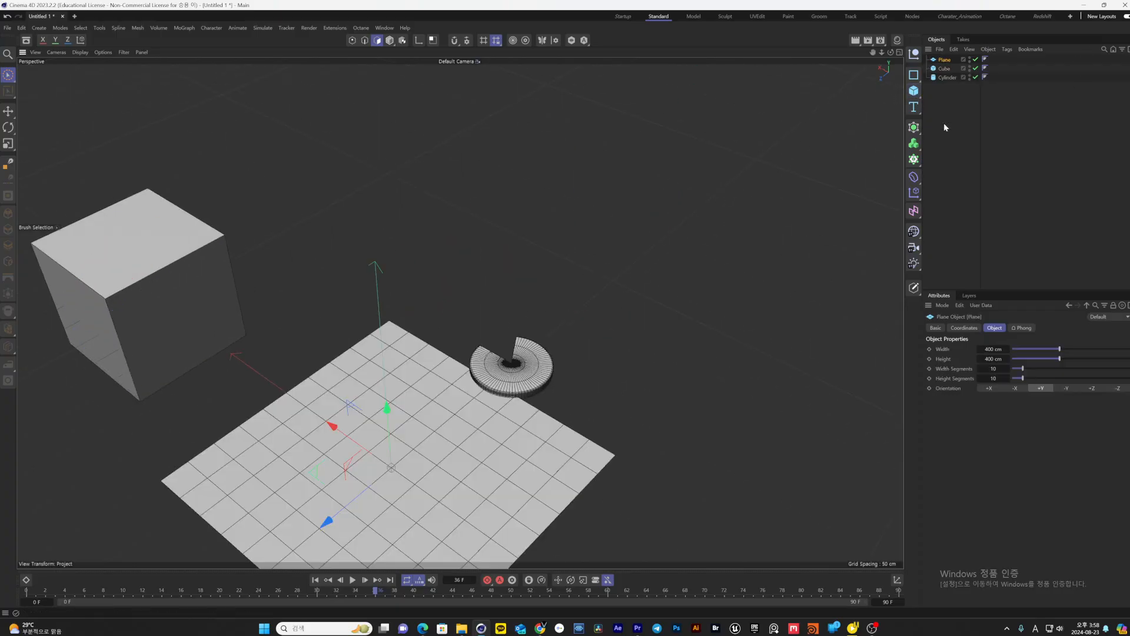
{"action": "middle_click_drag", "start_coordinate": [524, 456], "coordinate": [665, 317], "text": "alt"}
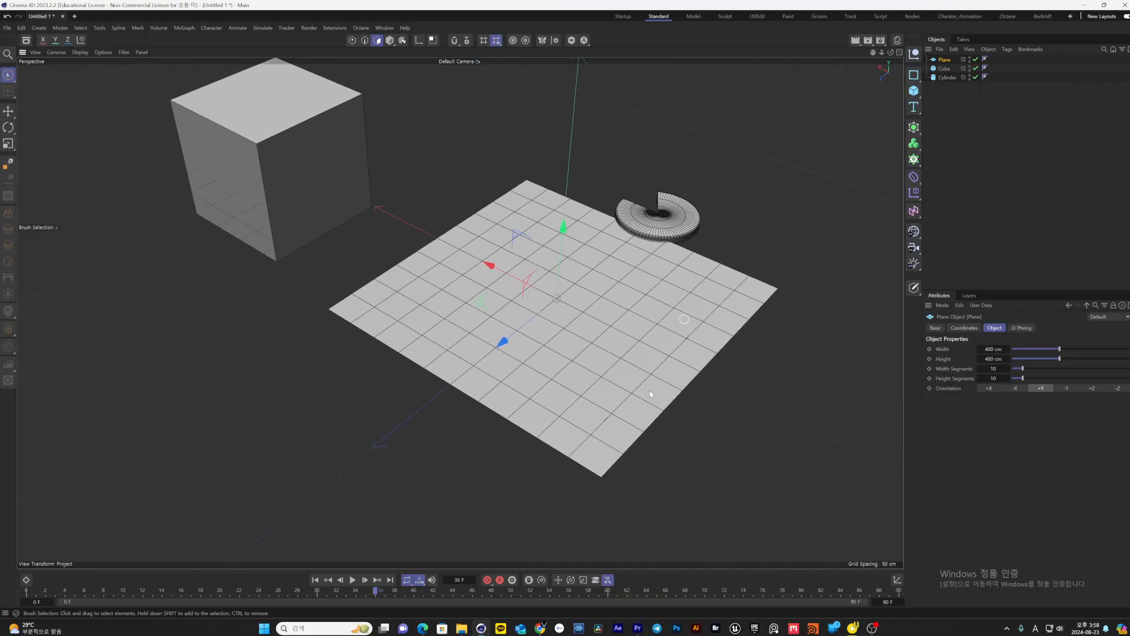
{"action": "mouse_move", "coordinate": [648, 390]}
{"action": "left_mouse_down", "text": "alt"}
{"action": "mouse_move", "coordinate": [662, 352]}
{"action": "mouse_move", "coordinate": [701, 371]}
{"action": "mouse_move", "coordinate": [700, 334]}
{"action": "mouse_move", "coordinate": [665, 353]}
{"action": "mouse_move", "coordinate": [651, 386]}
{"action": "left_mouse_up", "text": "alt"}
{"action": "scroll", "coordinate": [595, 240], "scroll_direction": "up", "scroll_amount": 2}
{"action": "scroll", "coordinate": [587, 290], "scroll_direction": "down", "scroll_amount": 3}
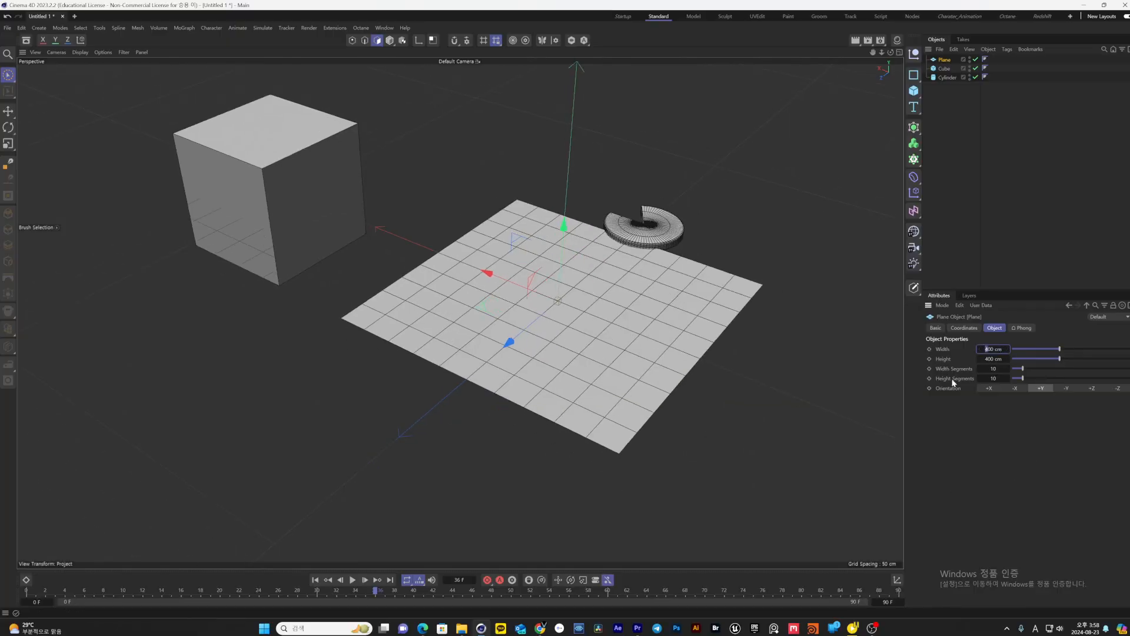
{"action": "type", "text": "8"}
{"action": "key", "text": "Return"}
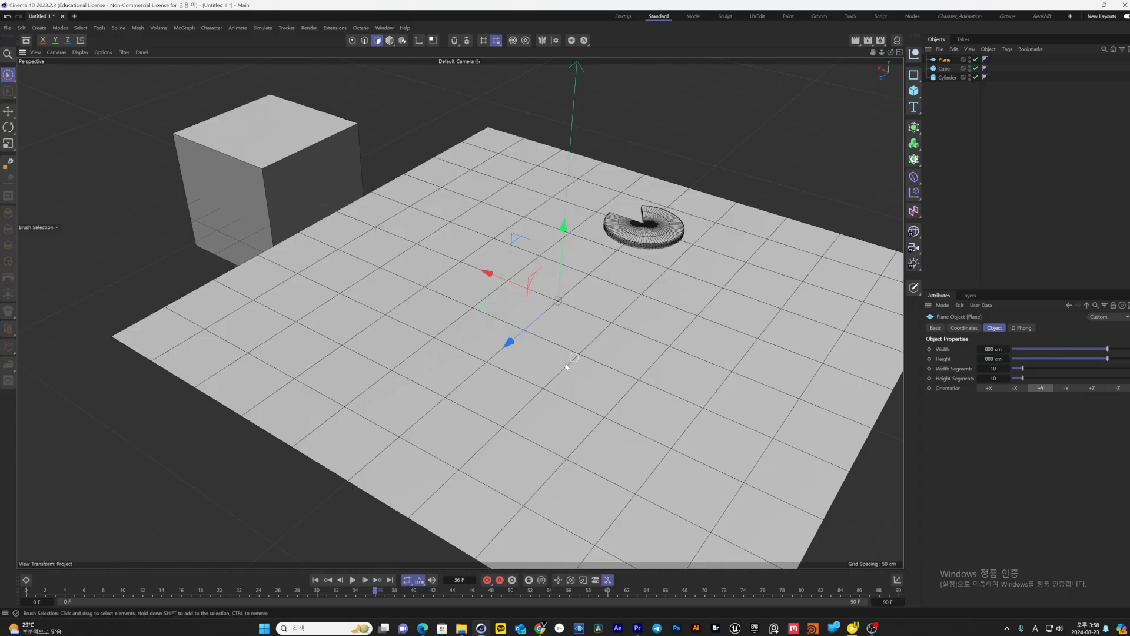
{"action": "scroll", "coordinate": [568, 371], "scroll_direction": "down", "scroll_amount": 1}
Switch to the four-view layout and raise the cube in the Right view so its base rests on the plane
{"action": "left_click", "coordinate": [943, 69]}
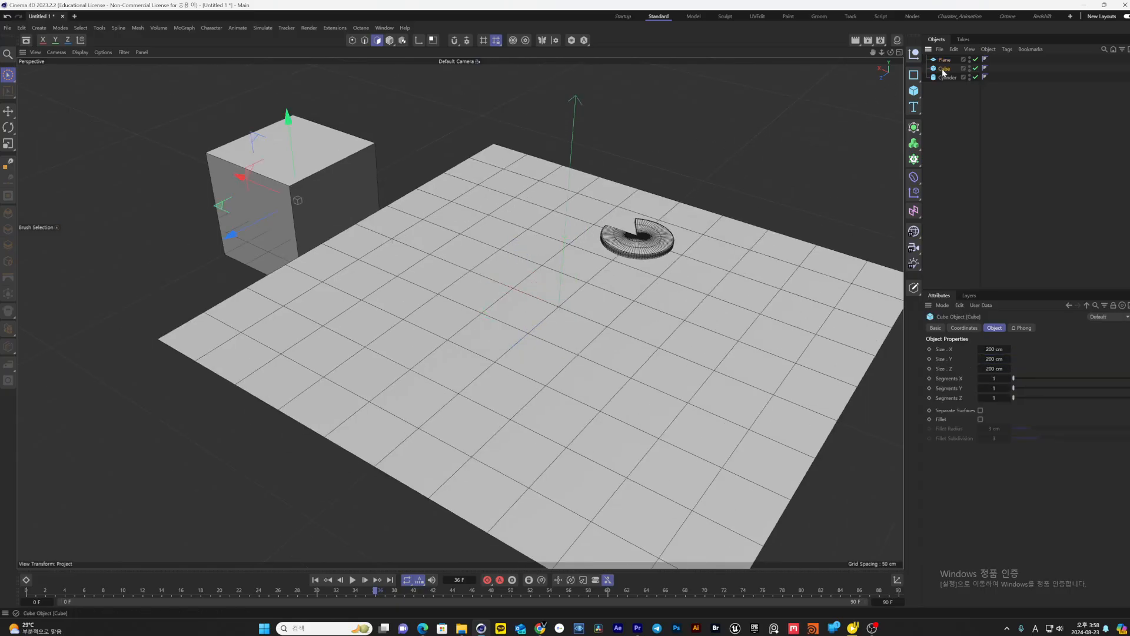
{"action": "left_click_drag", "start_coordinate": [291, 323], "coordinate": [334, 287], "text": "alt"}
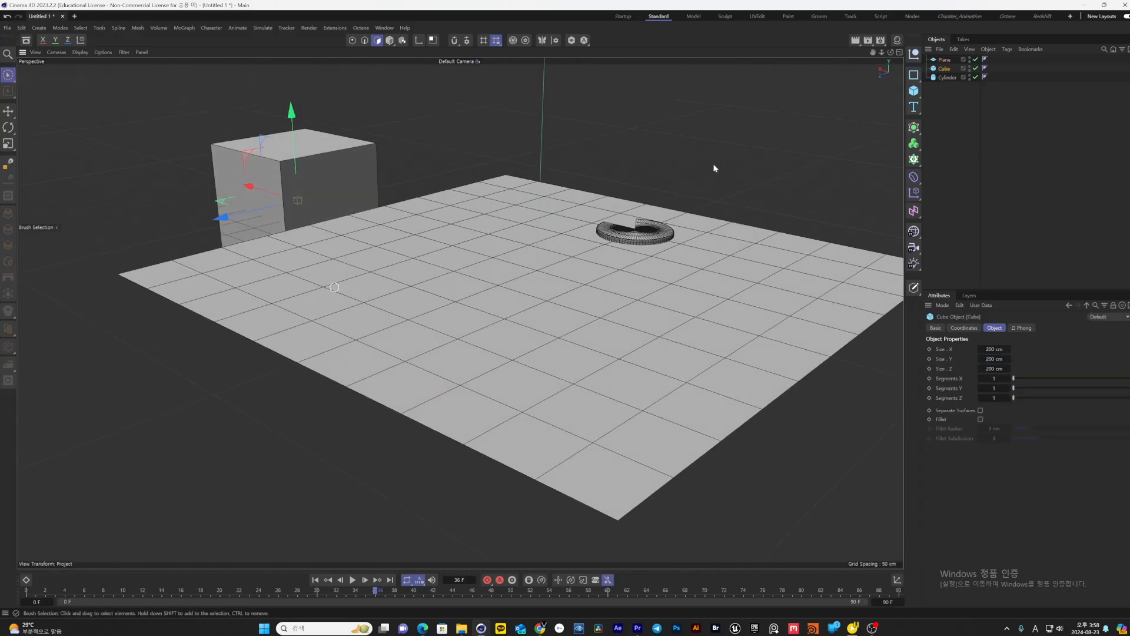
{"action": "left_click", "coordinate": [899, 52]}
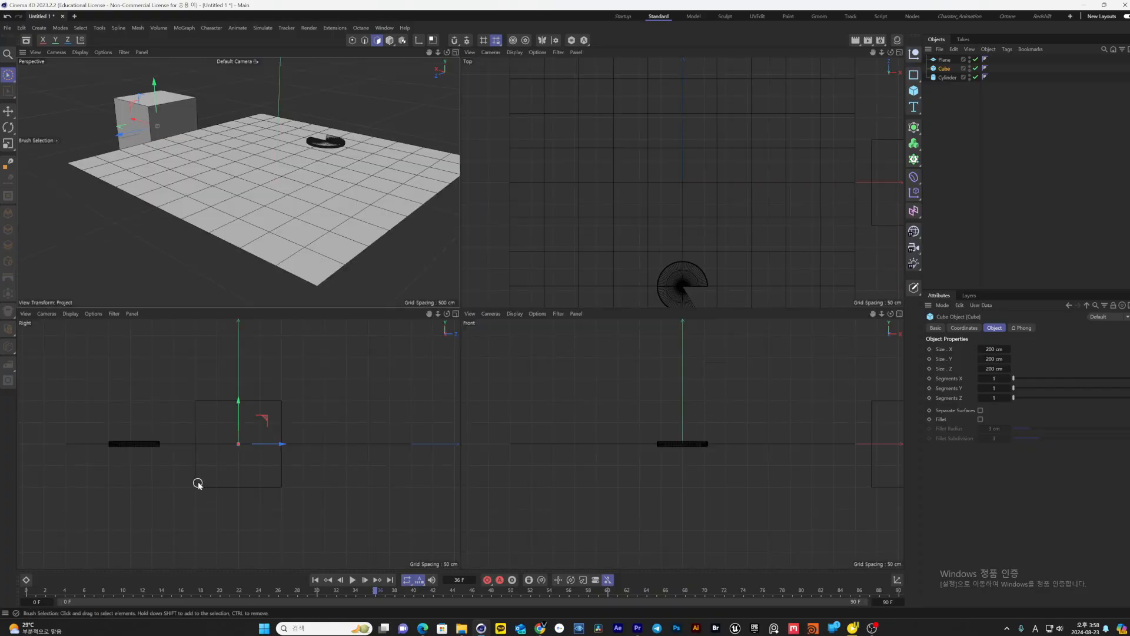
{"action": "scroll", "coordinate": [198, 483], "scroll_direction": "up", "scroll_amount": 2}
{"action": "mouse_move", "coordinate": [273, 402]}
{"action": "left_mouse_down"}
{"action": "mouse_move", "coordinate": [272, 330]}
{"action": "mouse_move", "coordinate": [217, 365]}
{"action": "mouse_move", "coordinate": [242, 356]}
{"action": "left_mouse_up"}
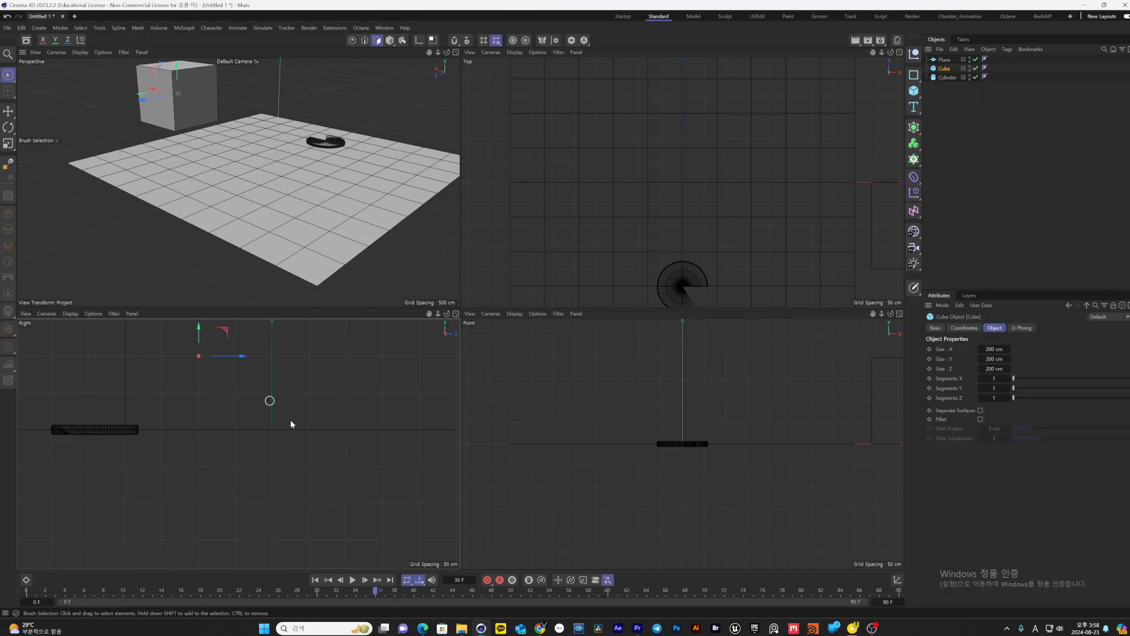
Undo the cube's last move and slide it along the X axis back to the plane's centre
{"action": "key", "text": "ctrl+z"}
{"action": "scroll", "coordinate": [708, 459], "scroll_direction": "down", "scroll_amount": 4}
{"action": "left_click_drag", "start_coordinate": [835, 431], "coordinate": [722, 439]}
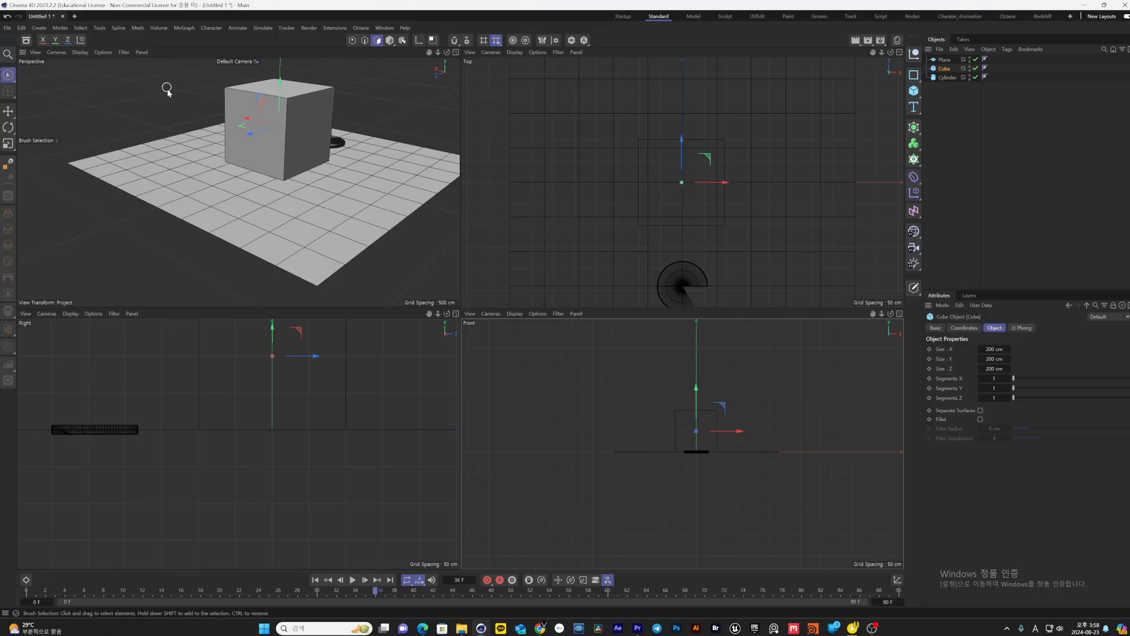
{"action": "middle_click_drag", "start_coordinate": [208, 133], "coordinate": [221, 206], "text": "alt"}
{"action": "middle_click", "coordinate": [299, 235]}
{"action": "middle_click_drag", "start_coordinate": [568, 382], "coordinate": [441, 320], "text": "alt"}
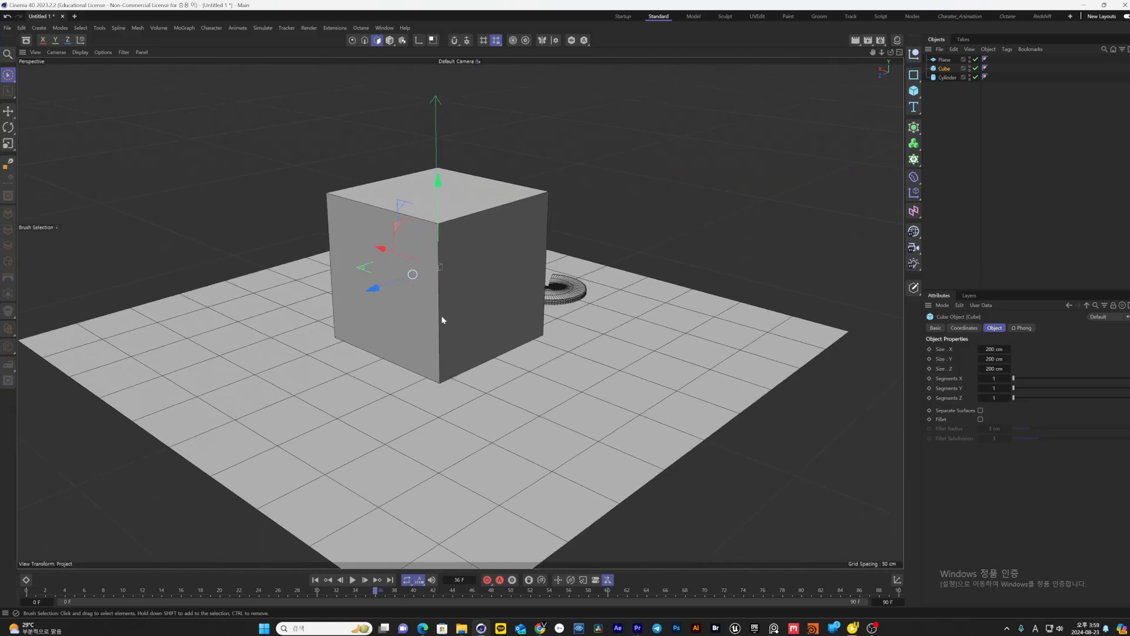
{"action": "mouse_move", "coordinate": [441, 321]}
{"action": "left_mouse_down", "text": "alt"}
{"action": "mouse_move", "coordinate": [353, 354]}
{"action": "mouse_move", "coordinate": [373, 378]}
{"action": "mouse_move", "coordinate": [423, 330]}
{"action": "left_mouse_up", "text": "alt"}
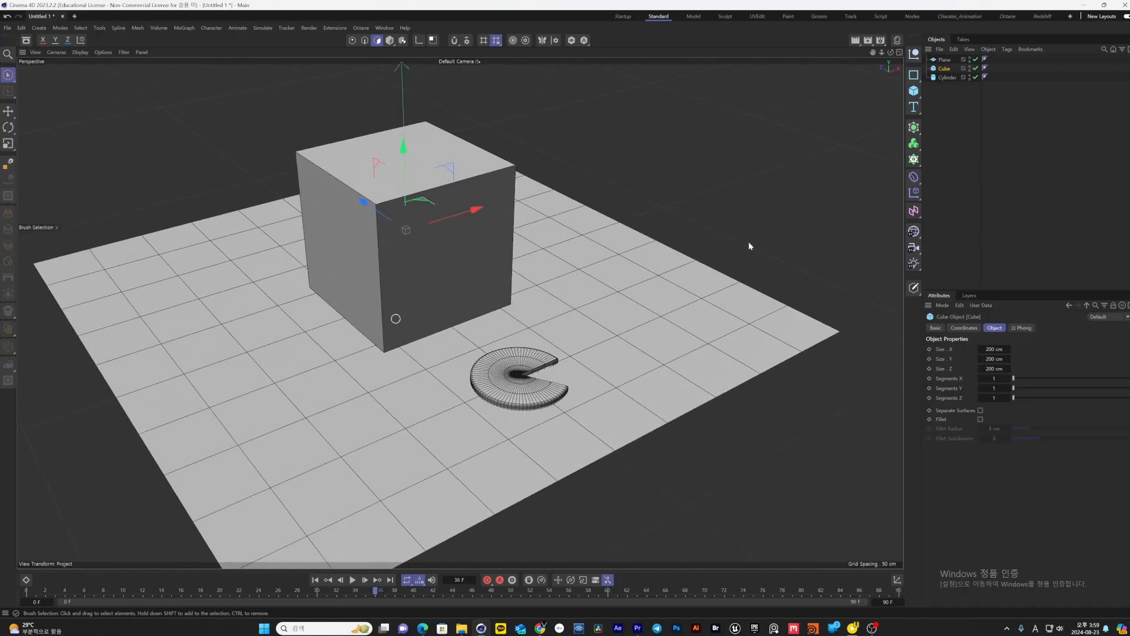
Try raising the sliced cylinder by its Y axis in the Front view, then set its Y position to 0 cm
{"action": "left_click", "coordinate": [947, 77]}
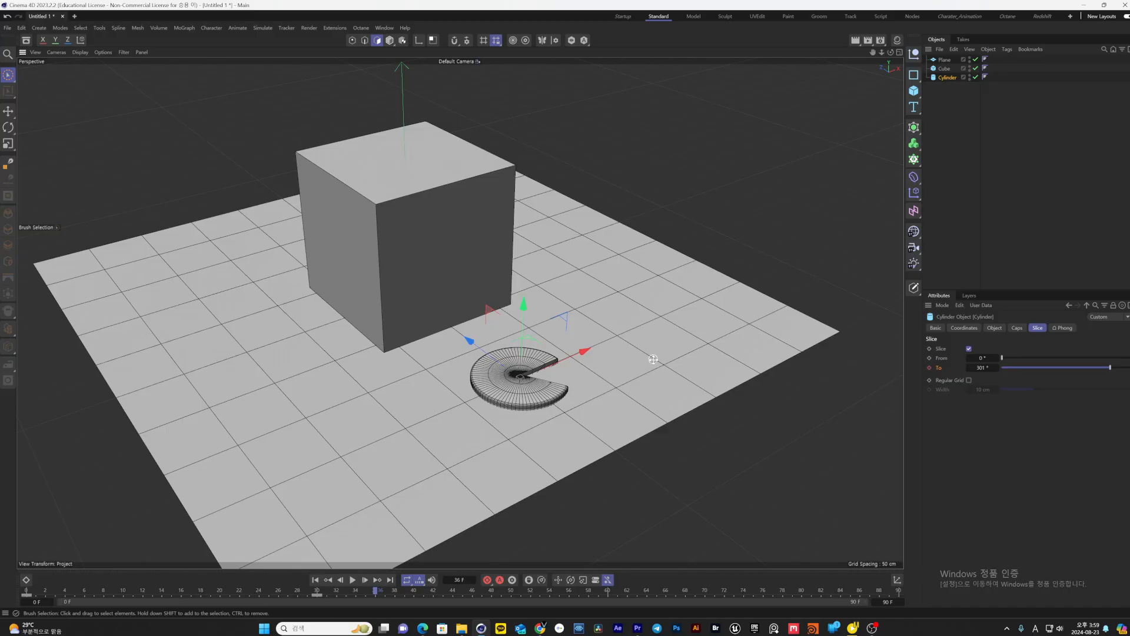
{"action": "middle_click", "coordinate": [654, 359]}
{"action": "scroll", "coordinate": [669, 434], "scroll_direction": "up", "scroll_amount": 5}
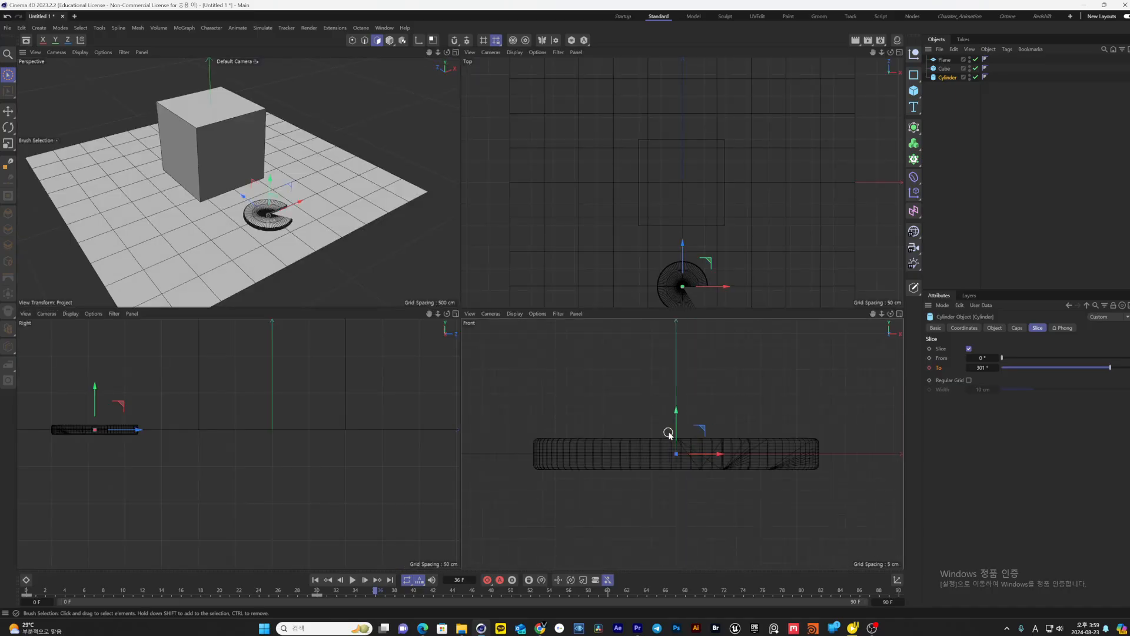
{"action": "mouse_move", "coordinate": [670, 434]}
{"action": "left_mouse_down"}
{"action": "mouse_move", "coordinate": [684, 403]}
{"action": "mouse_move", "coordinate": [676, 430]}
{"action": "mouse_move", "coordinate": [671, 407]}
{"action": "mouse_move", "coordinate": [675, 445]}
{"action": "mouse_move", "coordinate": [676, 417]}
{"action": "left_mouse_up"}
{"action": "key", "text": "ctrl+z"}
{"action": "left_click", "coordinate": [963, 328]}
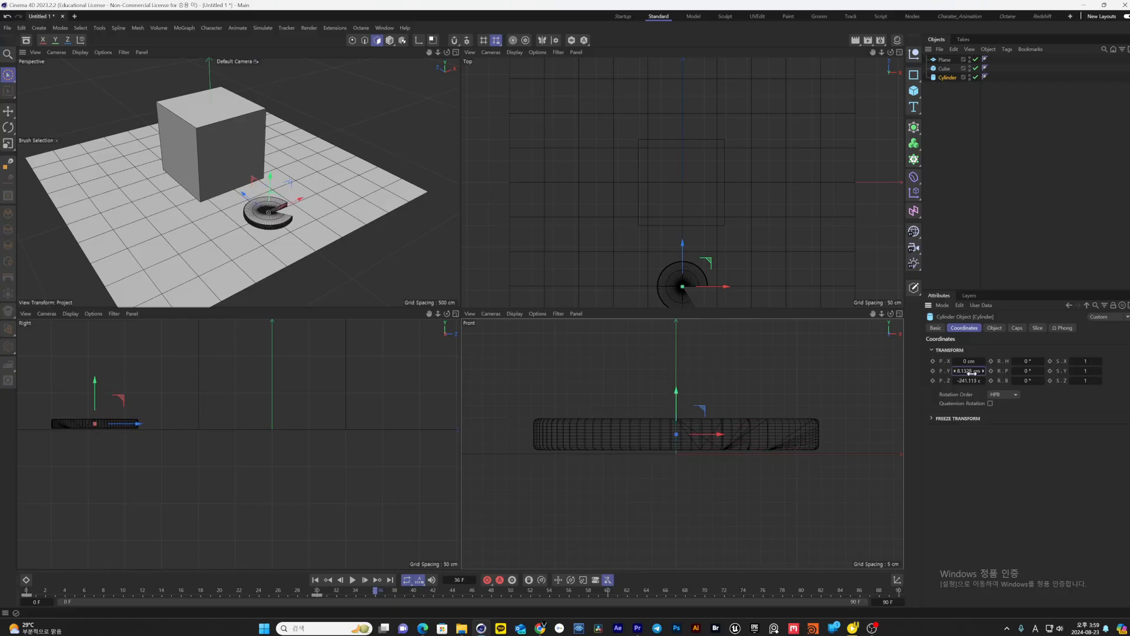
{"action": "type", "text": "0"}
{"action": "key", "text": "Return"}
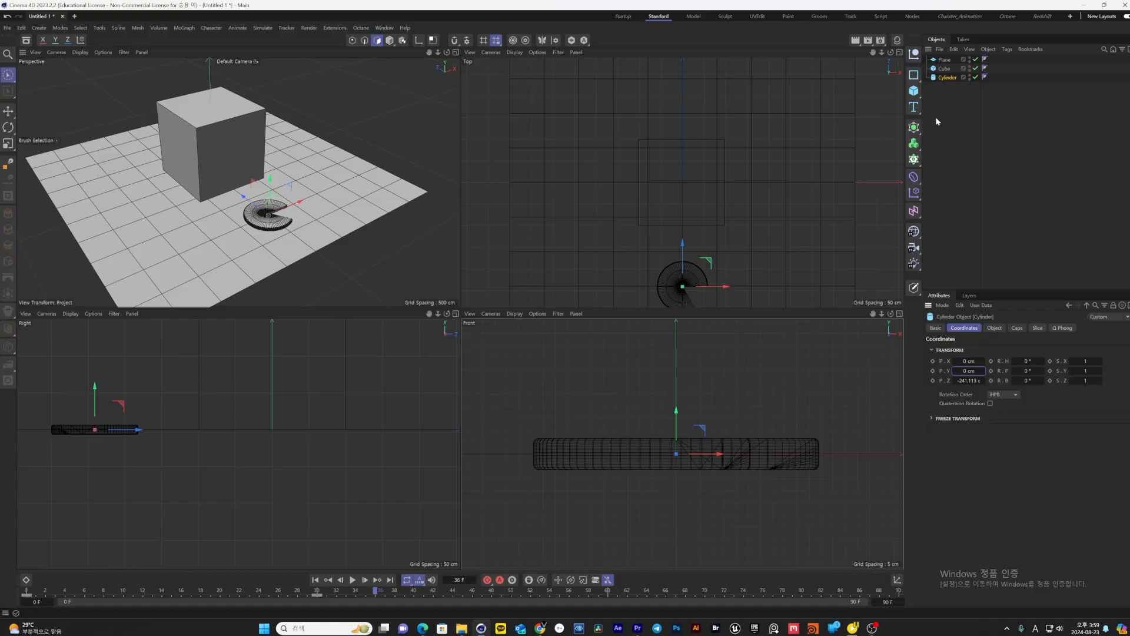
Set the cylinder's Y position to 7.5 cm and check its base against the plane in the Right view
{"action": "left_click", "coordinate": [994, 327]}
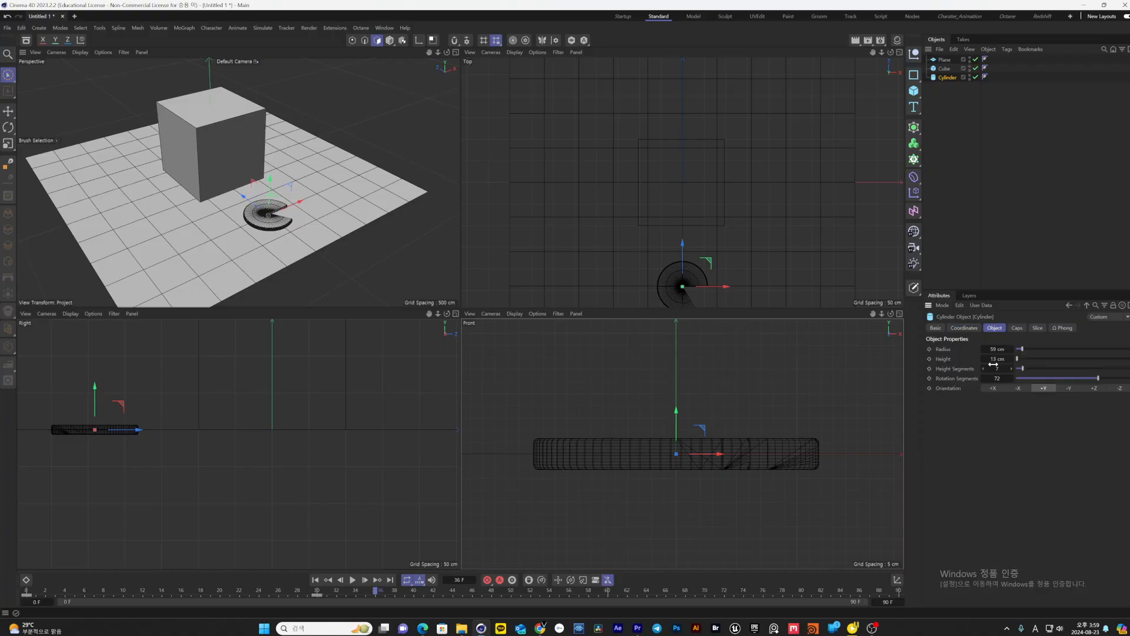
{"action": "left_click", "coordinate": [944, 69]}
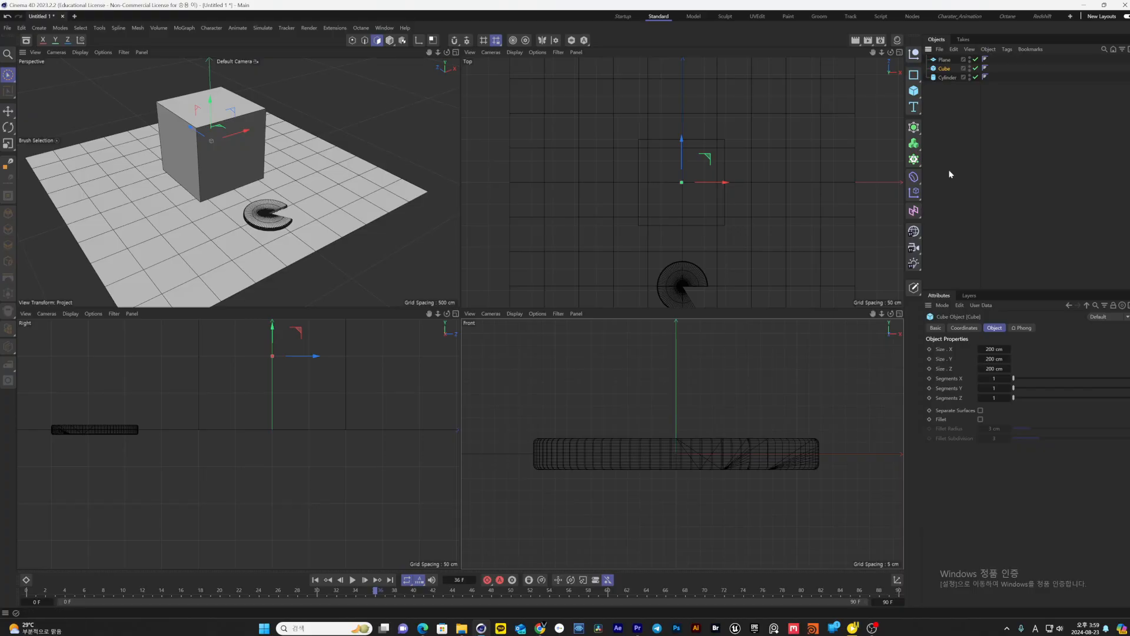
{"action": "left_click", "coordinate": [946, 78]}
{"action": "left_click", "coordinate": [965, 328]}
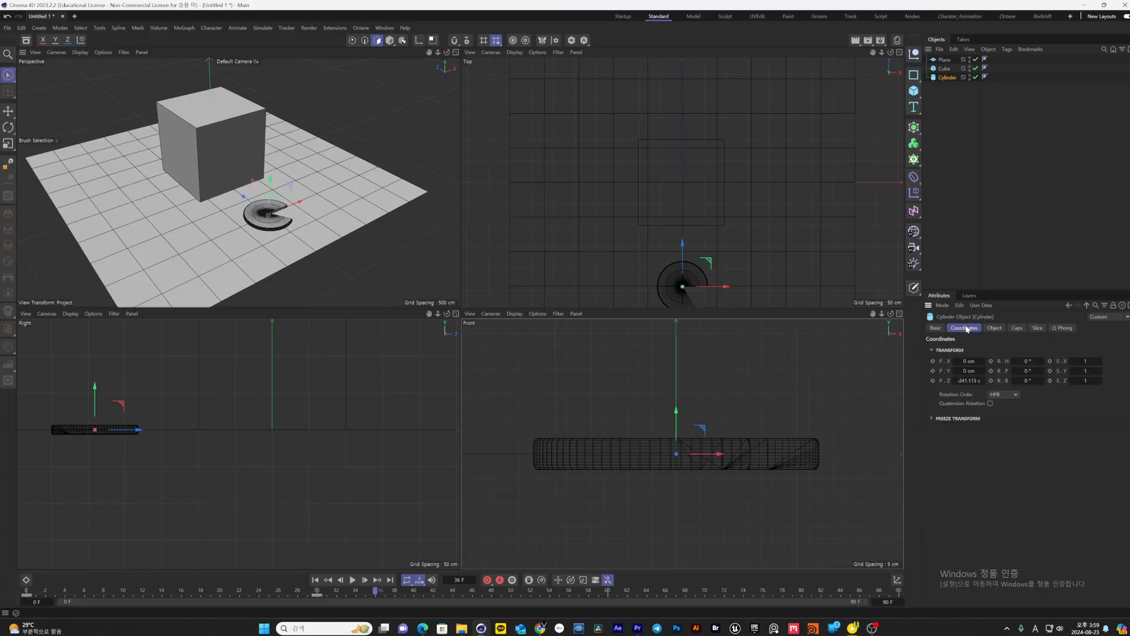
{"action": "left_click_drag", "start_coordinate": [968, 373], "coordinate": [977, 372]}
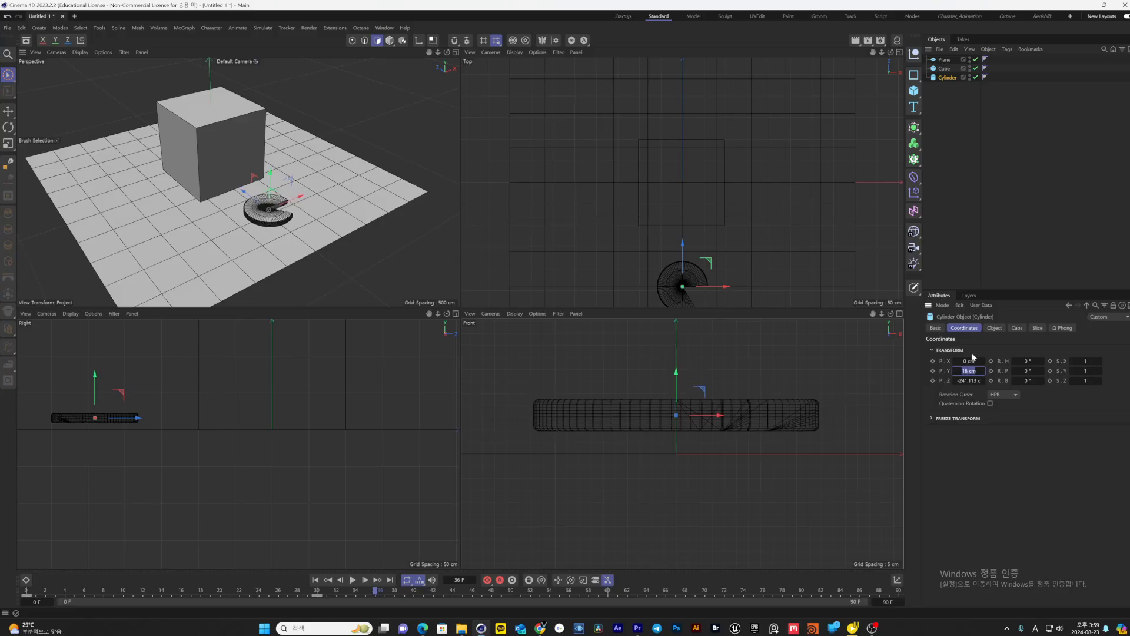
{"action": "type", "text": "7.5"}
{"action": "key", "text": "Return"}
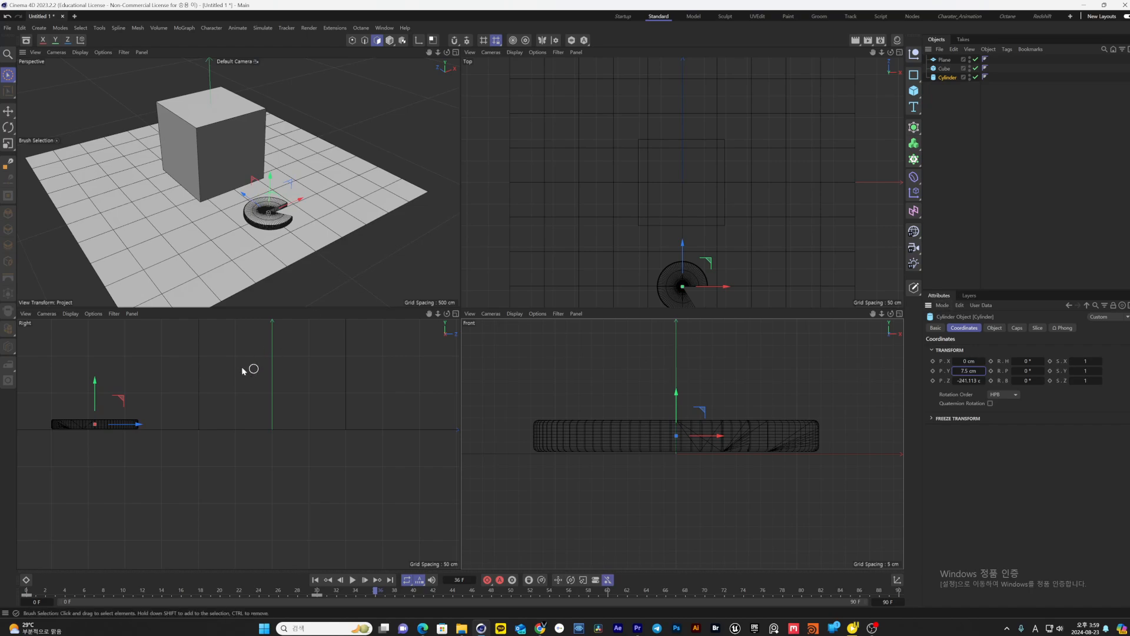
{"action": "middle_click_drag", "start_coordinate": [218, 399], "coordinate": [331, 411], "text": "alt"}
{"action": "scroll", "coordinate": [313, 437], "scroll_direction": "up", "scroll_amount": 3}
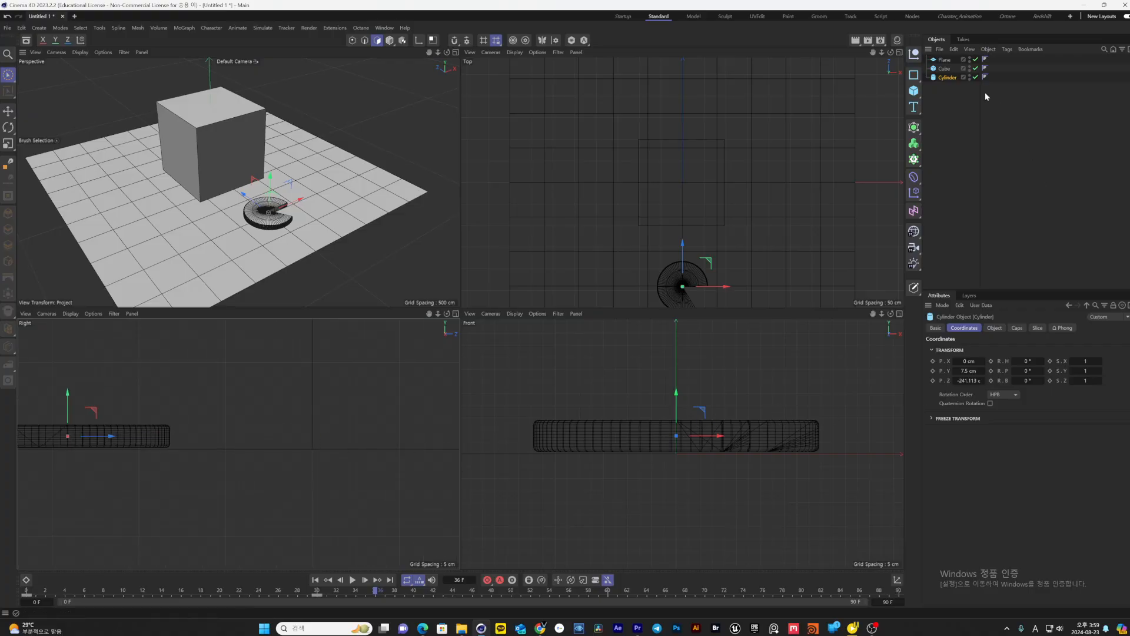
Set the cylinder's Z position to 0 cm
{"action": "left_click", "coordinate": [979, 381]}
{"action": "type", "text": "0"}
{"action": "key", "text": "Return"}
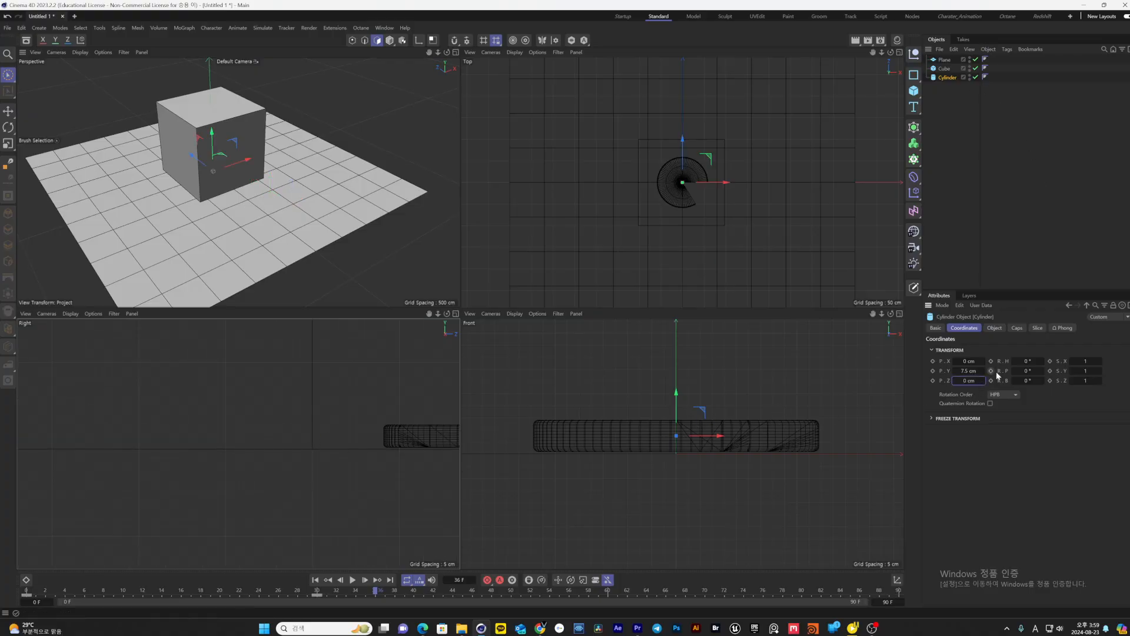
Increase the cylinder's height to 14 cm
{"action": "left_click", "coordinate": [944, 68]}
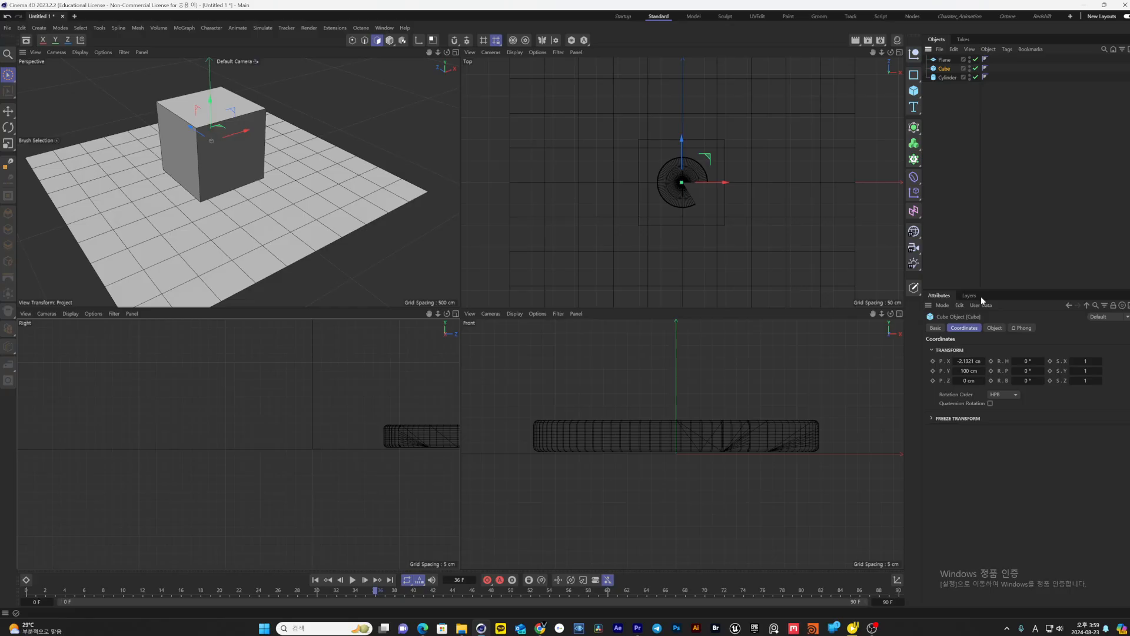
{"action": "left_click", "coordinate": [946, 78]}
{"action": "left_click", "coordinate": [991, 329]}
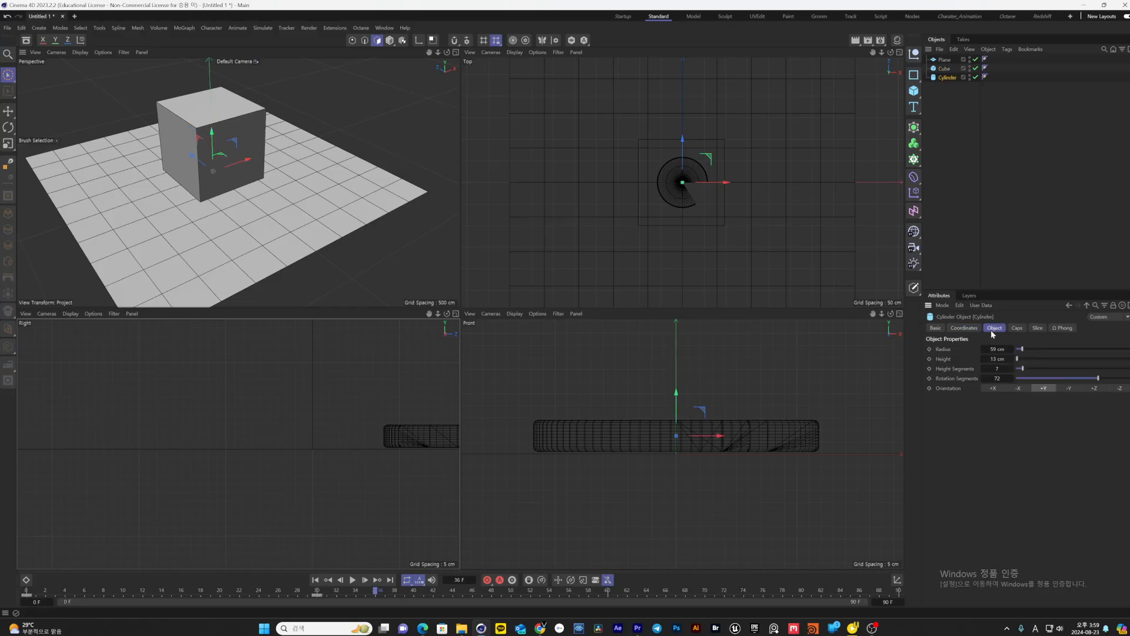
{"action": "scroll", "coordinate": [664, 457], "scroll_direction": "up", "scroll_amount": 3}
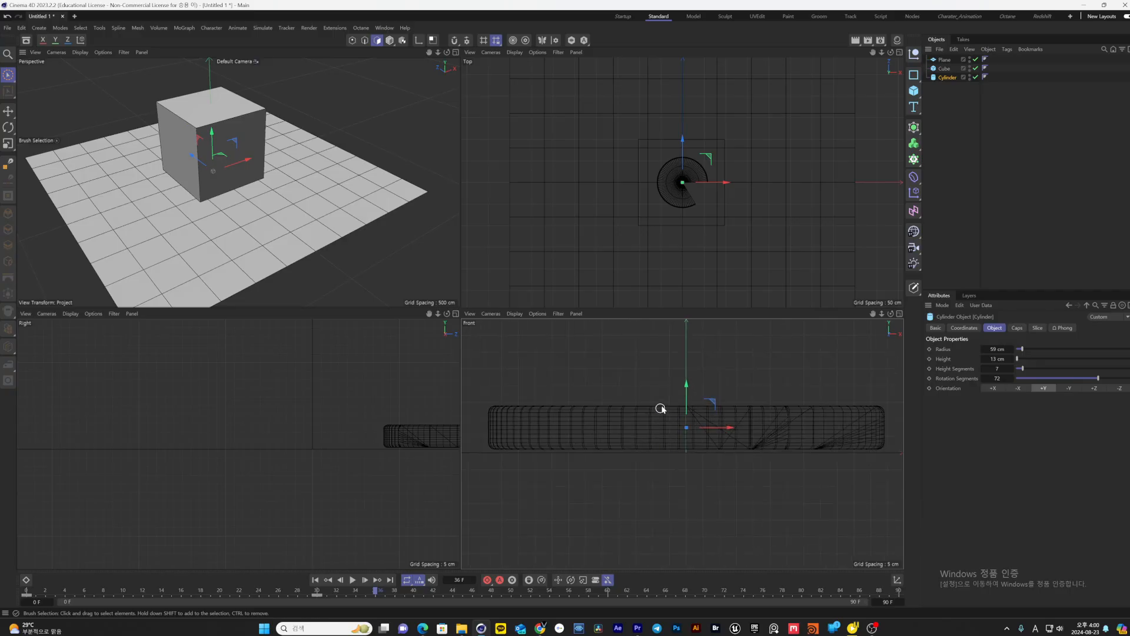
{"action": "left_click_drag", "start_coordinate": [998, 359], "coordinate": [1003, 361]}
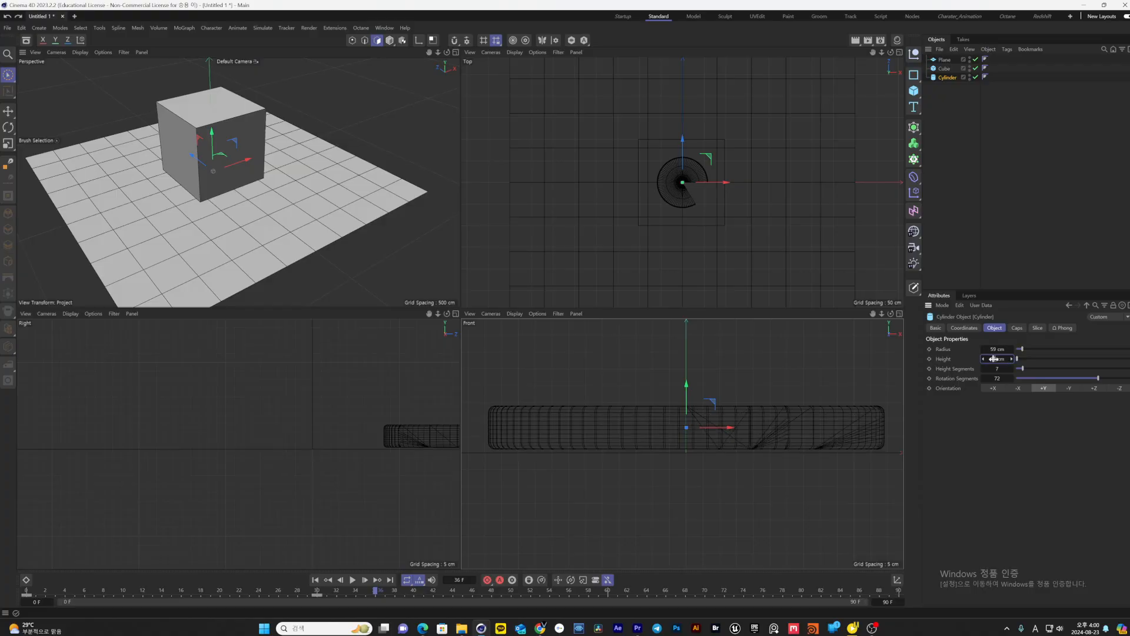
{"action": "left_click_drag", "start_coordinate": [993, 359], "coordinate": [1004, 356]}
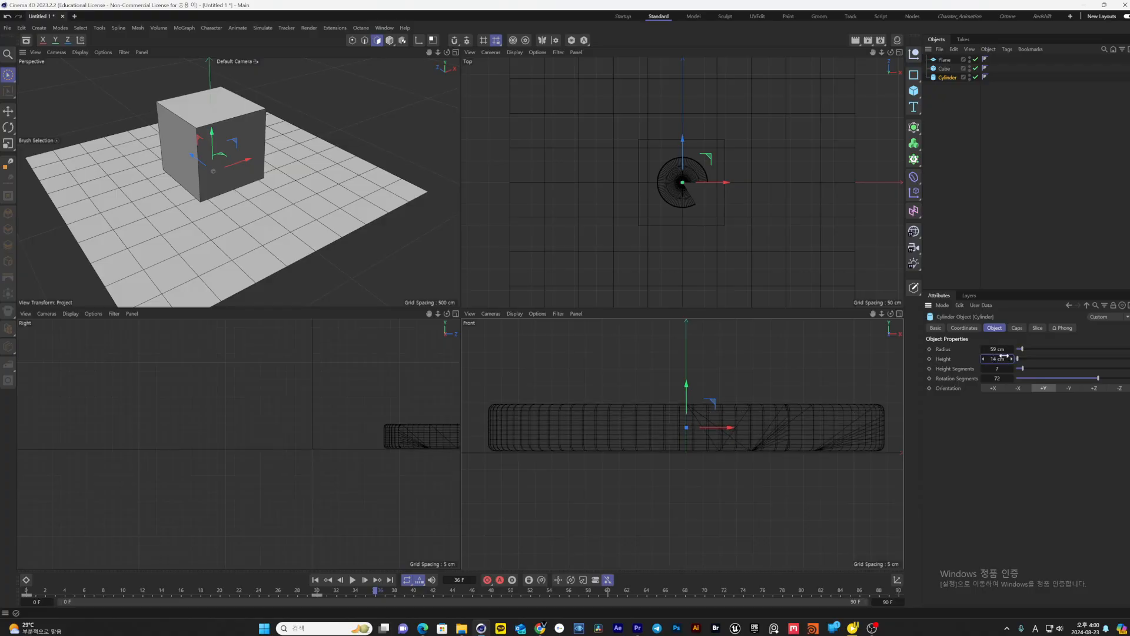
{"action": "left_click", "coordinate": [945, 69]}
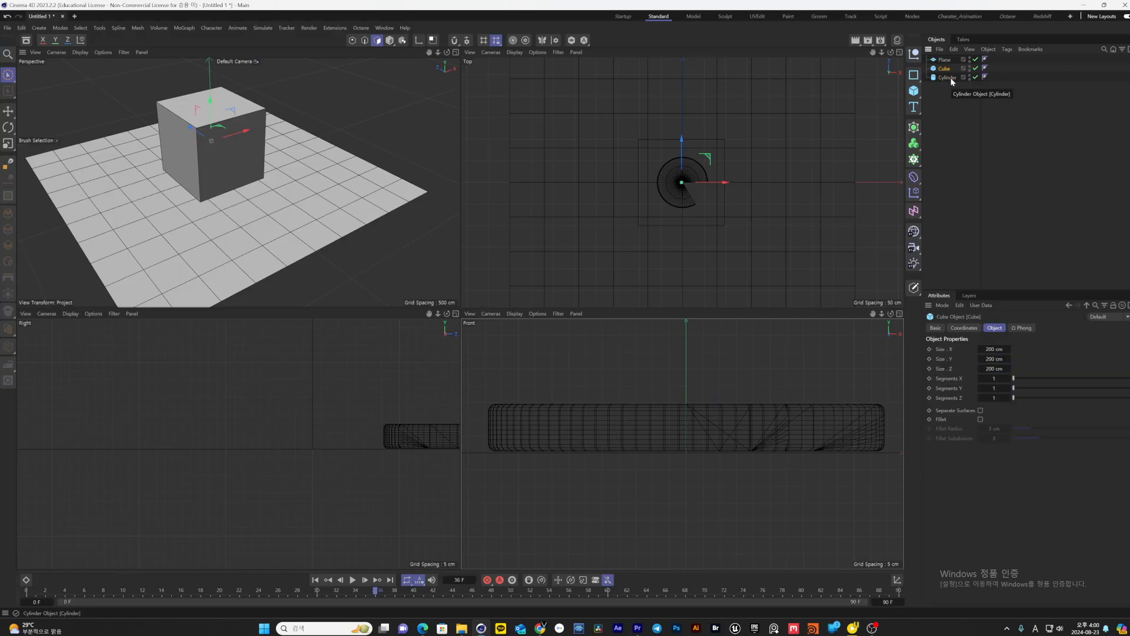
{"action": "left_click", "coordinate": [948, 79]}
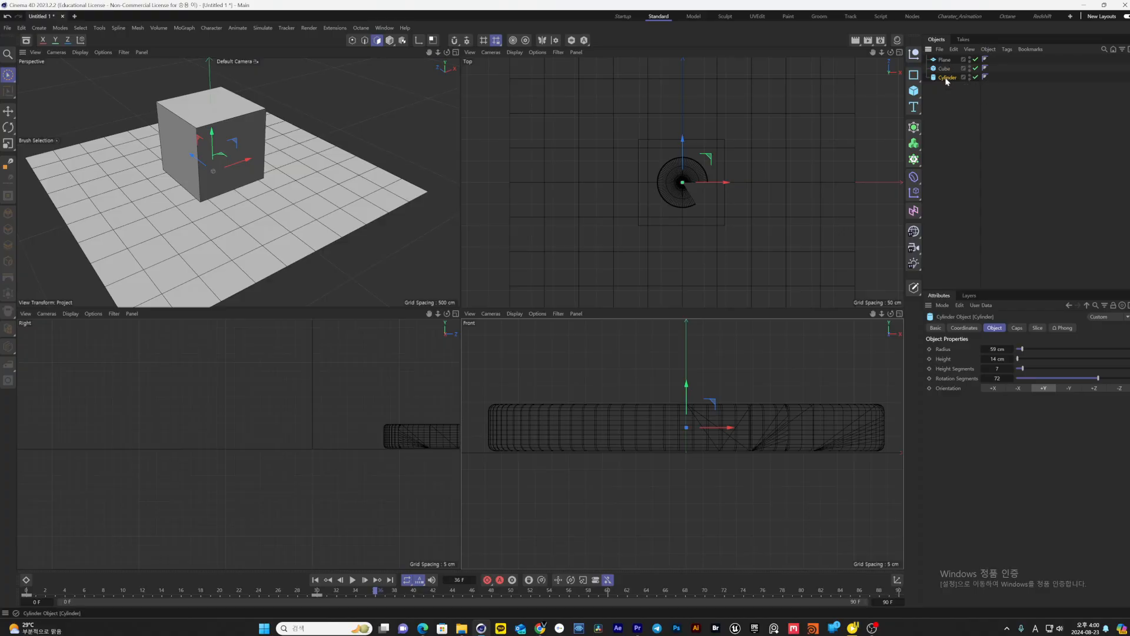
Set the cylinder's Y position to 6.5 cm and move it along the X axis to about 238 cm, clear of the cube
{"action": "left_click", "coordinate": [963, 327]}
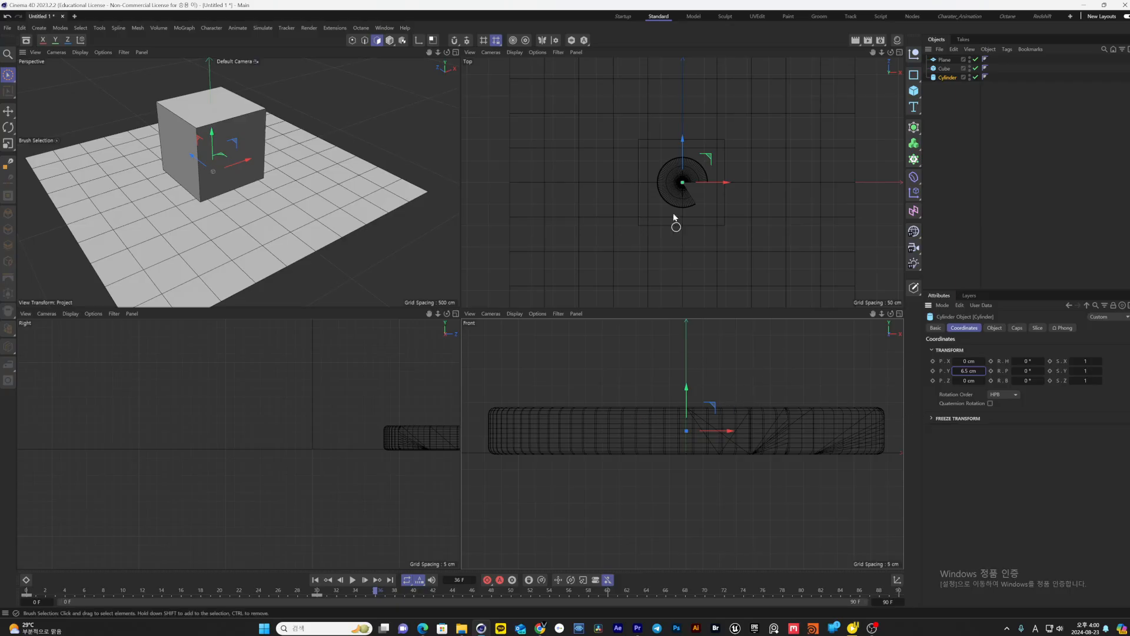
{"action": "left_click_drag", "start_coordinate": [727, 182], "coordinate": [828, 189]}
{"action": "left_click_drag", "start_coordinate": [363, 206], "coordinate": [315, 177], "text": "alt"}
{"action": "middle_click_drag", "start_coordinate": [315, 176], "coordinate": [307, 306], "text": "alt"}
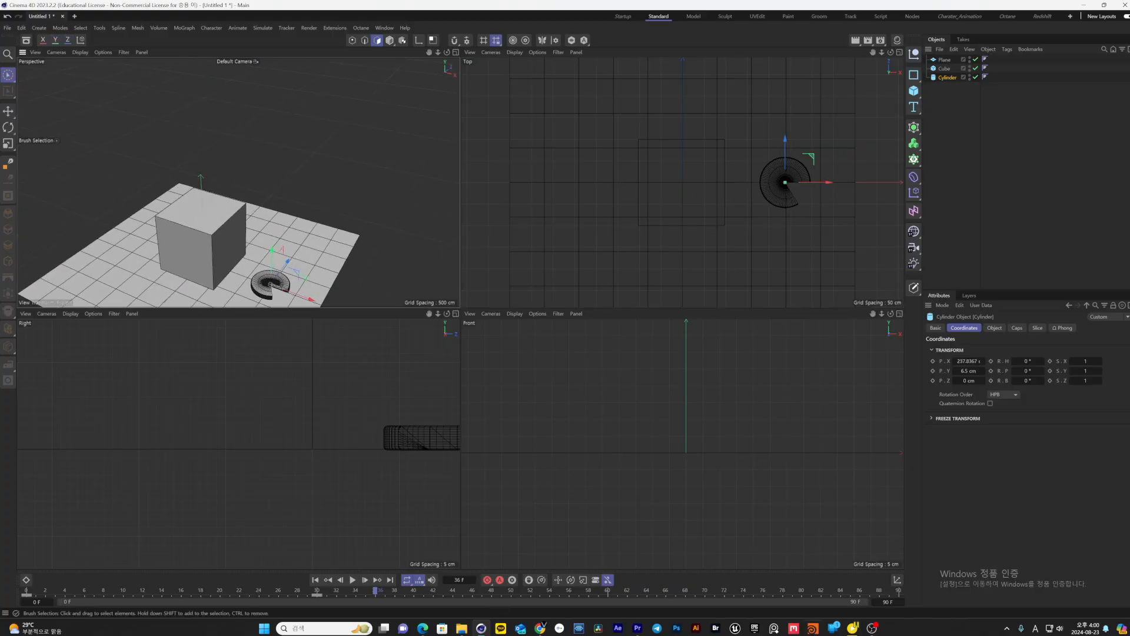
Set the cylinder's Y position to 7 cm, half its height, and check its base against the plane in the Right view
{"action": "scroll", "coordinate": [418, 454], "scroll_direction": "up", "scroll_amount": 8}
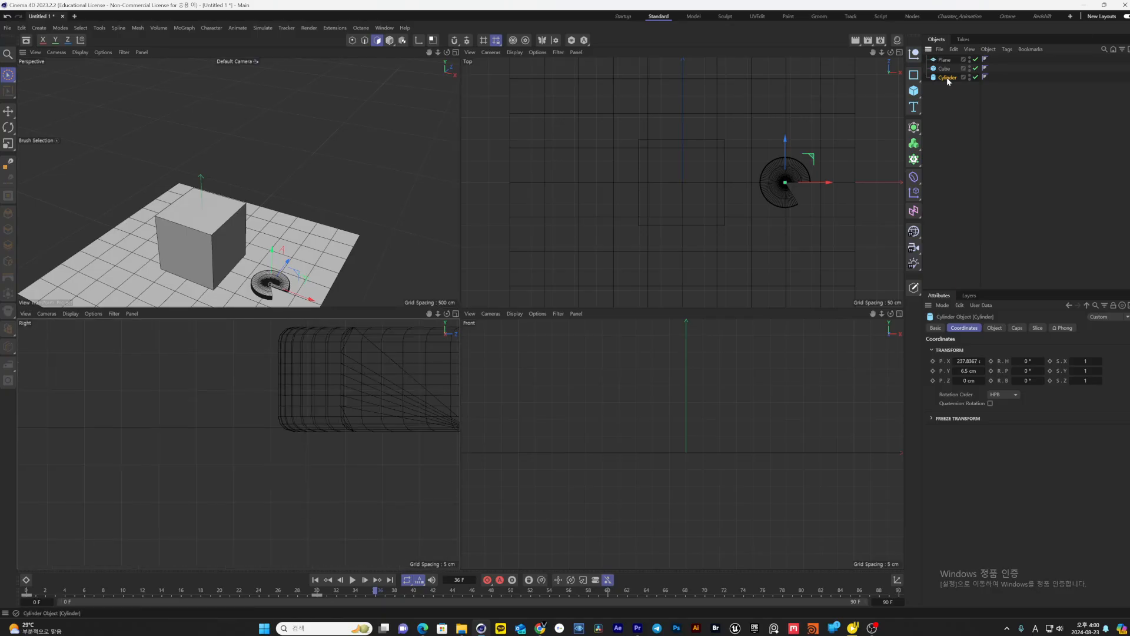
{"action": "left_click", "coordinate": [994, 328]}
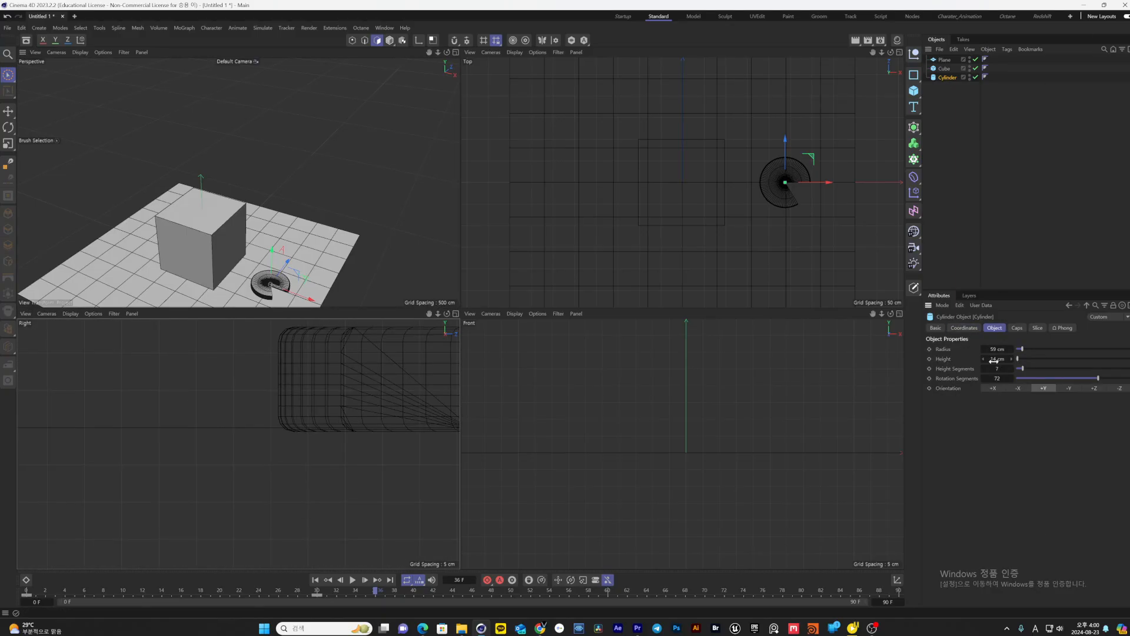
{"action": "double_click", "coordinate": [997, 358]}
{"action": "key", "text": "Return"}
{"action": "left_click", "coordinate": [971, 329]}
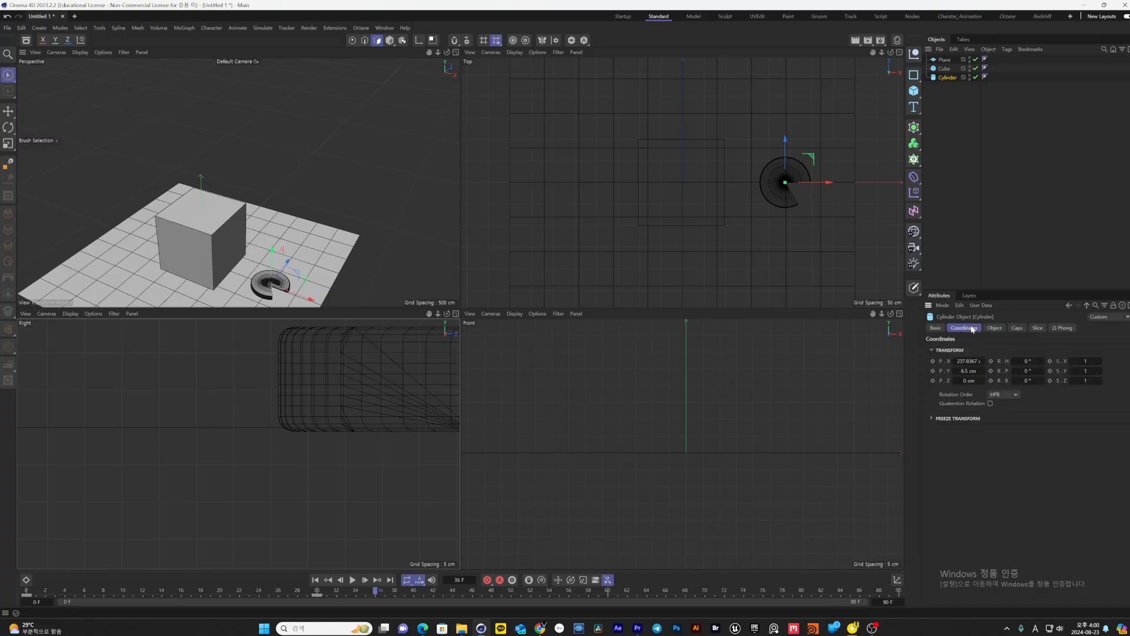
{"action": "double_click", "coordinate": [974, 371]}
{"action": "type", "text": "7"}
{"action": "key", "text": "Return"}
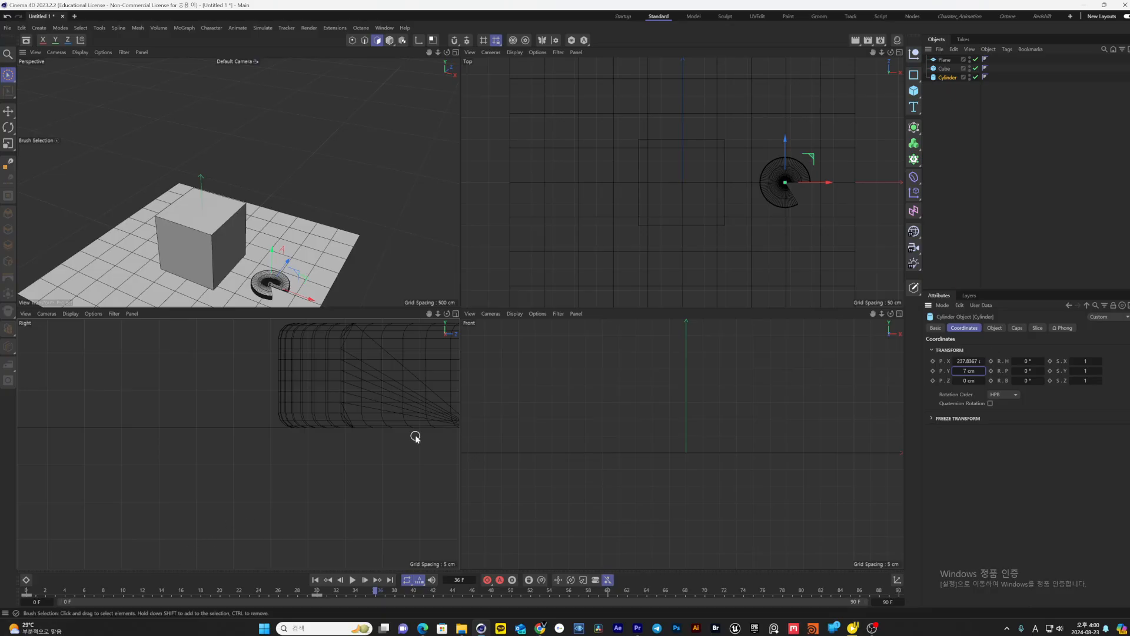
{"action": "middle_click", "coordinate": [459, 313]}
{"action": "middle_click_drag", "start_coordinate": [688, 324], "coordinate": [386, 419], "text": "alt"}
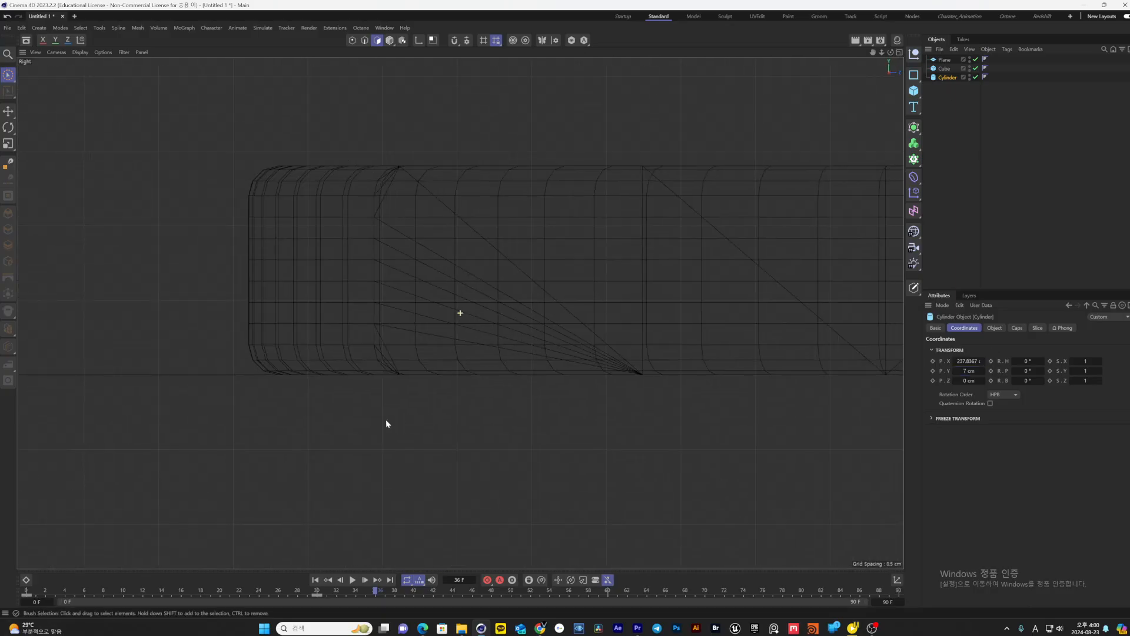
{"action": "scroll", "coordinate": [396, 413], "scroll_direction": "down", "scroll_amount": 6}
{"action": "middle_click_drag", "start_coordinate": [673, 414], "coordinate": [577, 443], "text": "alt"}
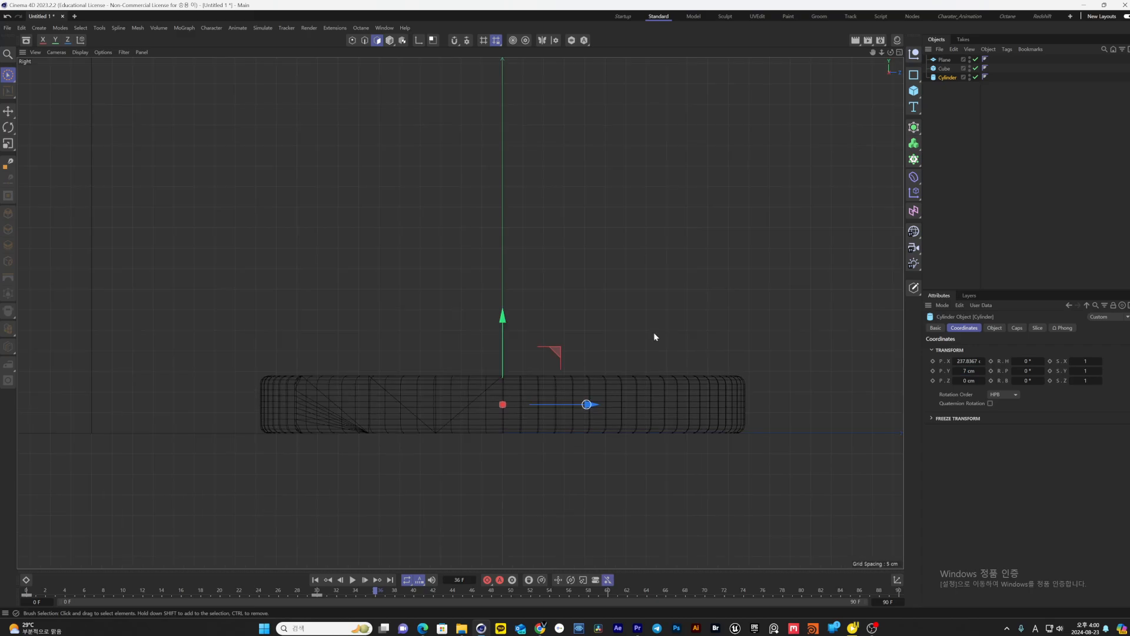
{"action": "left_click", "coordinate": [900, 53]}
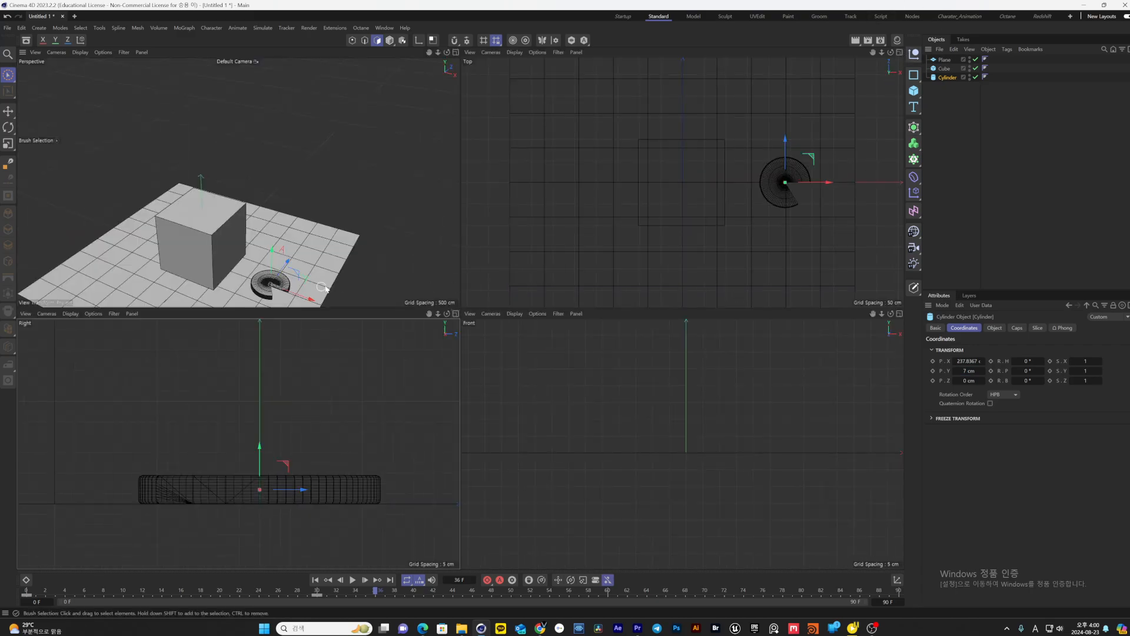
Maximize the perspective view and add a Disc primitive to the scene
{"action": "middle_click_drag", "start_coordinate": [341, 273], "coordinate": [381, 218], "text": "alt"}
{"action": "middle_click", "coordinate": [381, 219]}
{"action": "left_click_drag", "start_coordinate": [434, 315], "coordinate": [518, 312], "text": "alt"}
{"action": "left_click", "coordinate": [914, 91]}
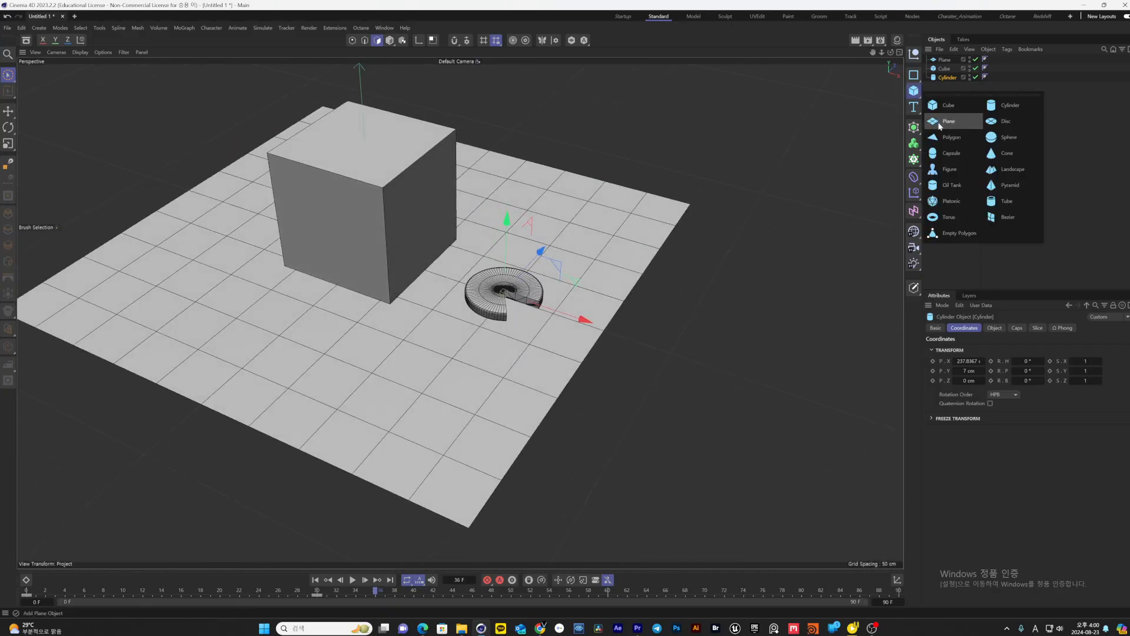
{"action": "left_click", "coordinate": [1001, 121]}
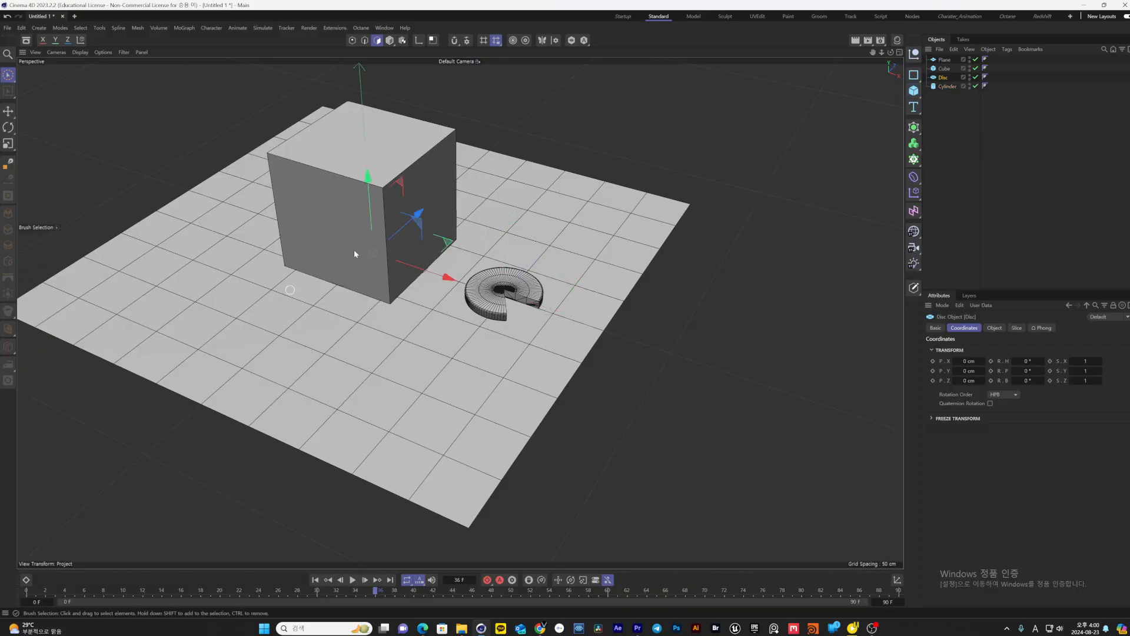
Disable and re-enable the cube, plane and disc to see how each affects the scene
{"action": "left_click", "coordinate": [934, 69]}
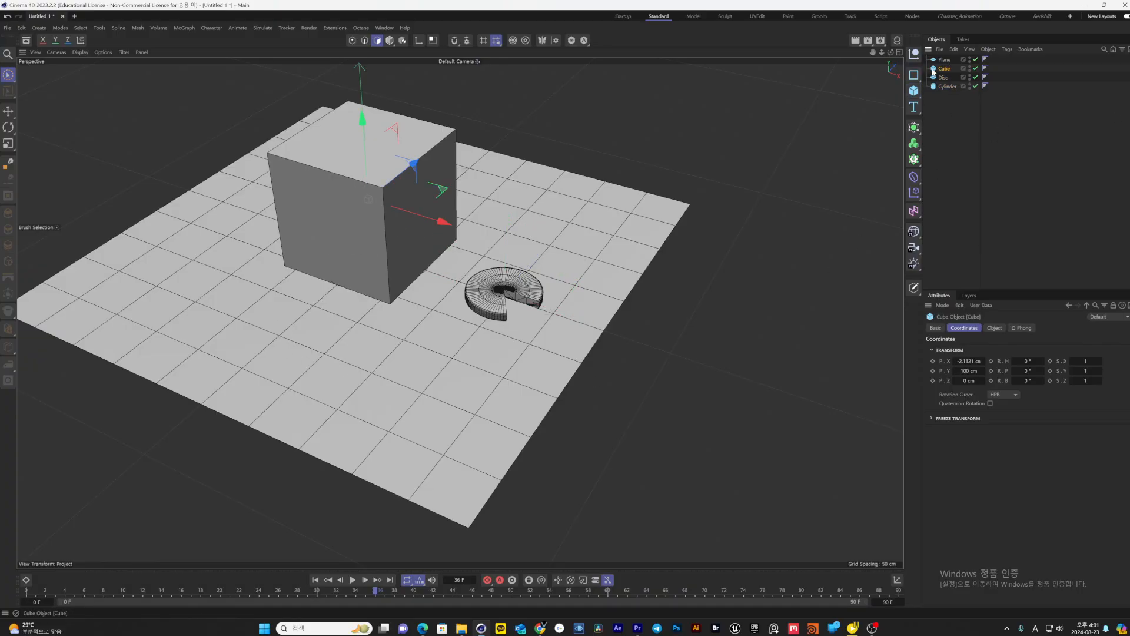
{"action": "left_click", "coordinate": [975, 68]}
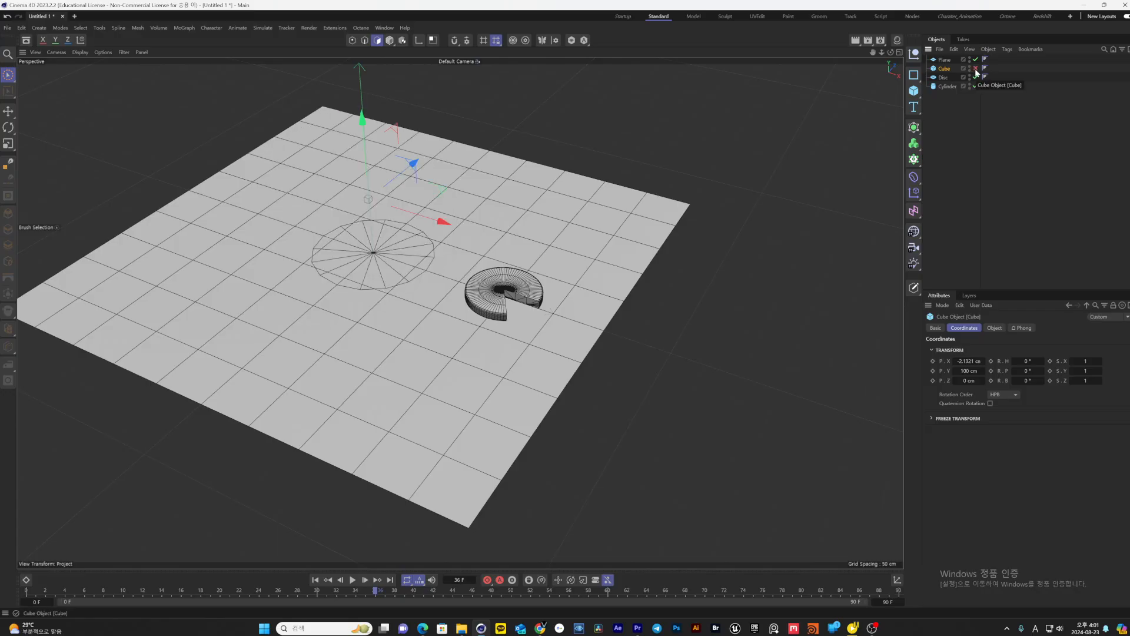
{"action": "left_click", "coordinate": [975, 60]}
{"action": "left_click", "coordinate": [974, 60]}
{"action": "left_click", "coordinate": [975, 77]}
{"action": "left_click", "coordinate": [976, 78]}
{"action": "left_click", "coordinate": [975, 69]}
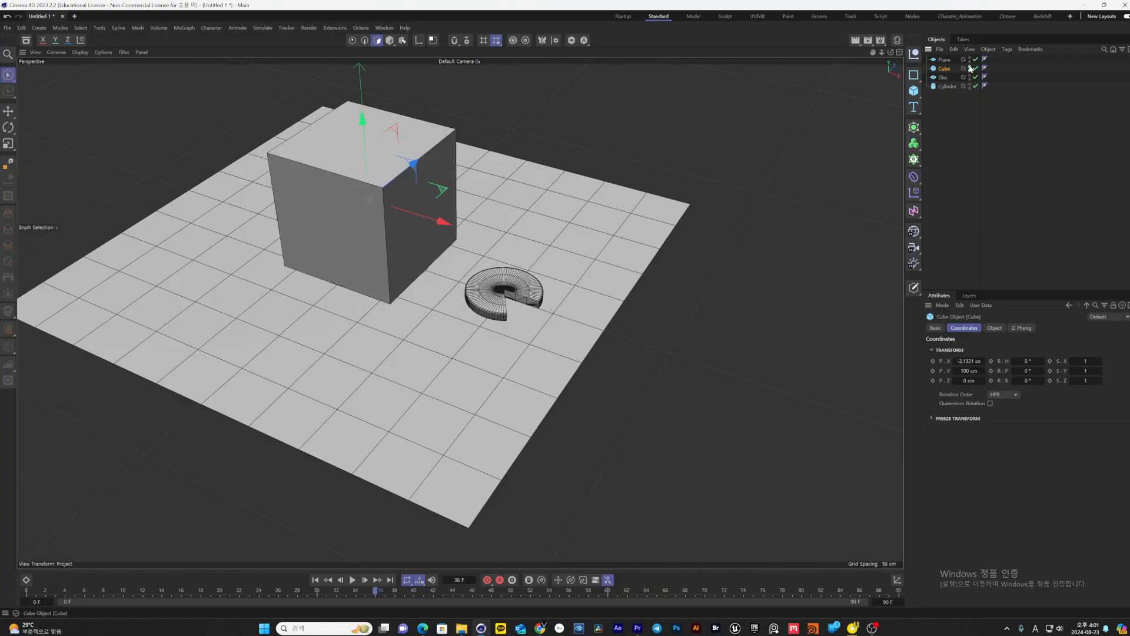
Hide the cube and plane in both the viewport and the render, rendering the view while the cube is hidden only in the viewport
{"action": "left_click", "coordinate": [970, 69]}
{"action": "left_click", "coordinate": [970, 69]}
{"action": "left_click", "coordinate": [855, 41]}
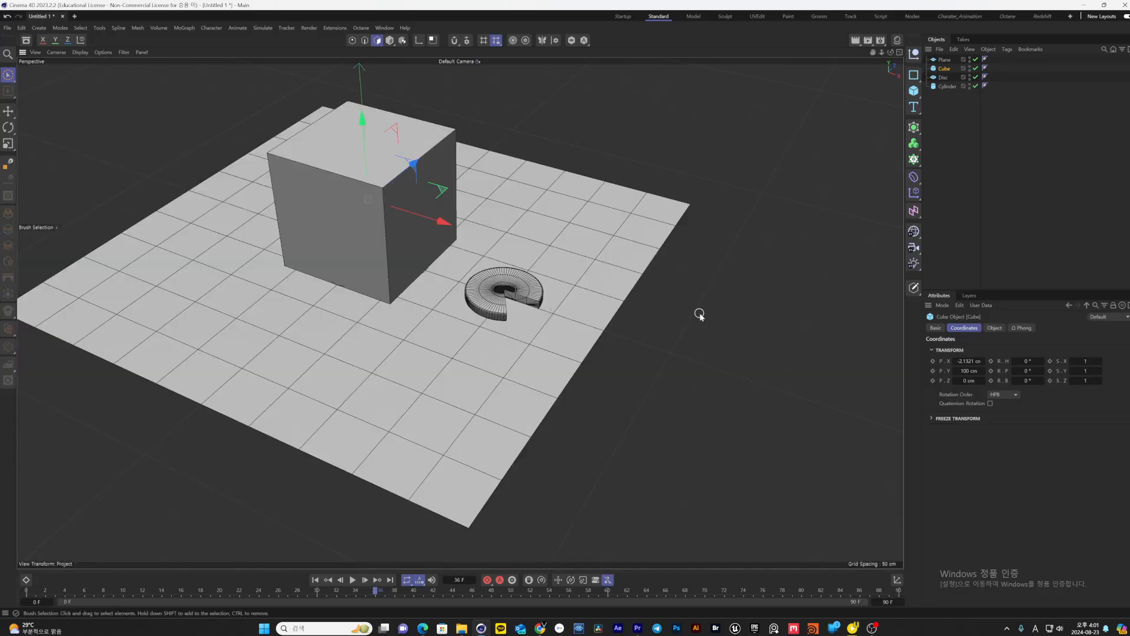
{"action": "left_click", "coordinate": [970, 69]}
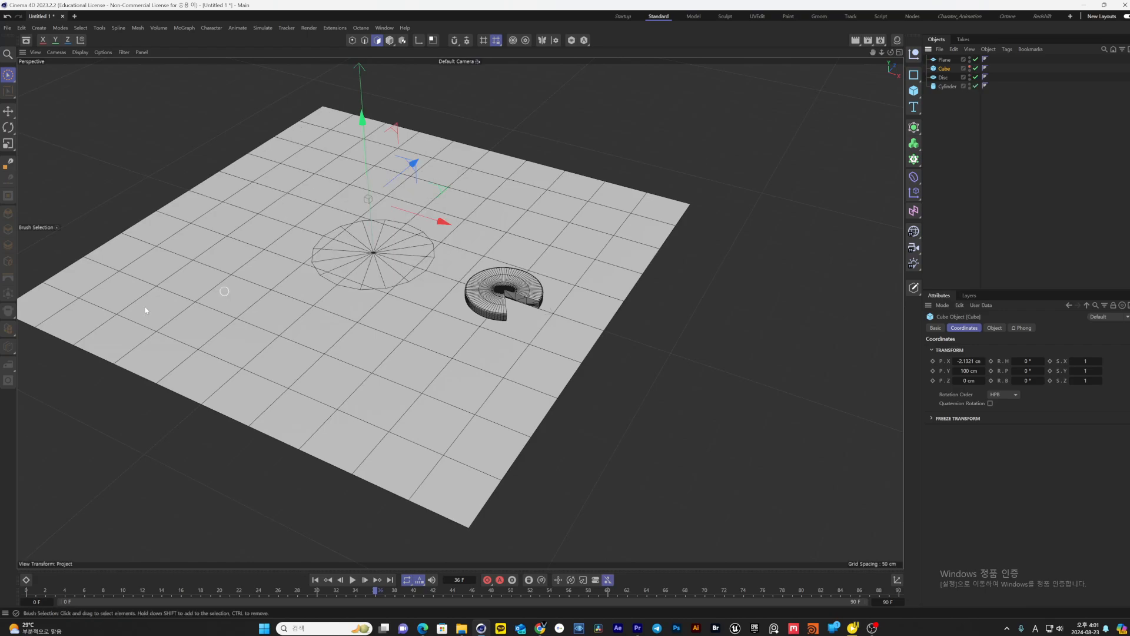
{"action": "key", "text": "ctrl+r"}
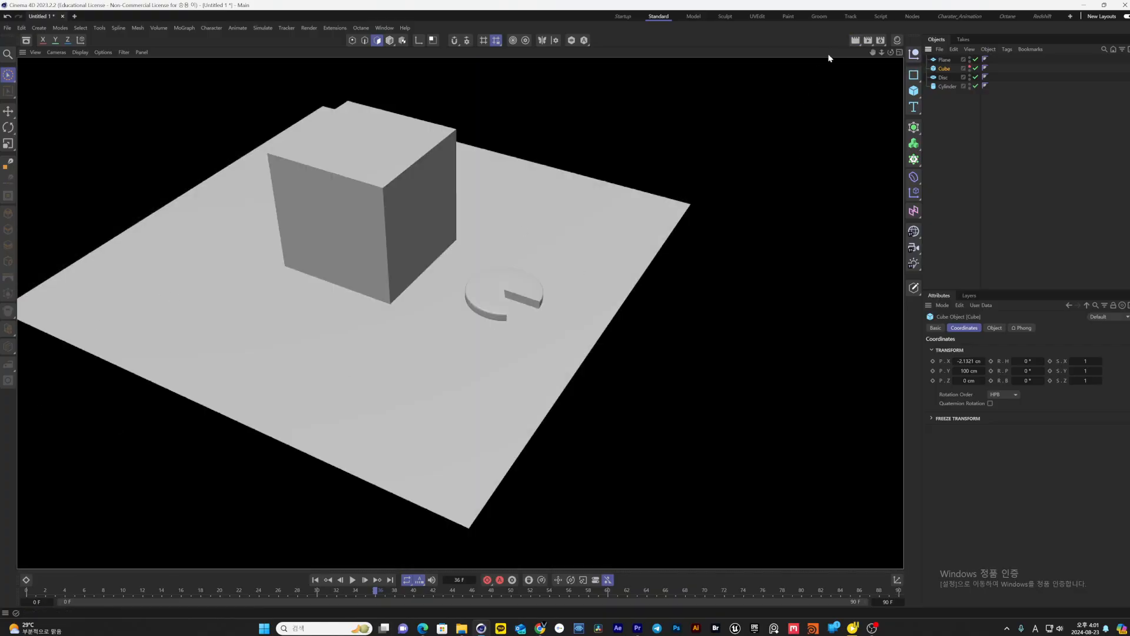
{"action": "left_click", "coordinate": [970, 70]}
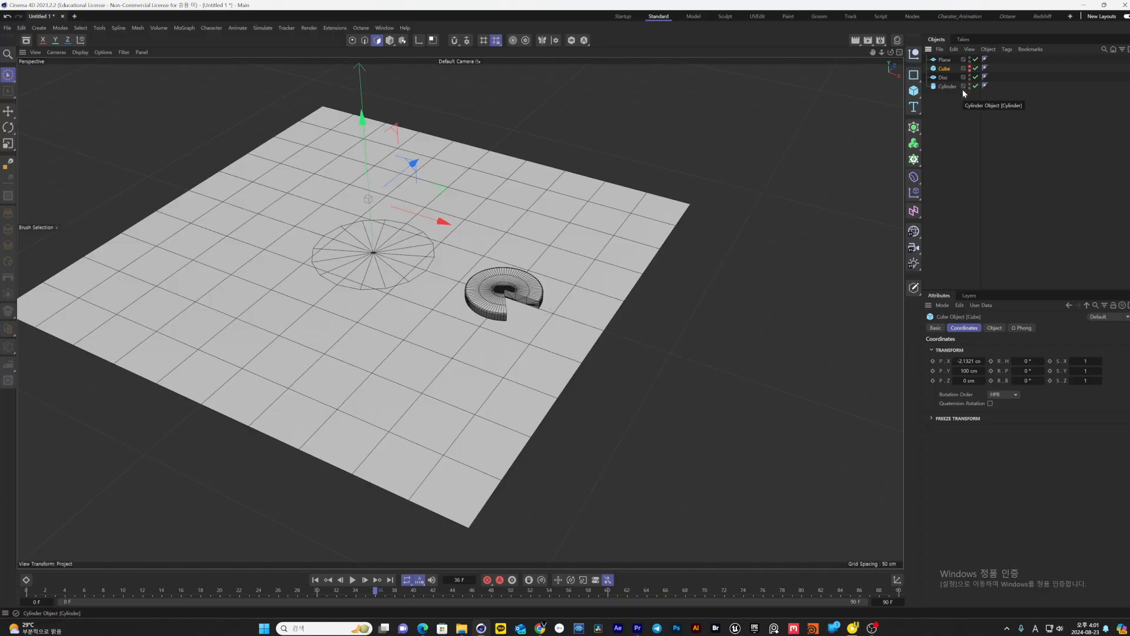
{"action": "left_click", "coordinate": [969, 60]}
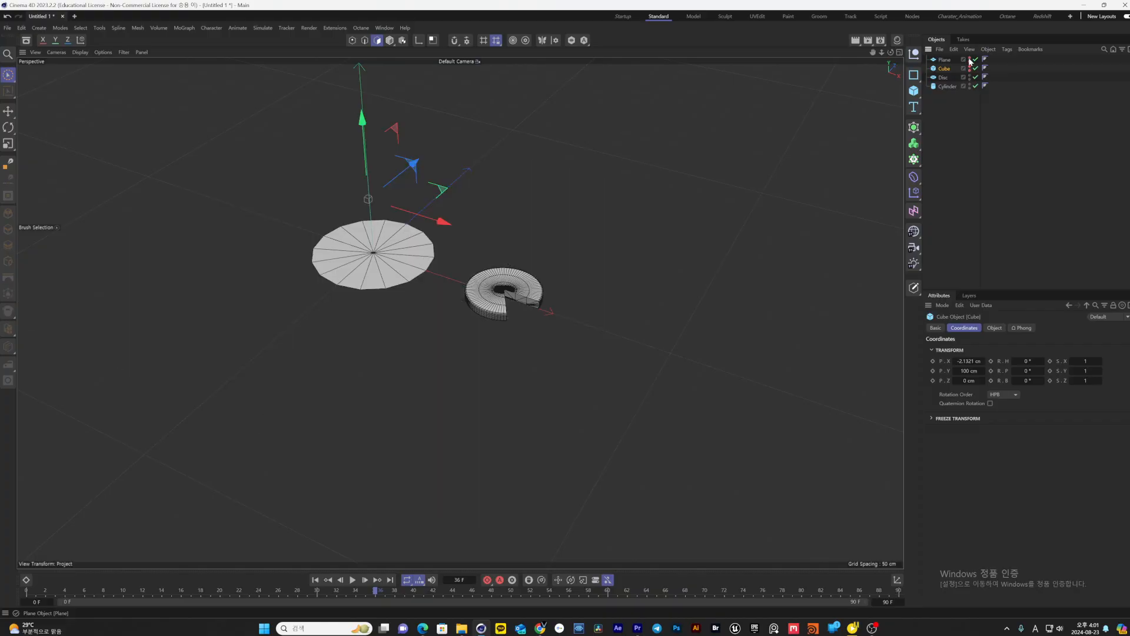
Reshape the disc into a ring with inner radius 109 cm, outer radius 144 cm and 5 disc segments
{"action": "left_click", "coordinate": [941, 78]}
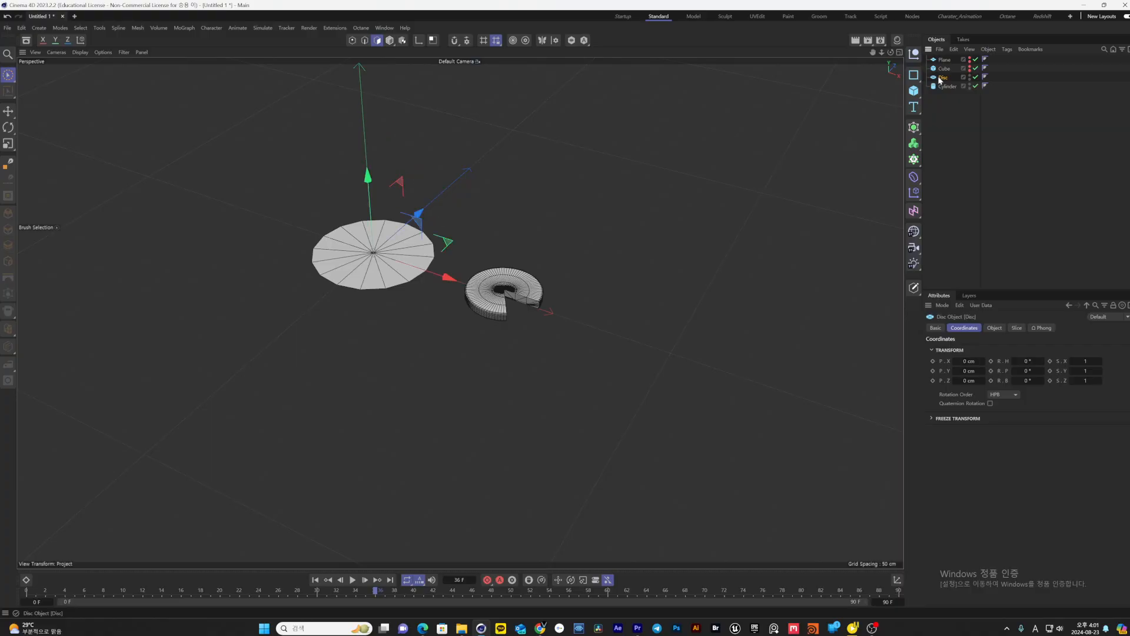
{"action": "left_click", "coordinate": [993, 328]}
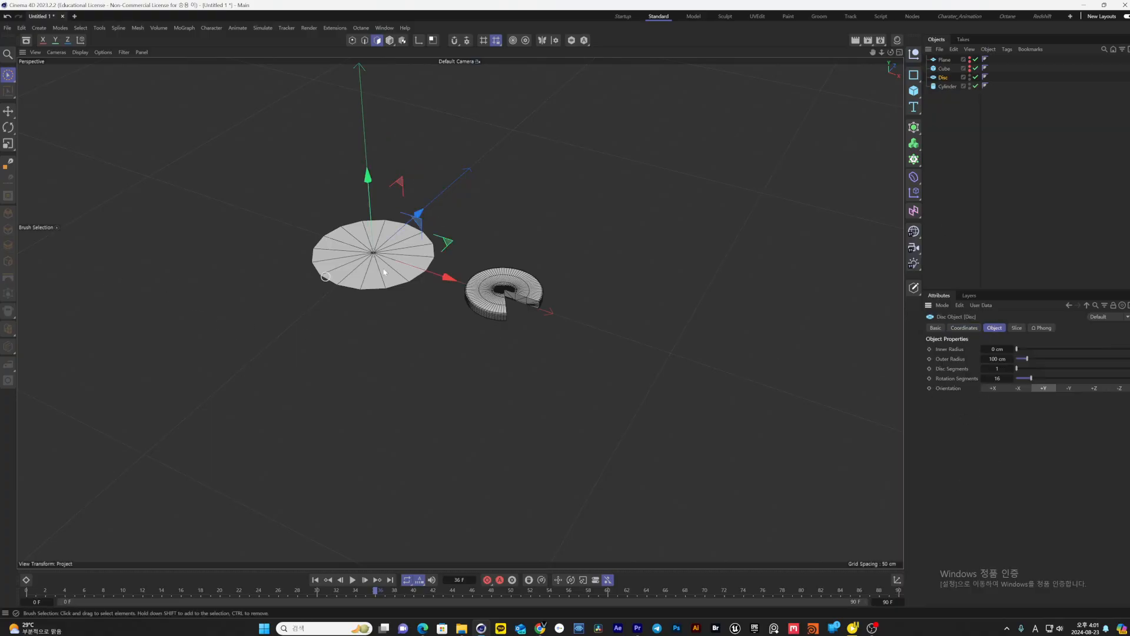
{"action": "scroll", "coordinate": [384, 272], "scroll_direction": "up", "scroll_amount": 4}
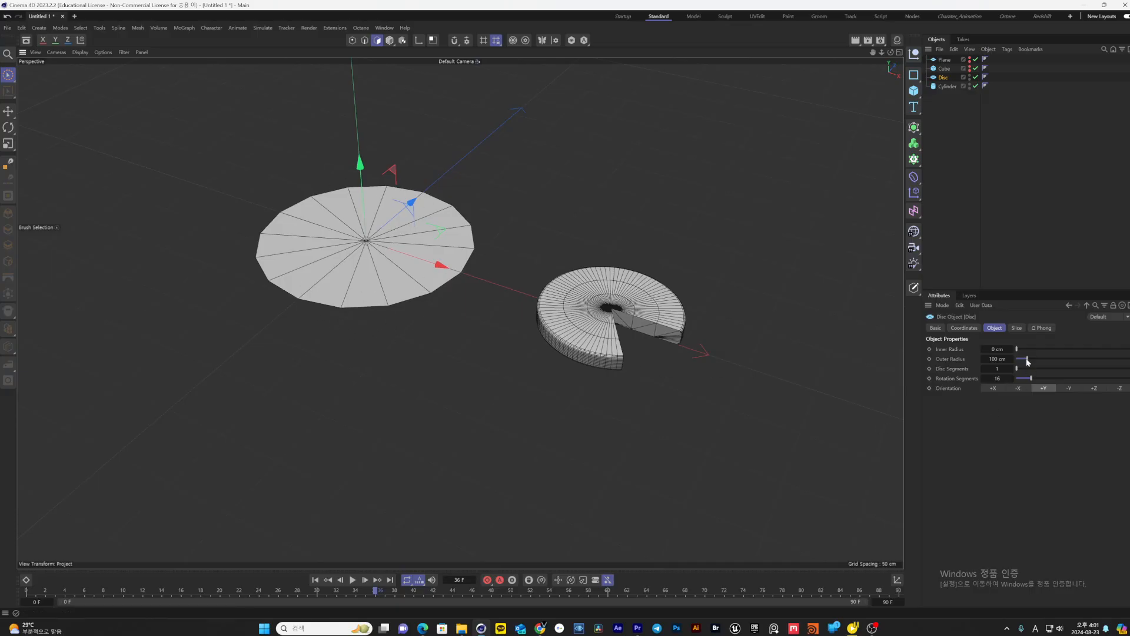
{"action": "left_click_drag", "start_coordinate": [1028, 360], "coordinate": [1056, 378]}
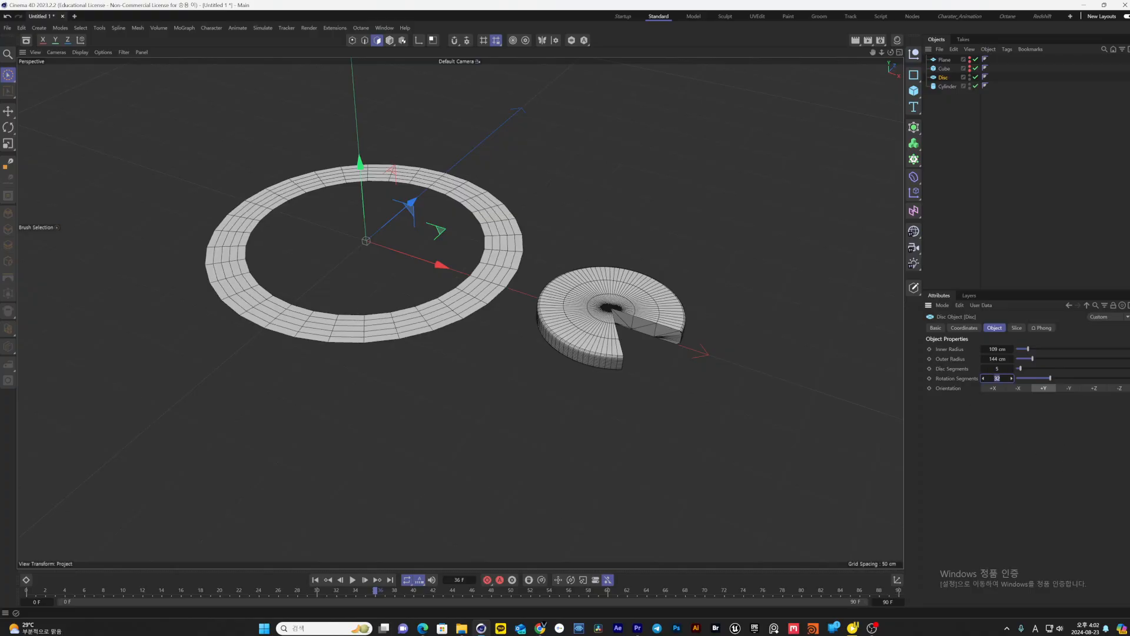
Increase the disc's rotation segments in stages up to 72 to smooth the ring
{"action": "key", "text": "Return"}
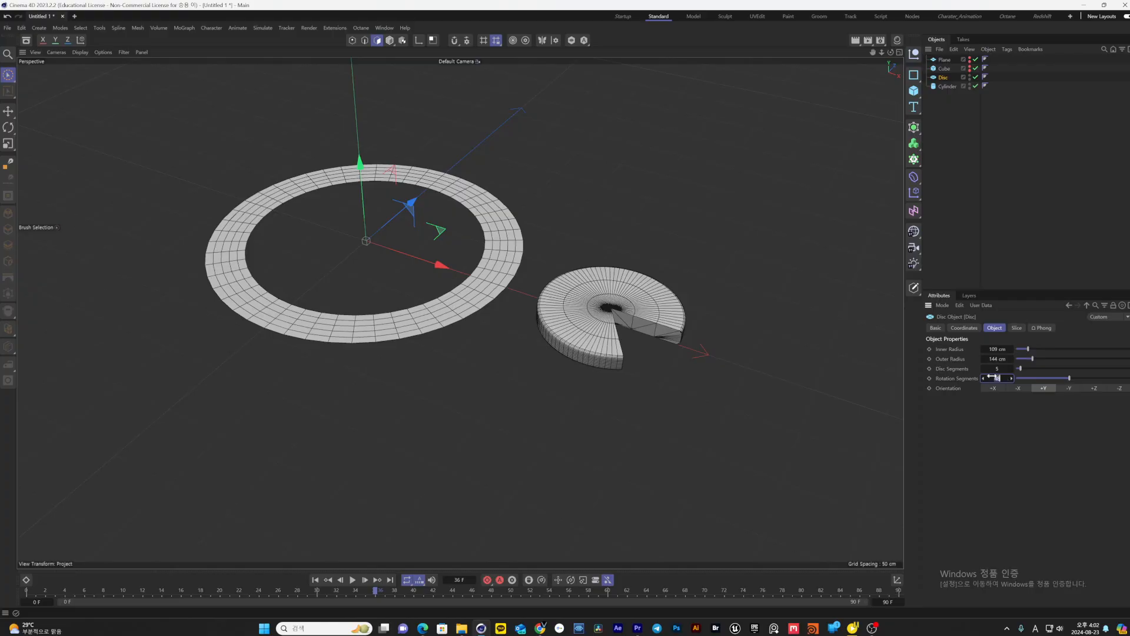
{"action": "type", "text": "4"}
{"action": "left_click", "coordinate": [995, 474]}
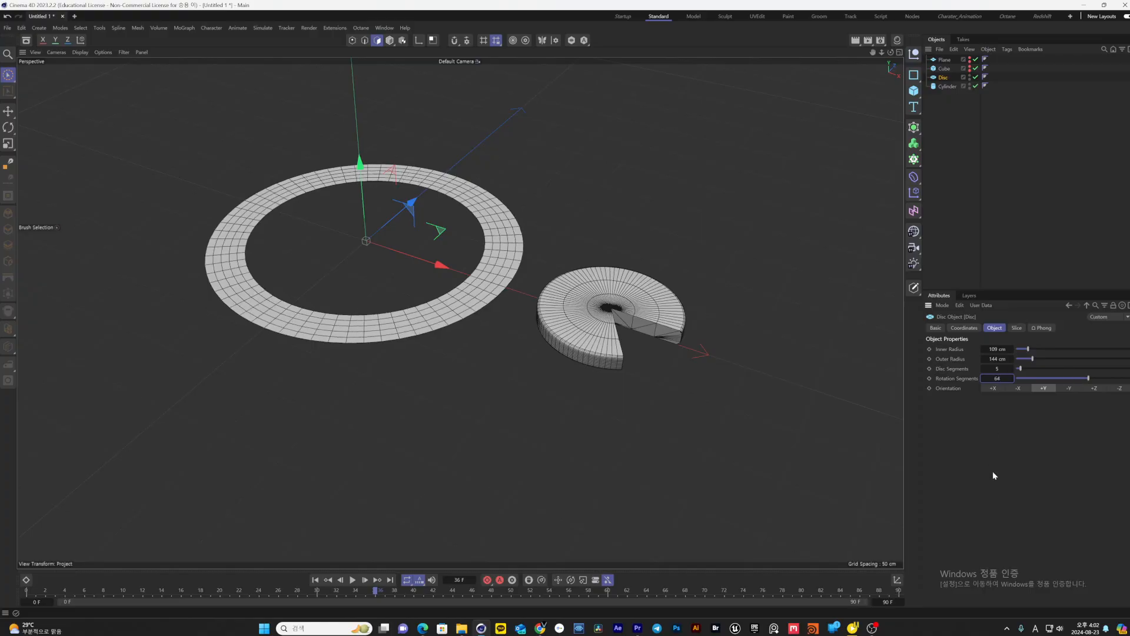
{"action": "left_click", "coordinate": [990, 380]}
{"action": "type", "text": "72"}
{"action": "left_click", "coordinate": [1014, 446]}
Try the disc's -X orientation and return it to +Y
{"action": "left_click_drag", "start_coordinate": [436, 363], "coordinate": [413, 337], "text": "alt"}
{"action": "scroll", "coordinate": [413, 337], "scroll_direction": "down", "scroll_amount": 2}
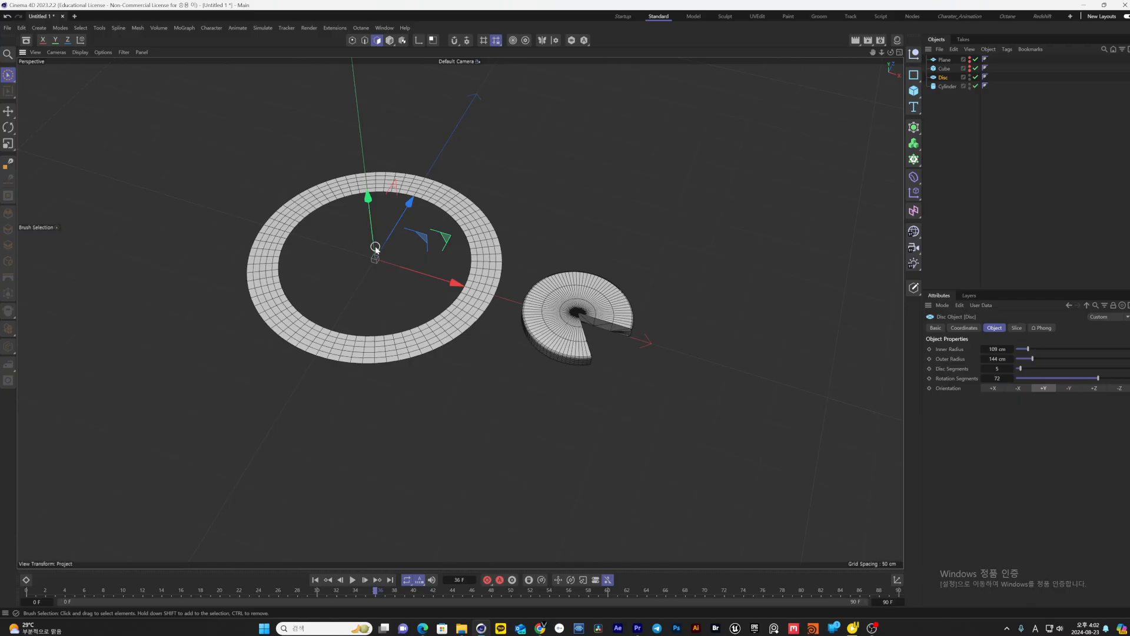
{"action": "left_click_drag", "start_coordinate": [383, 296], "coordinate": [363, 277], "text": "alt"}
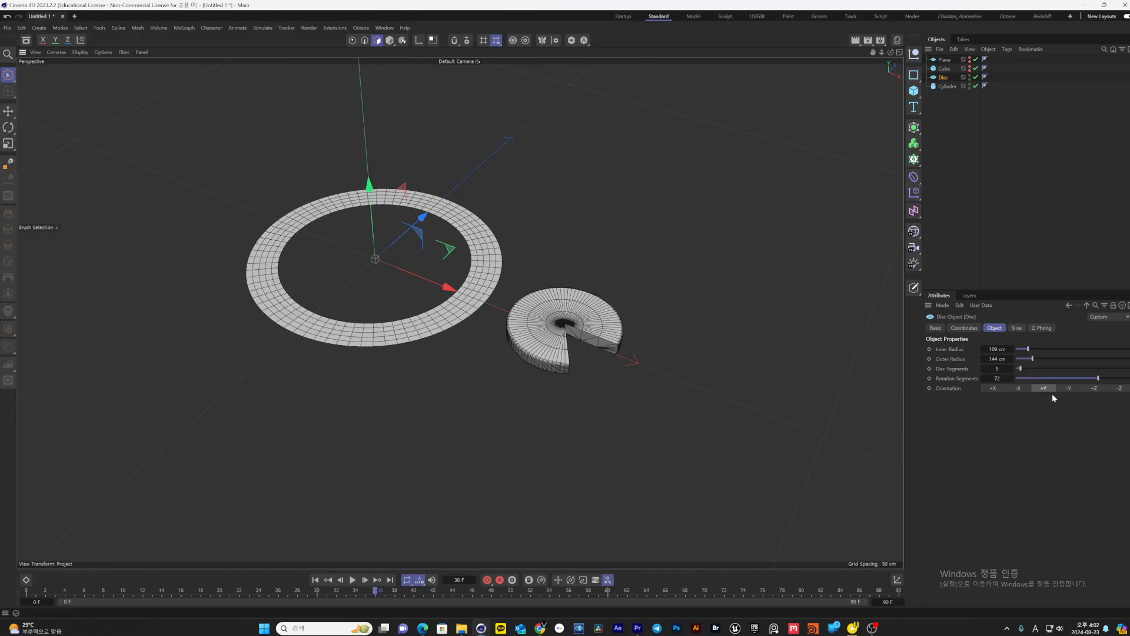
{"action": "left_click", "coordinate": [1017, 388]}
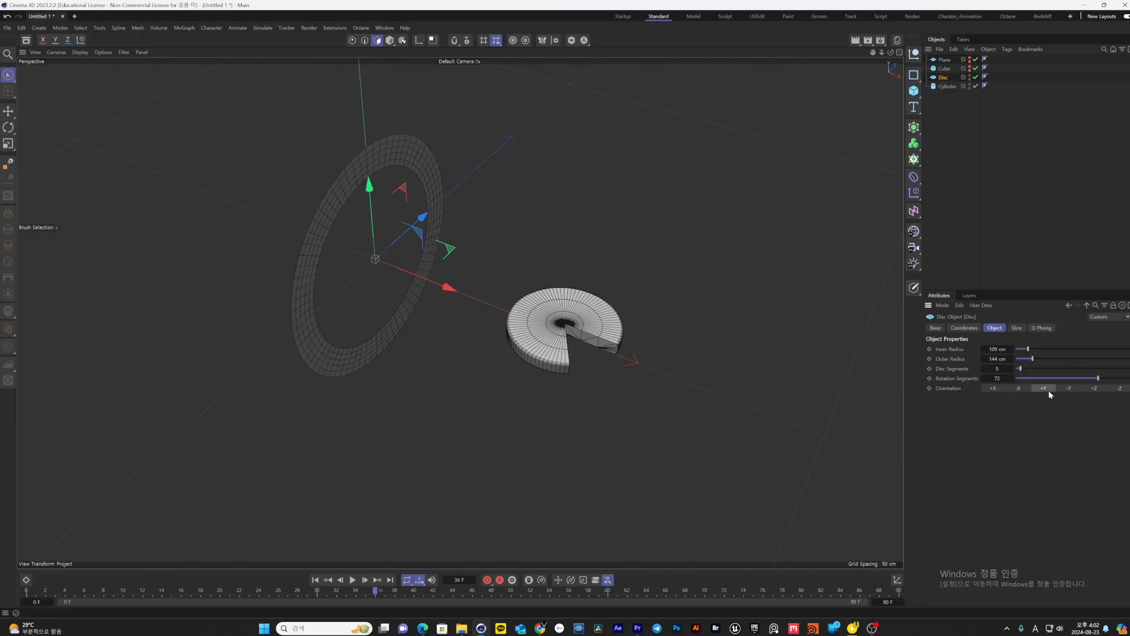
{"action": "left_click", "coordinate": [1046, 388]}
{"action": "left_click_drag", "start_coordinate": [504, 295], "coordinate": [561, 285], "text": "alt"}
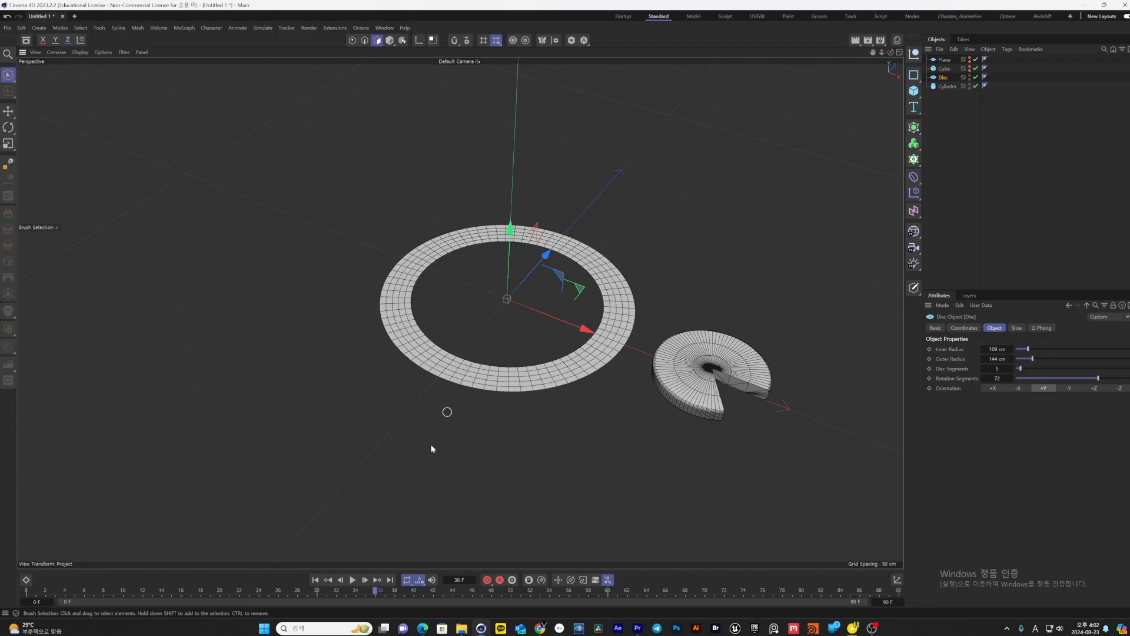
Switch the disc's orientation through +X, -X, -Y and +Z to compare them, ending on -Z
{"action": "left_click", "coordinate": [995, 388]}
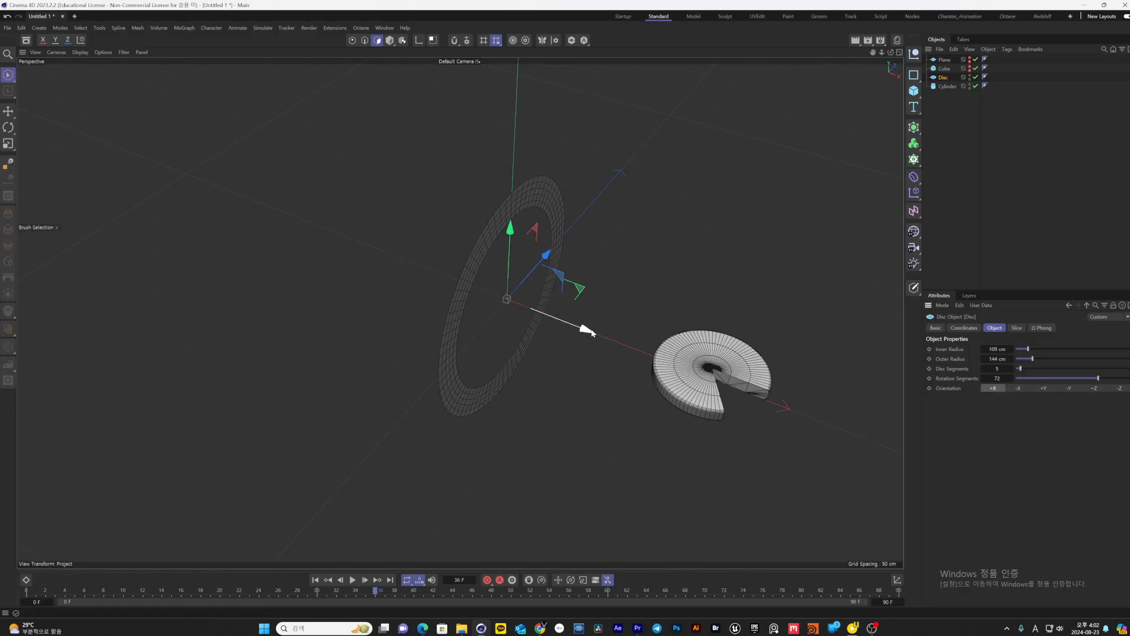
{"action": "mouse_move", "coordinate": [600, 351]}
{"action": "left_mouse_down", "text": "alt"}
{"action": "mouse_move", "coordinate": [552, 360]}
{"action": "mouse_move", "coordinate": [555, 335]}
{"action": "left_mouse_up", "text": "alt"}
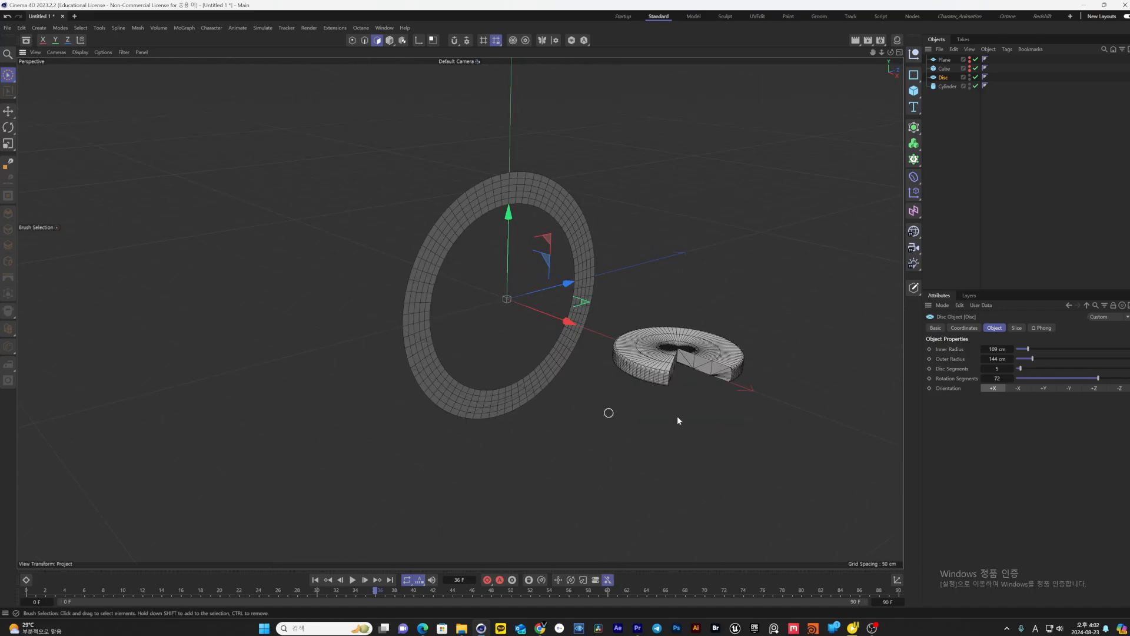
{"action": "left_click", "coordinate": [1019, 389]}
{"action": "left_click_drag", "start_coordinate": [517, 349], "coordinate": [562, 366], "text": "alt"}
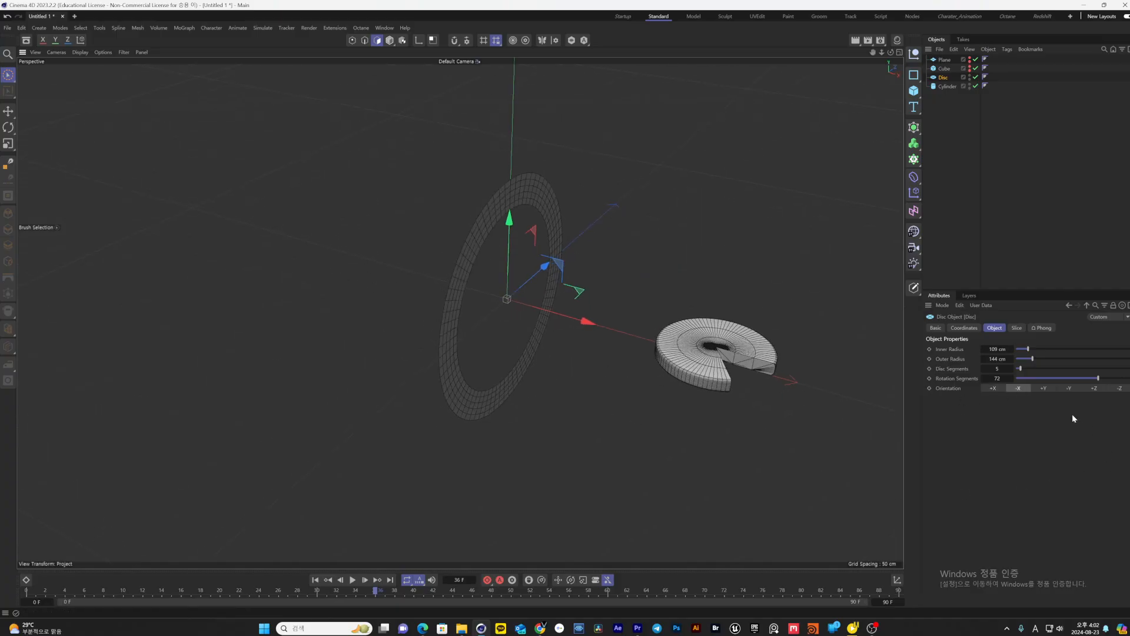
{"action": "left_click", "coordinate": [1068, 389]}
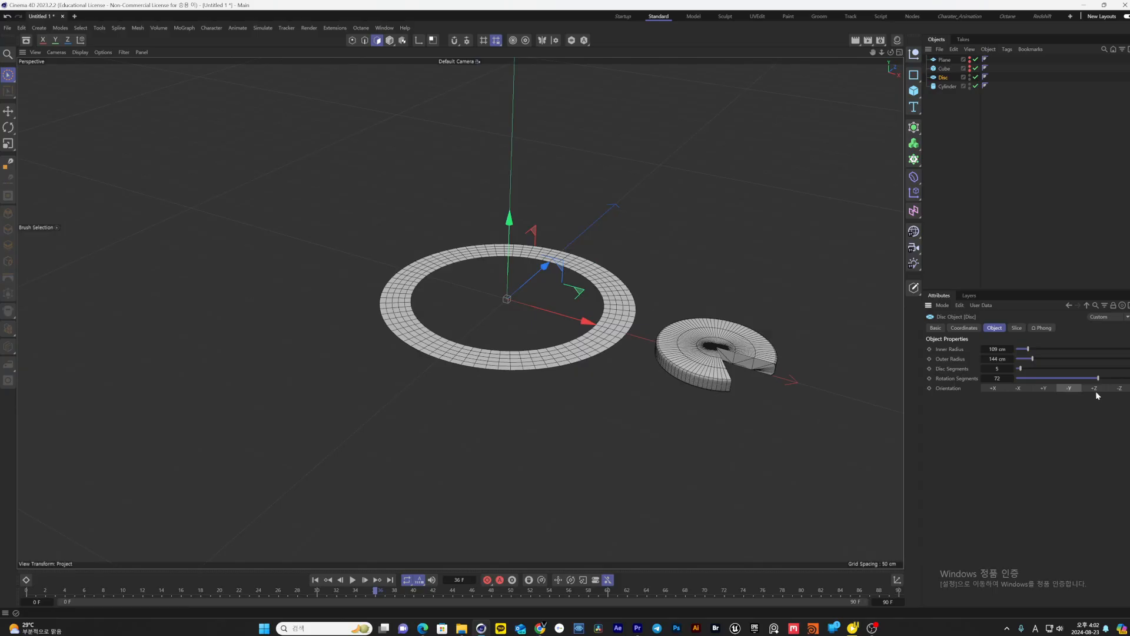
{"action": "left_click", "coordinate": [1095, 389]}
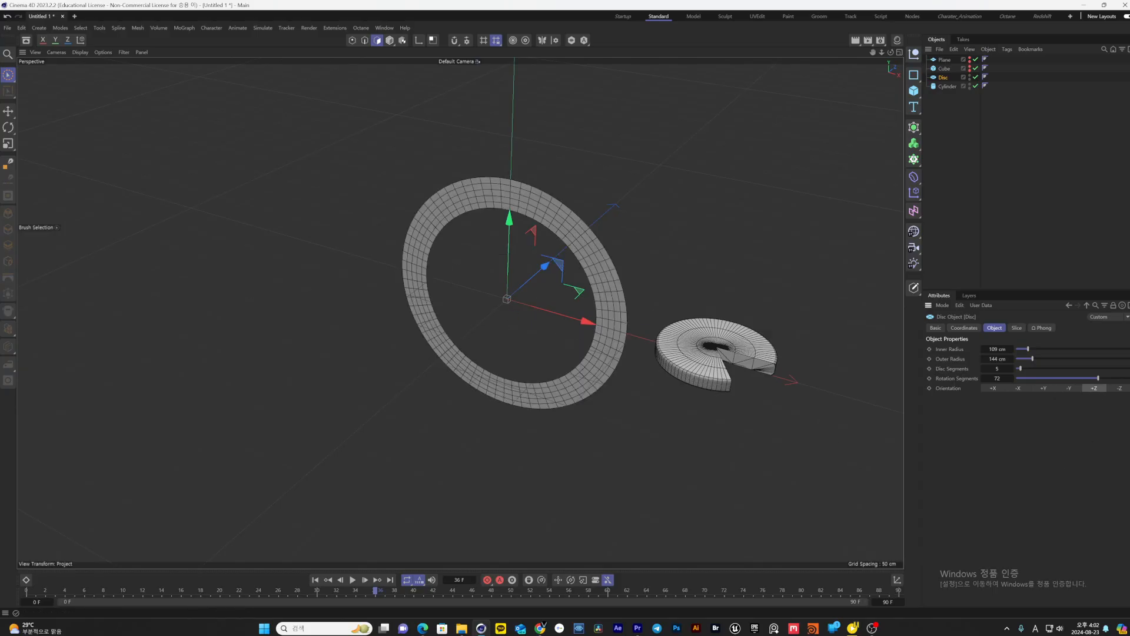
{"action": "left_click", "coordinate": [1119, 388]}
{"action": "left_click_drag", "start_coordinate": [638, 378], "coordinate": [524, 316], "text": "alt"}
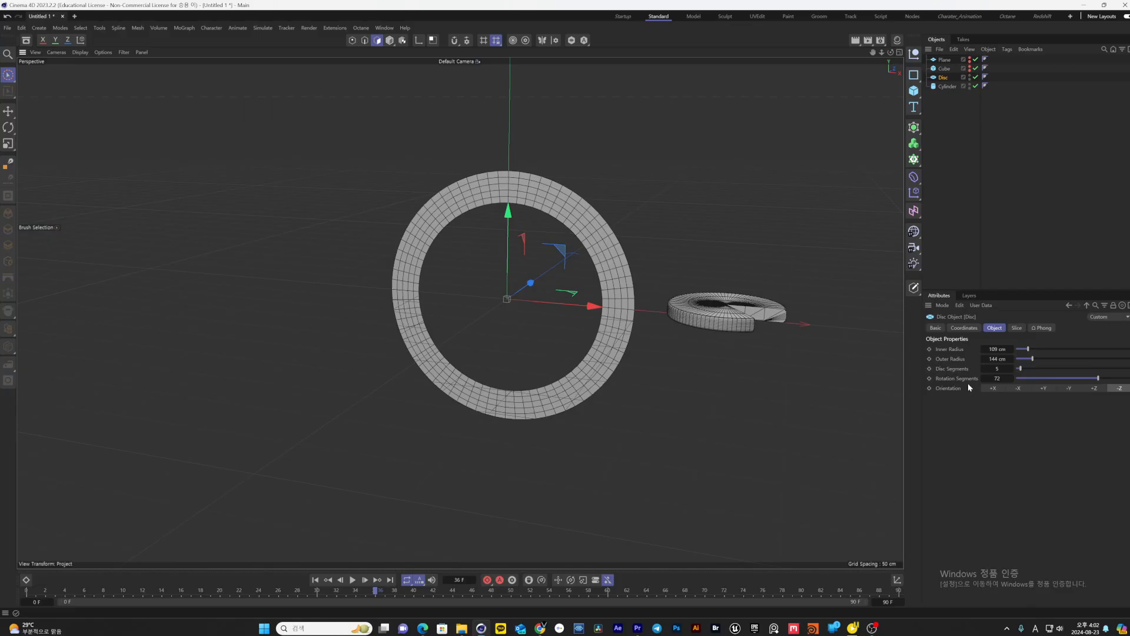
Thin the ring to inner radius 113 cm and outer radius 132 cm, and enable Slice with adjusted angles to make an open arc
{"action": "left_click_drag", "start_coordinate": [1027, 349], "coordinate": [1034, 363]}
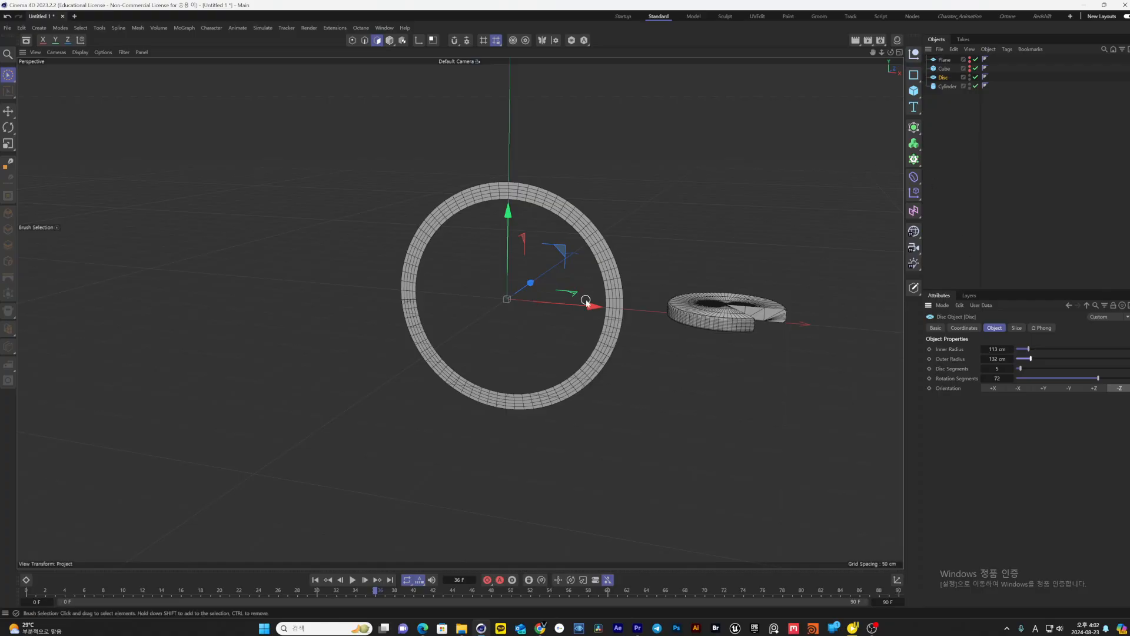
{"action": "middle_click_drag", "start_coordinate": [628, 339], "coordinate": [606, 347], "text": "alt"}
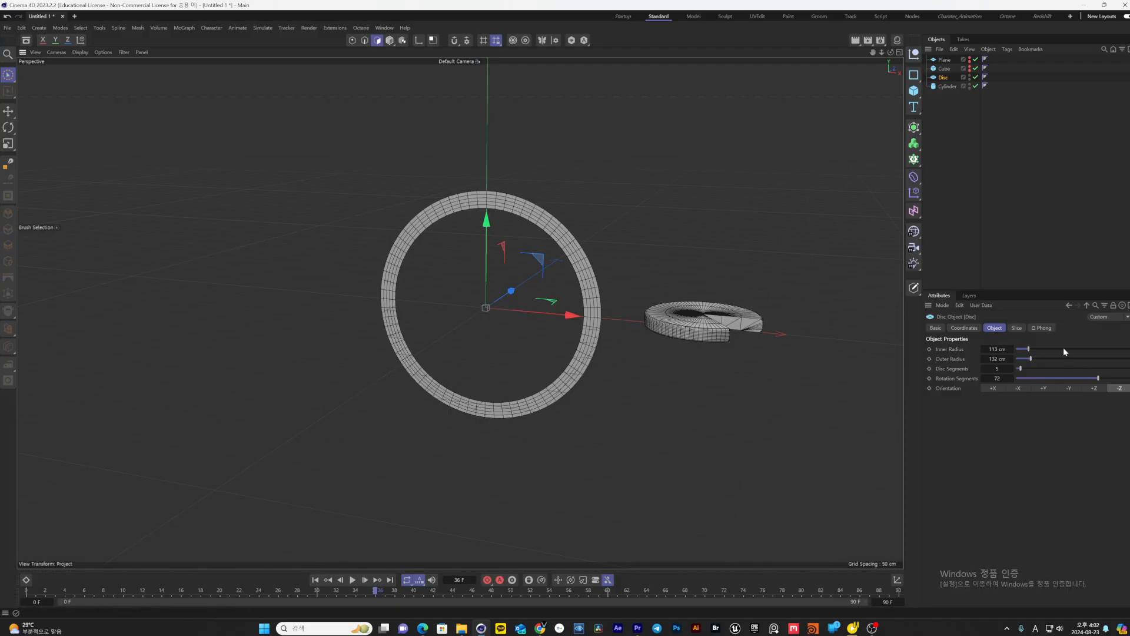
{"action": "left_click", "coordinate": [1007, 327]}
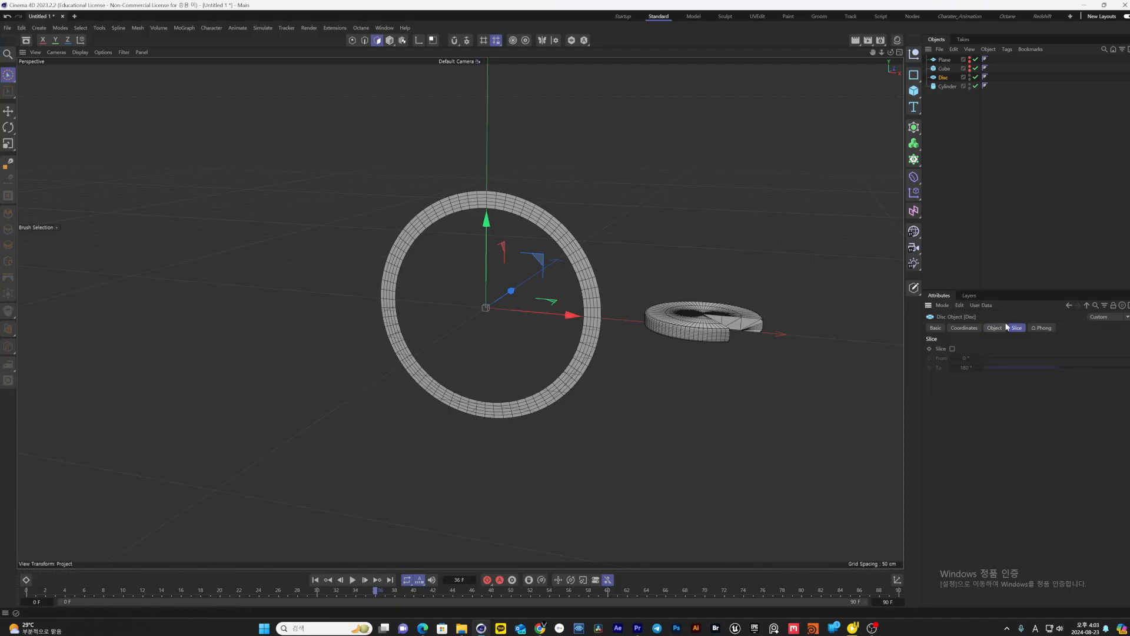
{"action": "left_click", "coordinate": [951, 349]}
{"action": "mouse_move", "coordinate": [999, 358]}
{"action": "left_mouse_down"}
{"action": "mouse_move", "coordinate": [1118, 367]}
{"action": "mouse_move", "coordinate": [1007, 358]}
{"action": "left_mouse_up"}
Deselect the disc and hide both the disc and the cylinder in the viewport and render
{"action": "left_click", "coordinate": [927, 105]}
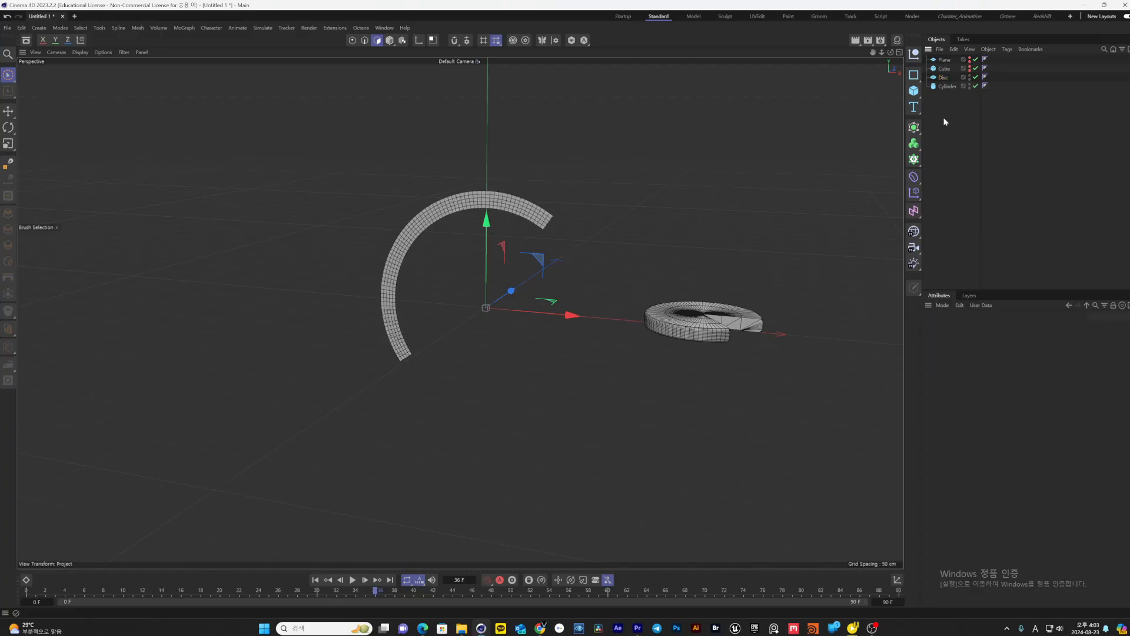
{"action": "left_click", "coordinate": [970, 77]}
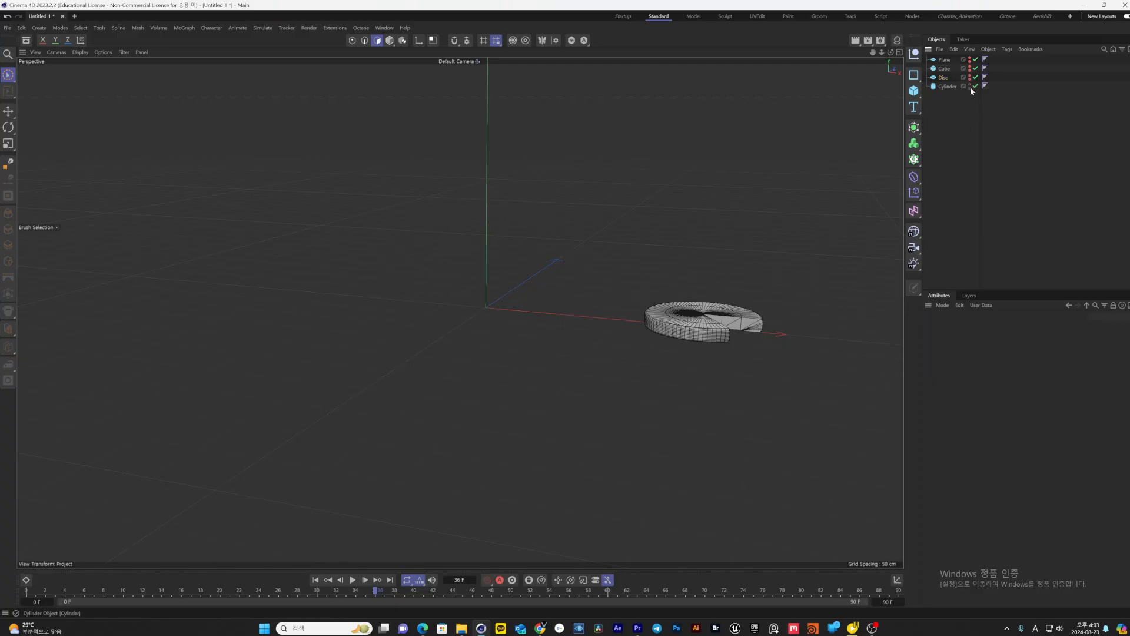
{"action": "left_click", "coordinate": [970, 86]}
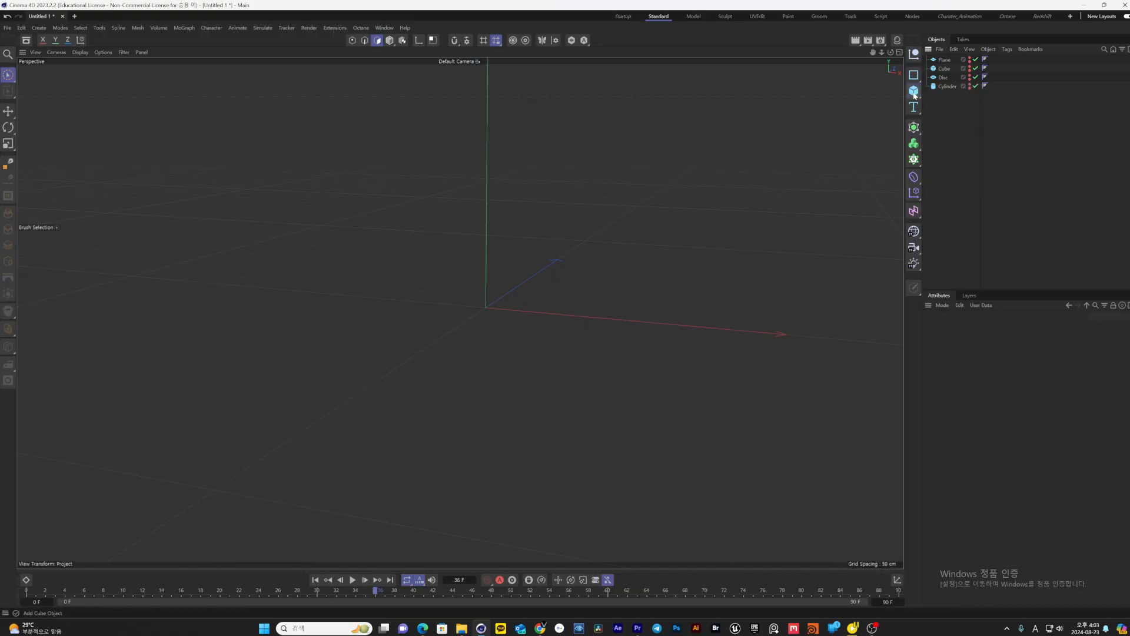
Add a Polygon primitive at the origin and choose a Gouraud shading display mode for the perspective view
{"action": "left_click", "coordinate": [914, 90]}
{"action": "left_click", "coordinate": [952, 138]}
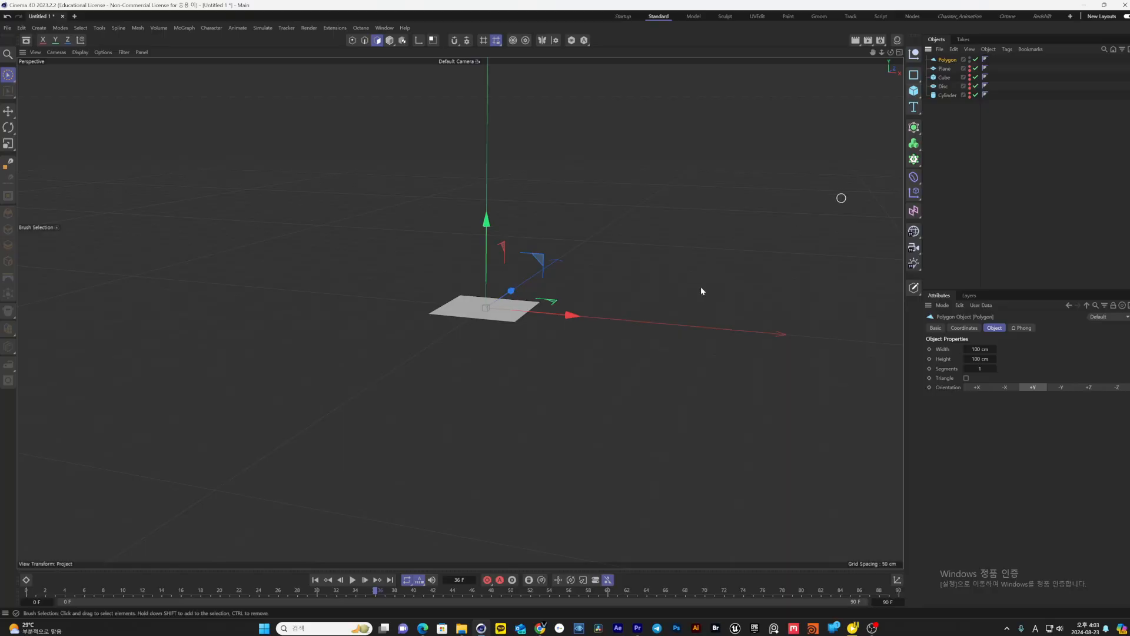
{"action": "scroll", "coordinate": [521, 312], "scroll_direction": "up", "scroll_amount": 6}
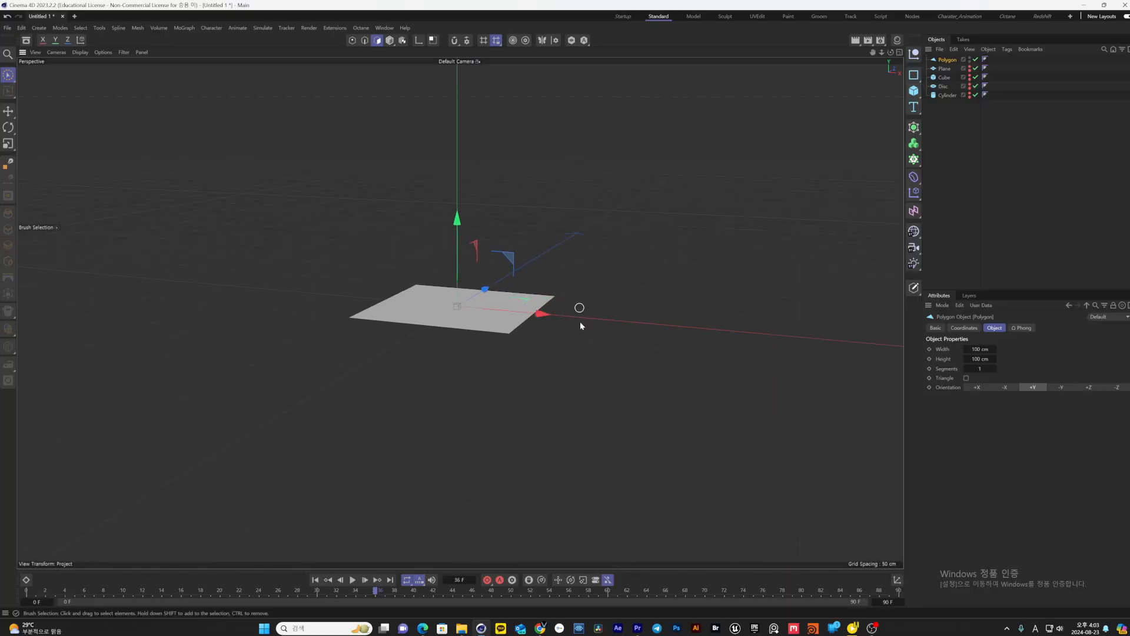
{"action": "left_click_drag", "start_coordinate": [580, 321], "coordinate": [571, 377], "text": "alt"}
{"action": "scroll", "coordinate": [540, 354], "scroll_direction": "up", "scroll_amount": 3}
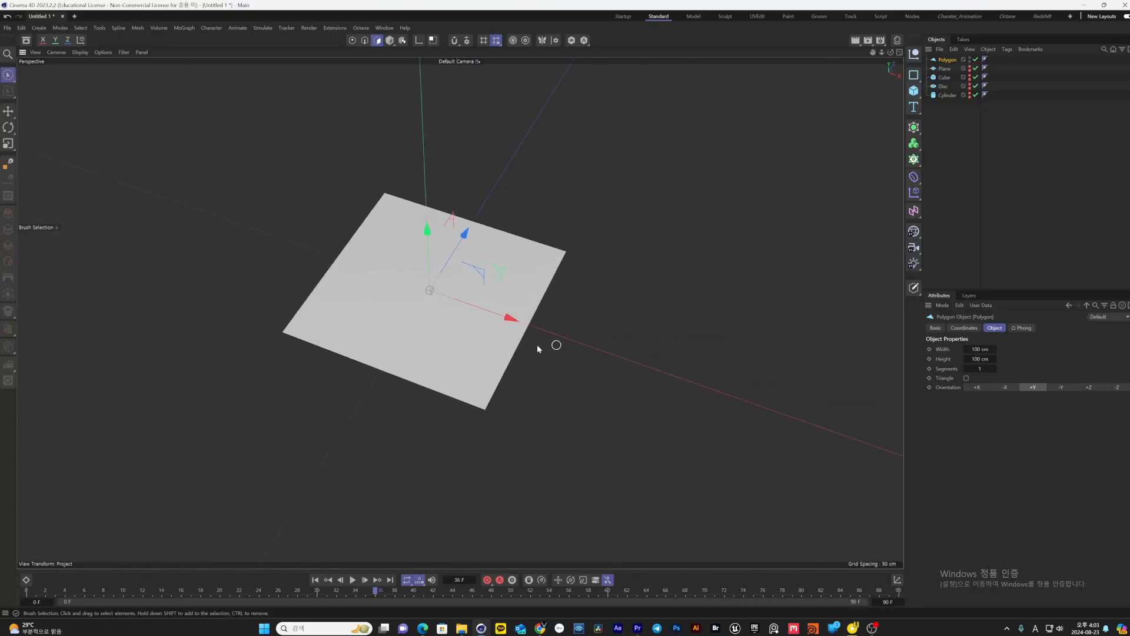
{"action": "middle_click_drag", "start_coordinate": [537, 342], "coordinate": [613, 360], "text": "alt"}
{"action": "left_click", "coordinate": [80, 51]}
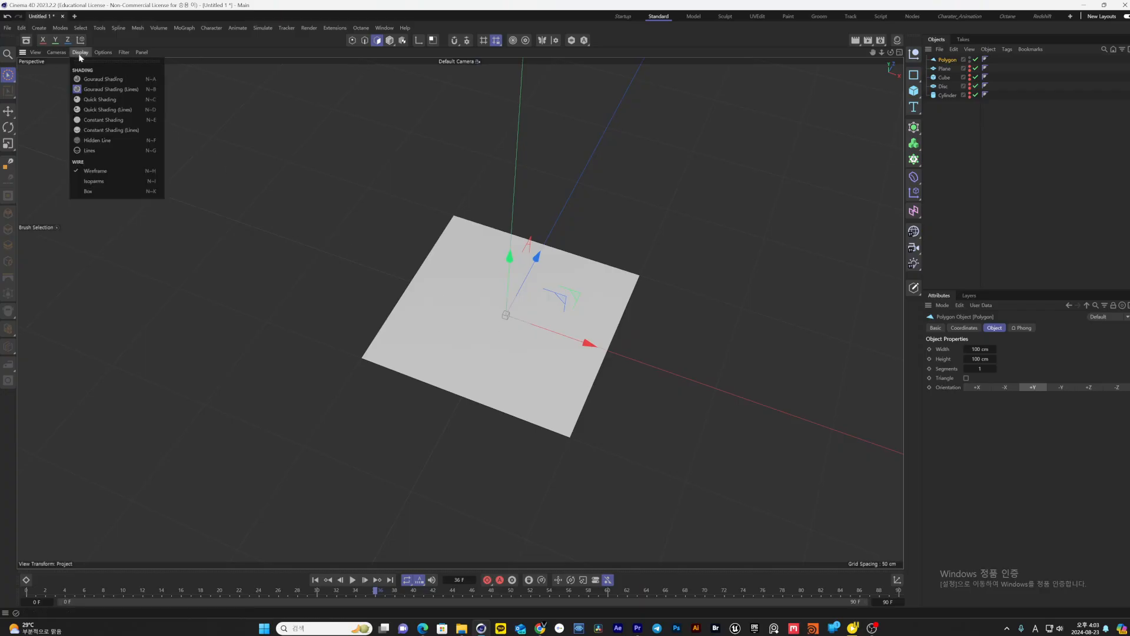
{"action": "left_click", "coordinate": [102, 85]}
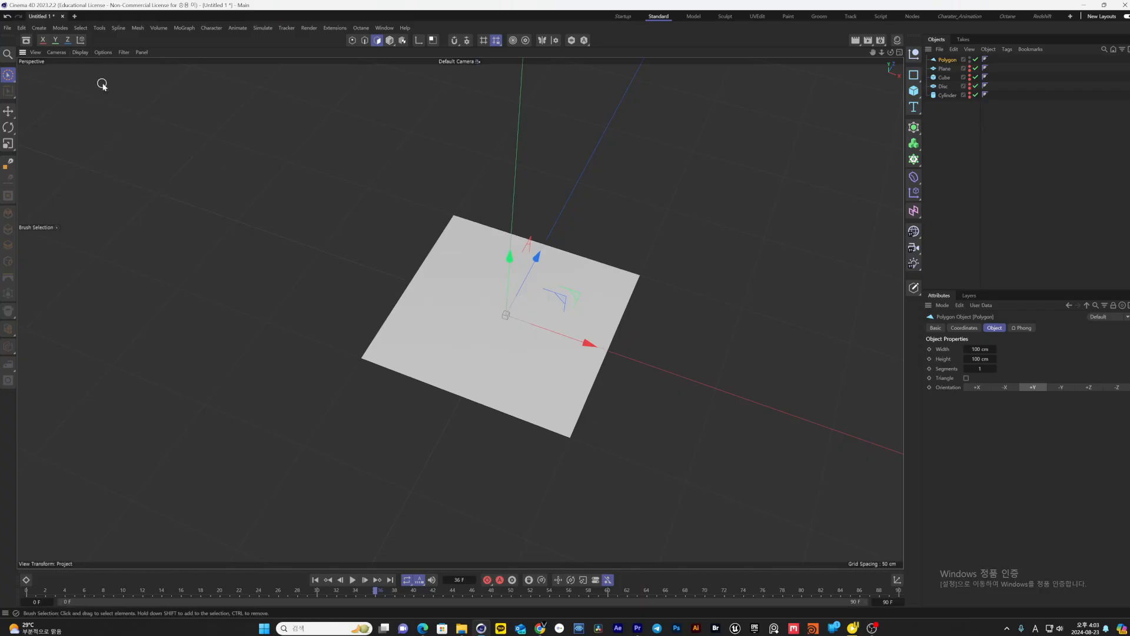
Review the polygon's coordinates and object properties, and turn on its Triangle option
{"action": "left_click", "coordinate": [963, 327]}
{"action": "left_click", "coordinate": [994, 327]}
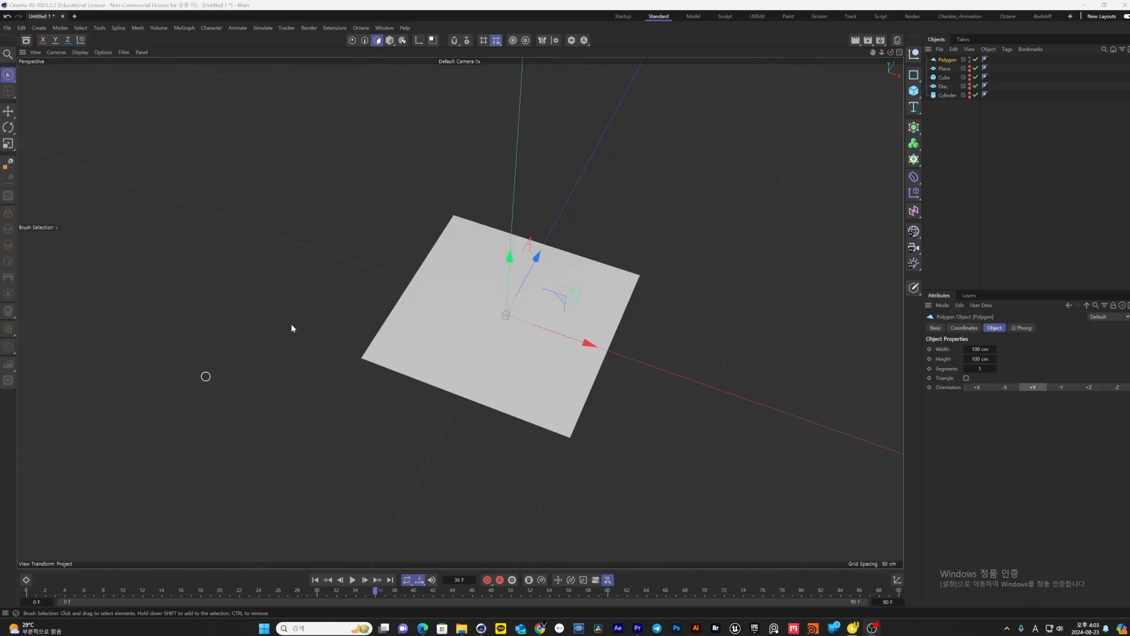
{"action": "left_click", "coordinate": [966, 378]}
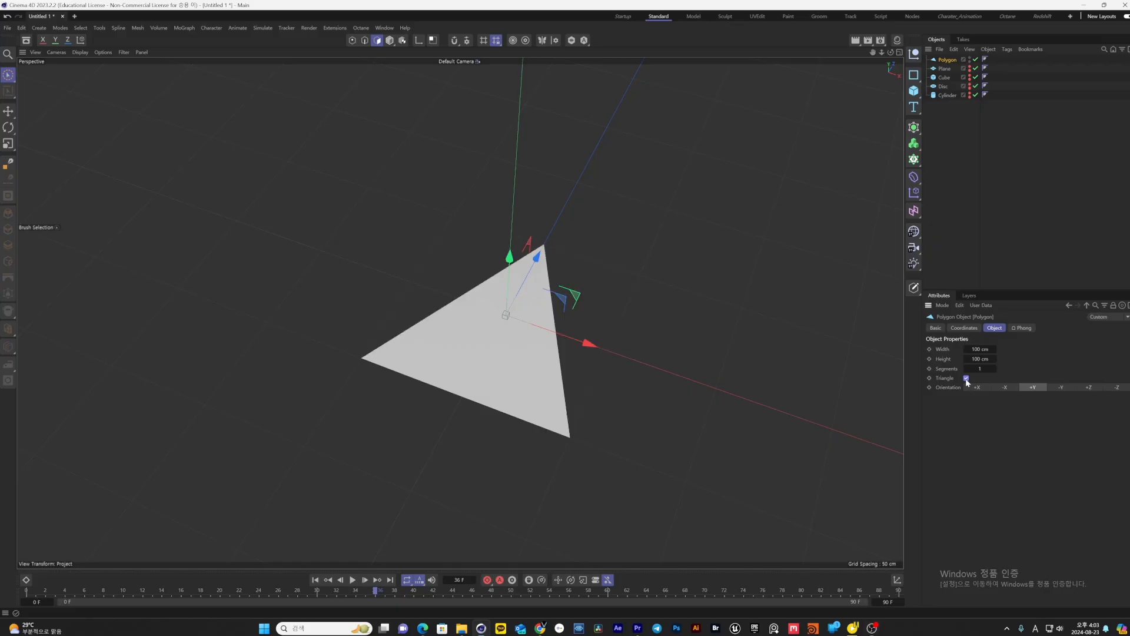
{"action": "scroll", "coordinate": [515, 378], "scroll_direction": "up", "scroll_amount": 3}
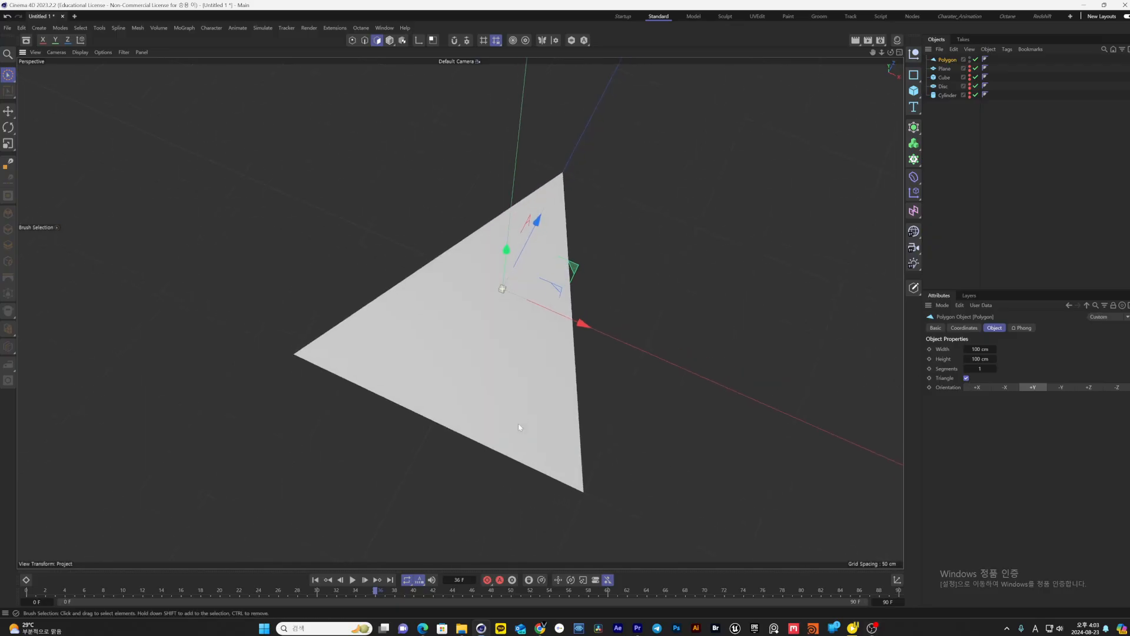
Try the polygon with Triangle turned off and 3 segments under Gouraud Shading, and turn Triangle back on
{"action": "left_click_drag", "start_coordinate": [519, 427], "coordinate": [501, 370], "text": "alt"}
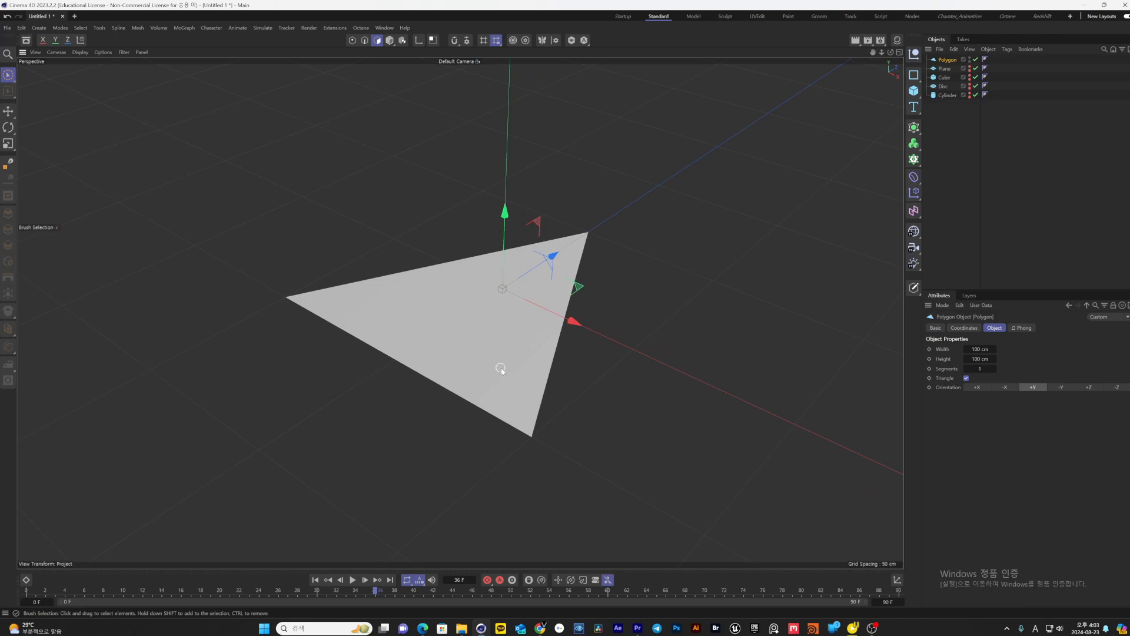
{"action": "left_click", "coordinate": [965, 378]}
{"action": "left_click", "coordinate": [994, 368]}
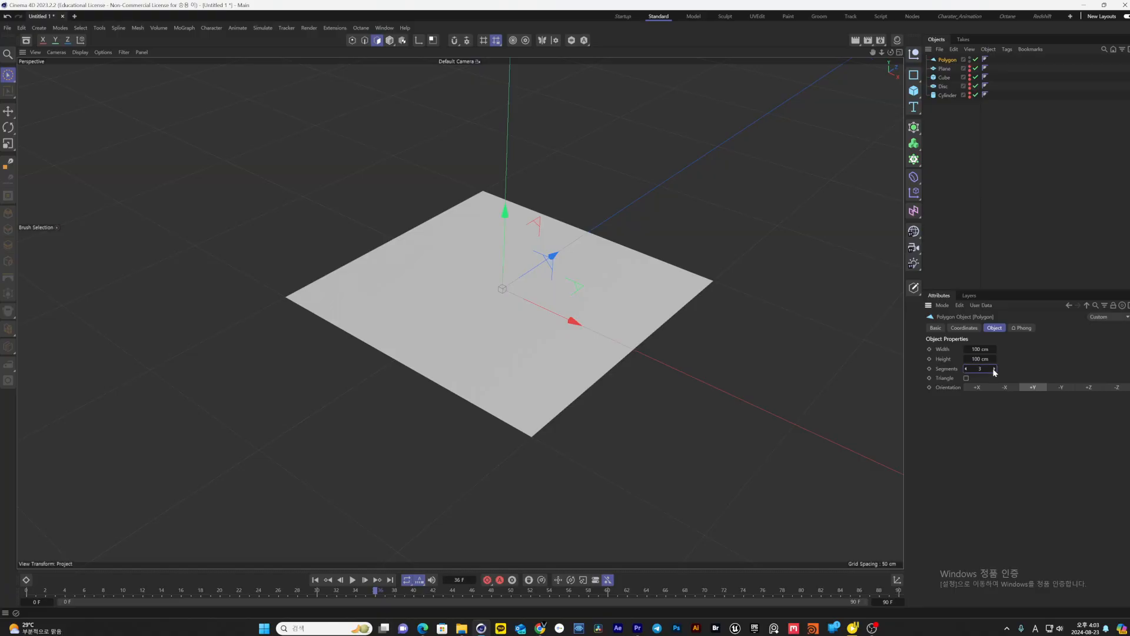
{"action": "left_click", "coordinate": [80, 52]}
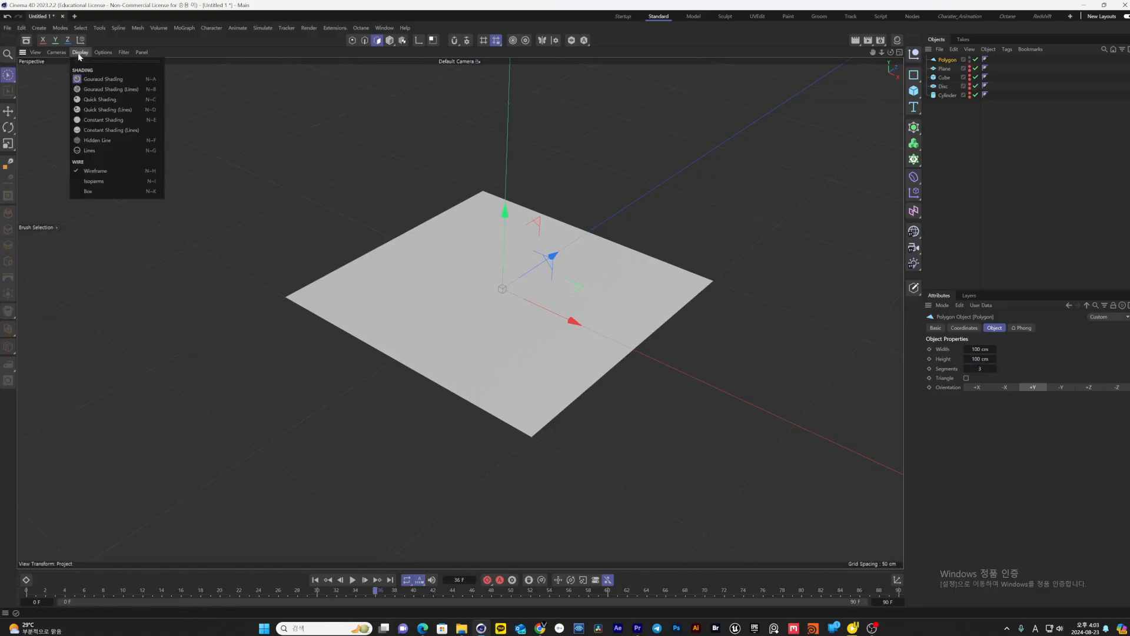
{"action": "left_click", "coordinate": [91, 82]}
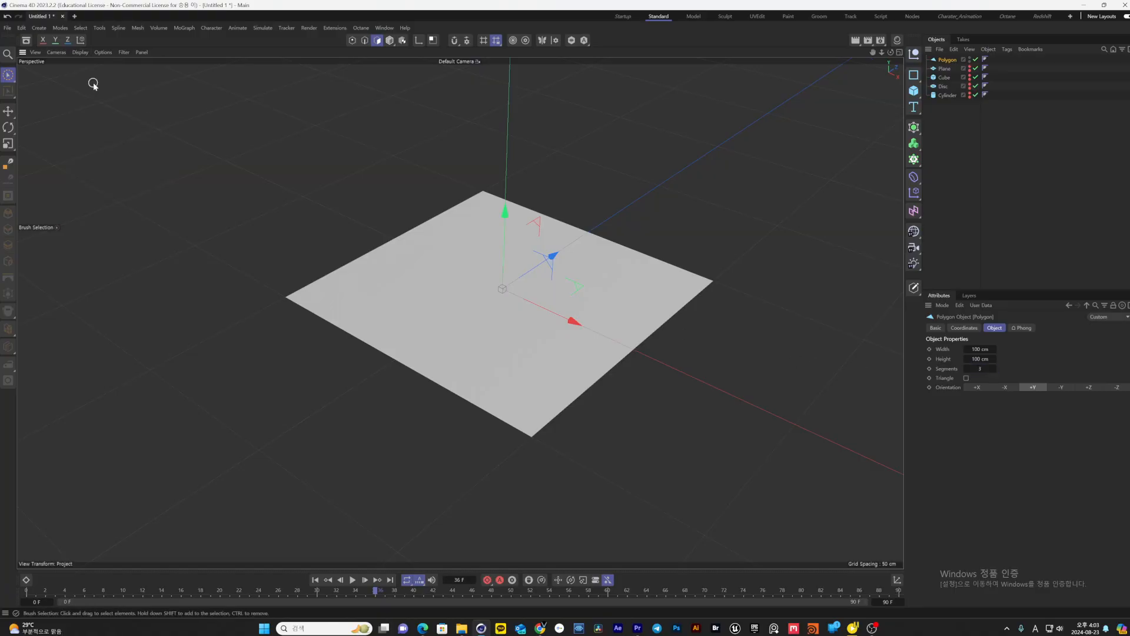
{"action": "left_click", "coordinate": [966, 378]}
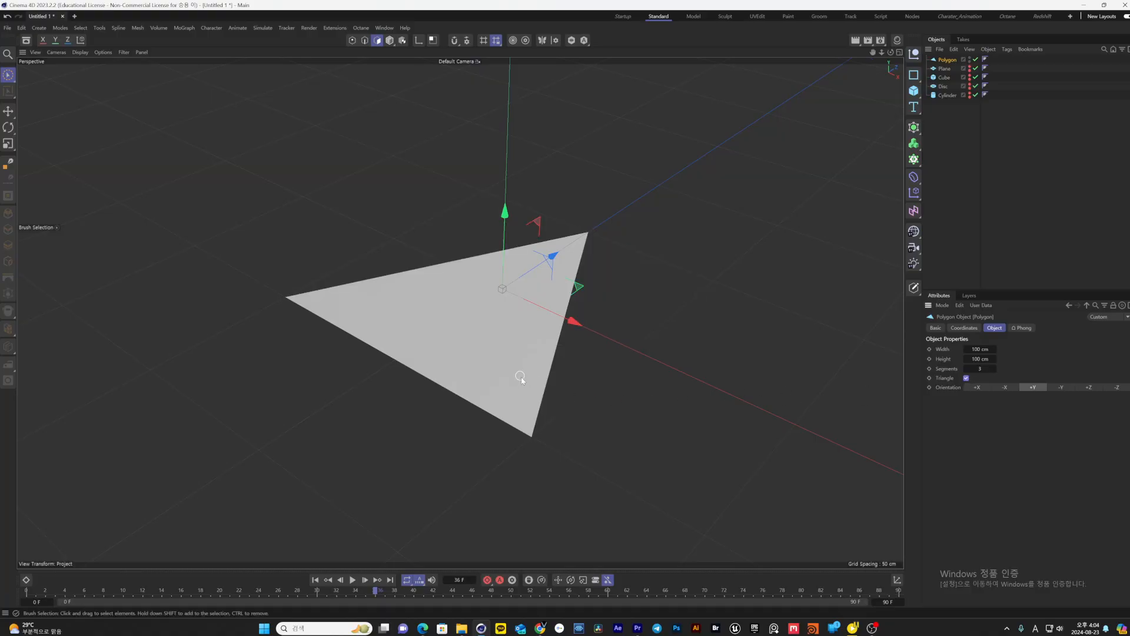
Try different orientations for the triangular polygon, ending with -Y
{"action": "mouse_move", "coordinate": [519, 378]}
{"action": "left_mouse_down", "text": "alt"}
{"action": "mouse_move", "coordinate": [502, 233]}
{"action": "mouse_move", "coordinate": [532, 345]}
{"action": "mouse_move", "coordinate": [514, 386]}
{"action": "mouse_move", "coordinate": [521, 412]}
{"action": "left_mouse_up", "text": "alt"}
{"action": "left_click", "coordinate": [1007, 388]}
{"action": "left_click", "coordinate": [1032, 388]}
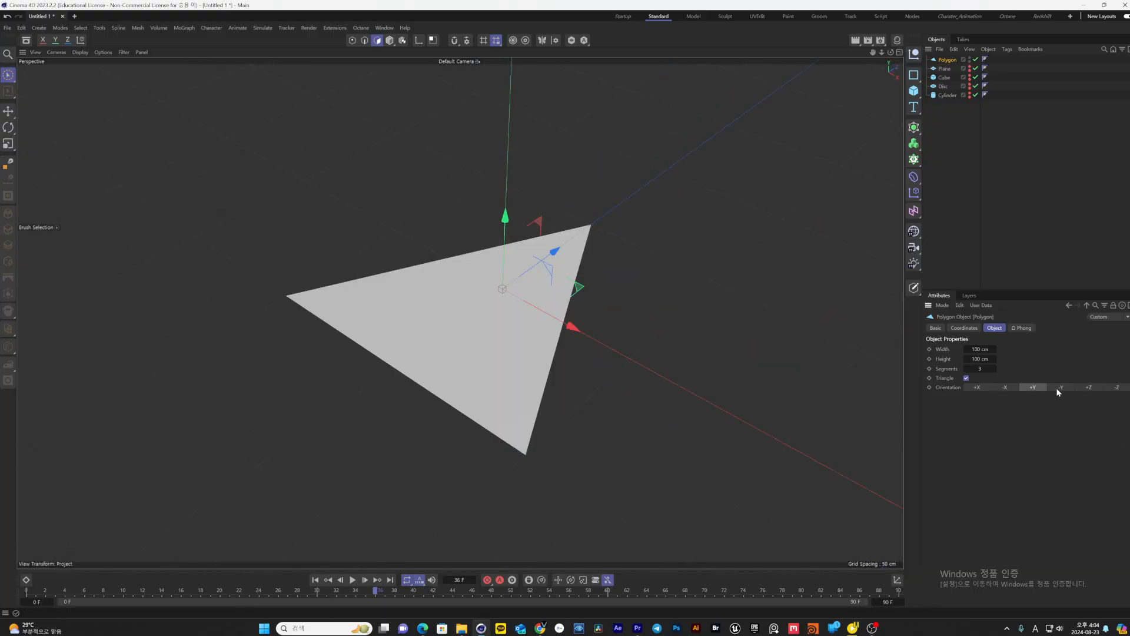
{"action": "left_click", "coordinate": [1061, 388]}
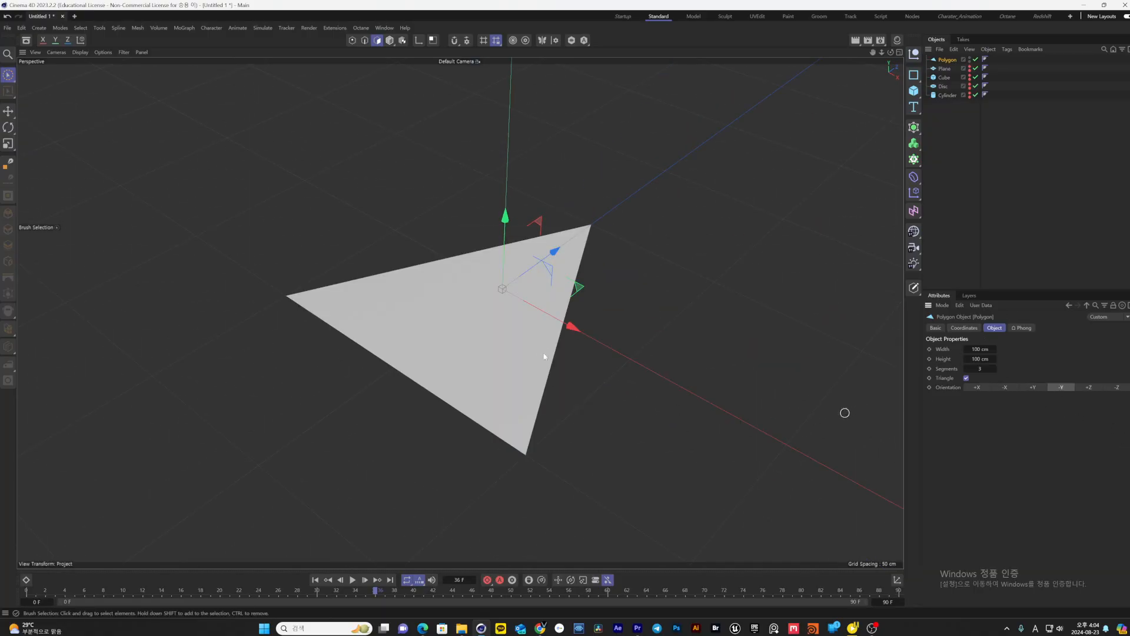
{"action": "middle_click_drag", "start_coordinate": [563, 369], "coordinate": [576, 352], "text": "alt"}
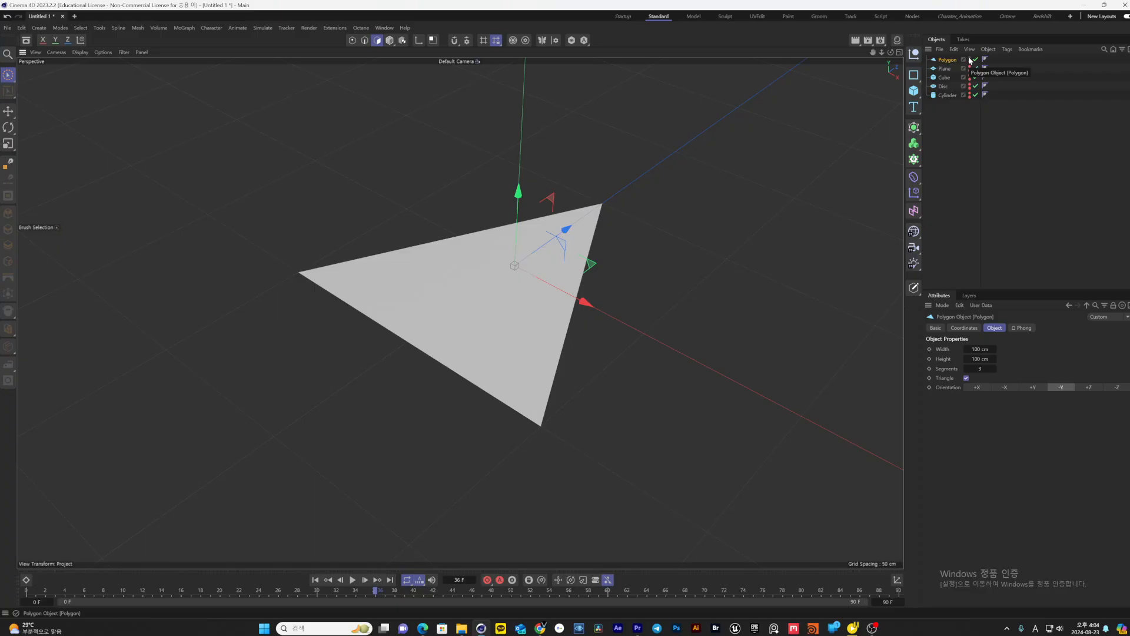
Try to extrude the polygon by adding an Extrude generator and nesting the two objects in either order
{"action": "left_click", "coordinate": [914, 129]}
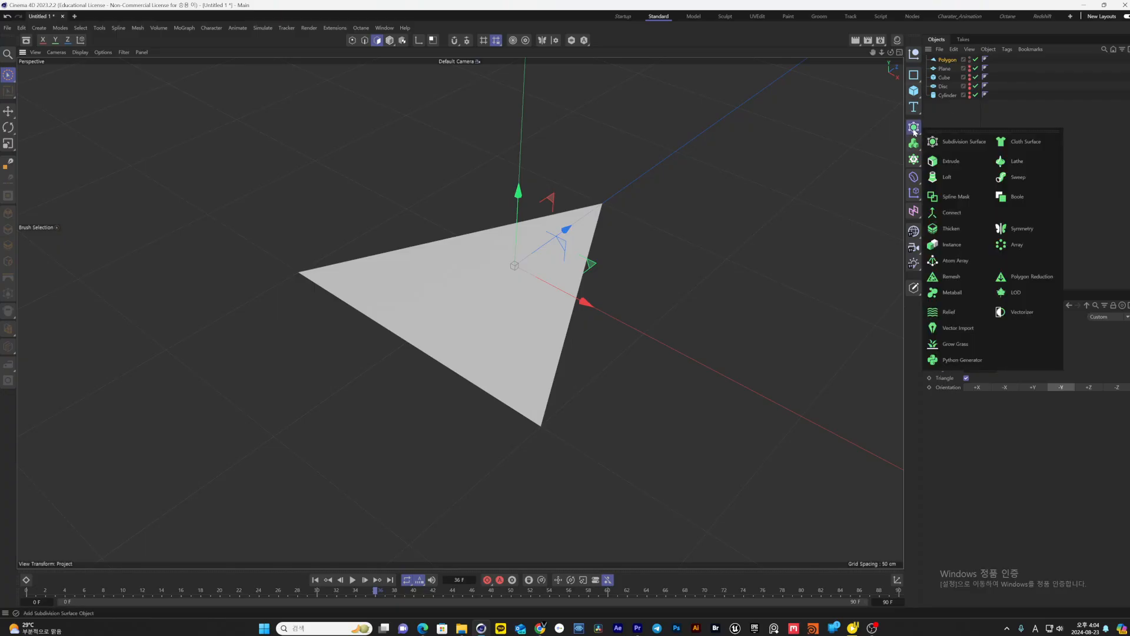
{"action": "left_click", "coordinate": [945, 161]}
{"action": "left_click", "coordinate": [947, 68]}
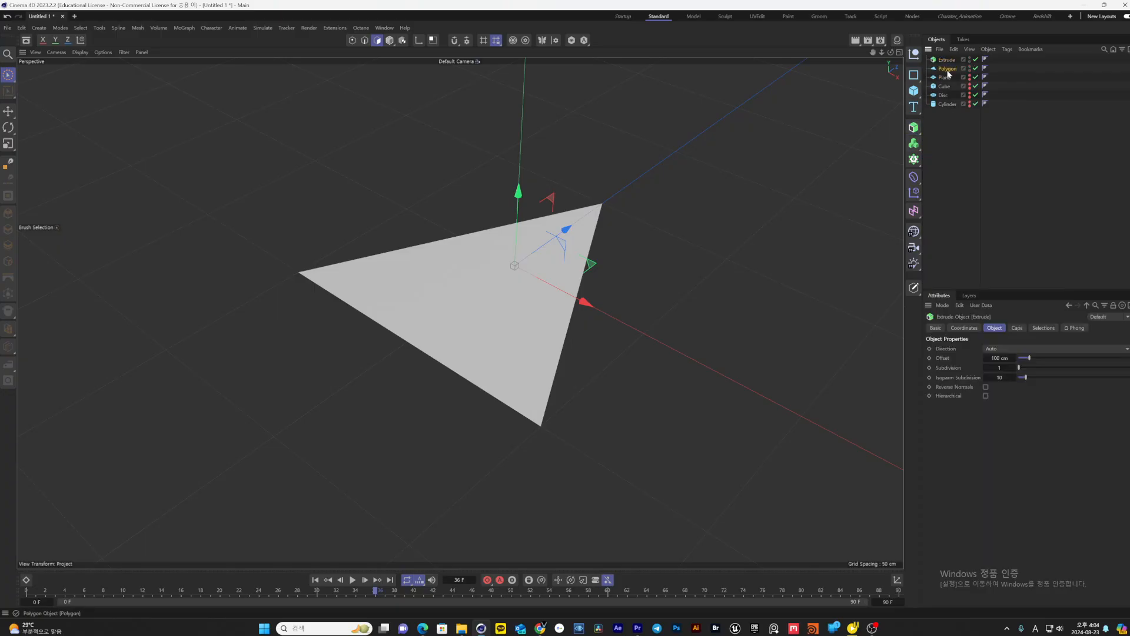
{"action": "left_click_drag", "start_coordinate": [948, 69], "coordinate": [945, 60]}
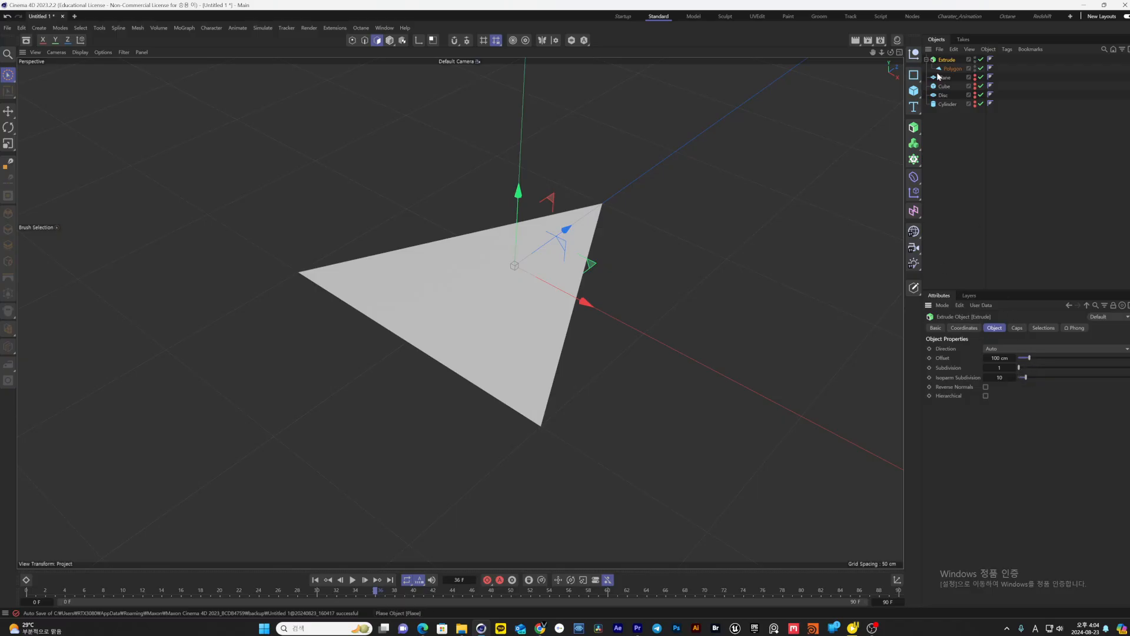
{"action": "mouse_move", "coordinate": [949, 69]}
{"action": "left_mouse_down"}
{"action": "mouse_move", "coordinate": [962, 58]}
{"action": "mouse_move", "coordinate": [948, 57]}
{"action": "mouse_move", "coordinate": [960, 63]}
{"action": "left_mouse_up"}
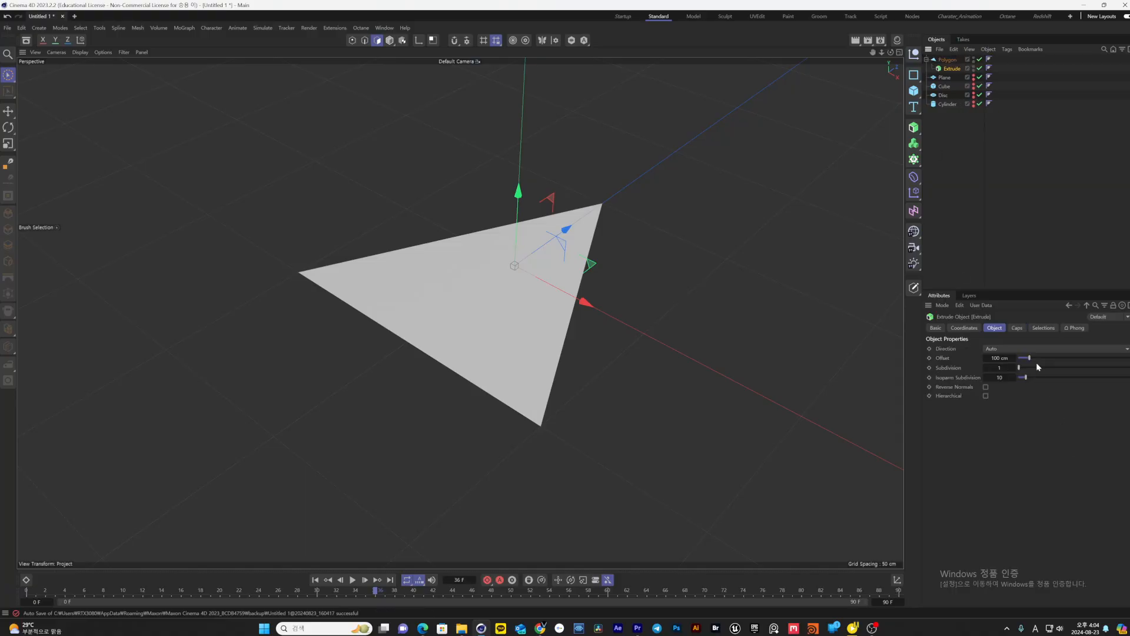
{"action": "left_click_drag", "start_coordinate": [1037, 366], "coordinate": [1042, 369]}
Undo the Extrude generator along with the polygon's segment and orientation changes
{"action": "key", "text": "ctrl+z"}
{"action": "key", "text": "ctrl+z"}
{"action": "key", "text": "ctrl+z"}
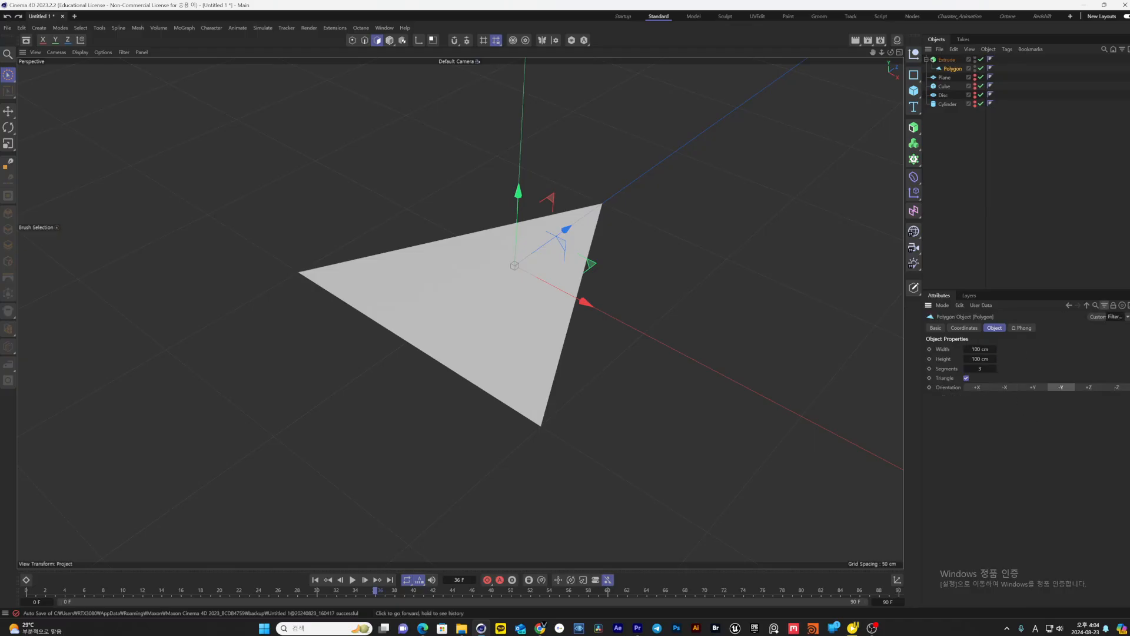
{"action": "key", "text": "ctrl+z"}
{"action": "key", "text": "ctrl+z"}
{"action": "key", "text": "ctrl+z"}
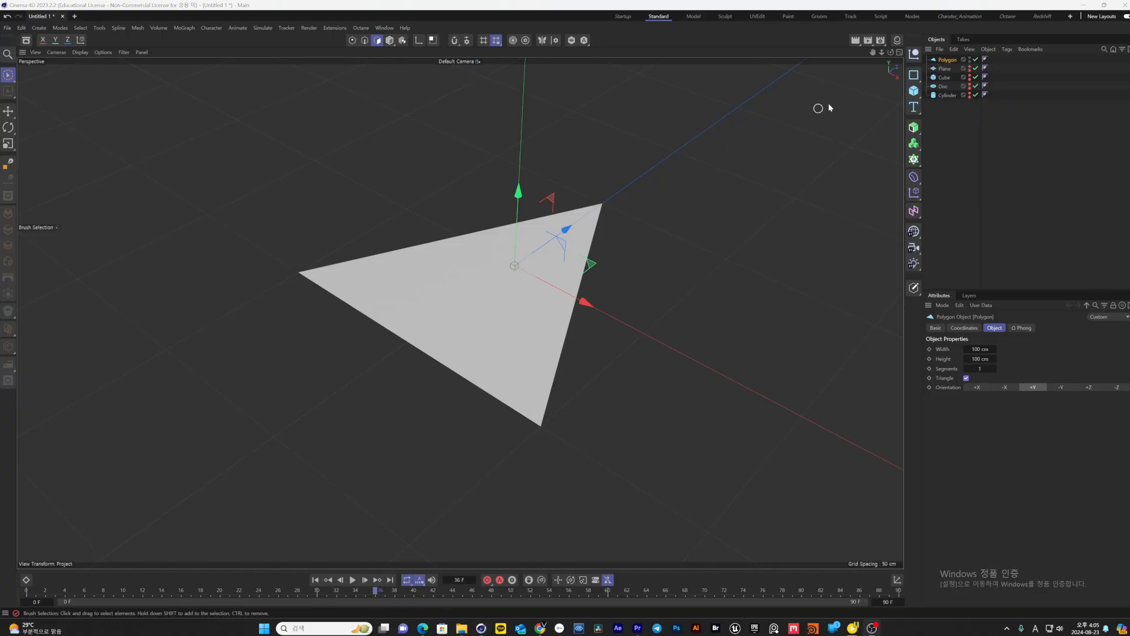
Add a Sphere primitive, hide the polygon, and disable the Polygon, Plane, Cube, Disc and Cylinder objects
{"action": "left_click", "coordinate": [914, 91]}
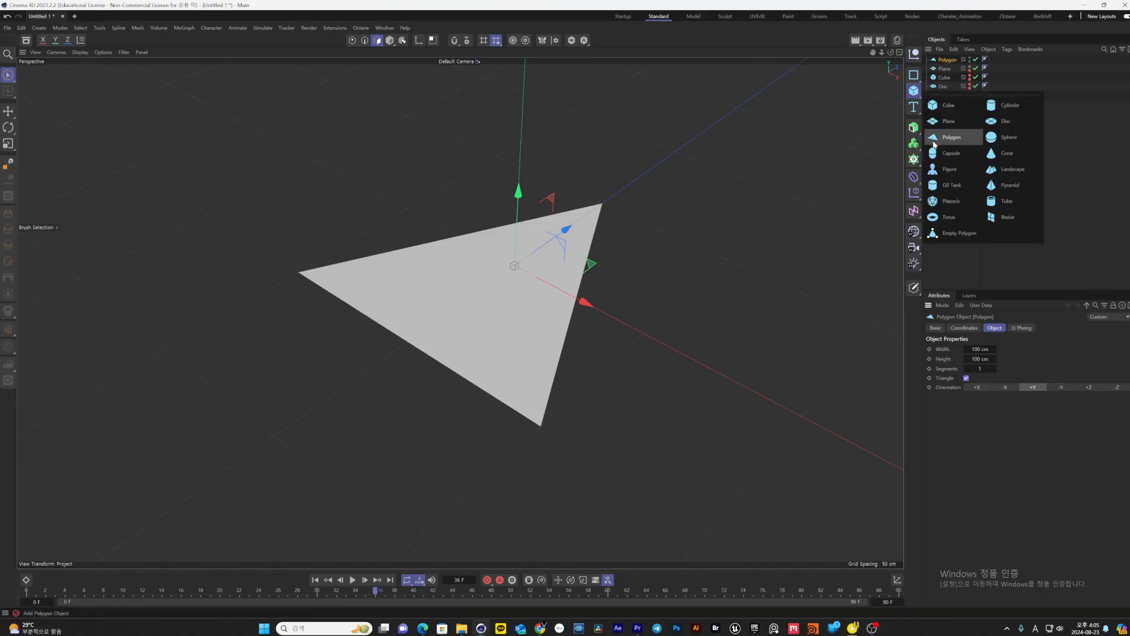
{"action": "left_click", "coordinate": [1001, 144]}
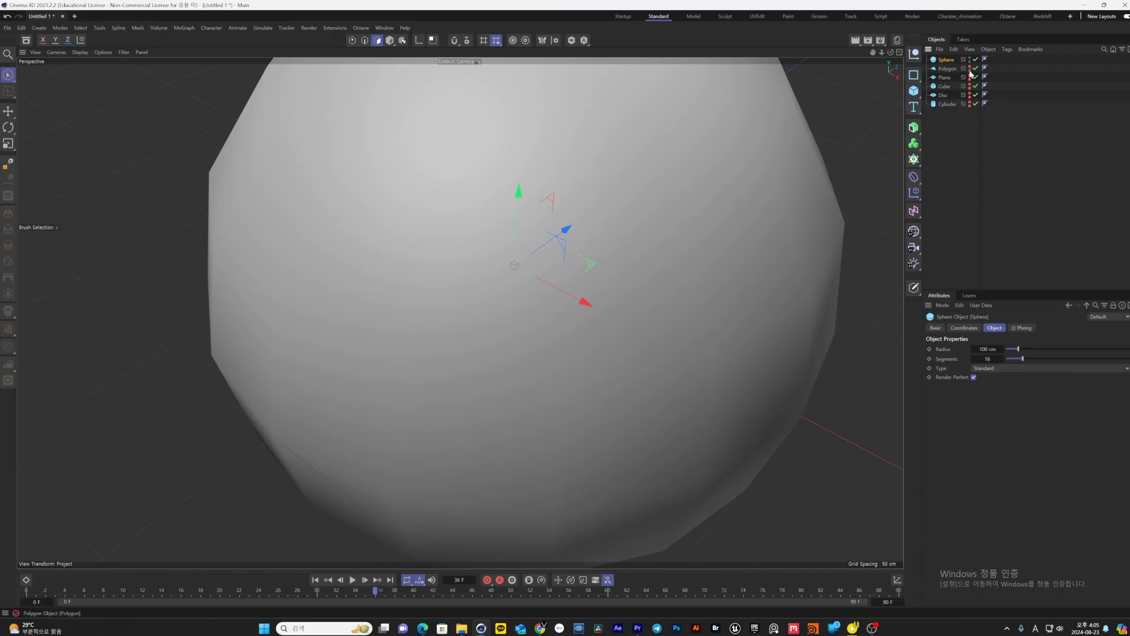
{"action": "scroll", "coordinate": [564, 253], "scroll_direction": "down", "scroll_amount": 5}
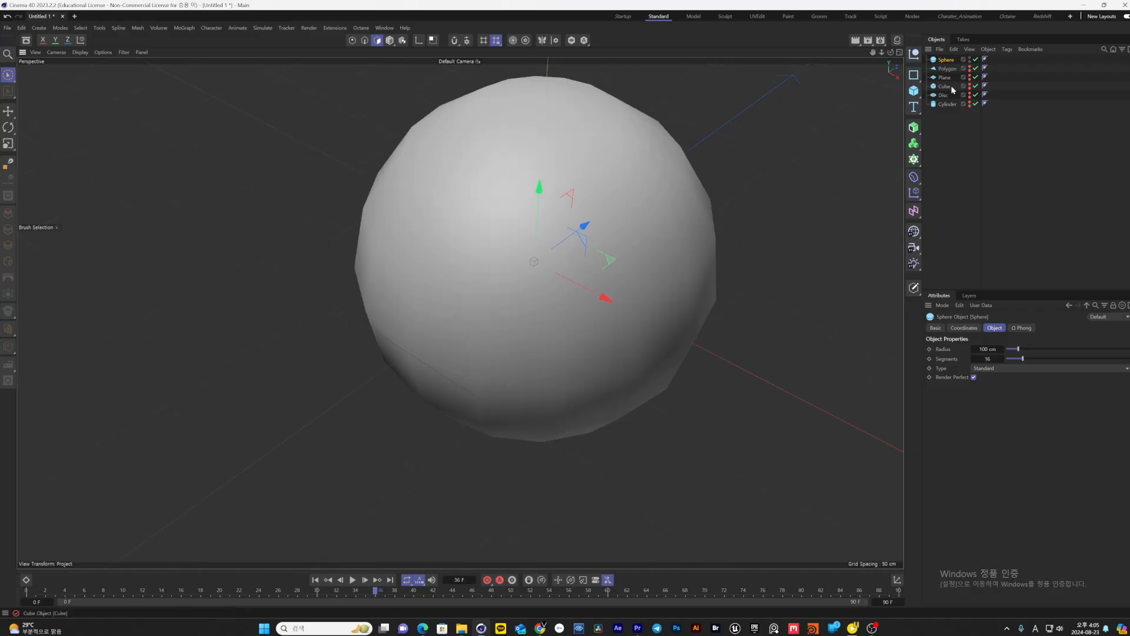
{"action": "left_click_drag", "start_coordinate": [975, 68], "coordinate": [975, 103]}
{"action": "scroll", "coordinate": [488, 296], "scroll_direction": "down", "scroll_amount": 2}
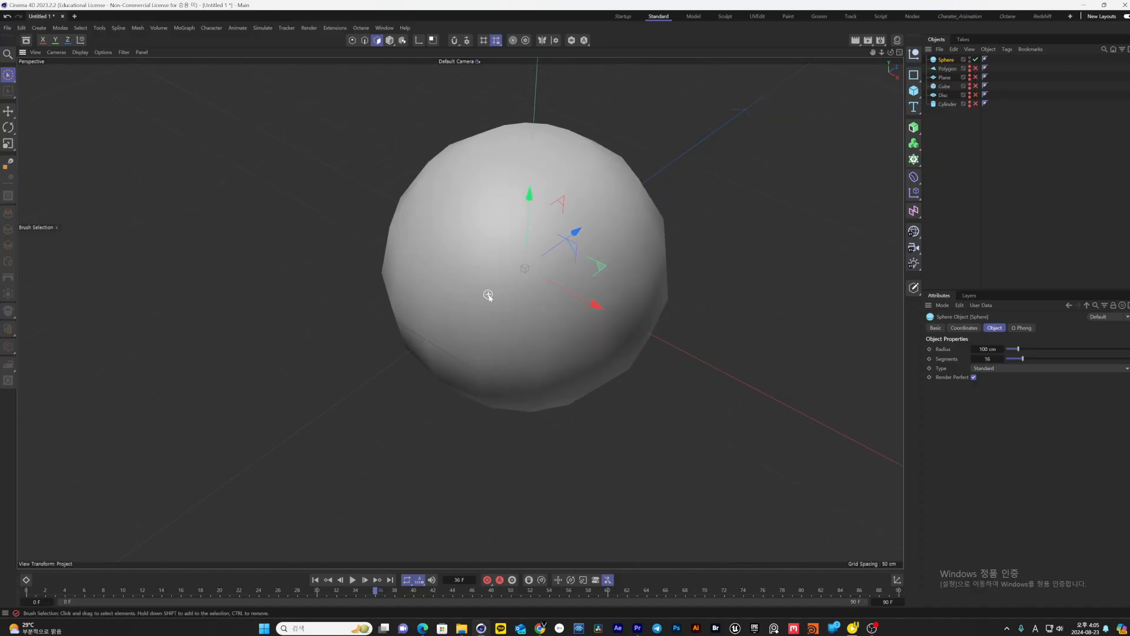
Switch the perspective view to Quick Shading (Lines) and inspect the sphere's segment lines
{"action": "left_click", "coordinate": [81, 53]}
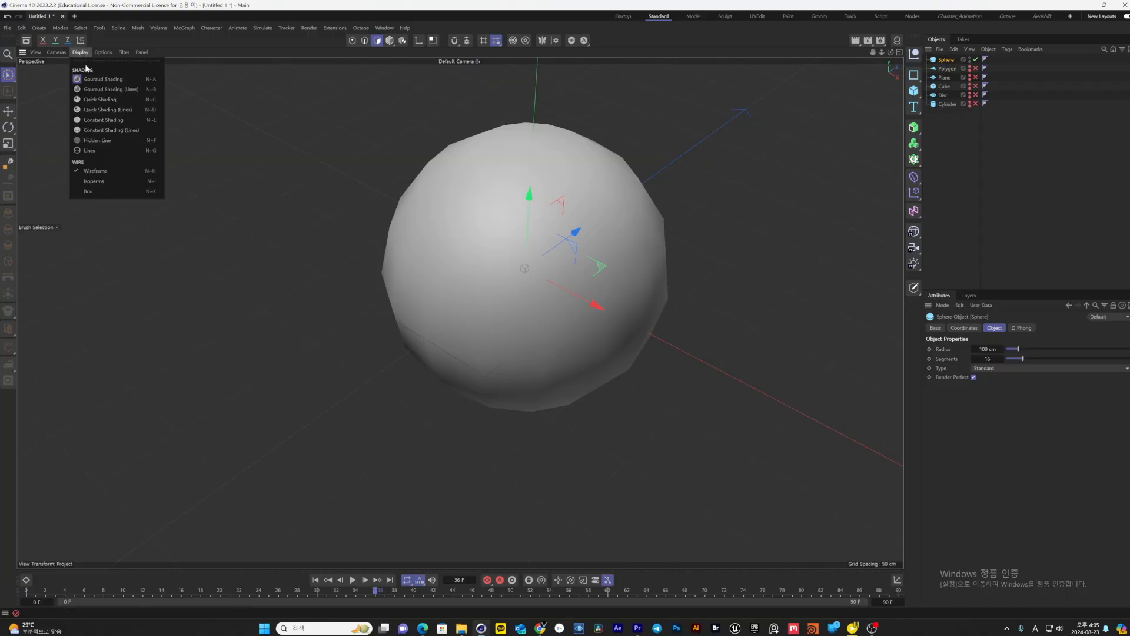
{"action": "left_click", "coordinate": [106, 109]}
{"action": "mouse_move", "coordinate": [560, 285]}
{"action": "middle_mouse_down", "text": "alt"}
{"action": "mouse_move", "coordinate": [469, 351]}
{"action": "mouse_move", "coordinate": [477, 371]}
{"action": "middle_mouse_up", "text": "alt"}
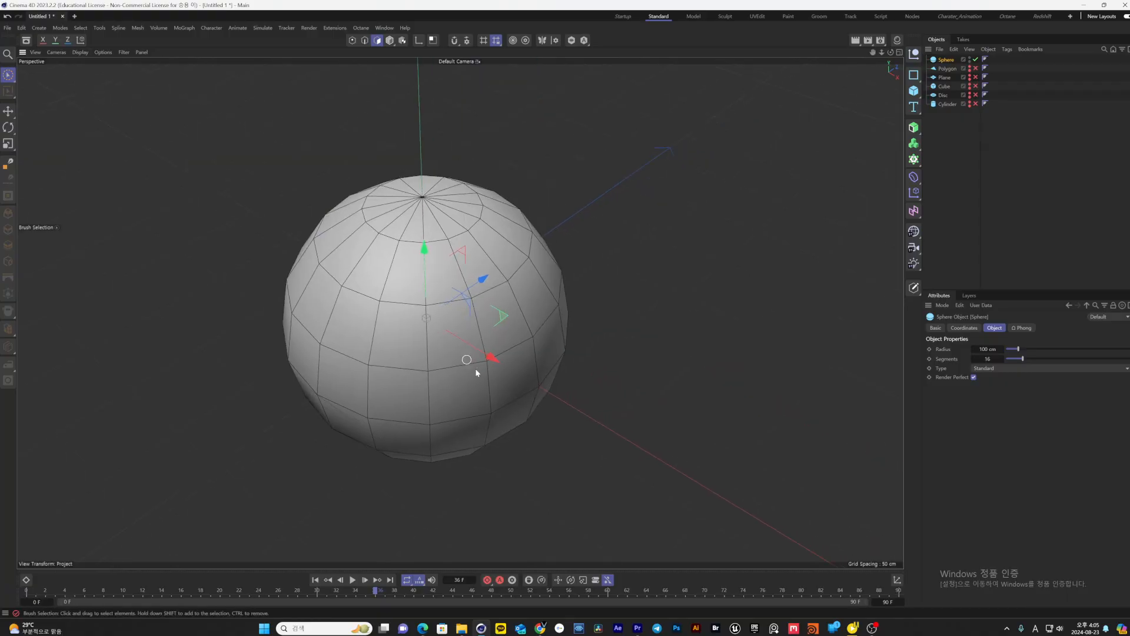
{"action": "left_click_drag", "start_coordinate": [476, 372], "coordinate": [471, 349], "text": "alt"}
{"action": "scroll", "coordinate": [499, 441], "scroll_direction": "up", "scroll_amount": 1}
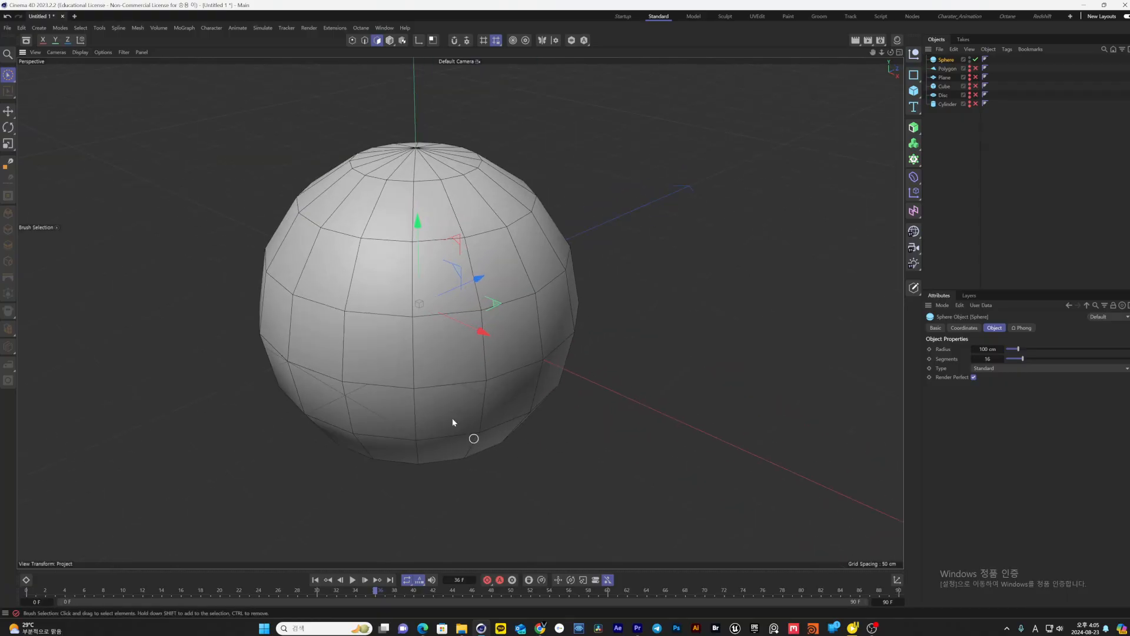
{"action": "scroll", "coordinate": [386, 336], "scroll_direction": "down", "scroll_amount": 1}
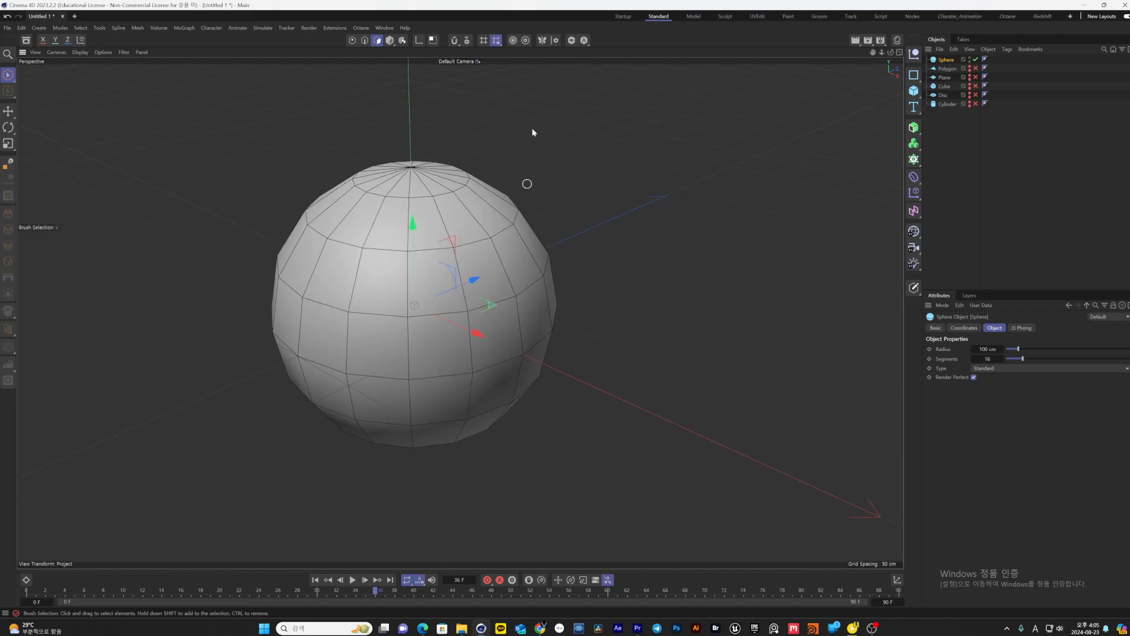
Try the Hemisphere type on the sphere and view it from the side
{"action": "left_click", "coordinate": [979, 369]}
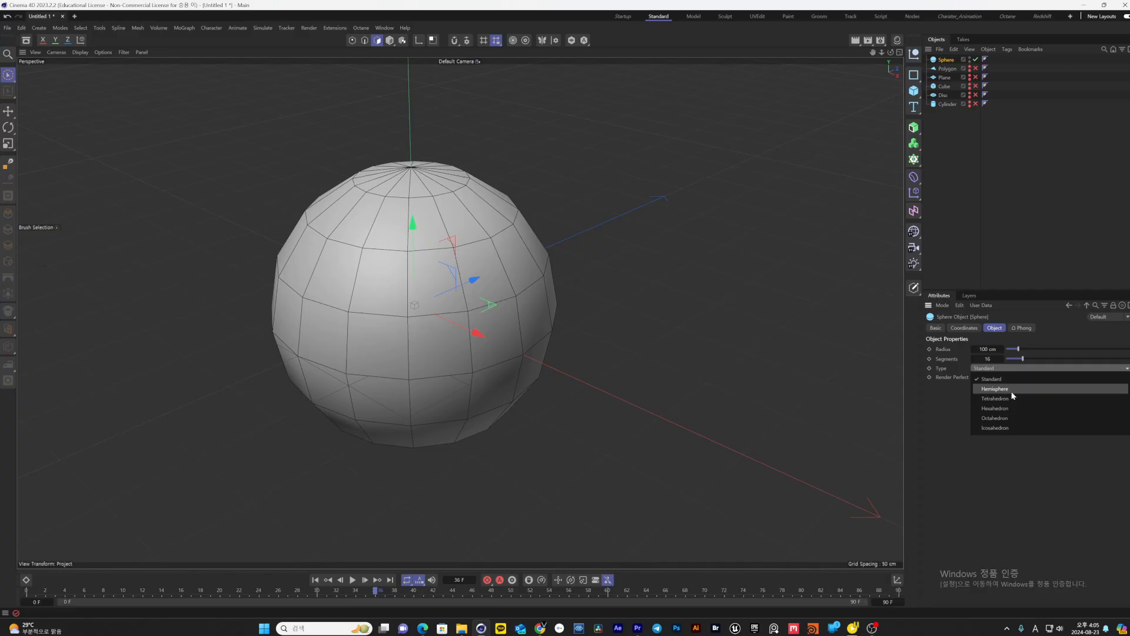
{"action": "left_click", "coordinate": [1011, 391]}
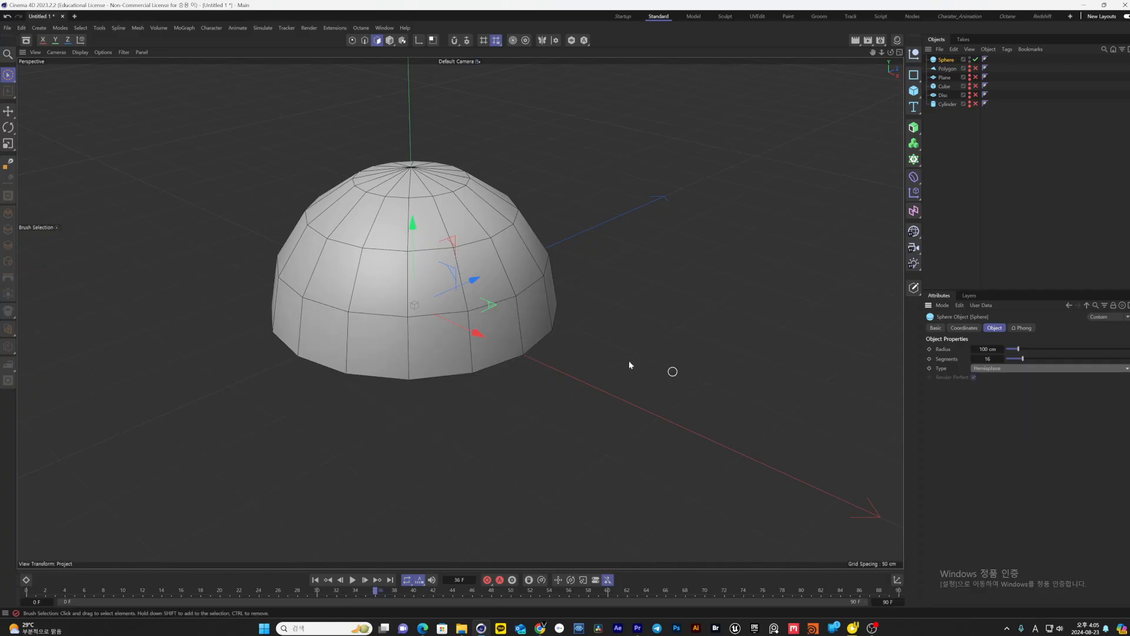
{"action": "left_click_drag", "start_coordinate": [498, 351], "coordinate": [517, 305], "text": "alt"}
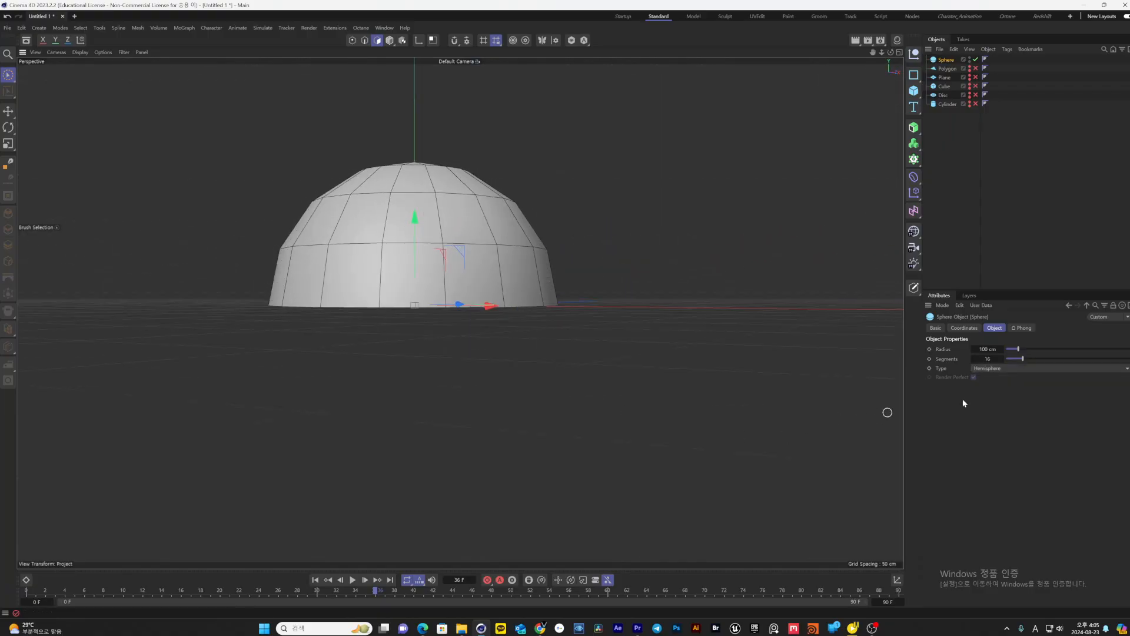
Try the Tetrahedron and Hexahedron types on the sphere, examining the mesh layout of each
{"action": "left_click", "coordinate": [1017, 371]}
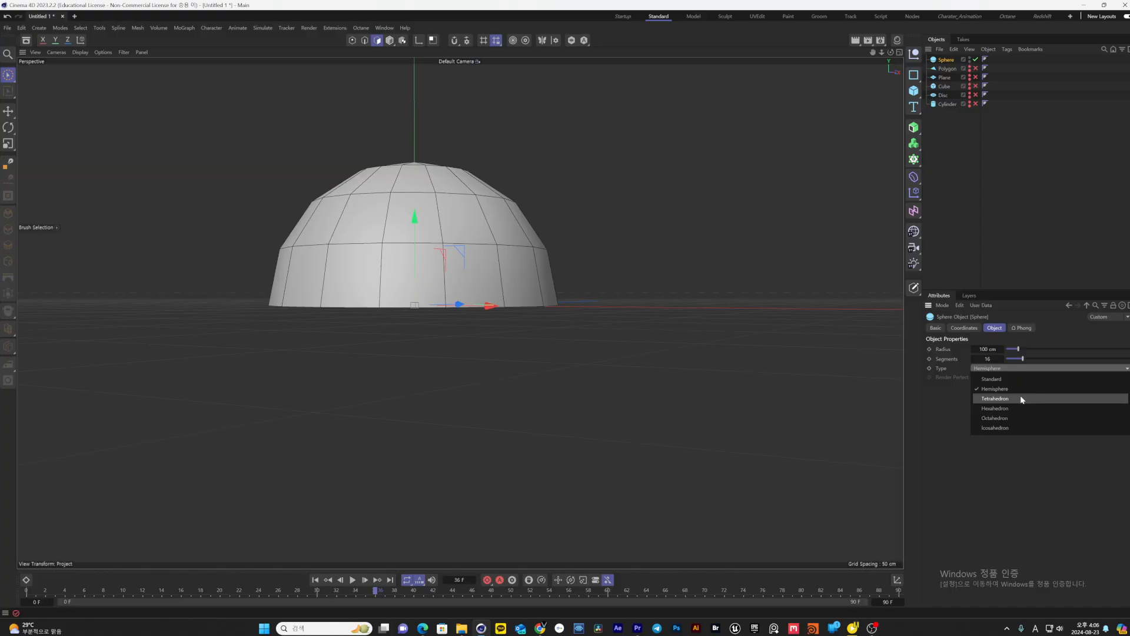
{"action": "left_click", "coordinate": [1021, 399]}
{"action": "left_click_drag", "start_coordinate": [634, 354], "coordinate": [507, 451], "text": "alt"}
{"action": "left_click", "coordinate": [1021, 368]}
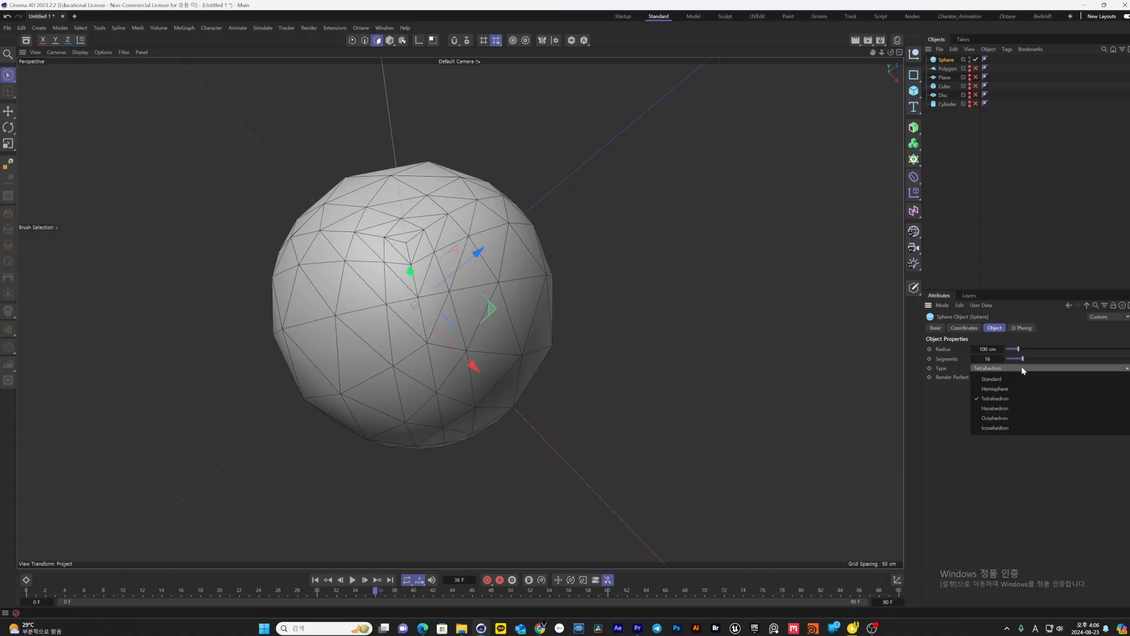
{"action": "left_click", "coordinate": [1008, 408]}
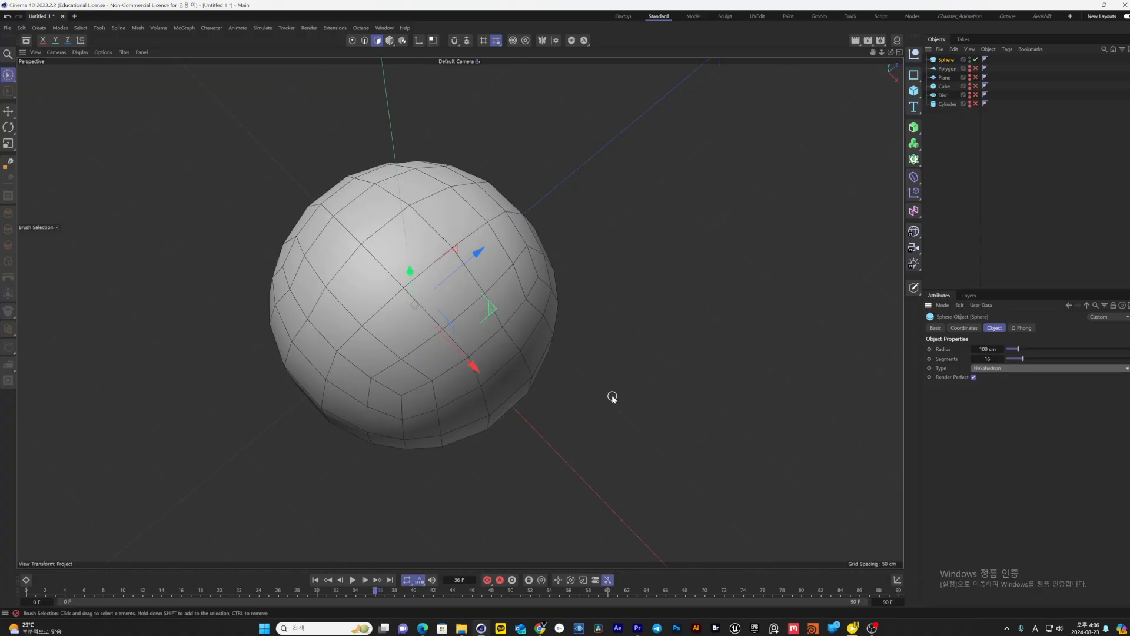
{"action": "left_click_drag", "start_coordinate": [610, 396], "coordinate": [519, 317], "text": "alt"}
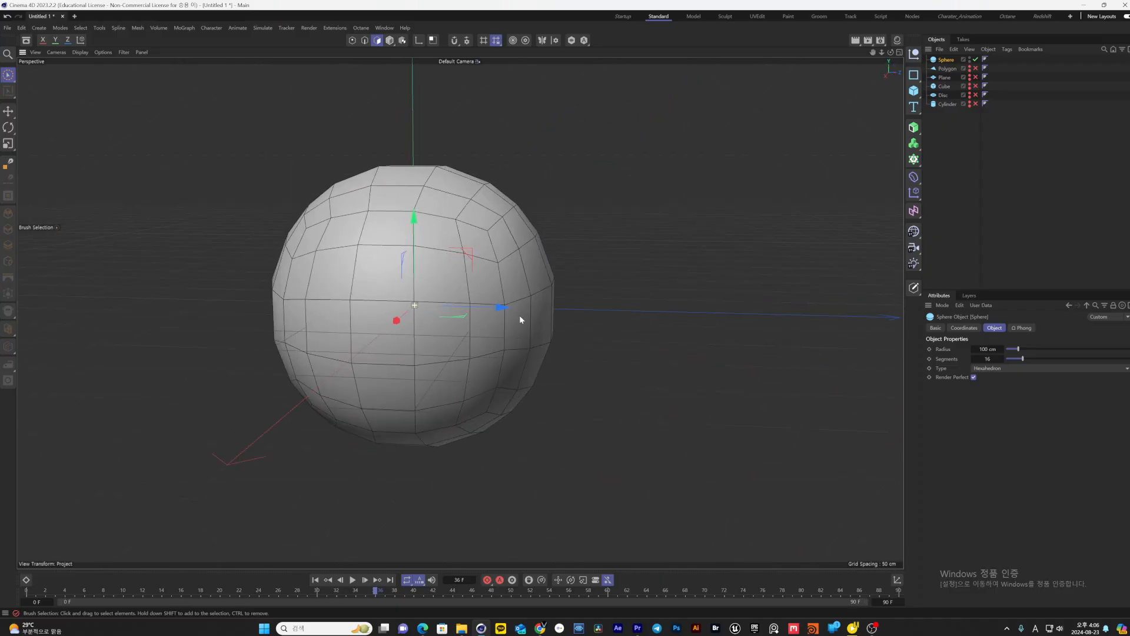
Try the Octahedron and Icosahedron types on the sphere to compare their triangulated meshes
{"action": "left_click", "coordinate": [1011, 369]}
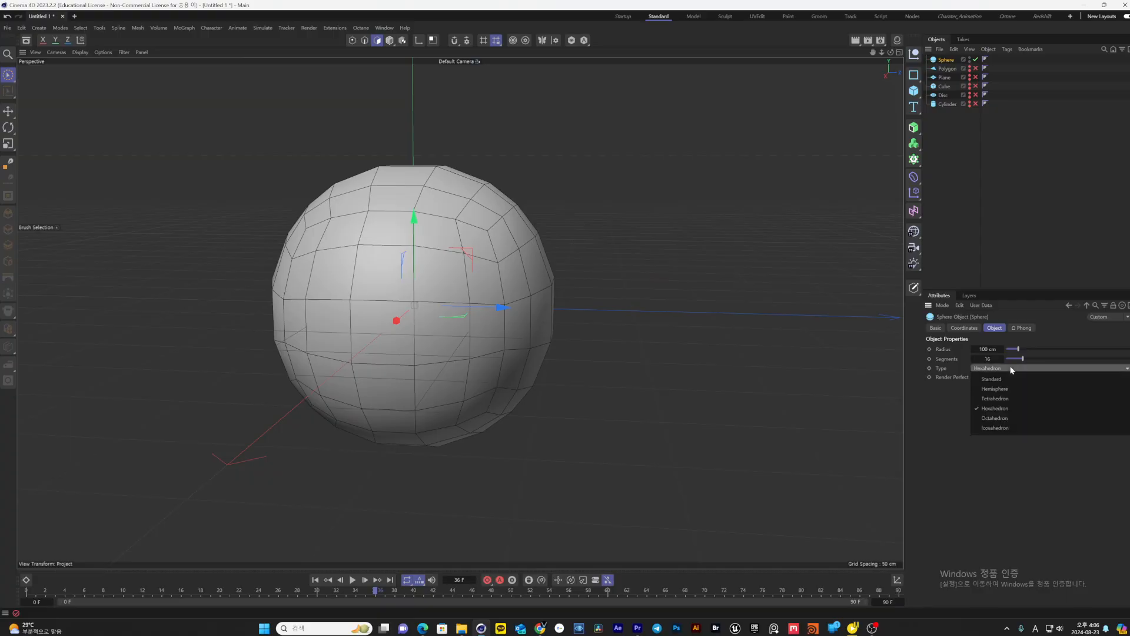
{"action": "left_click", "coordinate": [1004, 417]}
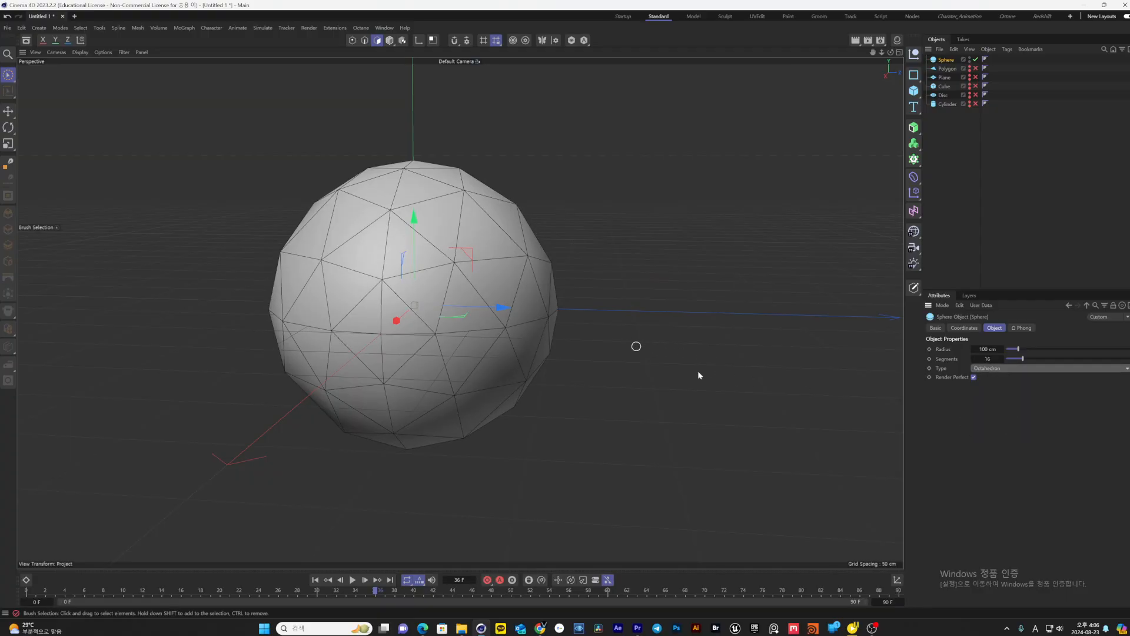
{"action": "left_click", "coordinate": [983, 368]}
{"action": "left_click", "coordinate": [998, 429]}
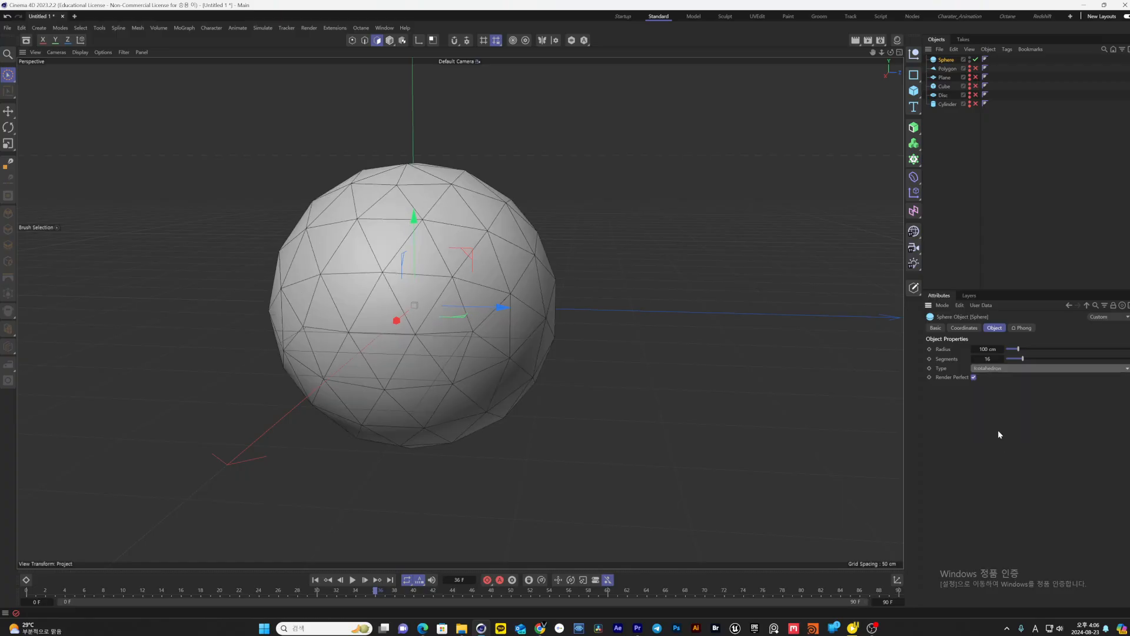
{"action": "left_click_drag", "start_coordinate": [613, 369], "coordinate": [768, 406], "text": "alt"}
Set the sphere's type to Hexahedron and inspect its mesh from the side and from below
{"action": "left_click", "coordinate": [1012, 369]}
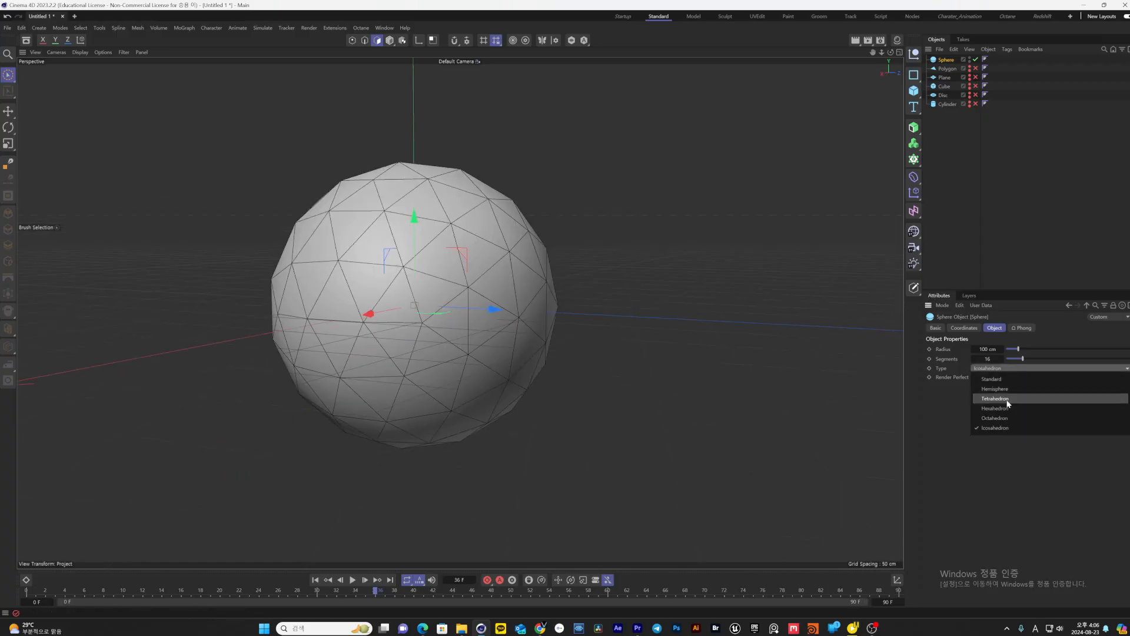
{"action": "left_click", "coordinate": [1007, 405]}
{"action": "mouse_move", "coordinate": [624, 353]}
{"action": "left_mouse_down", "text": "alt"}
{"action": "mouse_move", "coordinate": [573, 333]}
{"action": "mouse_move", "coordinate": [541, 392]}
{"action": "mouse_move", "coordinate": [517, 348]}
{"action": "mouse_move", "coordinate": [569, 326]}
{"action": "mouse_move", "coordinate": [580, 304]}
{"action": "mouse_move", "coordinate": [552, 303]}
{"action": "left_mouse_up", "text": "alt"}
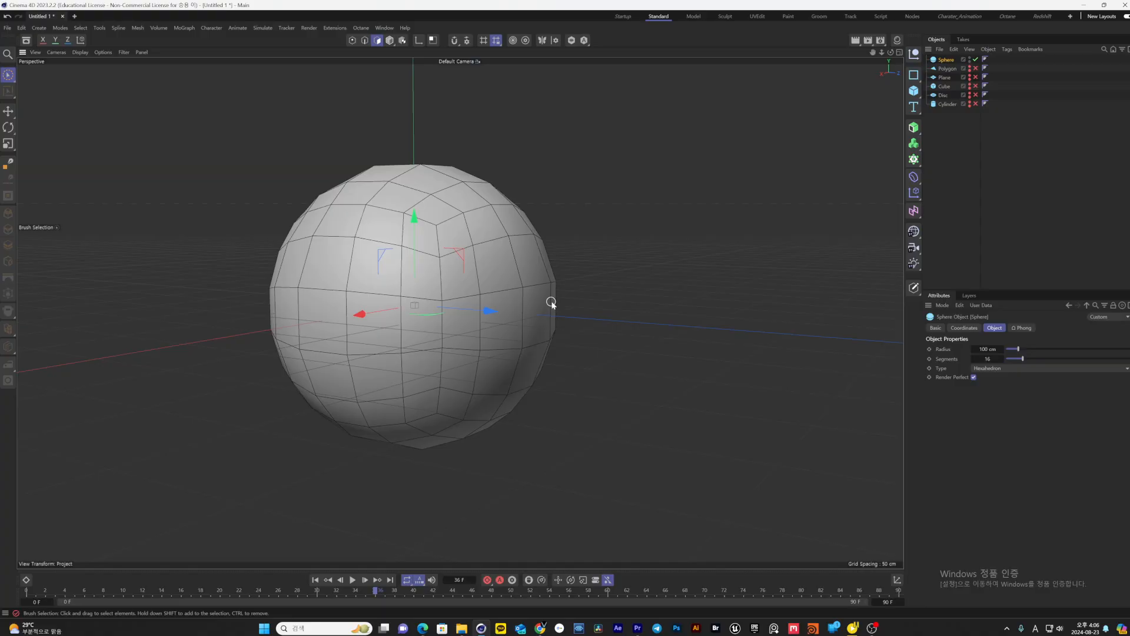
{"action": "left_click_drag", "start_coordinate": [387, 175], "coordinate": [397, 302], "text": "alt"}
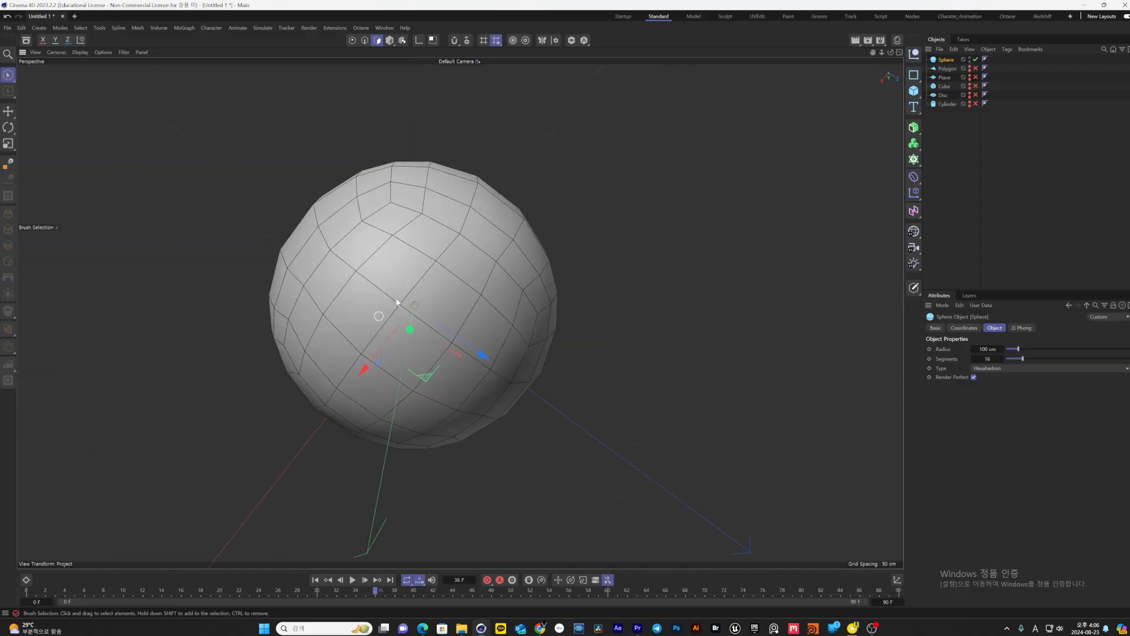
Set the sphere's type to Standard and render the view with Render Perfect on and with it off
{"action": "left_click_drag", "start_coordinate": [429, 362], "coordinate": [555, 277], "text": "alt"}
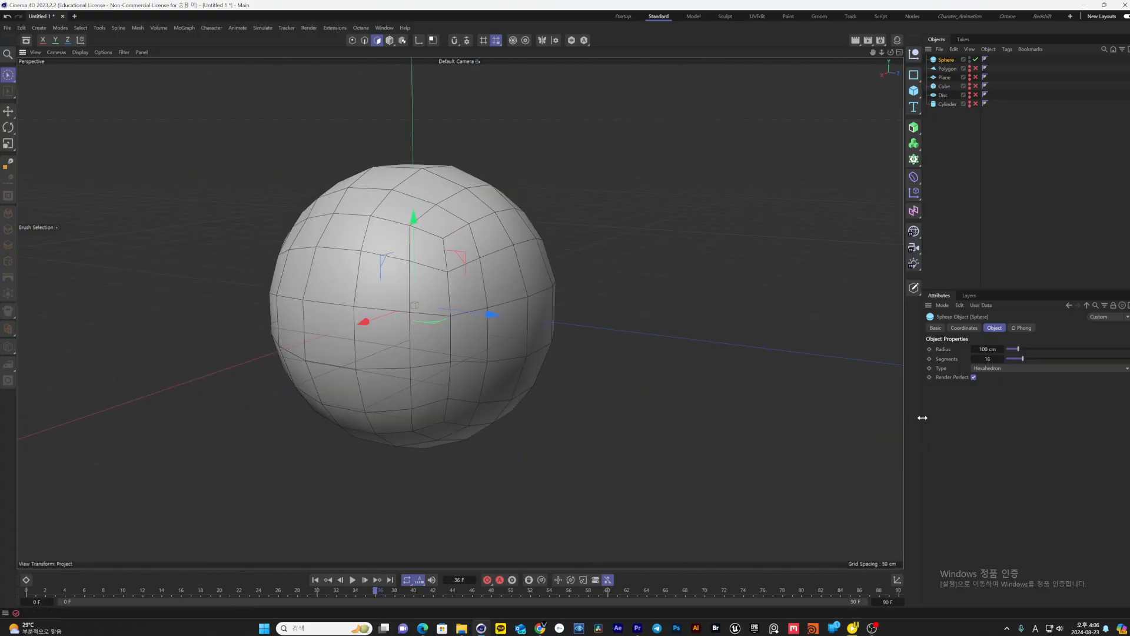
{"action": "left_click", "coordinate": [1001, 369]}
{"action": "left_click", "coordinate": [1001, 372]}
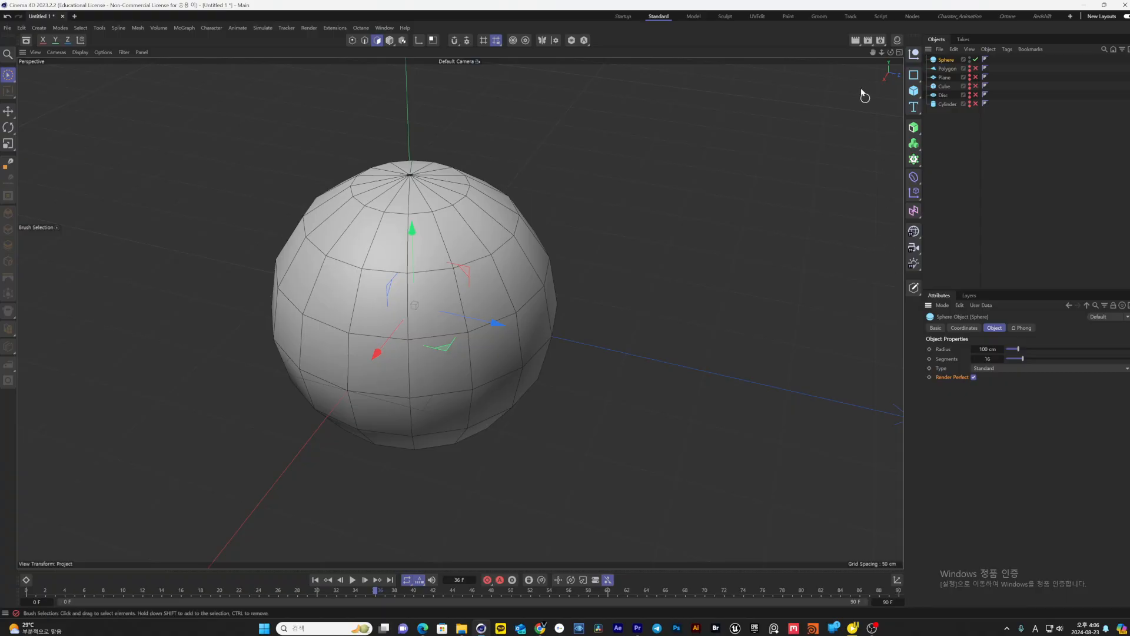
{"action": "left_click", "coordinate": [855, 41]}
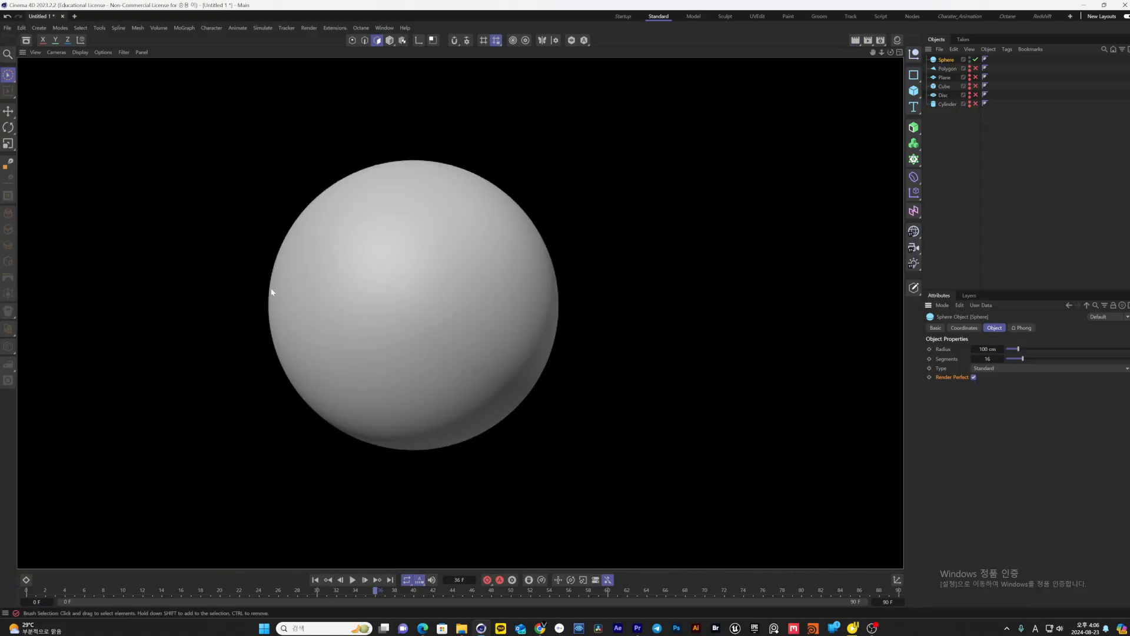
{"action": "left_click", "coordinate": [973, 377]}
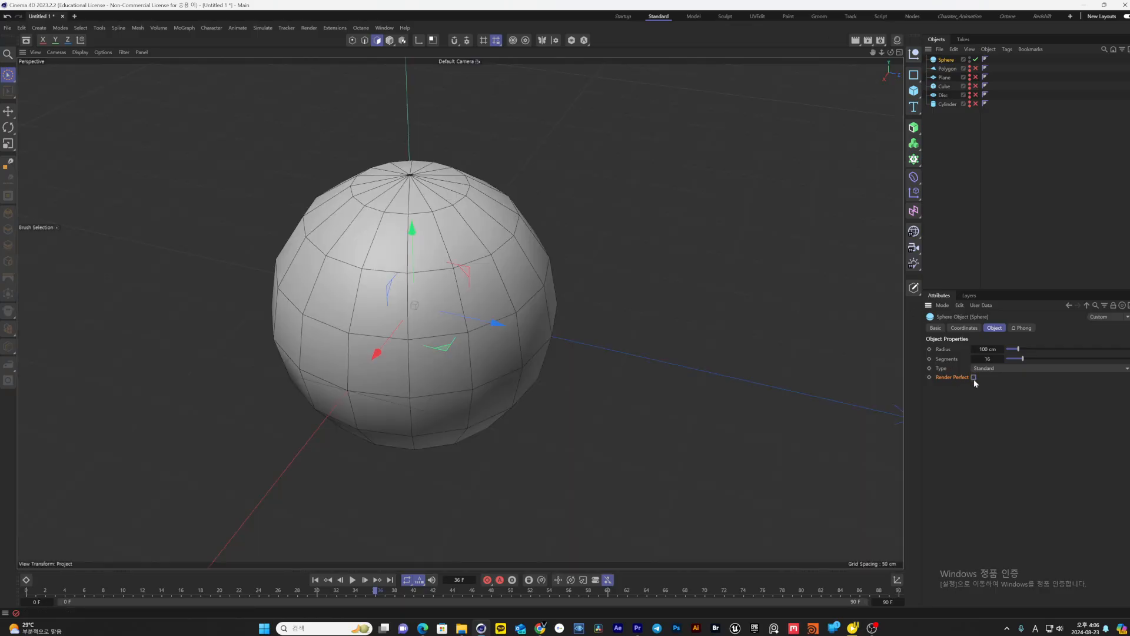
{"action": "left_click", "coordinate": [854, 41]}
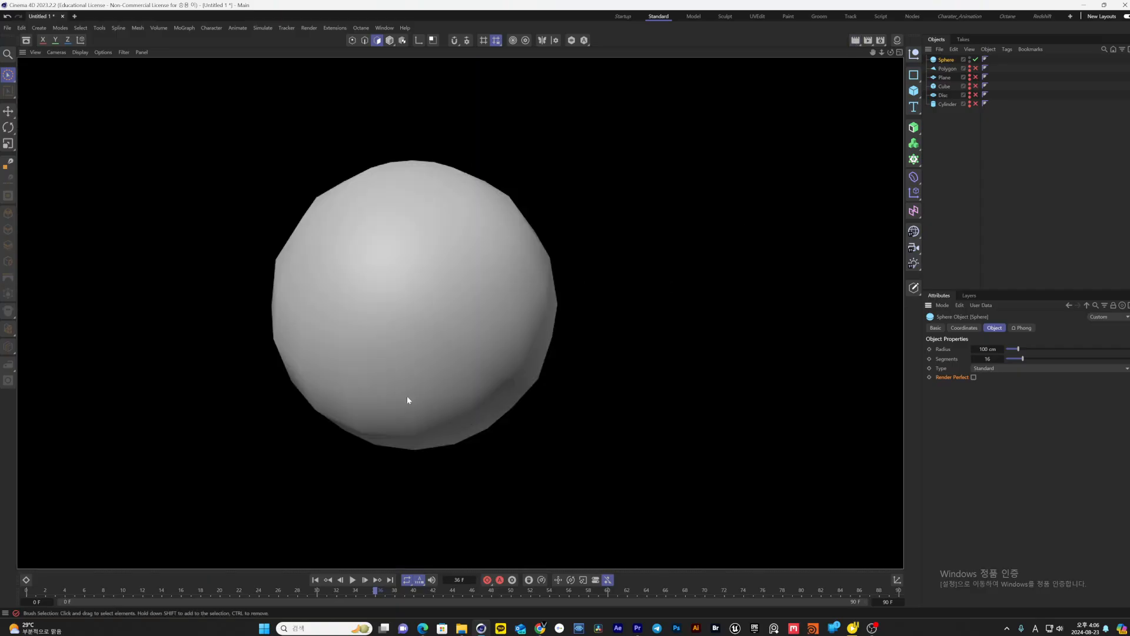
Raise the sphere's segments to 32 and compare renders without and with Render Perfect, leaving the option enabled
{"action": "left_click_drag", "start_coordinate": [1022, 359], "coordinate": [1046, 363]}
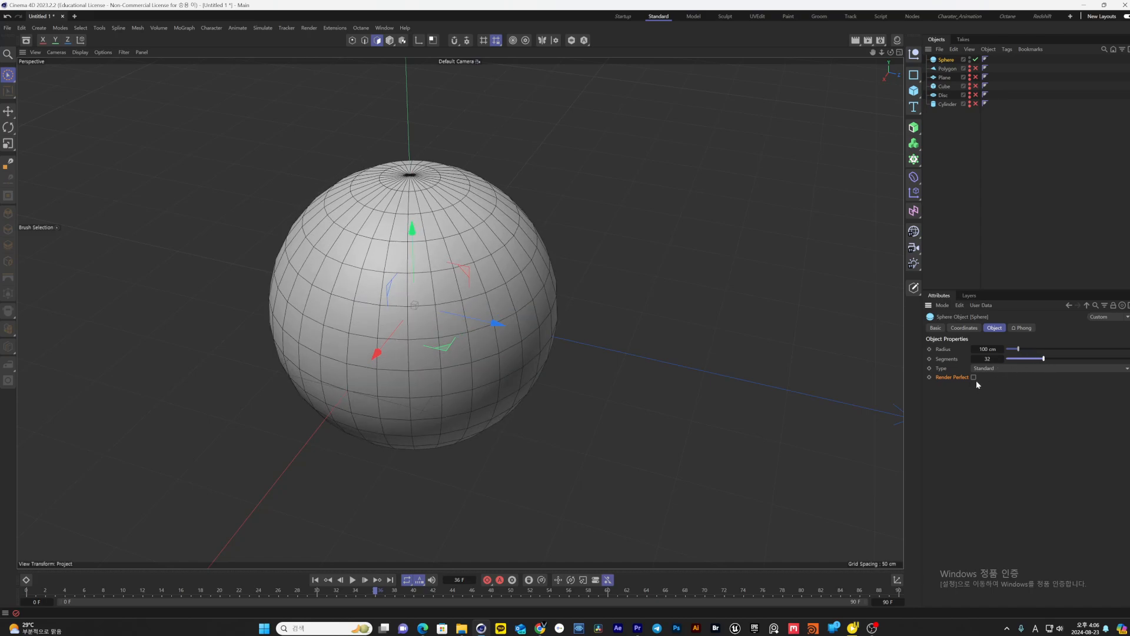
{"action": "left_click", "coordinate": [855, 40]}
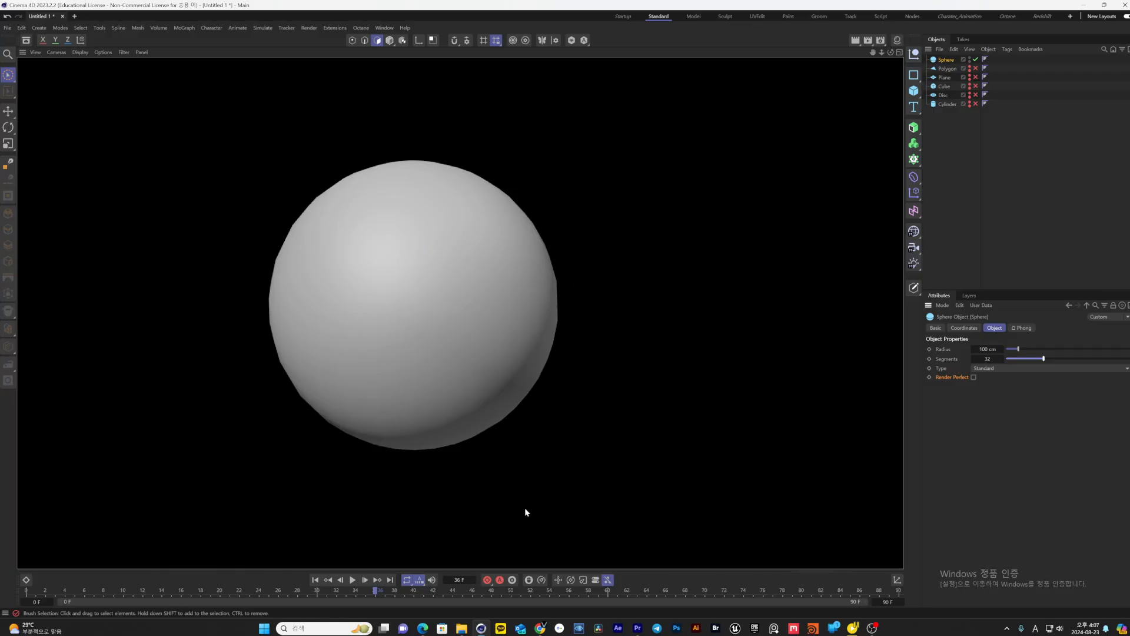
{"action": "left_click", "coordinate": [973, 376]}
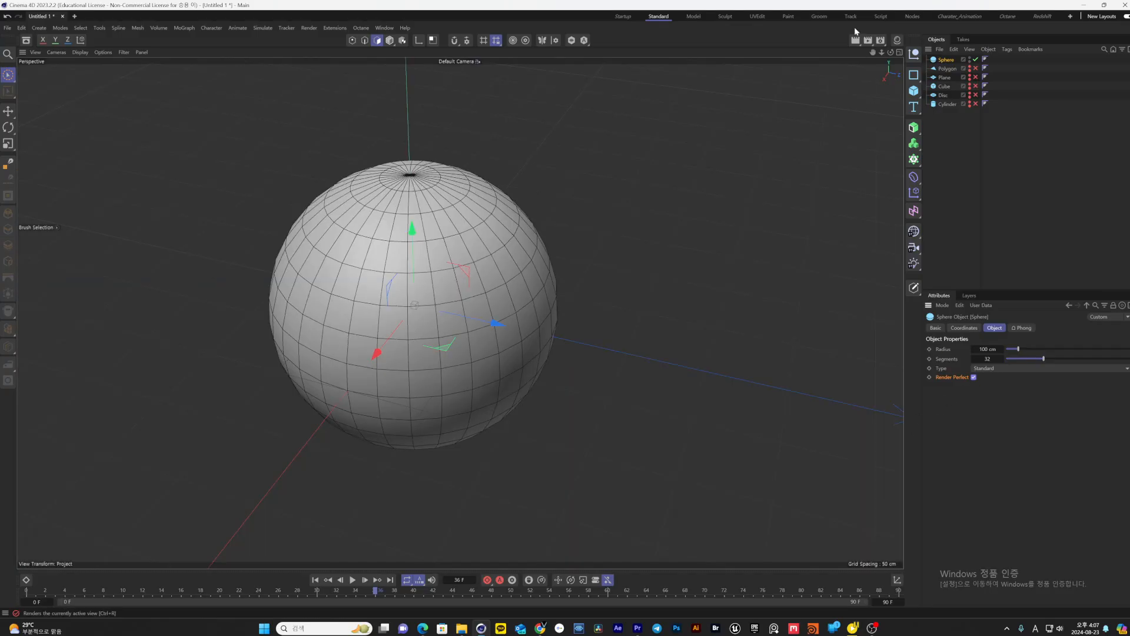
{"action": "left_click", "coordinate": [853, 42]}
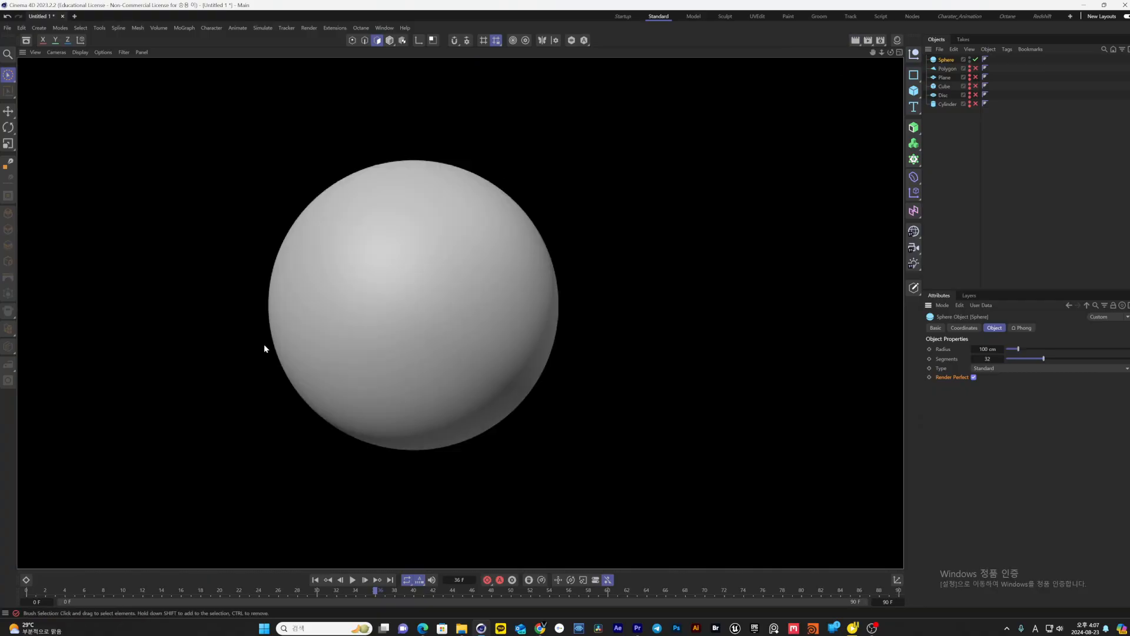
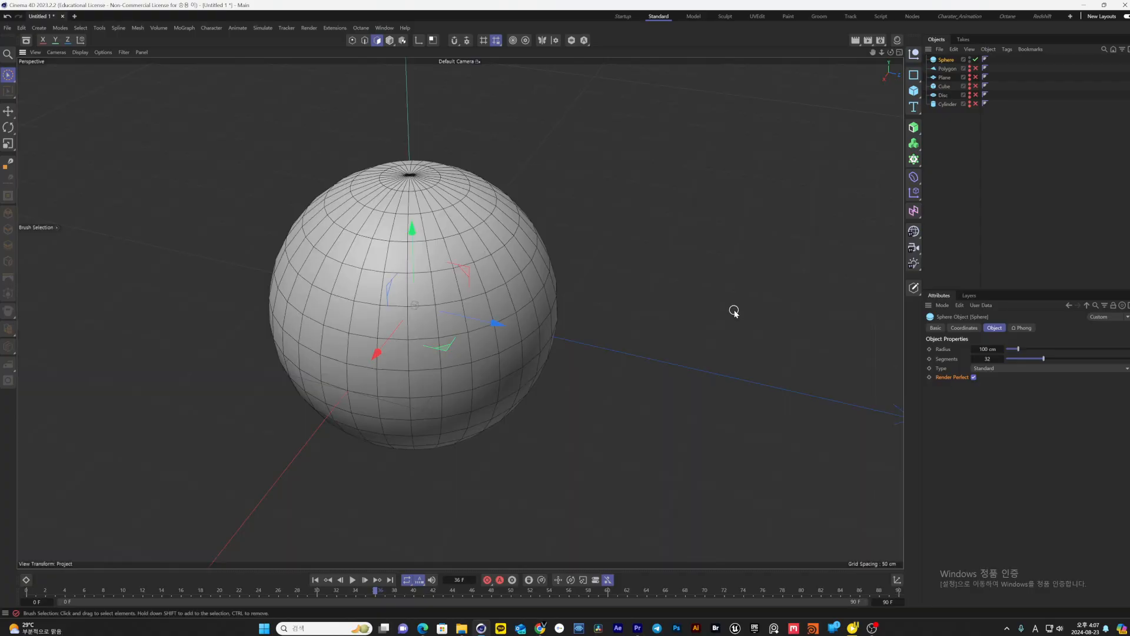
Disable the sphere and add a Capsule primitive to the scene
{"action": "key", "text": "q"}
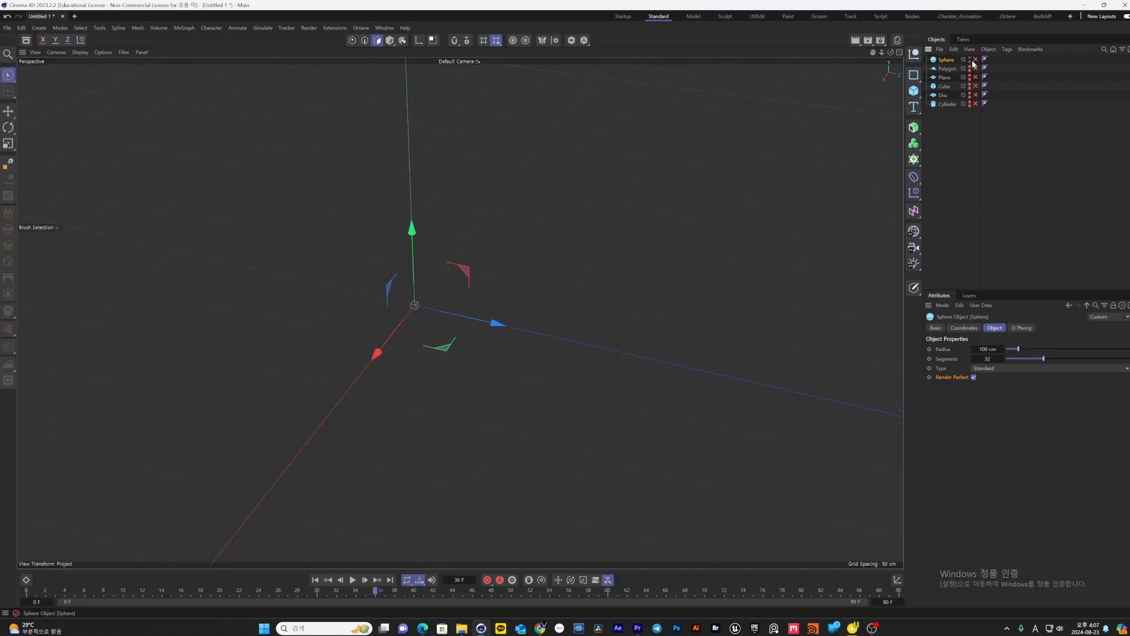
{"action": "mouse_move", "coordinate": [614, 325]}
{"action": "middle_mouse_down", "text": "alt"}
{"action": "mouse_move", "coordinate": [640, 306]}
{"action": "mouse_move", "coordinate": [627, 310]}
{"action": "middle_mouse_up", "text": "alt"}
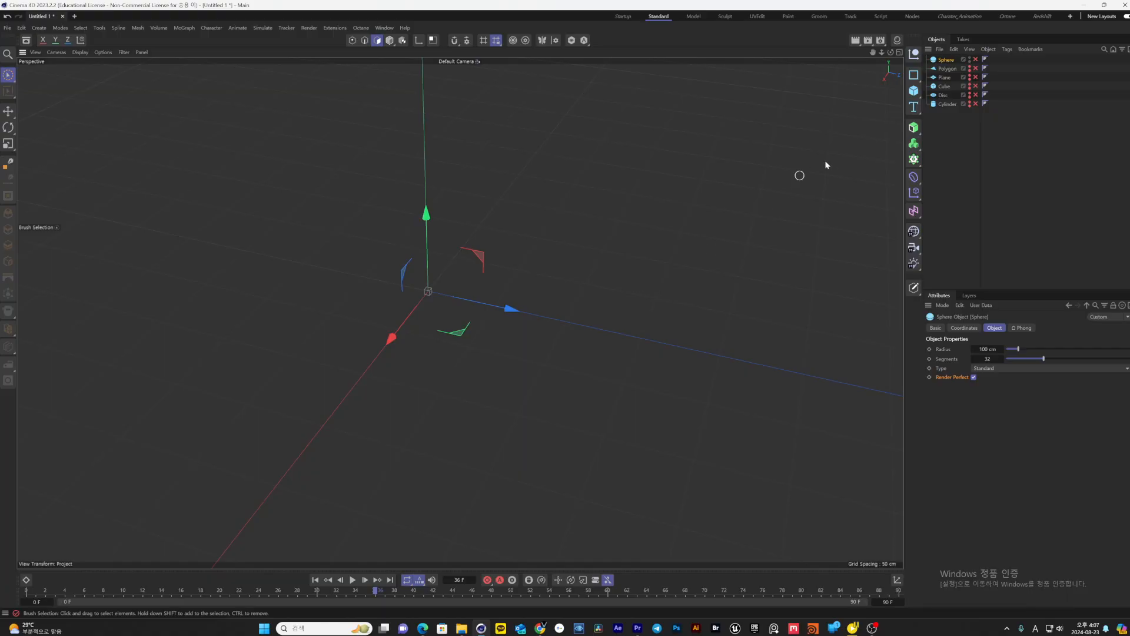
{"action": "left_click", "coordinate": [914, 93]}
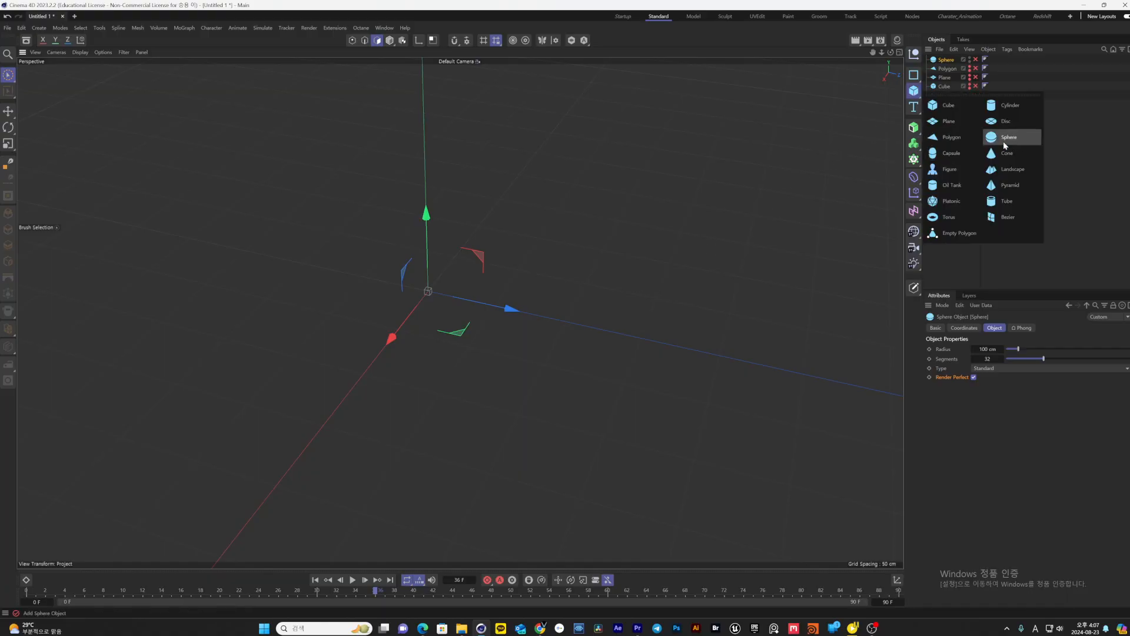
{"action": "left_click", "coordinate": [955, 156]}
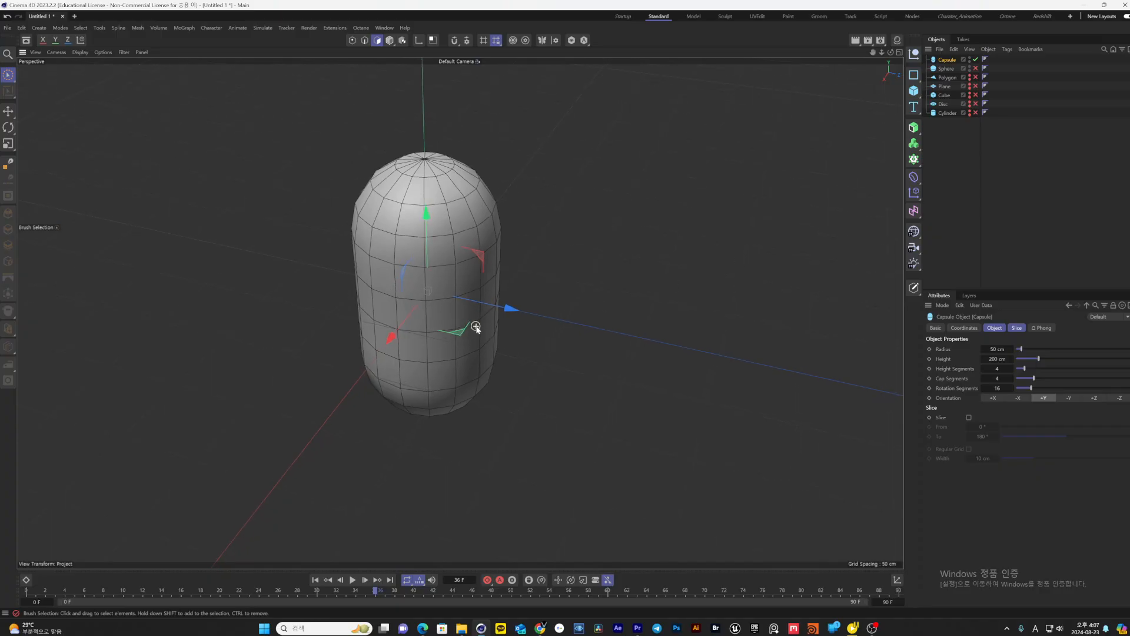
{"action": "left_click_drag", "start_coordinate": [595, 310], "coordinate": [553, 317], "text": "alt"}
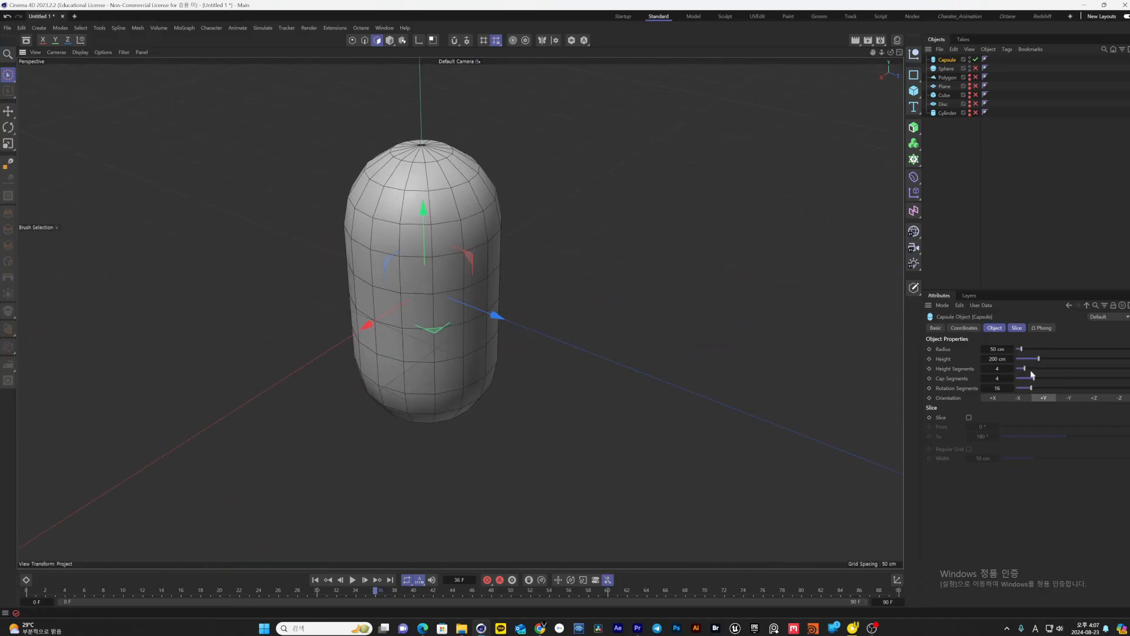
Set the capsule to radius 56 cm, height 362 cm, 1 height segment, 7 cap segments and 27 rotation segments
{"action": "left_click", "coordinate": [1002, 329]}
{"action": "left_click", "coordinate": [963, 327]}
{"action": "left_click", "coordinate": [994, 328]}
{"action": "left_click_drag", "start_coordinate": [1034, 378], "coordinate": [1023, 349]}
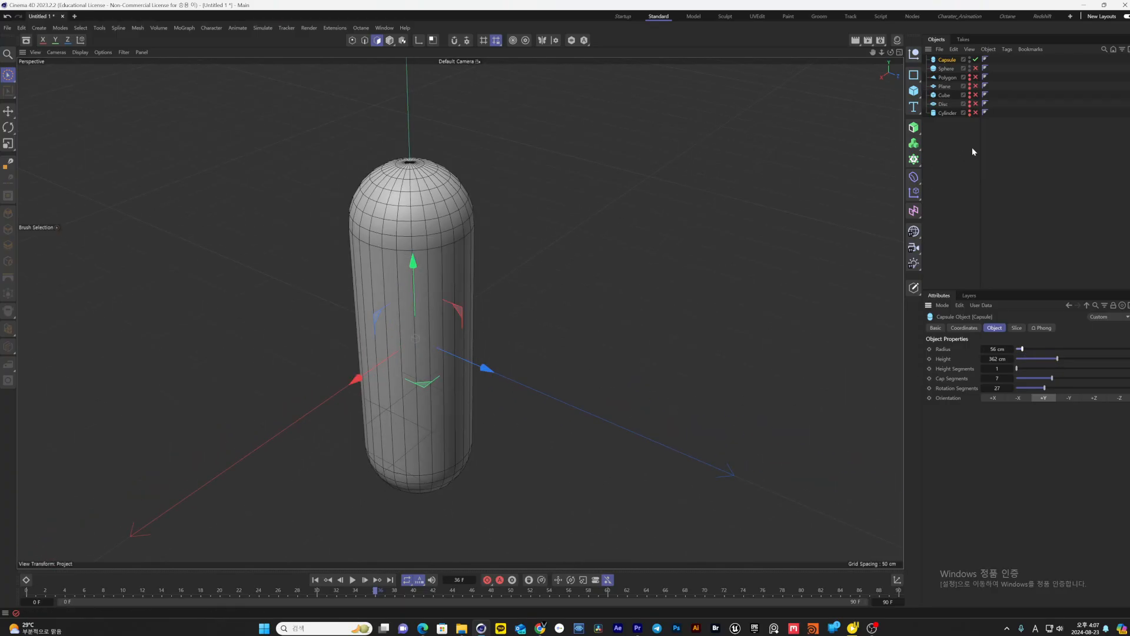
Disable the capsule and add a Cone primitive to the scene
{"action": "left_click", "coordinate": [976, 59]}
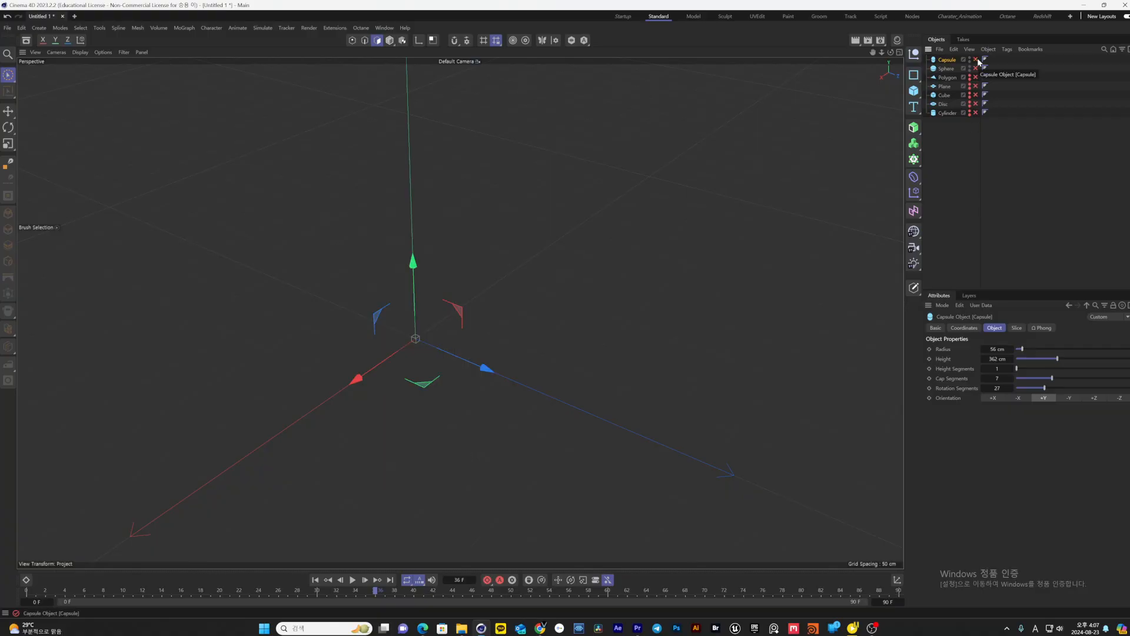
{"action": "left_click", "coordinate": [914, 91]}
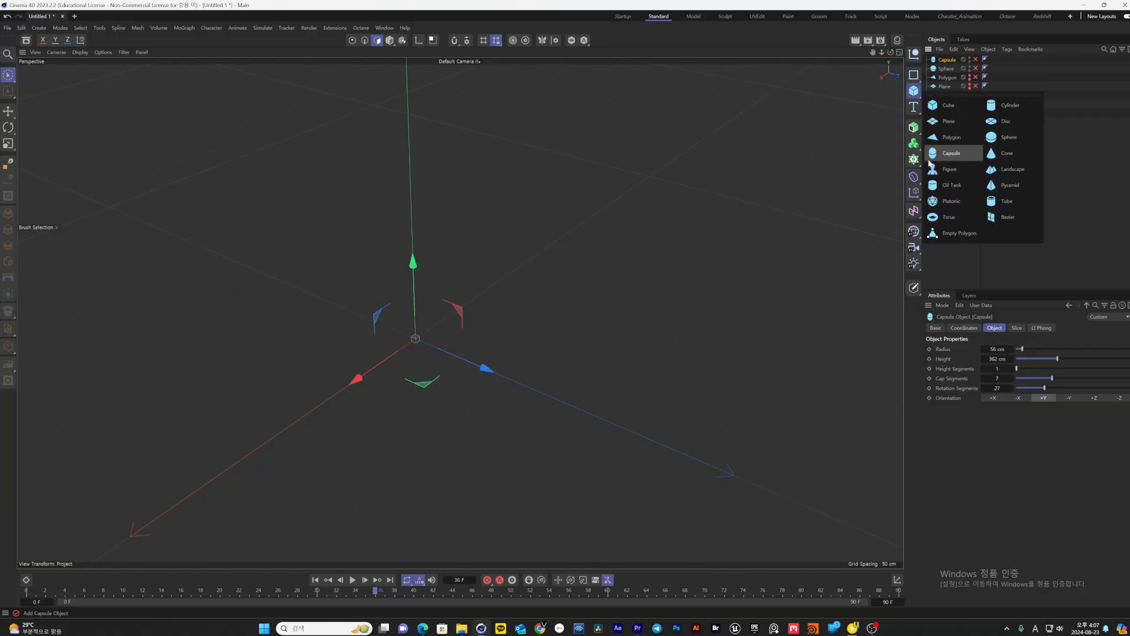
{"action": "left_click", "coordinate": [1001, 153]}
{"action": "middle_click_drag", "start_coordinate": [430, 427], "coordinate": [516, 341], "text": "alt"}
Examine the cone's cap settings and try its Caps option while viewing the base from a low angle
{"action": "left_click_drag", "start_coordinate": [518, 351], "coordinate": [567, 305], "text": "alt"}
{"action": "left_click", "coordinate": [1017, 328]}
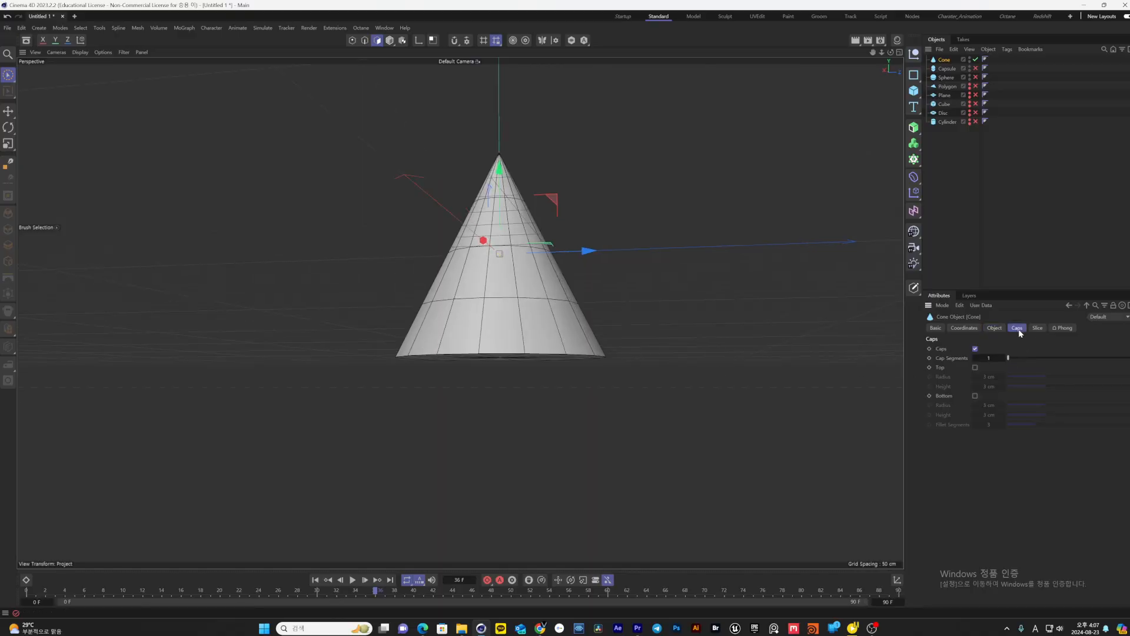
{"action": "left_click", "coordinate": [975, 349]}
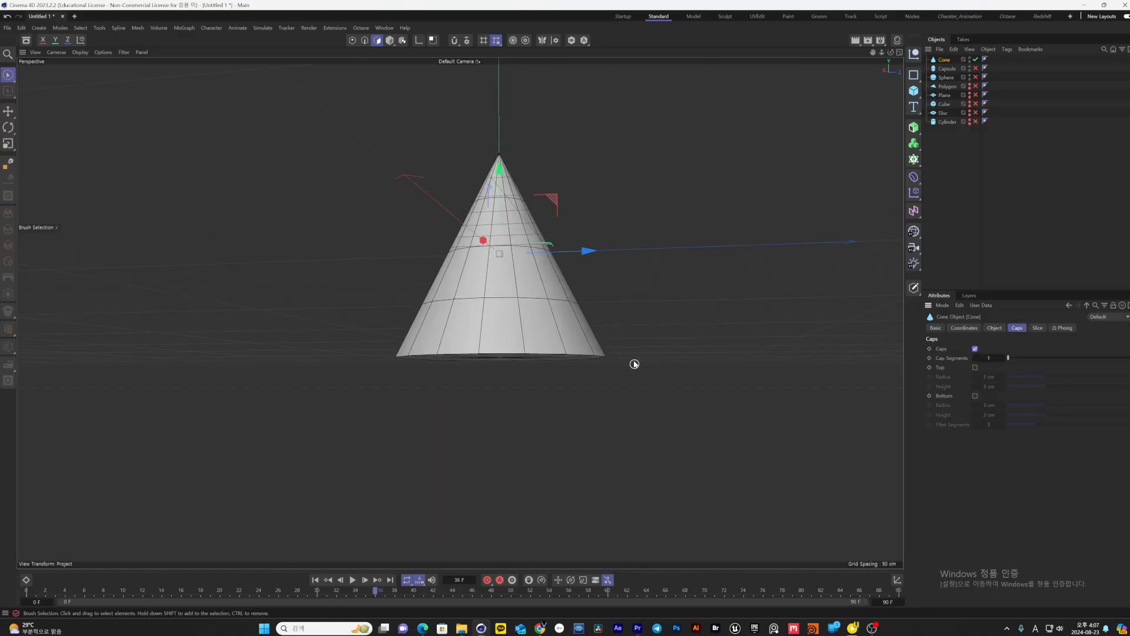
Turn the cone's caps off and back on while viewing its base
{"action": "left_click_drag", "start_coordinate": [634, 363], "coordinate": [715, 341], "text": "alt"}
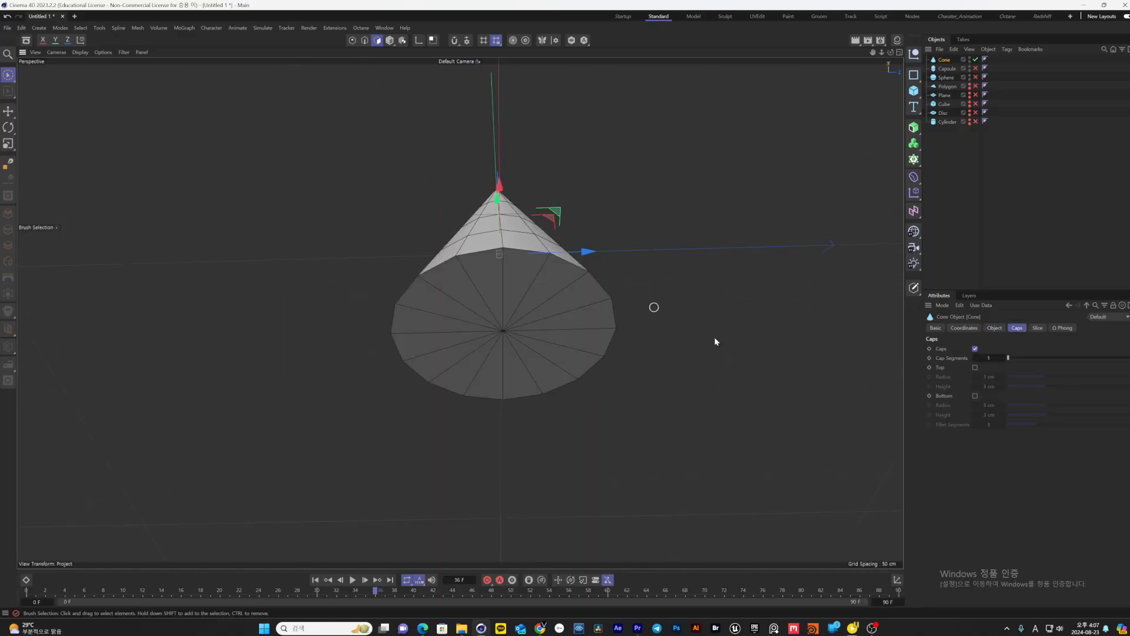
{"action": "left_click", "coordinate": [976, 349]}
{"action": "left_click", "coordinate": [975, 349]}
{"action": "left_click_drag", "start_coordinate": [734, 345], "coordinate": [585, 351], "text": "alt"}
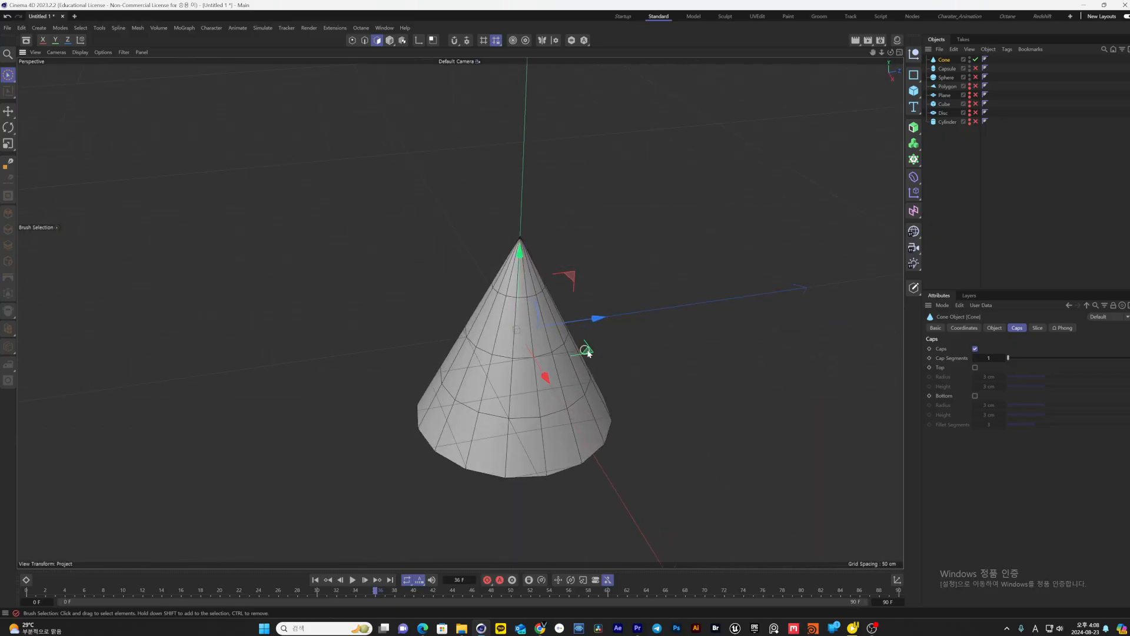
Enable both the top and bottom fillets in the cone's caps settings
{"action": "left_click", "coordinate": [975, 367]}
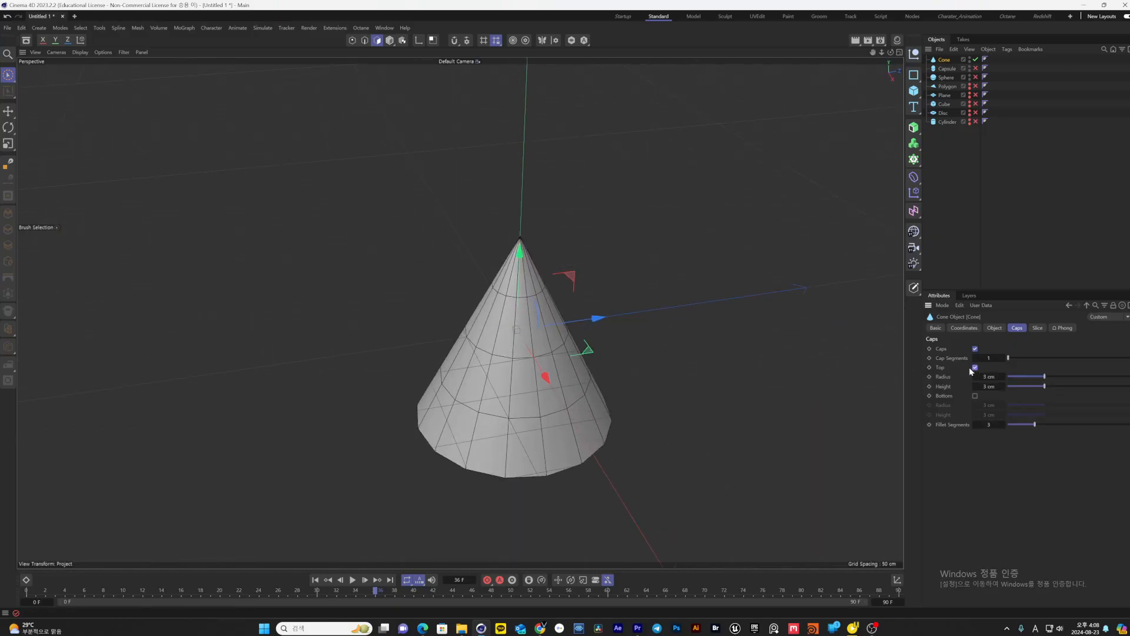
{"action": "left_click", "coordinate": [975, 396]}
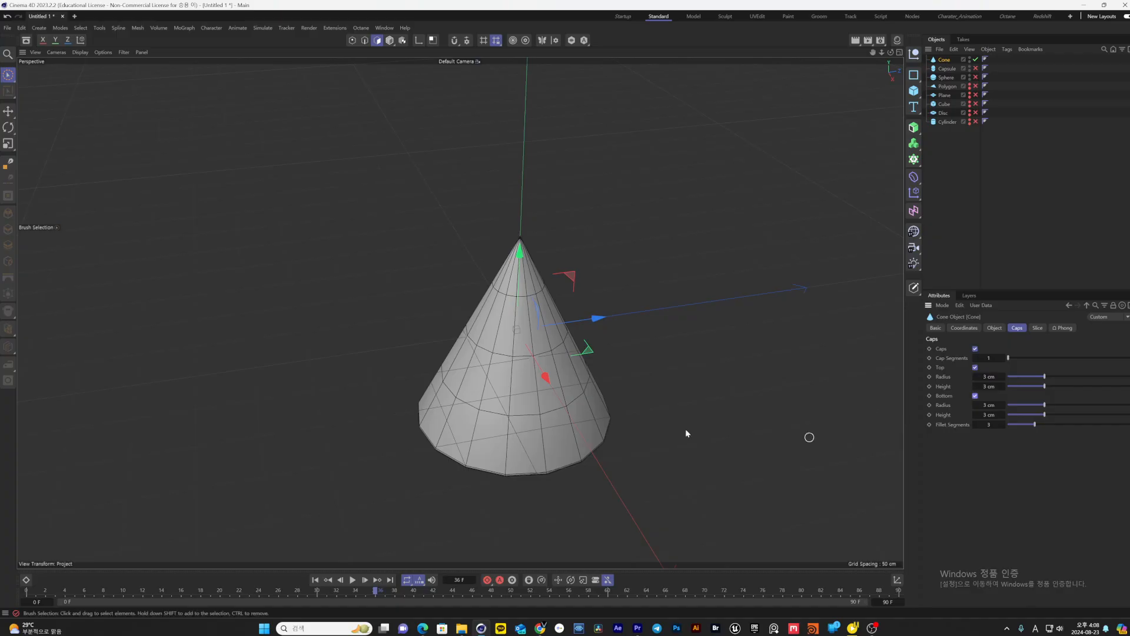
{"action": "left_click_drag", "start_coordinate": [685, 428], "coordinate": [540, 374], "text": "alt"}
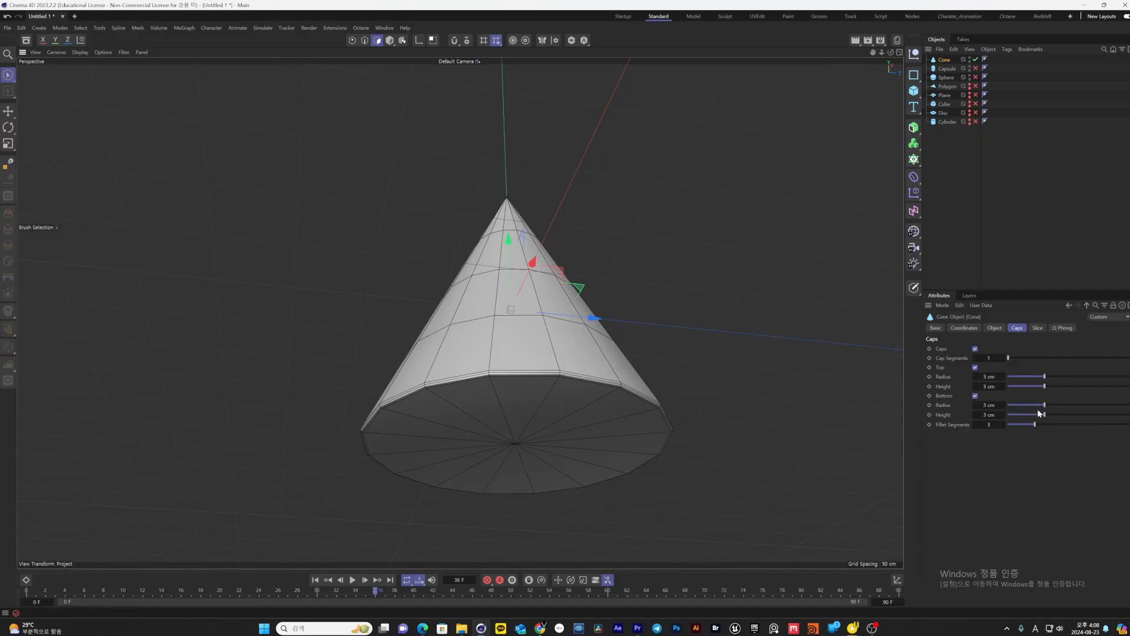
Set the cone's fillet segments to 6 and inspect the rounded base edge and tip
{"action": "left_click_drag", "start_coordinate": [1044, 405], "coordinate": [1085, 421]}
{"action": "left_click_drag", "start_coordinate": [710, 442], "coordinate": [595, 465], "text": "alt"}
{"action": "scroll", "coordinate": [558, 450], "scroll_direction": "up", "scroll_amount": 4}
{"action": "scroll", "coordinate": [563, 378], "scroll_direction": "down", "scroll_amount": 1}
{"action": "scroll", "coordinate": [563, 380], "scroll_direction": "down", "scroll_amount": 3}
{"action": "left_click_drag", "start_coordinate": [542, 276], "coordinate": [565, 365], "text": "alt"}
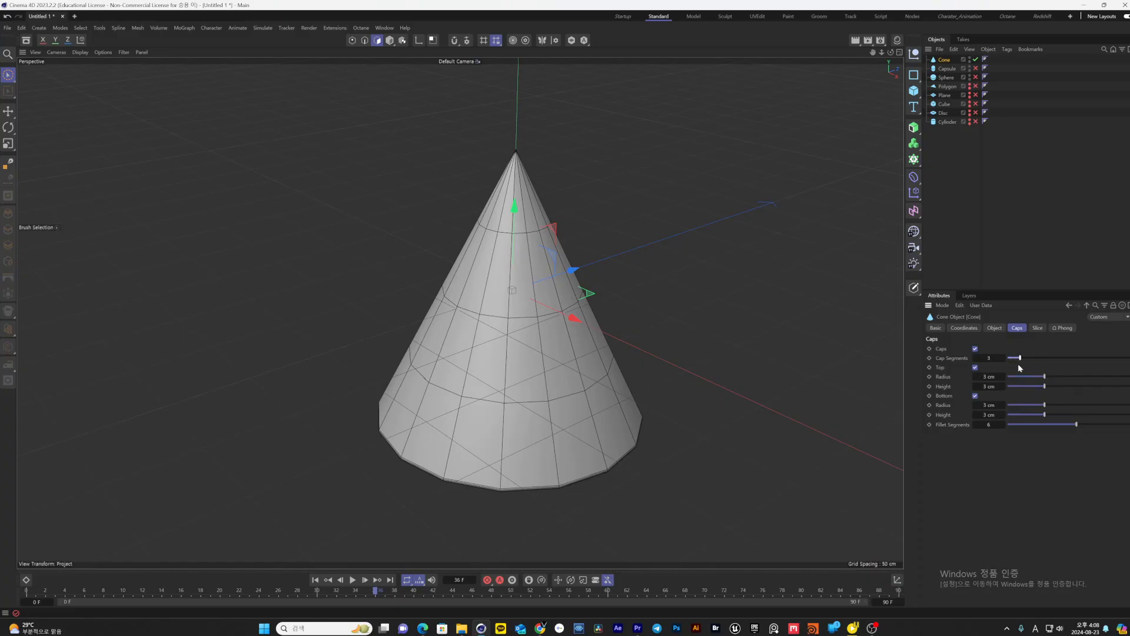
Turn the cone's top fillet off and back on to compare the tip
{"action": "left_click", "coordinate": [974, 368]}
{"action": "left_click", "coordinate": [974, 368]}
{"action": "left_click_drag", "start_coordinate": [612, 306], "coordinate": [558, 331], "text": "alt"}
{"action": "scroll", "coordinate": [557, 327], "scroll_direction": "up", "scroll_amount": 2}
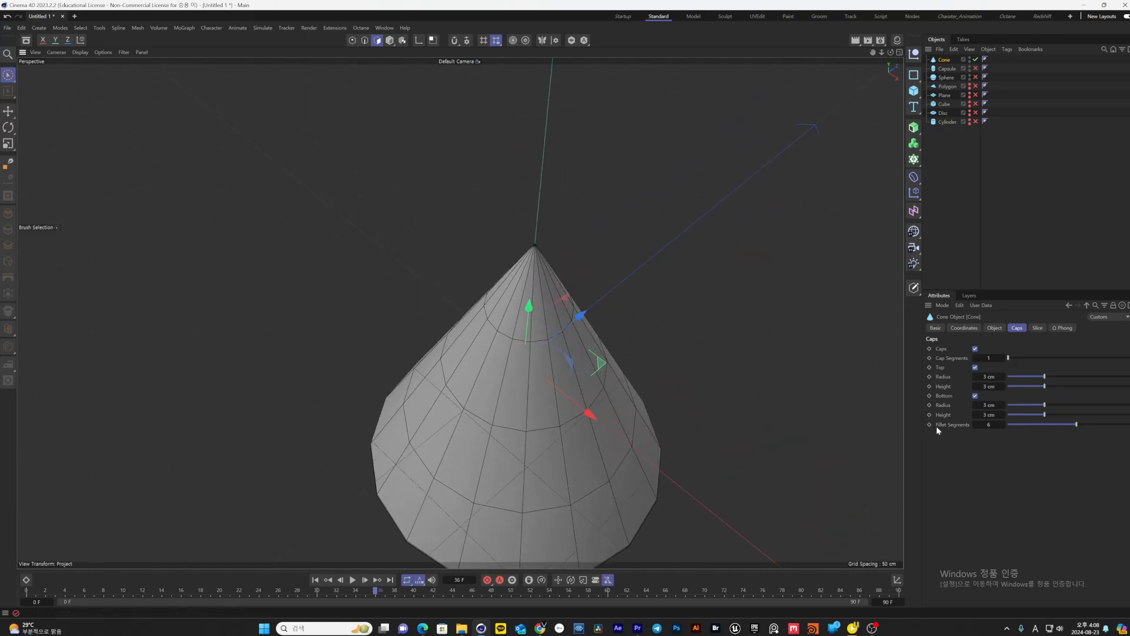
Set the height of the cone's top fillet to 6 cm
{"action": "mouse_move", "coordinate": [1022, 386]}
{"action": "left_mouse_down"}
{"action": "mouse_move", "coordinate": [1056, 383]}
{"action": "mouse_move", "coordinate": [1040, 378]}
{"action": "left_mouse_up"}
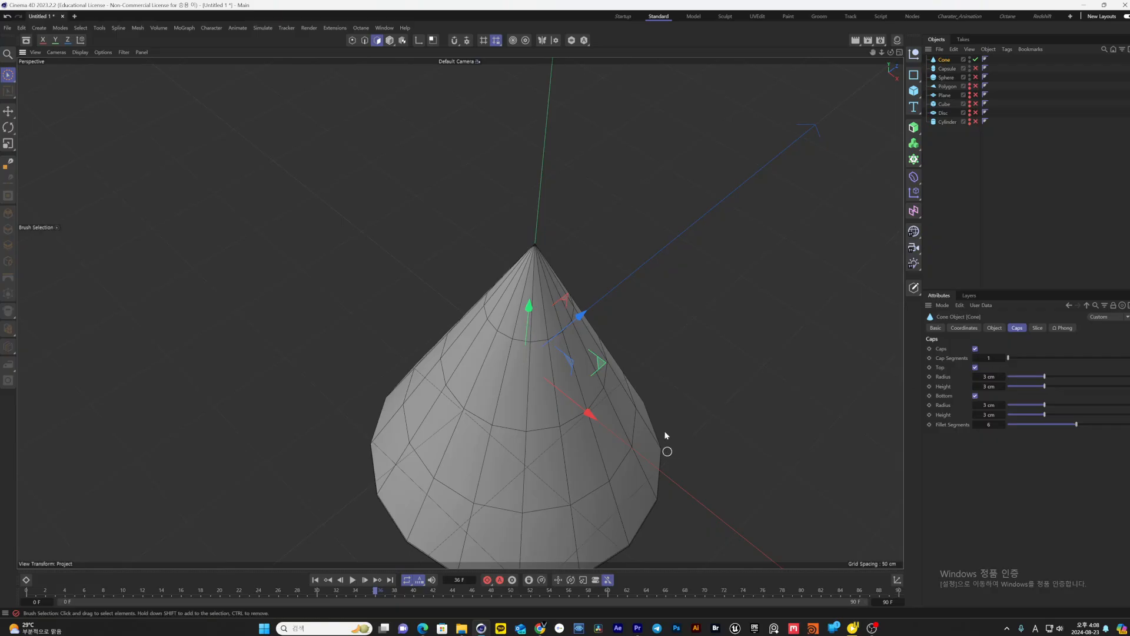
{"action": "left_click_drag", "start_coordinate": [663, 436], "coordinate": [716, 340], "text": "alt"}
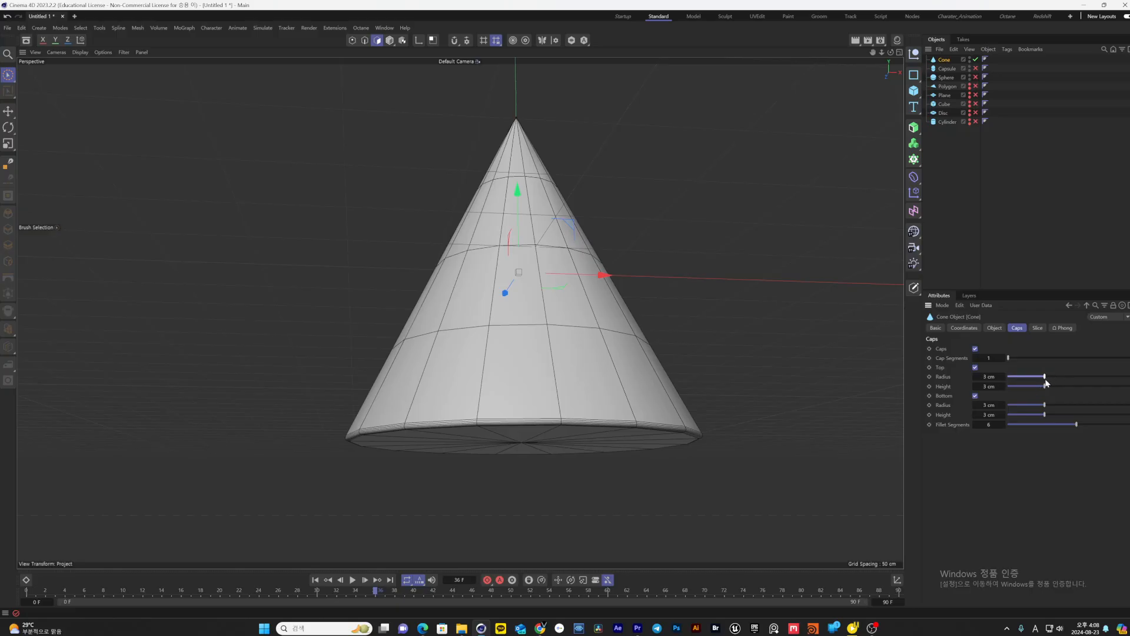
{"action": "left_click_drag", "start_coordinate": [1044, 386], "coordinate": [1091, 386]}
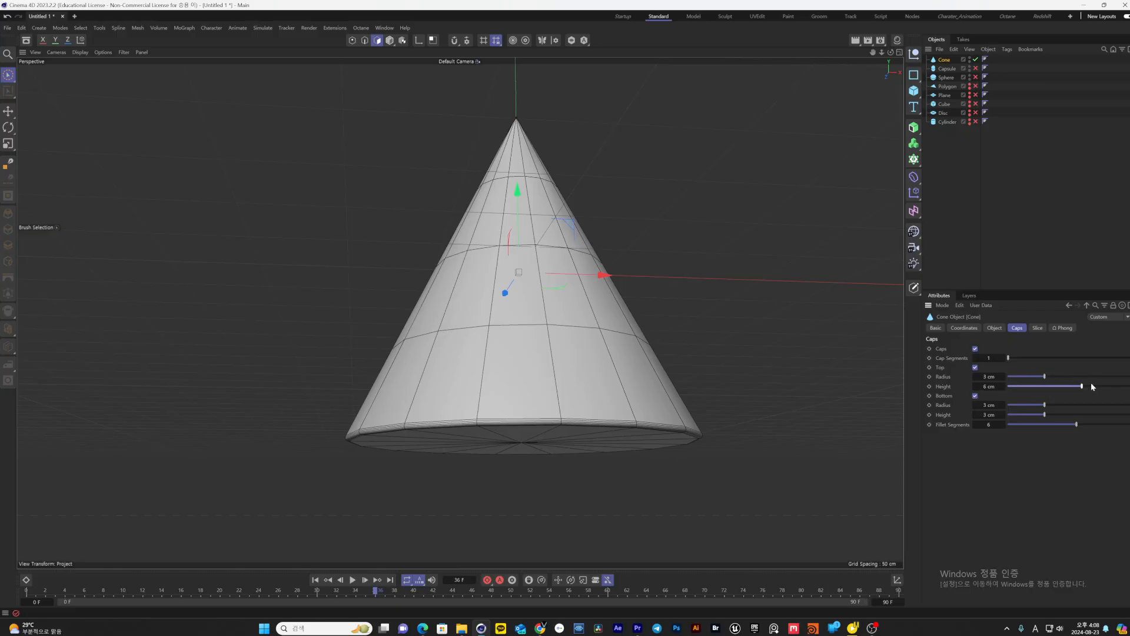
Enable slicing on the cone and extend the slice's end angle to 360°
{"action": "left_click", "coordinate": [1037, 327]}
{"action": "left_click", "coordinate": [969, 348]}
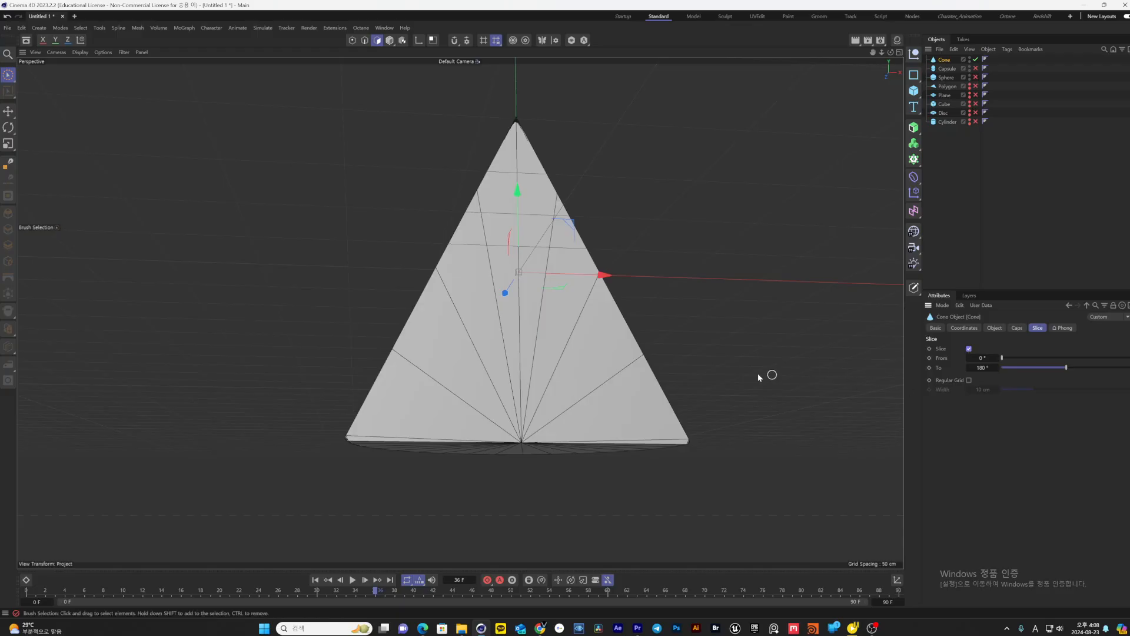
{"action": "left_click_drag", "start_coordinate": [759, 373], "coordinate": [966, 357], "text": "alt"}
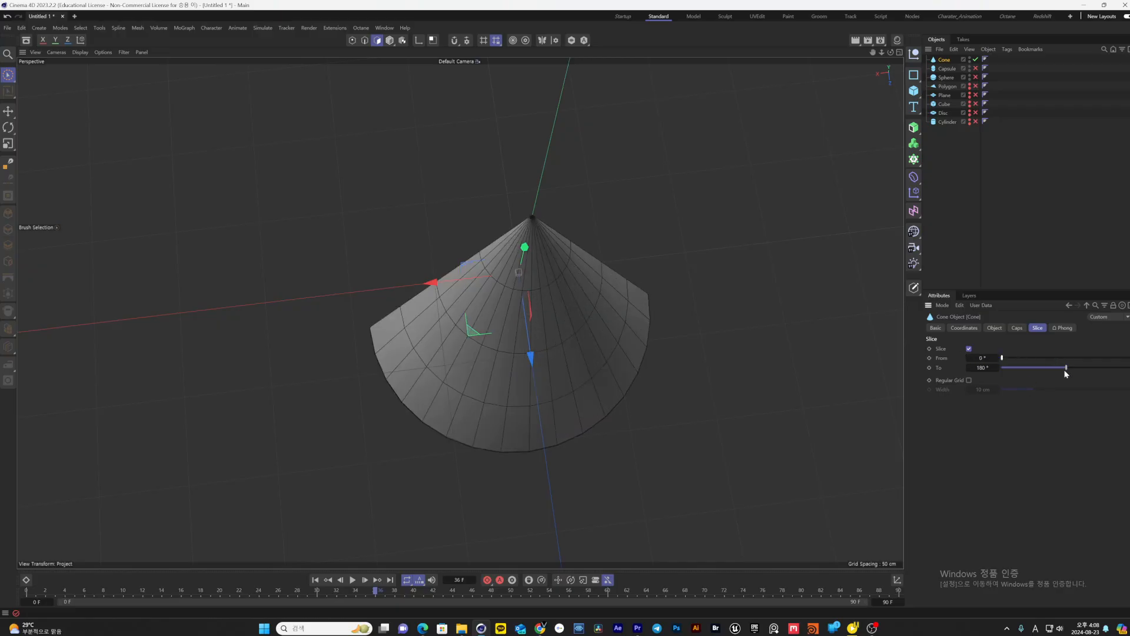
{"action": "left_click_drag", "start_coordinate": [1067, 372], "coordinate": [1124, 369]}
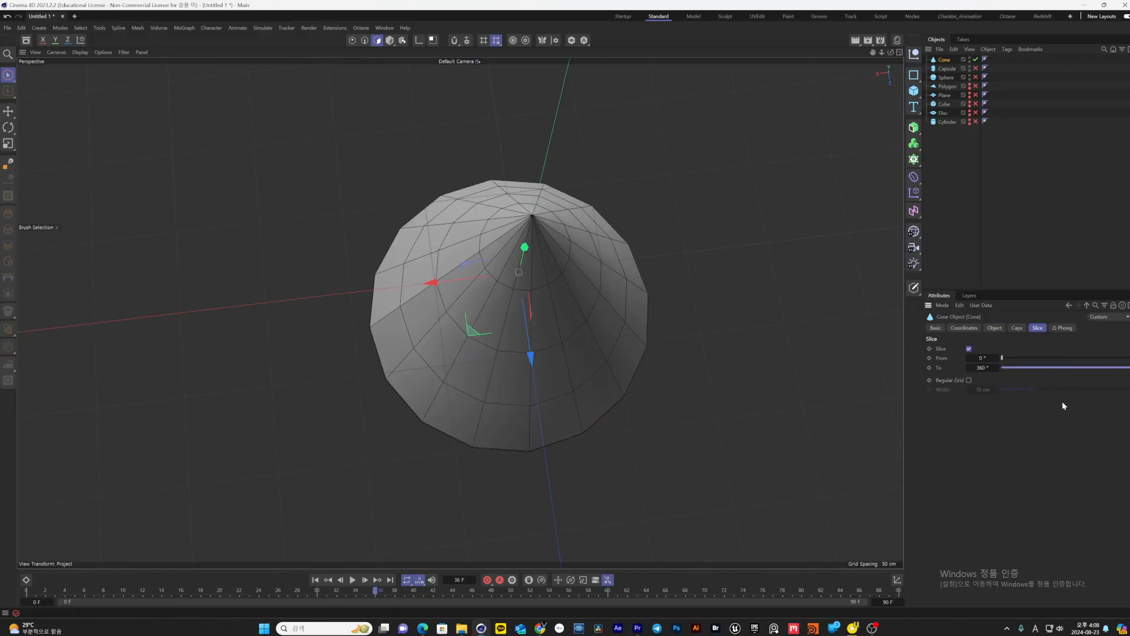
Try the regular grid option and a different grid width on the cone's slice, and turn the option off
{"action": "left_click_drag", "start_coordinate": [737, 453], "coordinate": [749, 392], "text": "alt"}
{"action": "left_click", "coordinate": [969, 380]}
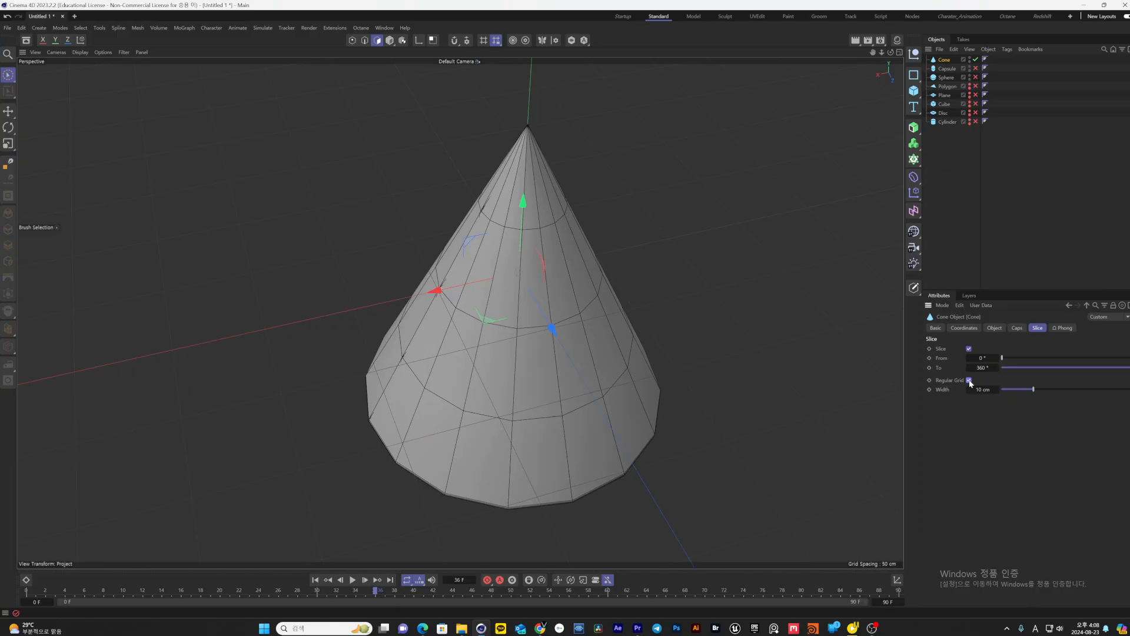
{"action": "left_click_drag", "start_coordinate": [1033, 389], "coordinate": [1076, 393]}
{"action": "key", "text": "ctrl+z"}
{"action": "left_click_drag", "start_coordinate": [596, 394], "coordinate": [721, 397], "text": "alt"}
{"action": "left_click", "coordinate": [968, 381]}
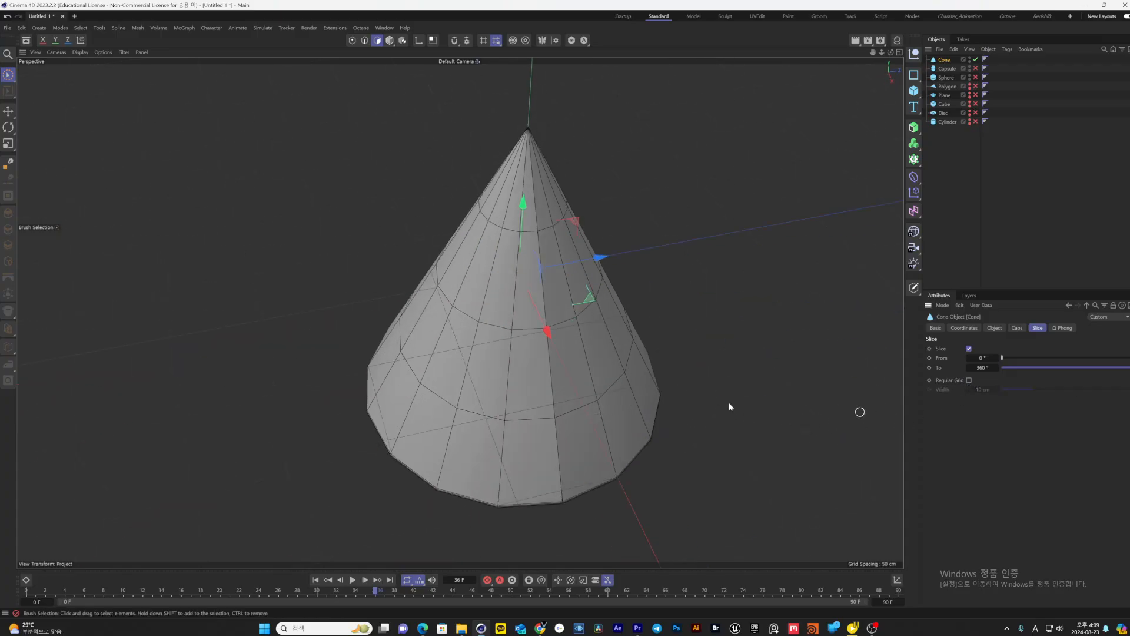
Inspect the full cone once more and disable it in the scene
{"action": "scroll", "coordinate": [634, 400], "scroll_direction": "up", "scroll_amount": 3}
{"action": "scroll", "coordinate": [596, 421], "scroll_direction": "down", "scroll_amount": 2}
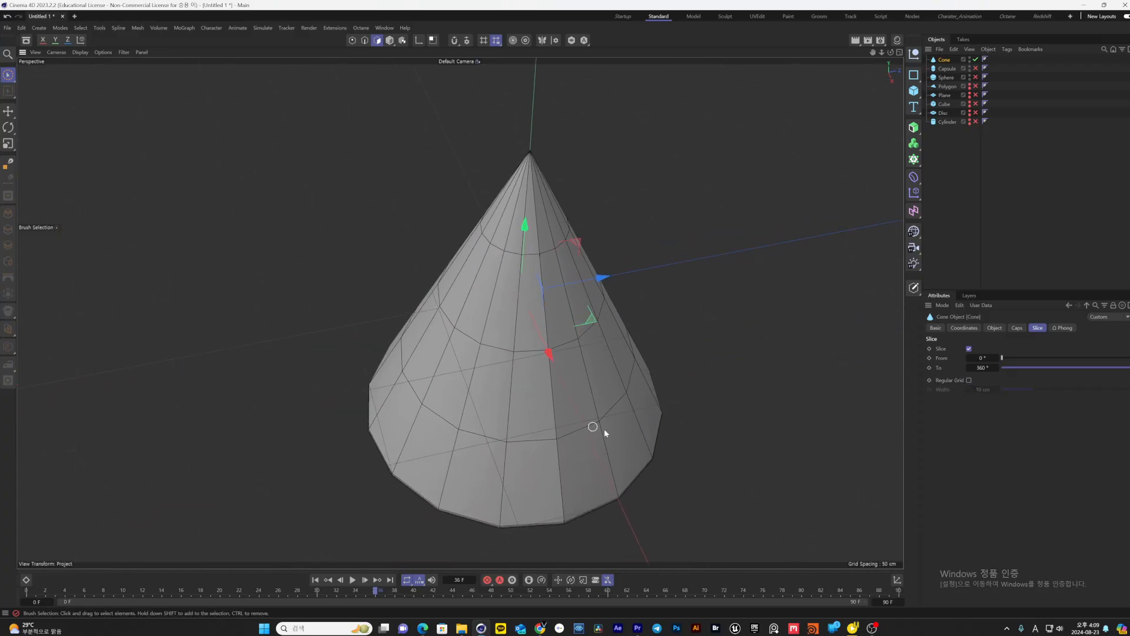
{"action": "left_click_drag", "start_coordinate": [603, 429], "coordinate": [498, 418], "text": "alt"}
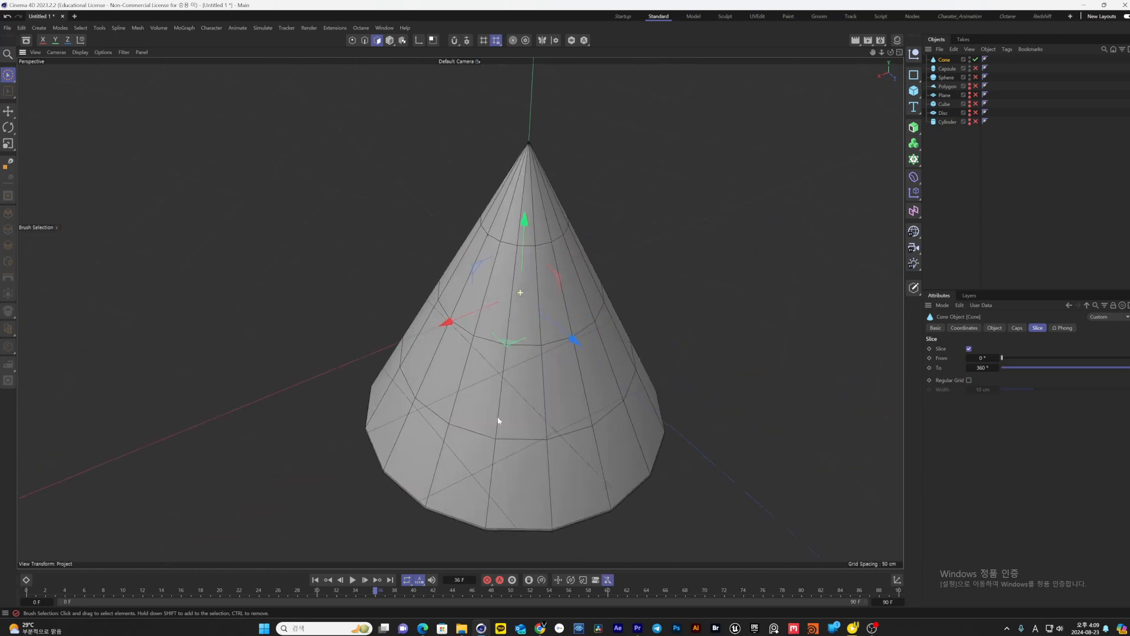
{"action": "left_click", "coordinate": [975, 60]}
Add a landscape primitive to the scene and frame its terrain in the view
{"action": "left_click", "coordinate": [912, 94]}
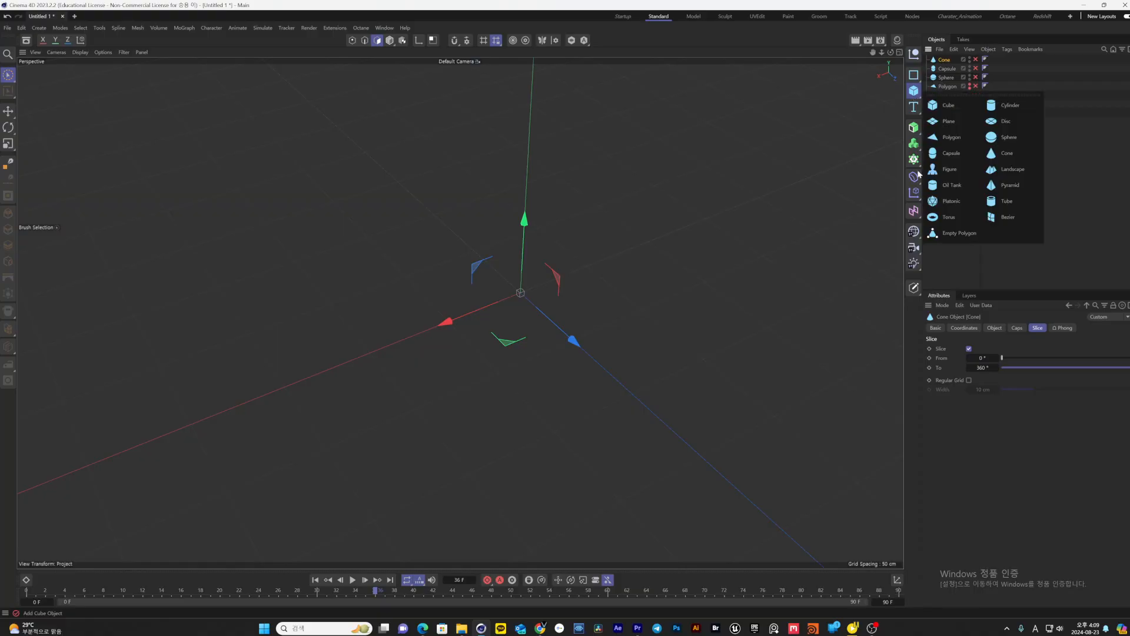
{"action": "left_click", "coordinate": [1012, 169]}
{"action": "scroll", "coordinate": [497, 447], "scroll_direction": "down", "scroll_amount": 5}
{"action": "left_click_drag", "start_coordinate": [637, 445], "coordinate": [537, 390], "text": "alt"}
{"action": "left_click_drag", "start_coordinate": [840, 424], "coordinate": [578, 371], "text": "alt"}
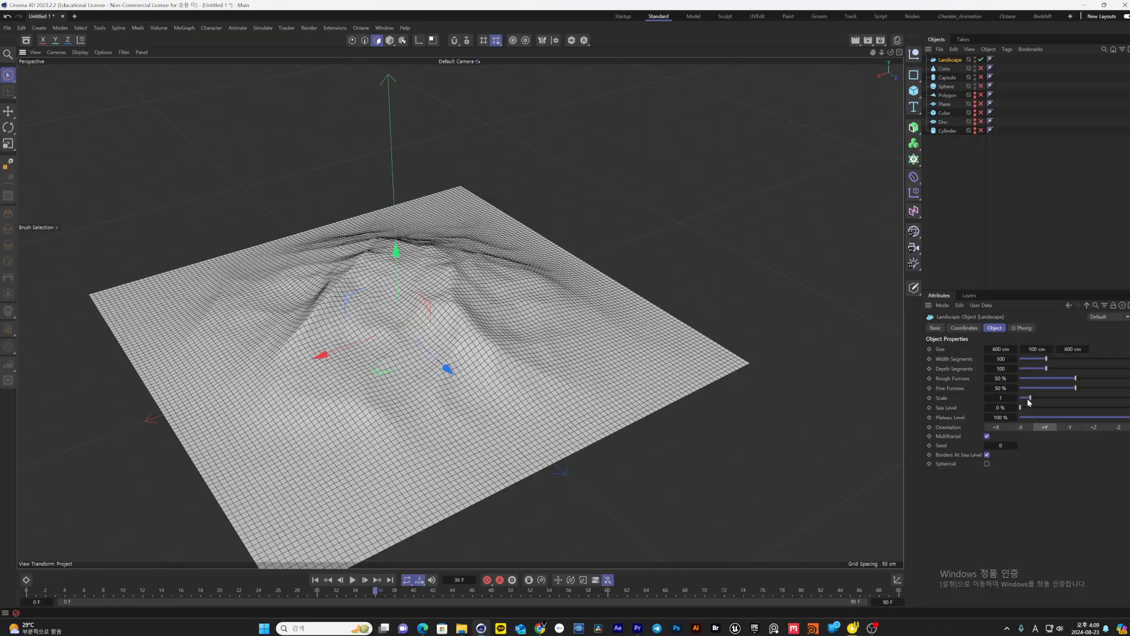
Set the landscape's rough furrows to 23%, scale to 3.66, sea level to 25% and seed to 42
{"action": "left_click_drag", "start_coordinate": [1029, 400], "coordinate": [1051, 367]}
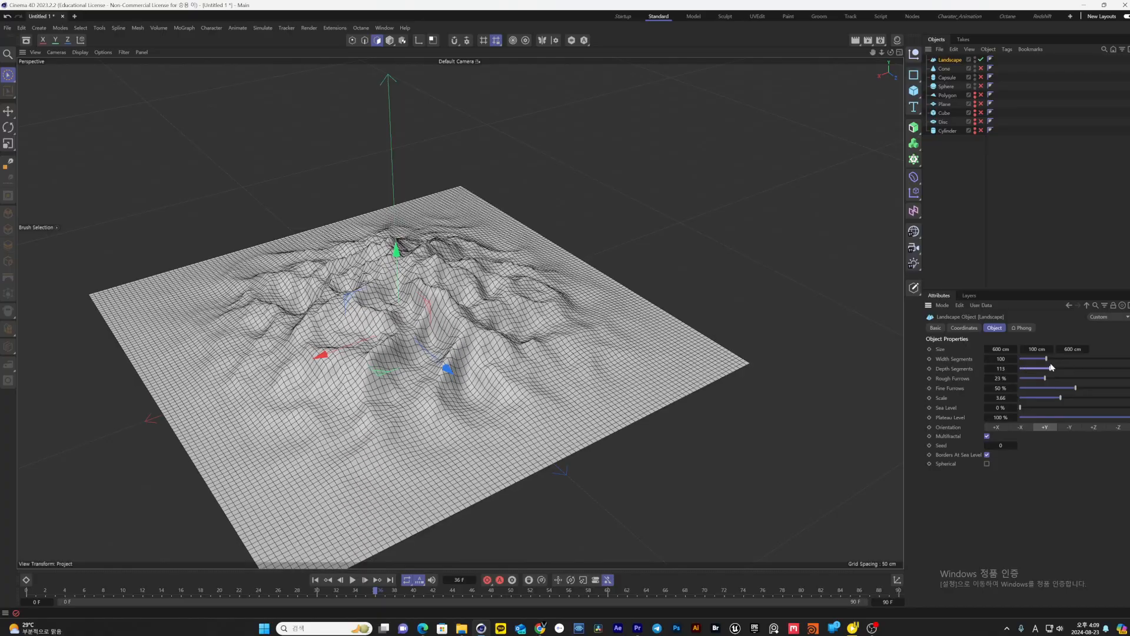
{"action": "key", "text": "ctrl+z"}
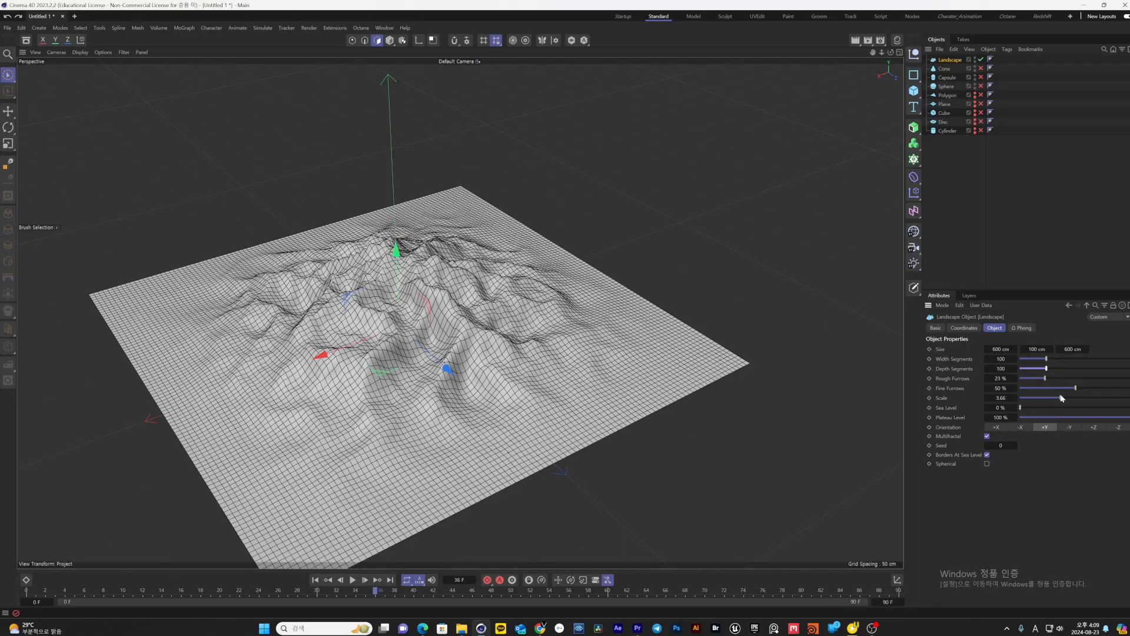
{"action": "left_click_drag", "start_coordinate": [1042, 408], "coordinate": [1048, 407]}
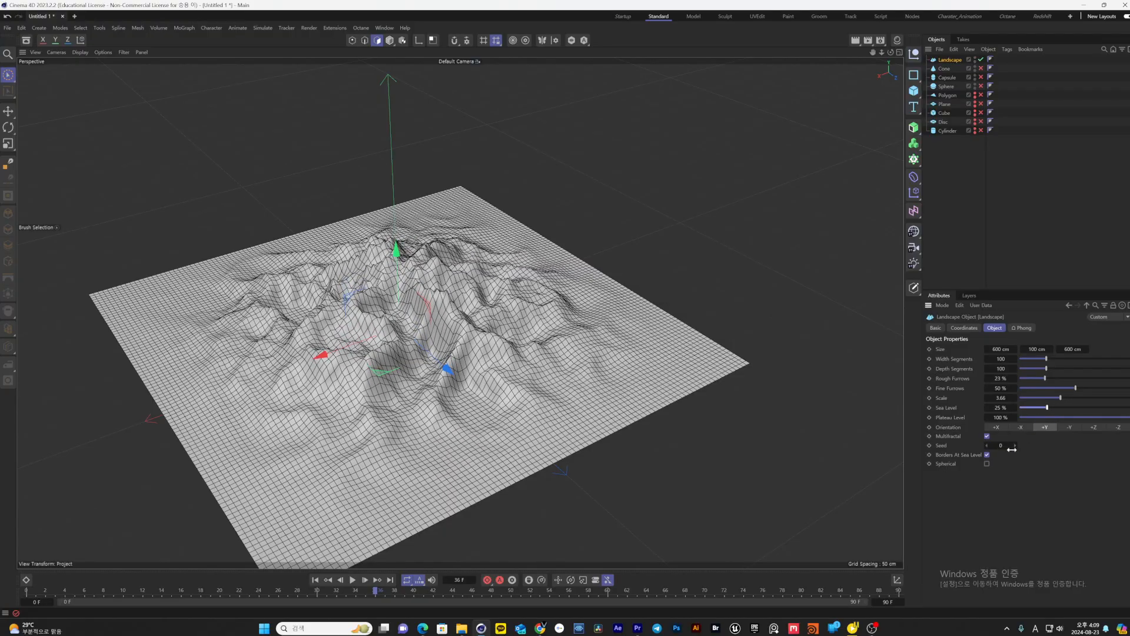
{"action": "left_click_drag", "start_coordinate": [1011, 449], "coordinate": [1025, 444]}
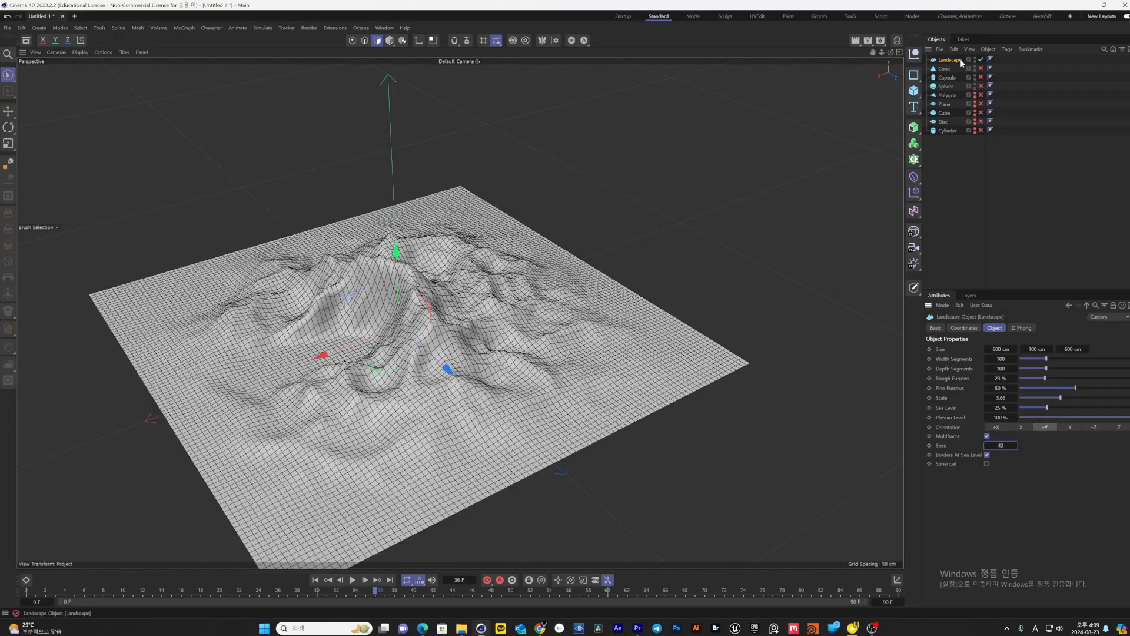
Duplicate the landscape and move the copy so that it partly overlaps the original
{"action": "left_click_drag", "start_coordinate": [951, 62], "coordinate": [948, 72], "text": "ctrl"}
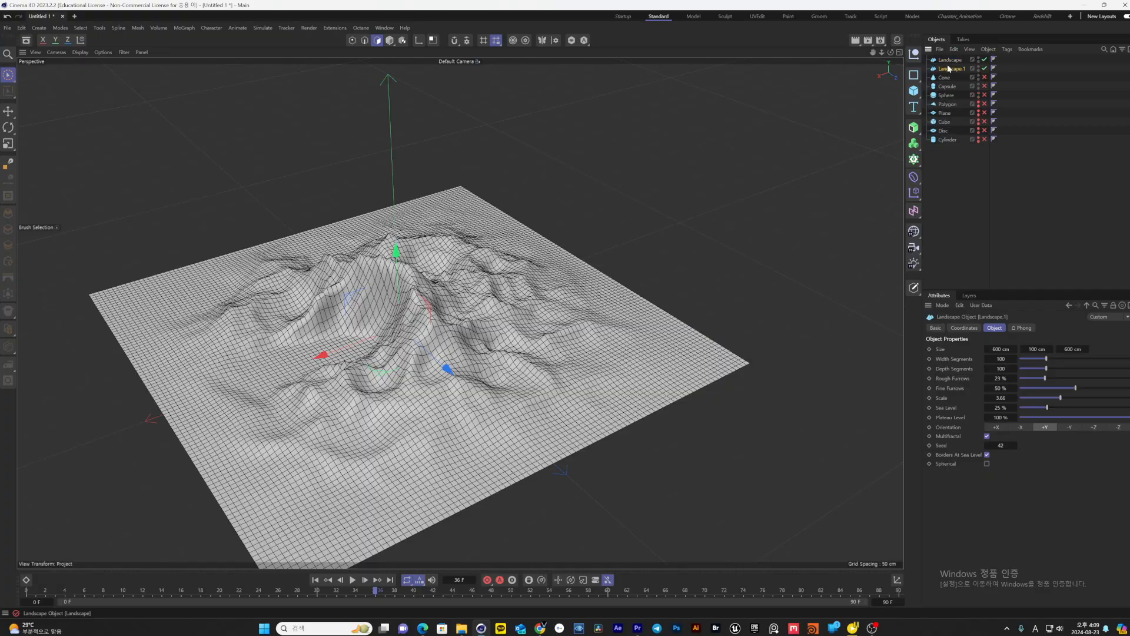
{"action": "left_click_drag", "start_coordinate": [421, 389], "coordinate": [545, 399], "text": "alt"}
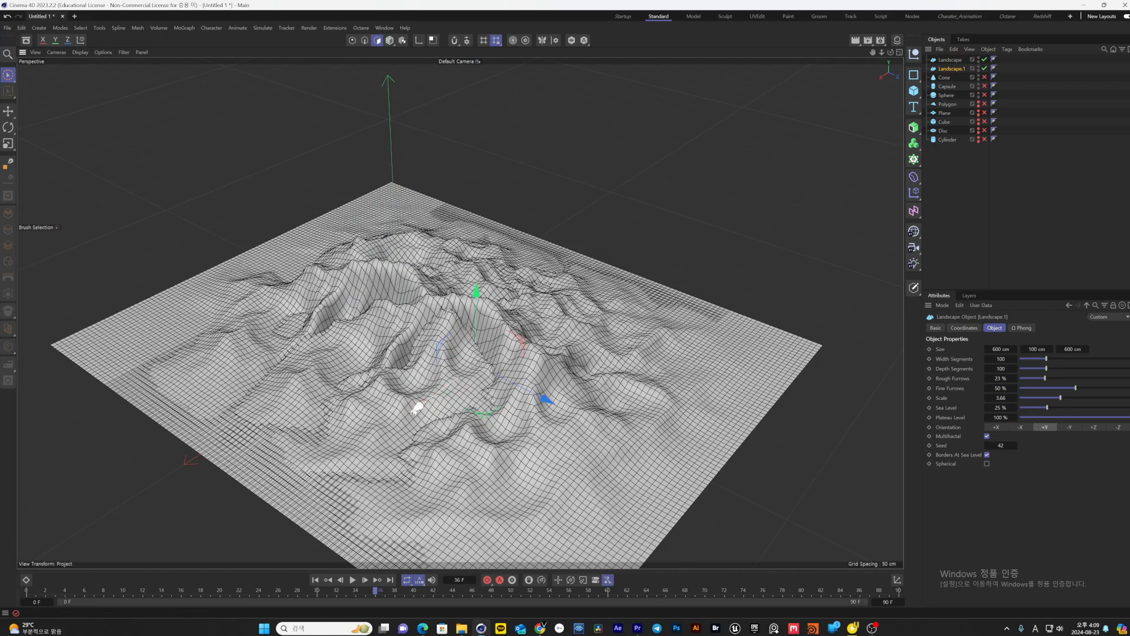
{"action": "left_click_drag", "start_coordinate": [417, 405], "coordinate": [329, 468]}
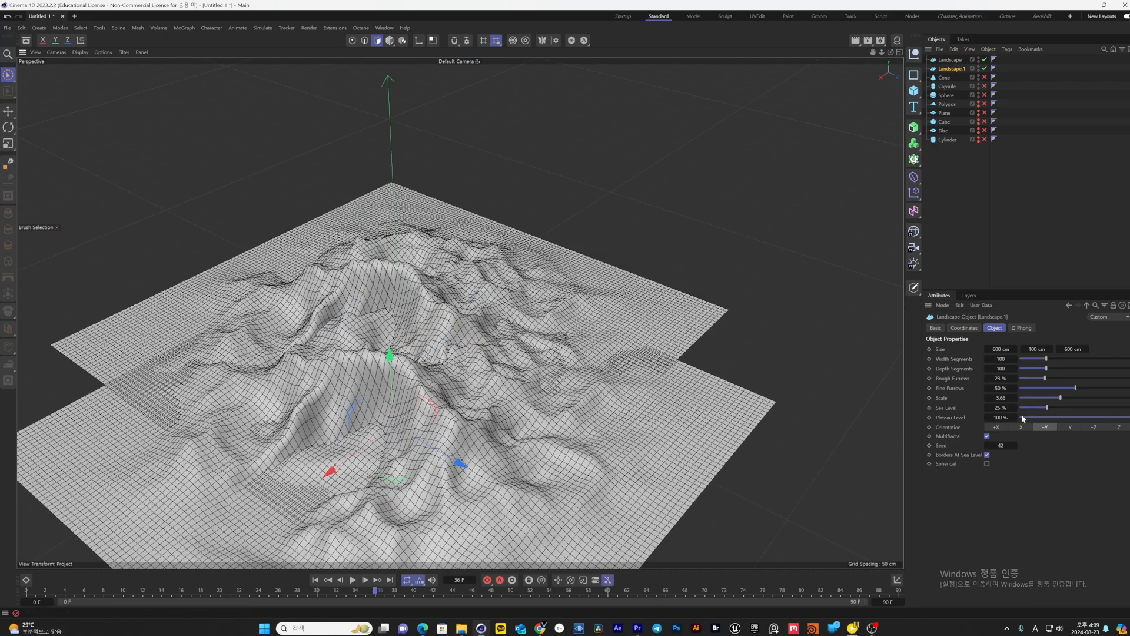
Give the copied landscape seed 25, rough furrows 90%, fine furrows 29% and scale 2.63
{"action": "left_click_drag", "start_coordinate": [1004, 446], "coordinate": [994, 448]}
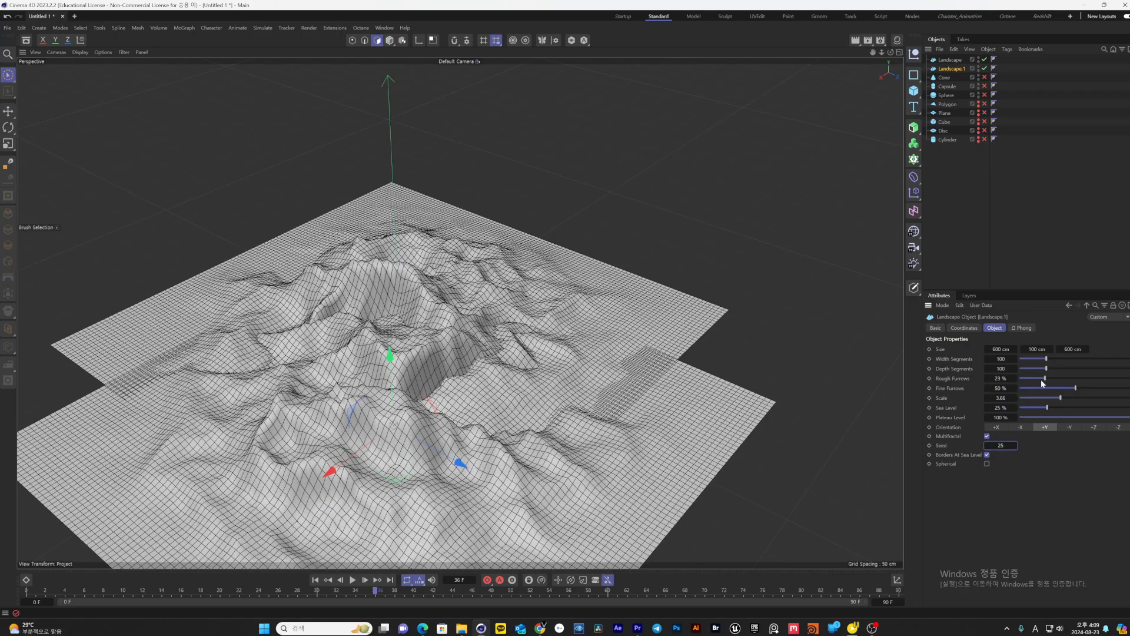
{"action": "mouse_move", "coordinate": [1041, 382]}
{"action": "left_mouse_down"}
{"action": "mouse_move", "coordinate": [1122, 373]}
{"action": "mouse_move", "coordinate": [1045, 388]}
{"action": "mouse_move", "coordinate": [1079, 395]}
{"action": "mouse_move", "coordinate": [1049, 398]}
{"action": "left_mouse_up"}
{"action": "left_click_drag", "start_coordinate": [462, 376], "coordinate": [572, 397], "text": "alt"}
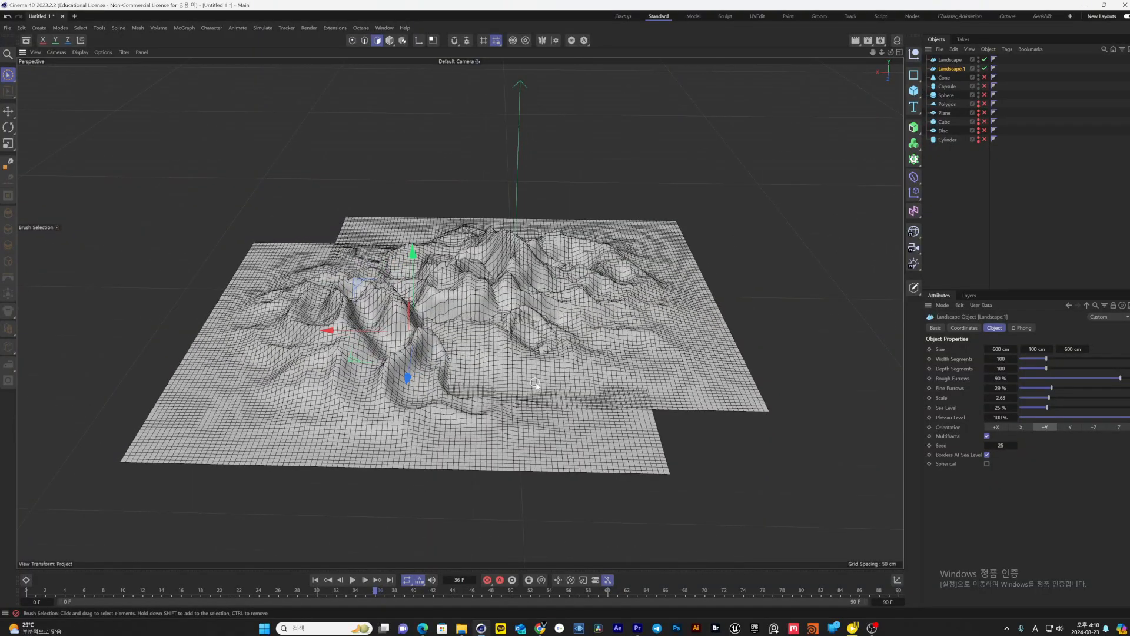
Add a pyramid primitive and disable both landscapes so only the pyramid is shown
{"action": "left_click", "coordinate": [919, 95]}
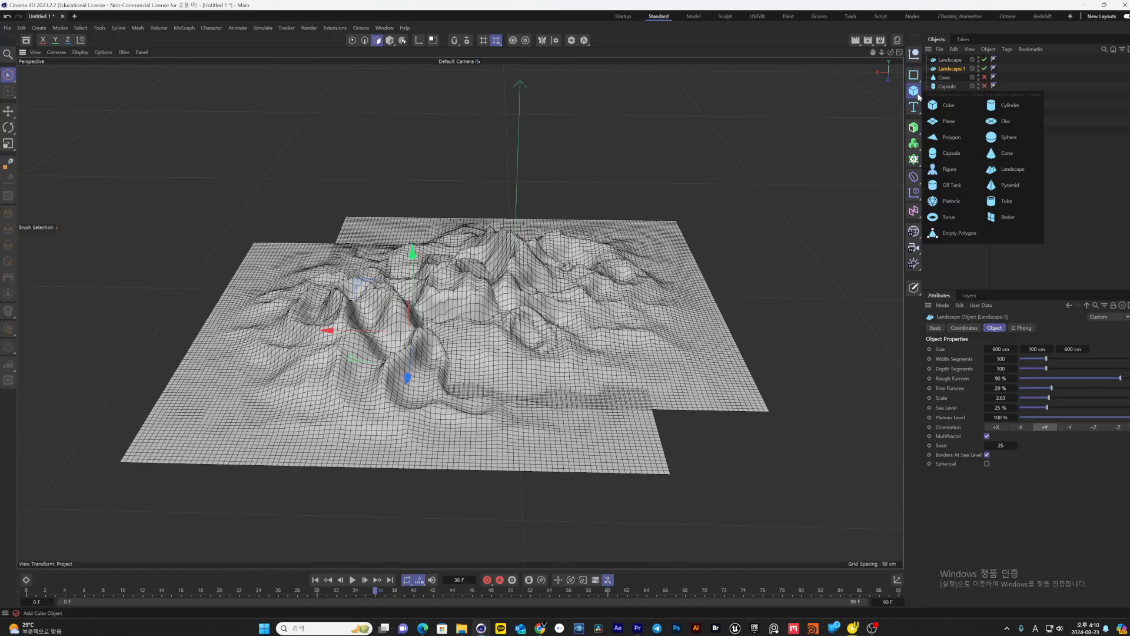
{"action": "left_click", "coordinate": [1004, 186]}
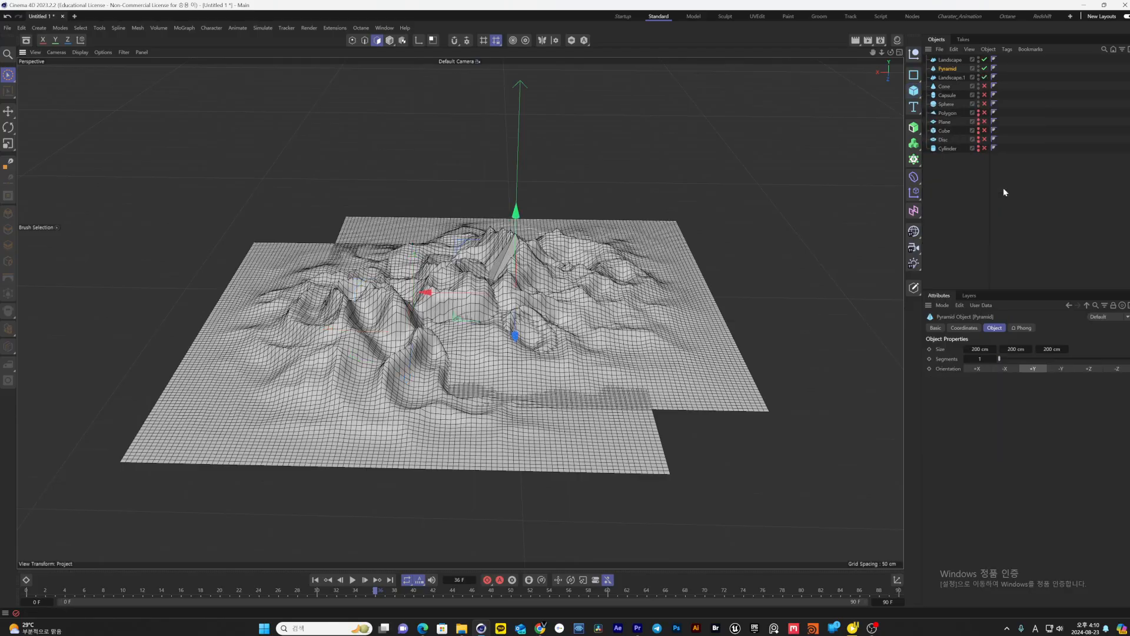
{"action": "left_click", "coordinate": [984, 60]}
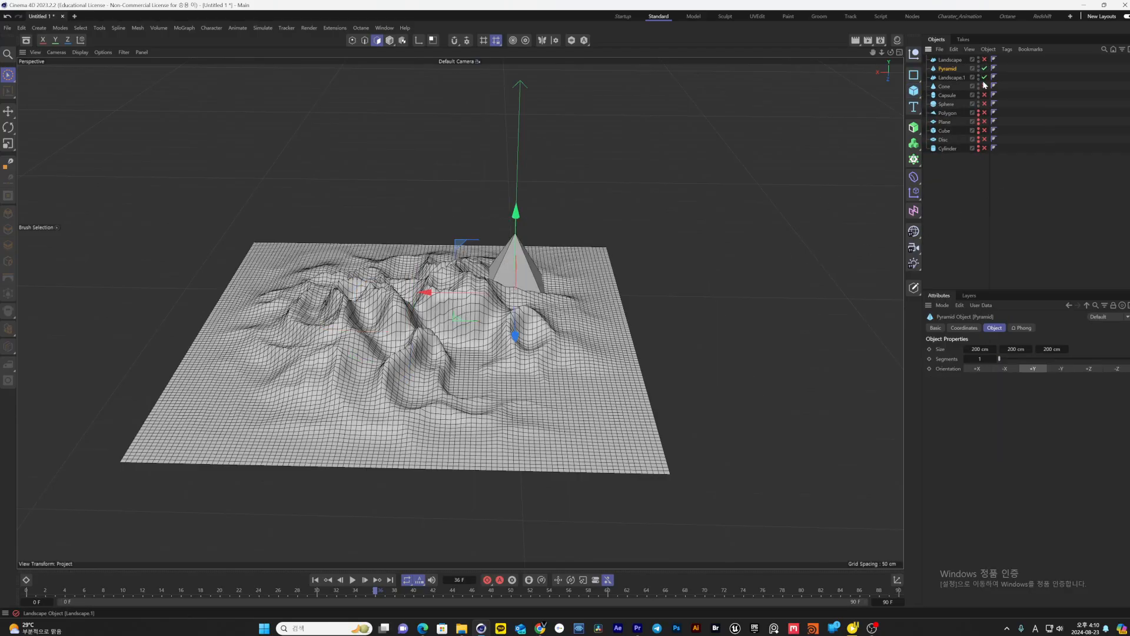
{"action": "left_click", "coordinate": [984, 77]}
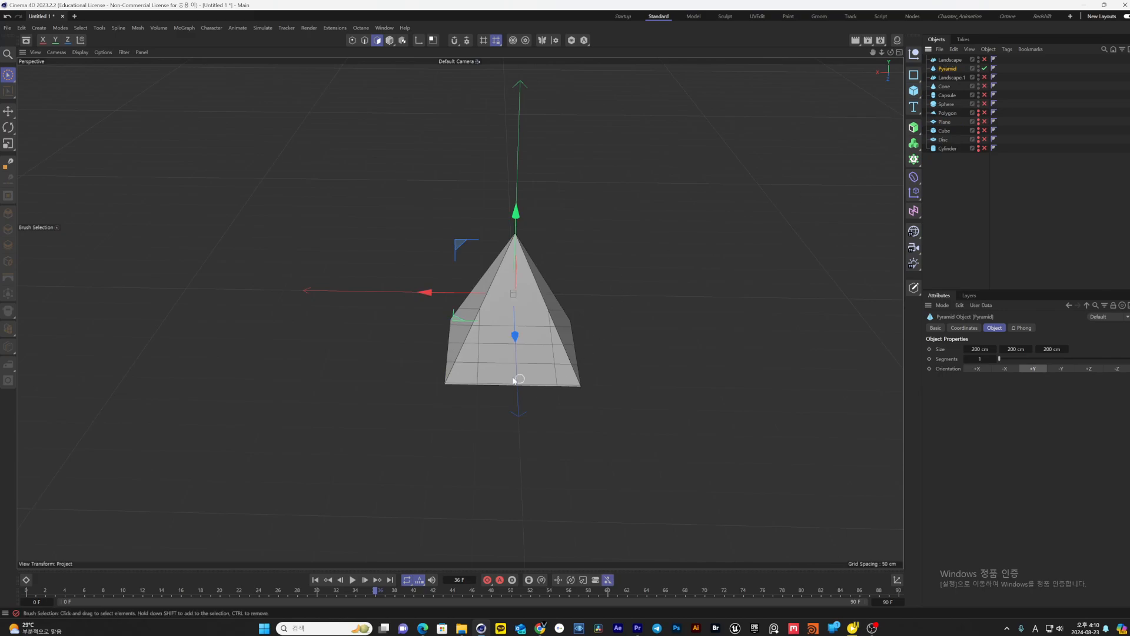
{"action": "left_click_drag", "start_coordinate": [514, 380], "coordinate": [826, 404], "text": "alt"}
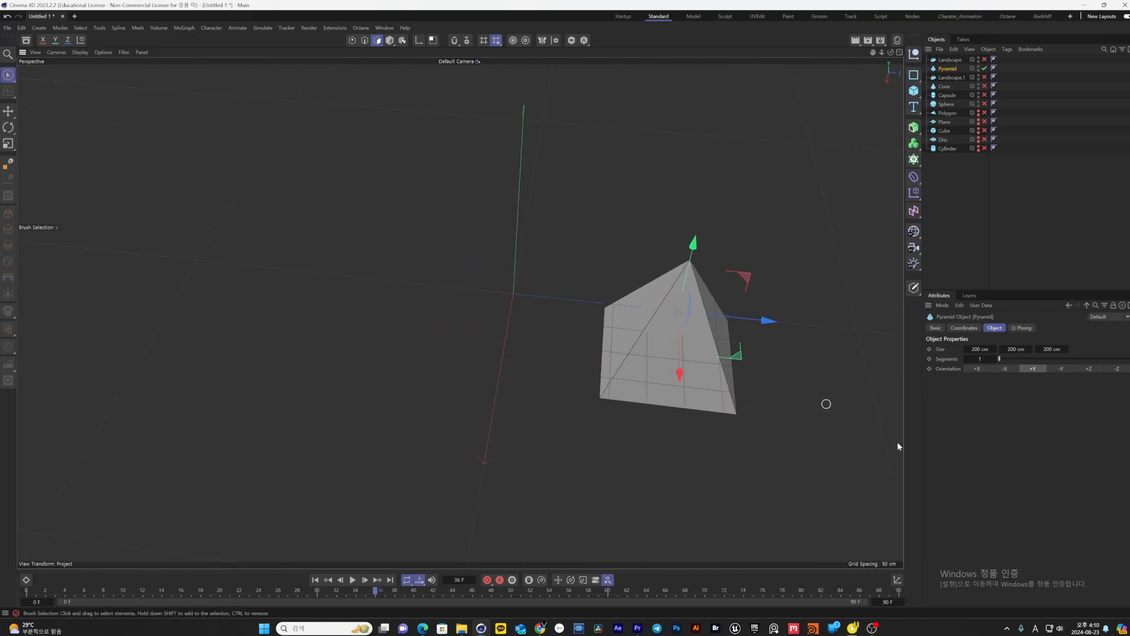
Set the pyramid's segments to 4 and open its coordinate settings
{"action": "mouse_move", "coordinate": [1004, 359]}
{"action": "left_mouse_down"}
{"action": "mouse_move", "coordinate": [1019, 359]}
{"action": "mouse_move", "coordinate": [1009, 358]}
{"action": "left_mouse_up"}
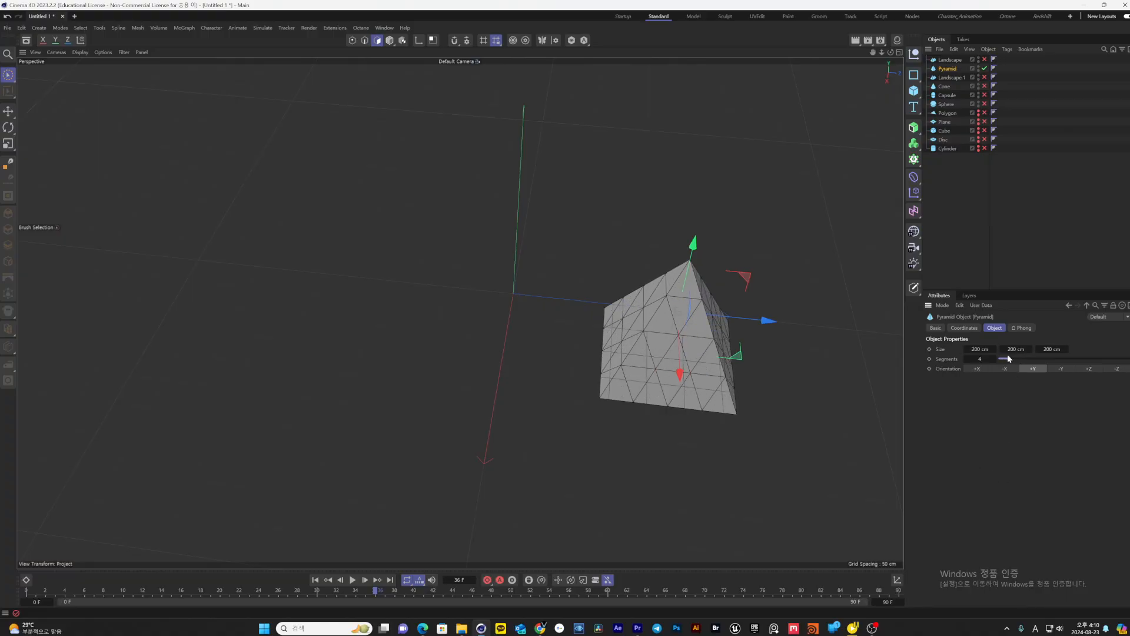
{"action": "left_click_drag", "start_coordinate": [579, 377], "coordinate": [583, 331], "text": "alt"}
{"action": "left_click", "coordinate": [963, 328]}
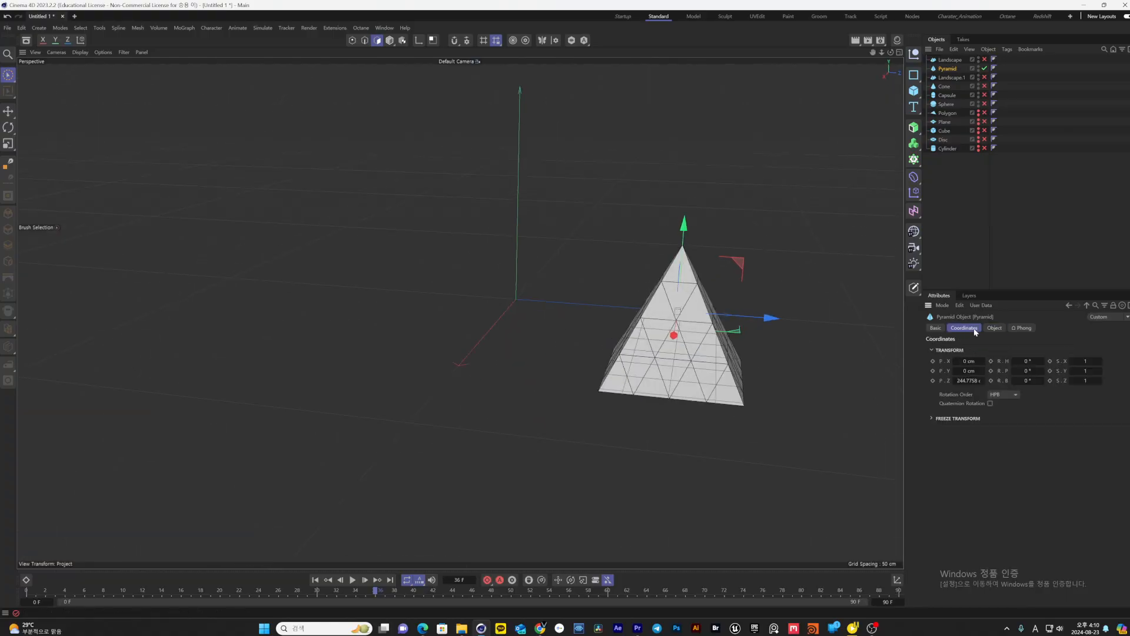
Add a platonic primitive and move it along the Z axis away from the pyramid
{"action": "left_click", "coordinate": [994, 327]}
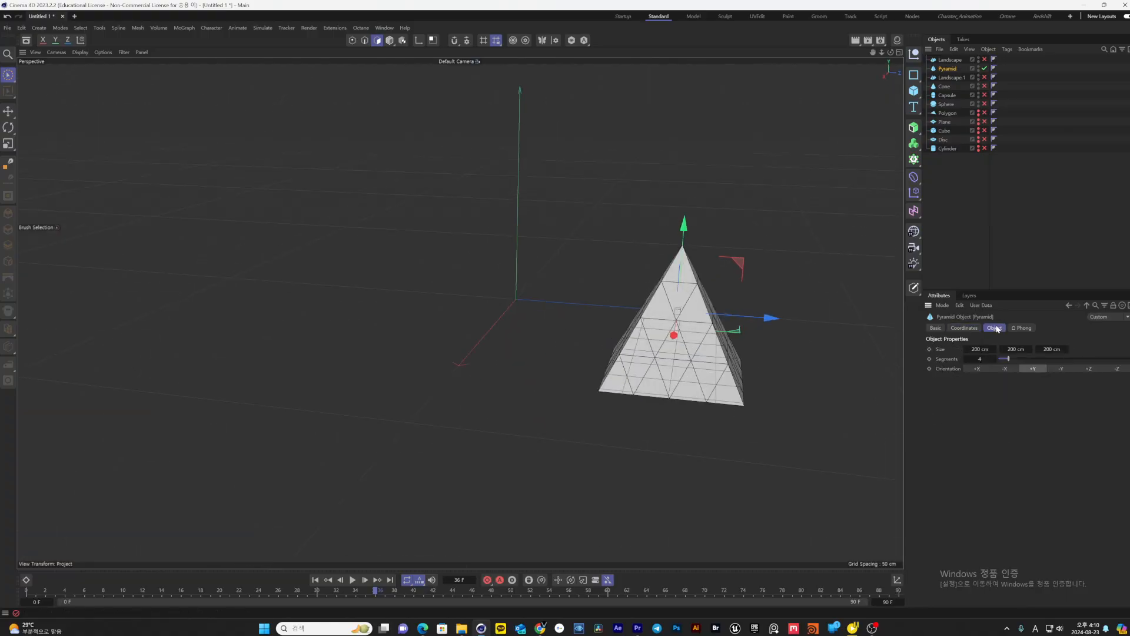
{"action": "left_click", "coordinate": [984, 68]}
{"action": "left_click", "coordinate": [913, 90]}
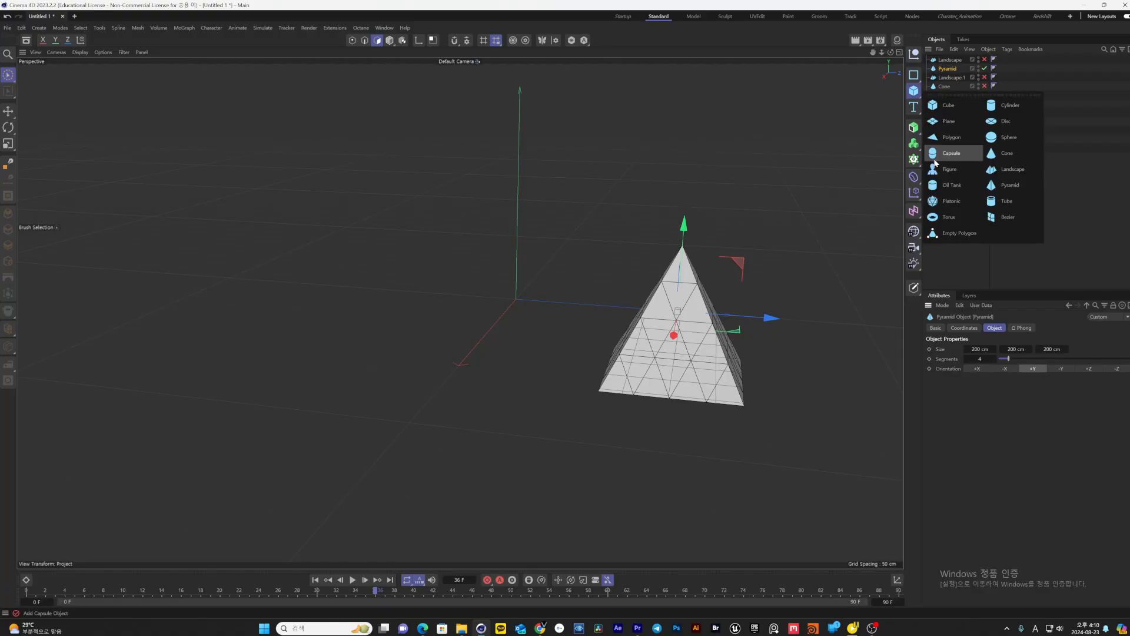
{"action": "left_click", "coordinate": [946, 203]}
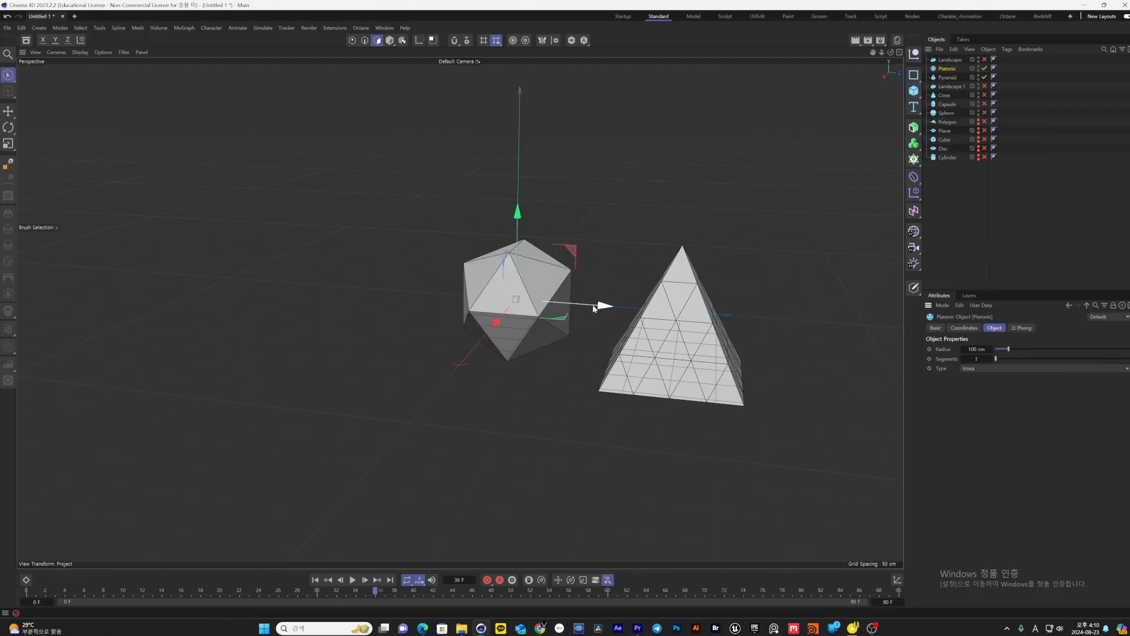
{"action": "left_click_drag", "start_coordinate": [598, 306], "coordinate": [442, 324]}
Set the platonic's type to Tetra and compare its shape with the pyramid
{"action": "left_click", "coordinate": [987, 370]}
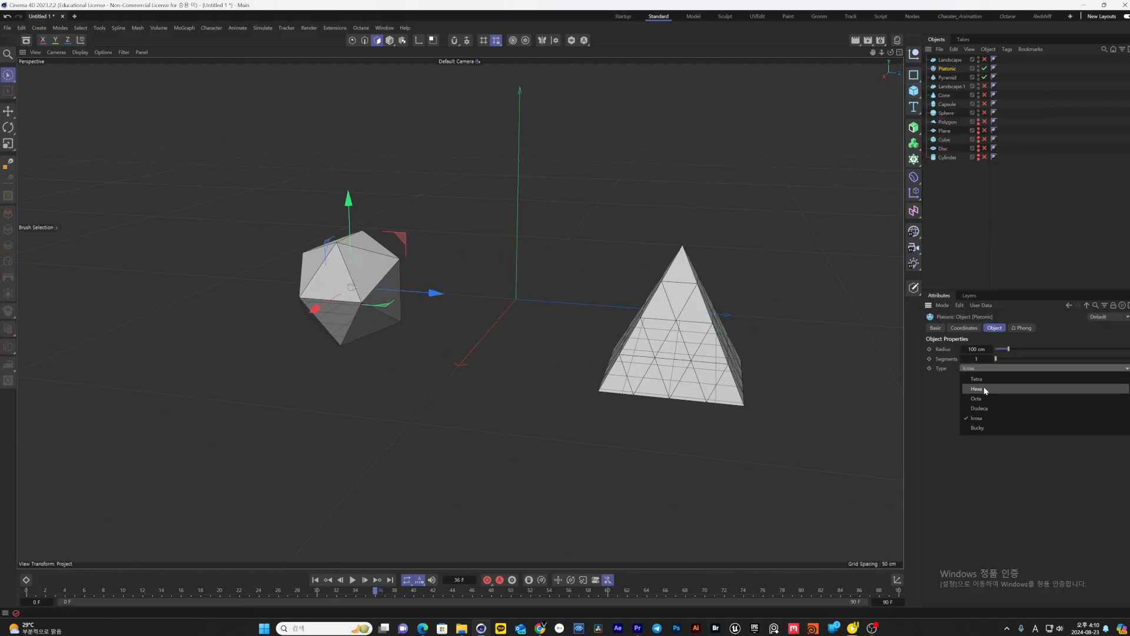
{"action": "left_click", "coordinate": [983, 388]}
{"action": "left_click", "coordinate": [984, 379]}
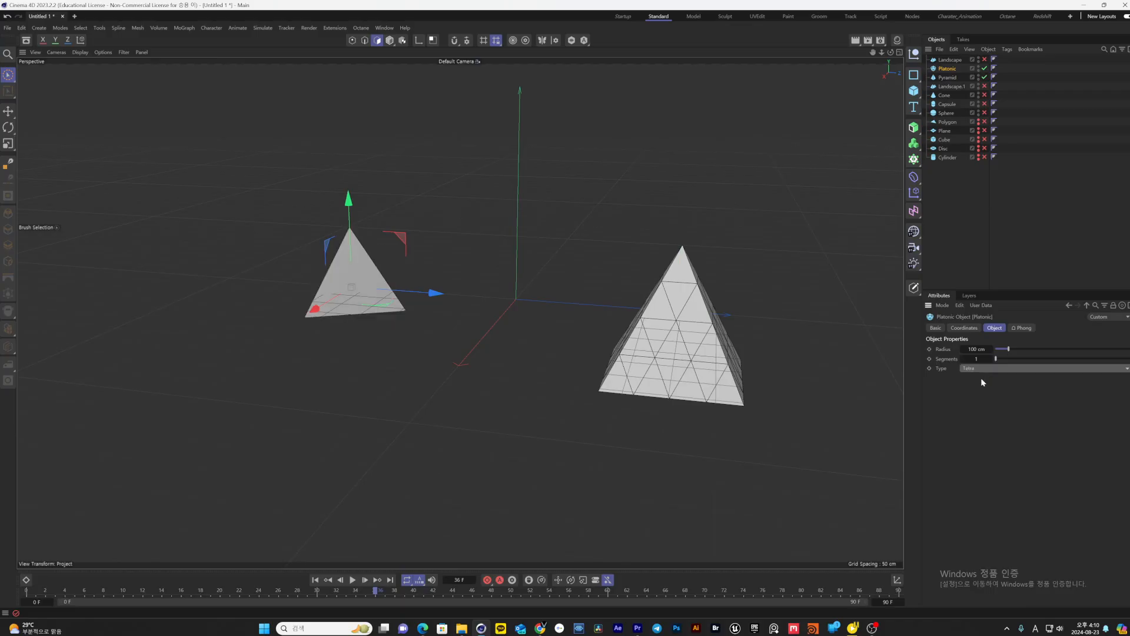
{"action": "left_click_drag", "start_coordinate": [256, 266], "coordinate": [327, 201], "text": "alt"}
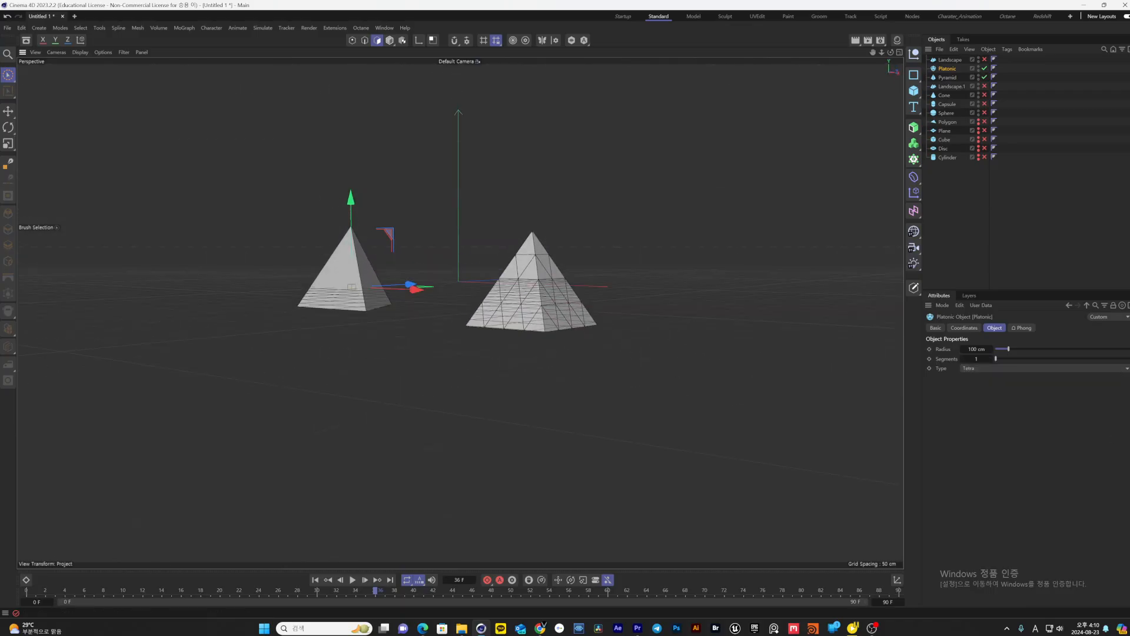
Switch the platonic's type to Octa and then to Dodeca, viewing each solid from another angle
{"action": "left_click", "coordinate": [1024, 369]}
{"action": "left_click", "coordinate": [1005, 393]}
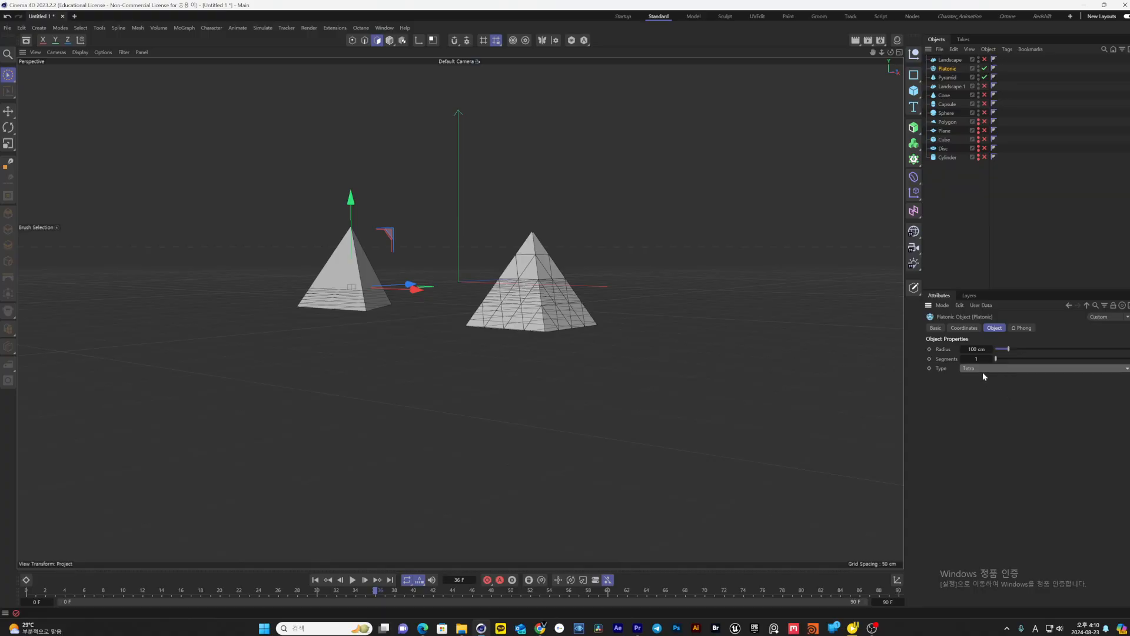
{"action": "left_click", "coordinate": [983, 371]}
{"action": "left_click", "coordinate": [983, 396]}
{"action": "left_click_drag", "start_coordinate": [442, 263], "coordinate": [565, 377], "text": "alt"}
{"action": "left_click", "coordinate": [1034, 368]}
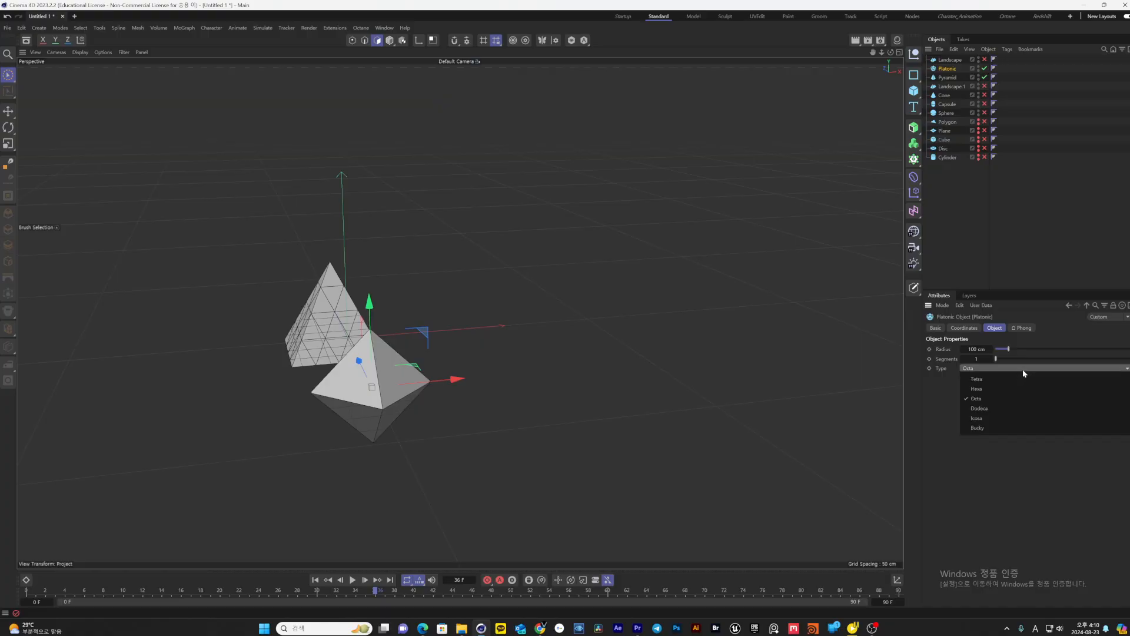
{"action": "left_click", "coordinate": [1004, 410]}
{"action": "left_click_drag", "start_coordinate": [483, 418], "coordinate": [388, 444], "text": "alt"}
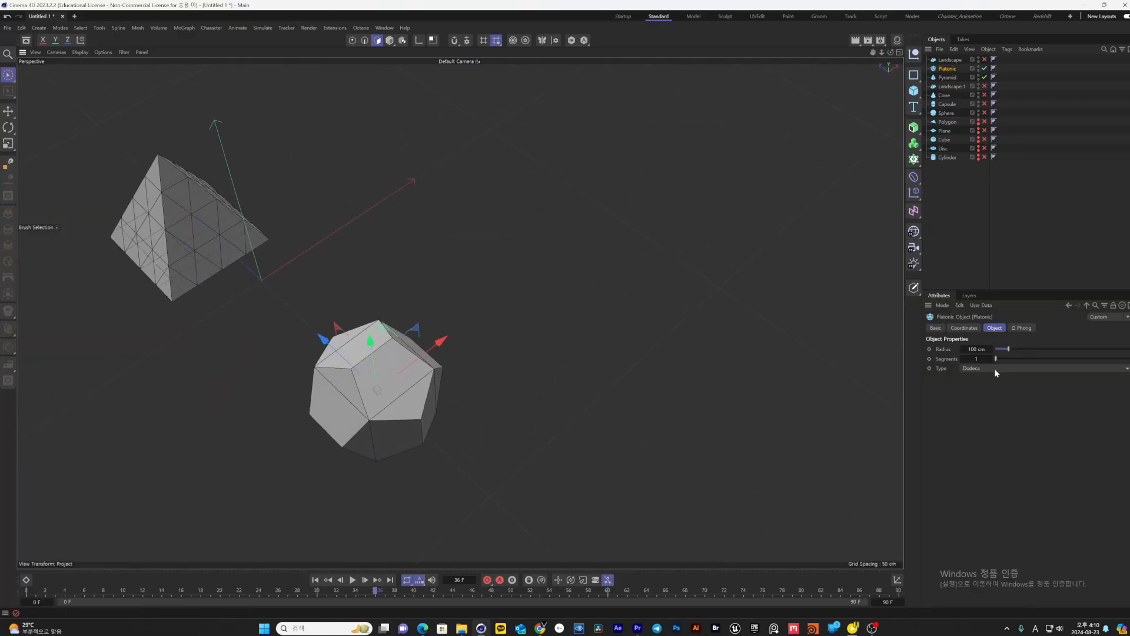
Set the platonic's radius to 154 cm and segments to 3, and try the Icosa type before choosing Bucky
{"action": "left_click_drag", "start_coordinate": [995, 359], "coordinate": [1016, 349]}
{"action": "left_click", "coordinate": [1011, 367]}
{"action": "left_click", "coordinate": [1003, 419]}
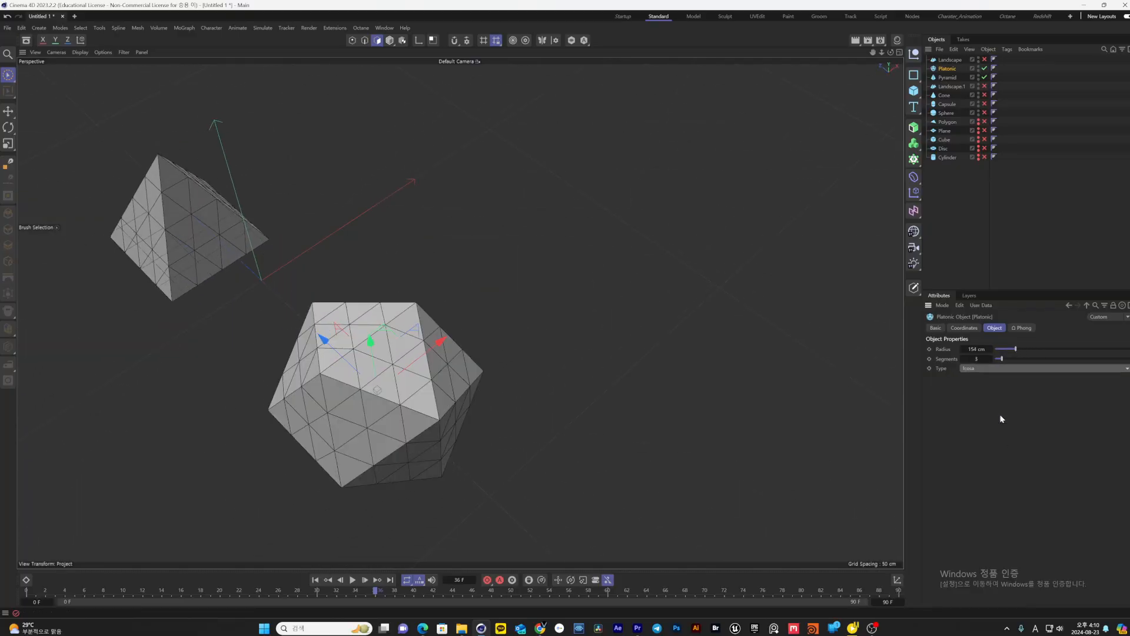
{"action": "left_click", "coordinate": [1001, 369]}
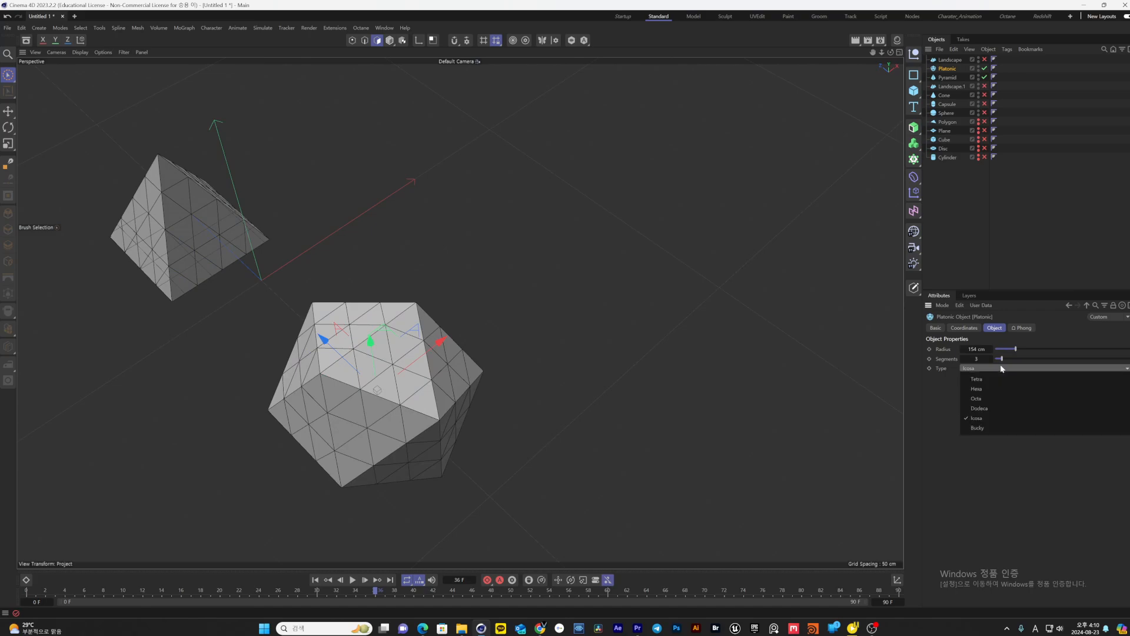
{"action": "left_click", "coordinate": [986, 428]}
{"action": "left_click_drag", "start_coordinate": [530, 453], "coordinate": [465, 490], "text": "alt"}
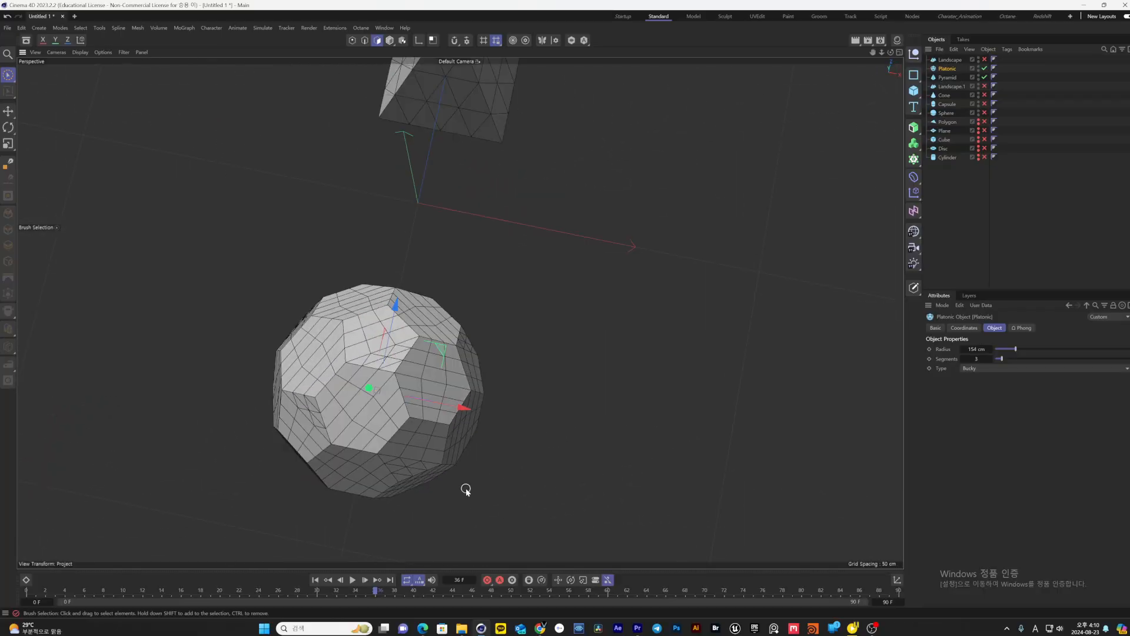
Toggle the platonic off and on again, and add a tube primitive at the origin
{"action": "left_click", "coordinate": [983, 68]}
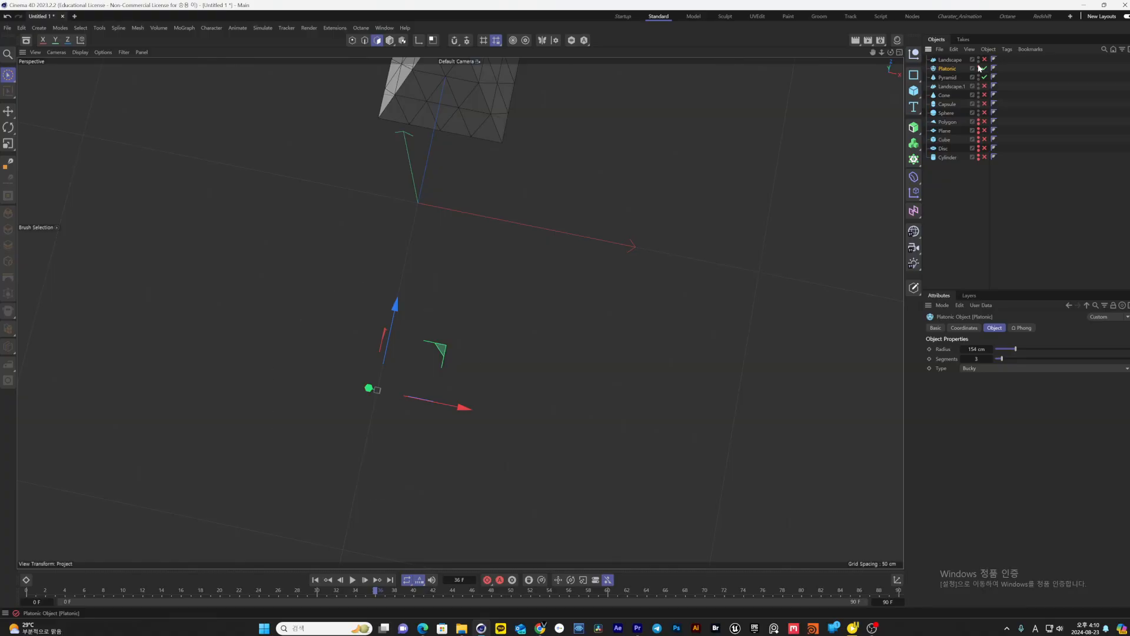
{"action": "left_click", "coordinate": [983, 68]}
{"action": "left_click", "coordinate": [912, 94]}
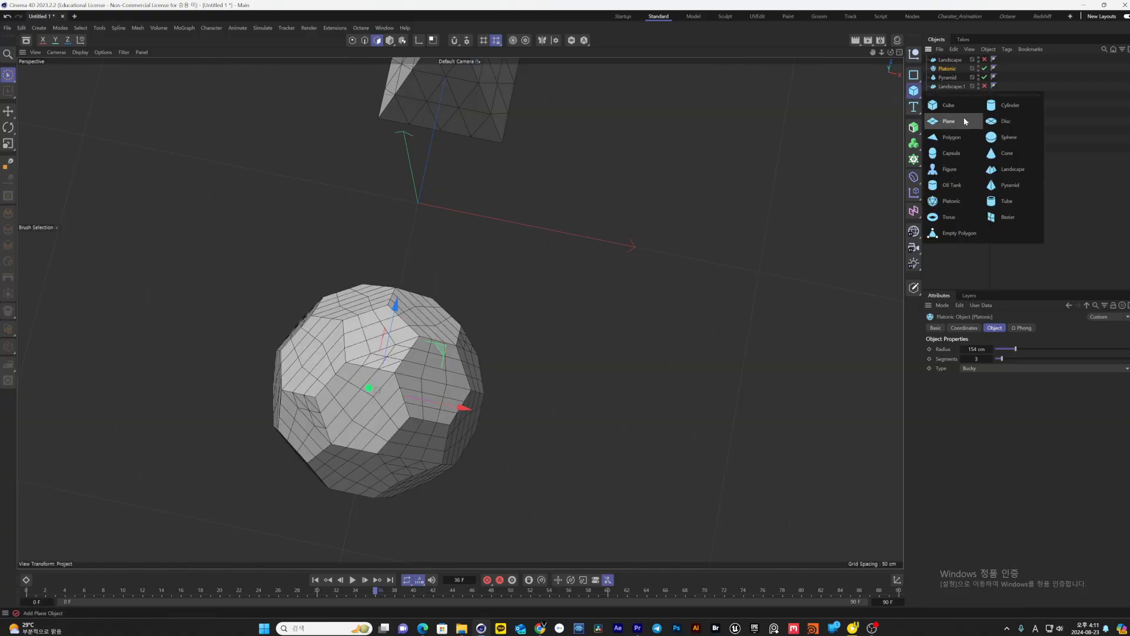
{"action": "left_click", "coordinate": [1005, 202]}
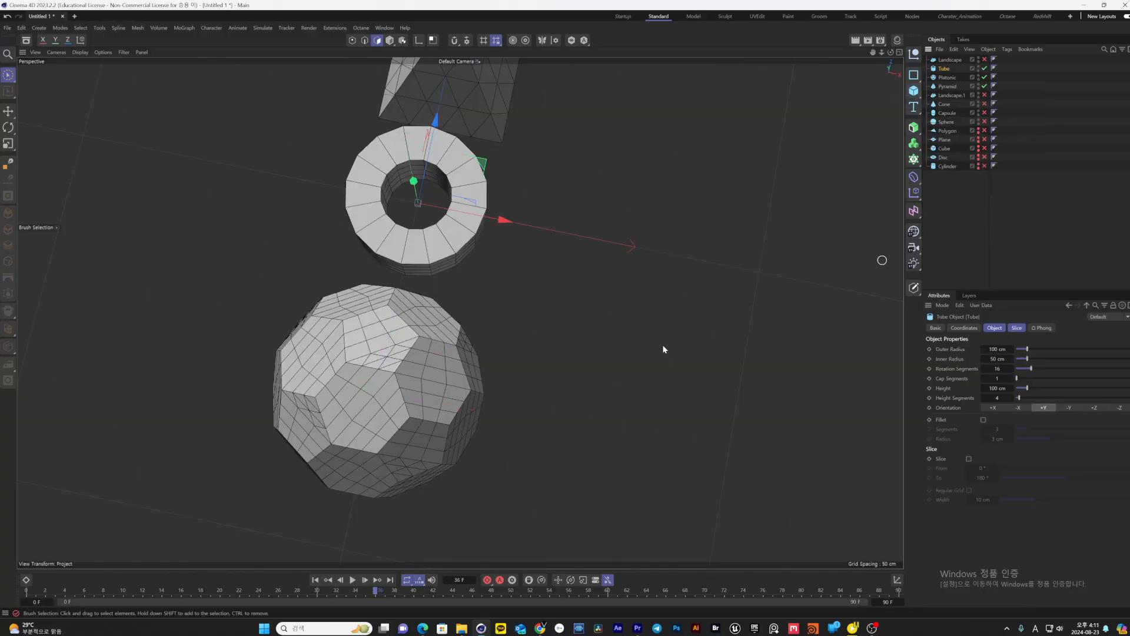
{"action": "left_click_drag", "start_coordinate": [522, 259], "coordinate": [565, 232], "text": "alt"}
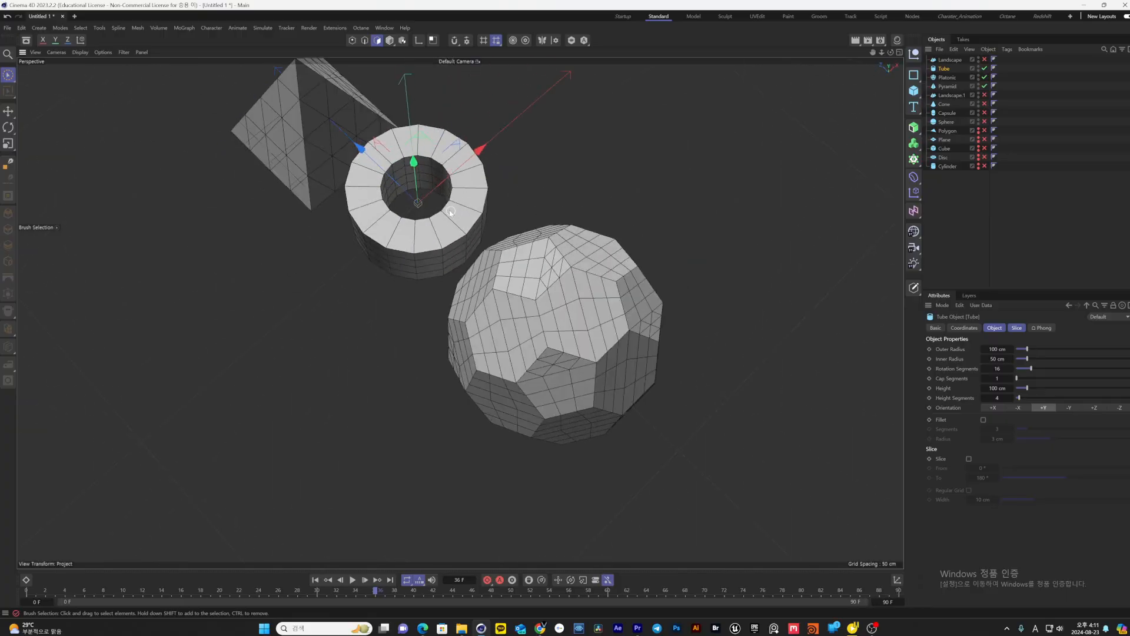
{"action": "scroll", "coordinate": [450, 211], "scroll_direction": "up", "scroll_amount": 3}
{"action": "left_click_drag", "start_coordinate": [462, 337], "coordinate": [661, 411], "text": "alt"}
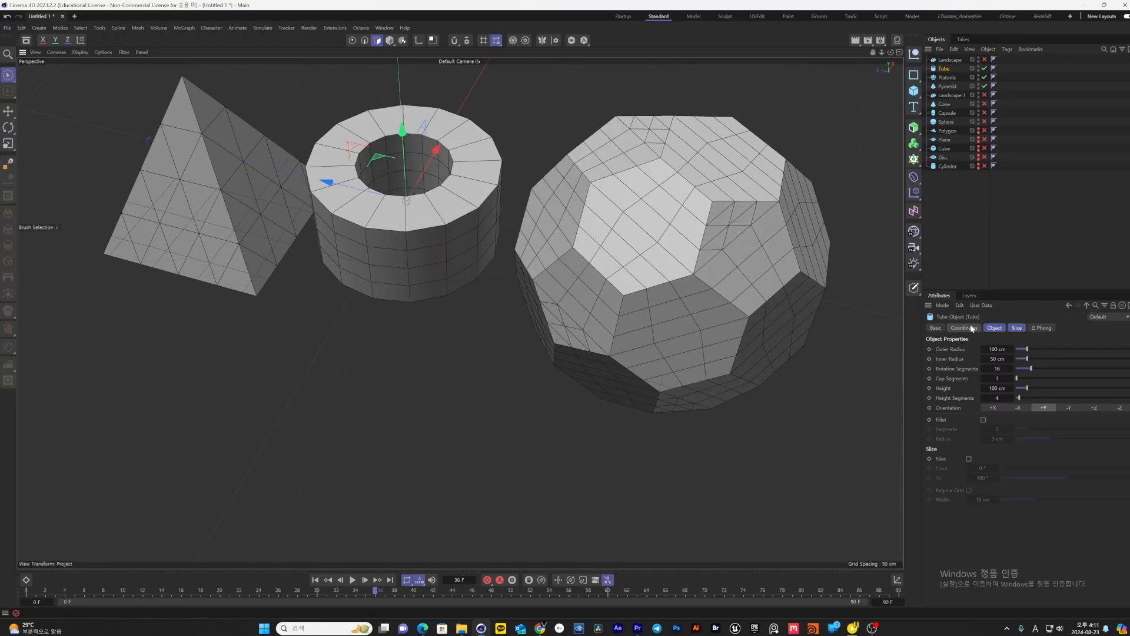
Enable the fillet on the tube and set its rotation segments to 32
{"action": "left_click", "coordinate": [995, 327]}
{"action": "left_click", "coordinate": [984, 420]}
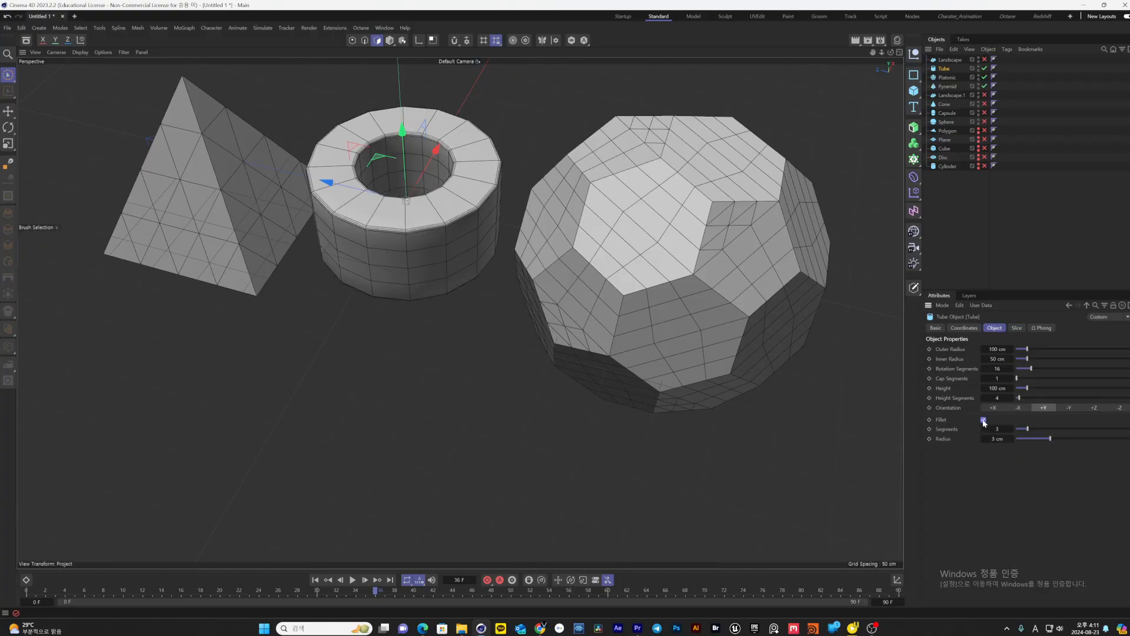
{"action": "middle_click_drag", "start_coordinate": [608, 350], "coordinate": [658, 450], "text": "alt"}
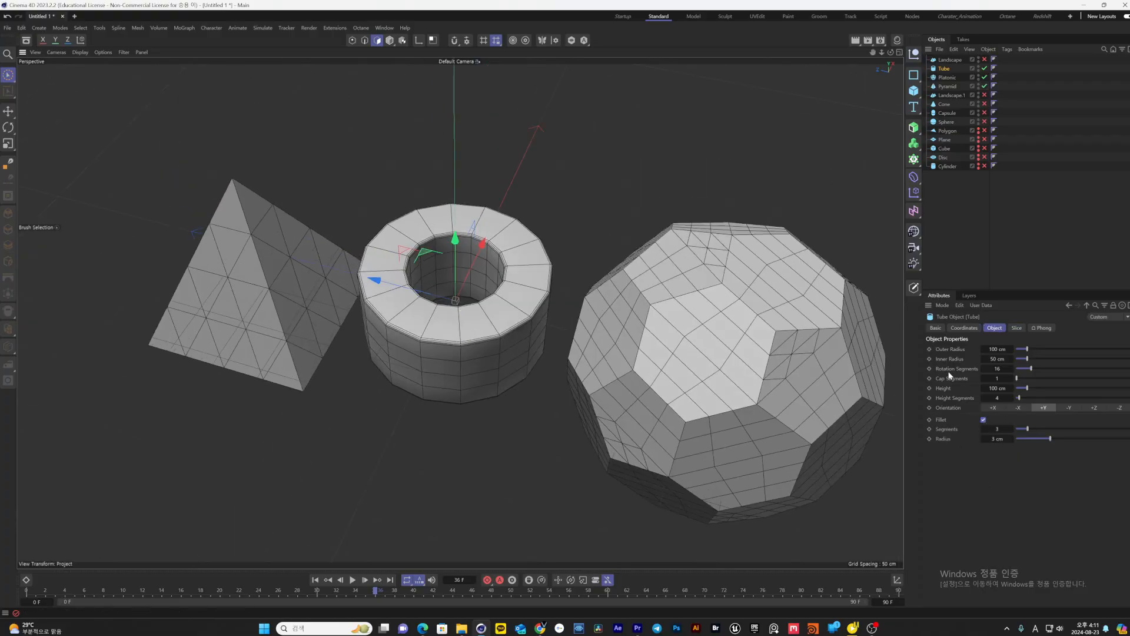
{"action": "left_click_drag", "start_coordinate": [1034, 369], "coordinate": [1051, 367]}
{"action": "left_click_drag", "start_coordinate": [506, 352], "coordinate": [478, 321], "text": "alt"}
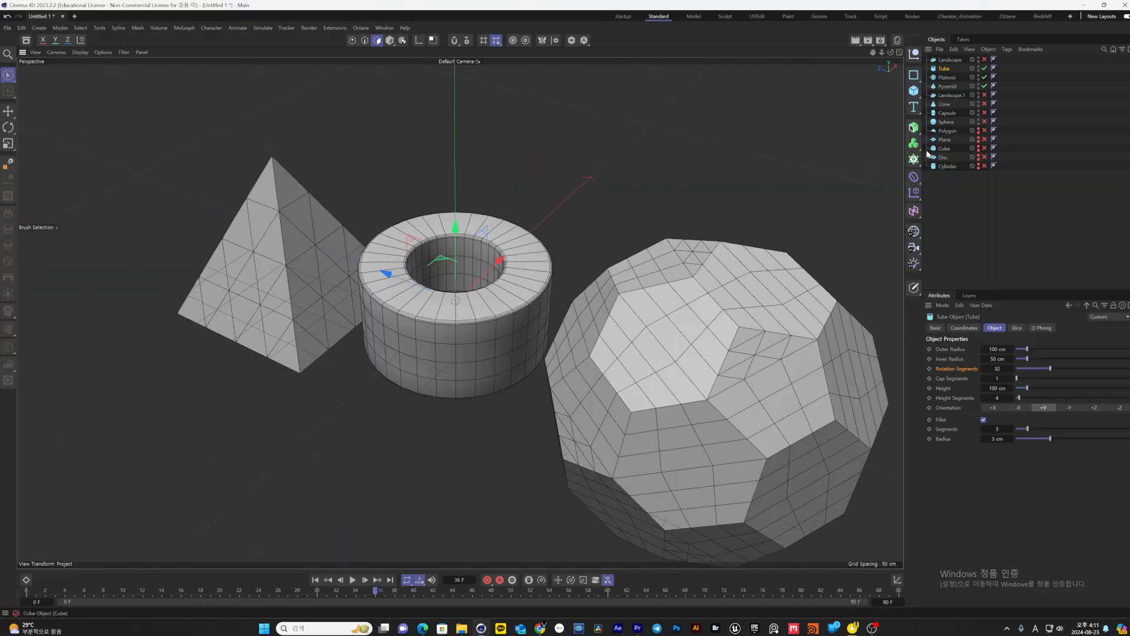
Move the tube away from the origin along the X axis and place a new torus on the opposite side
{"action": "left_click_drag", "start_coordinate": [498, 267], "coordinate": [595, 172]}
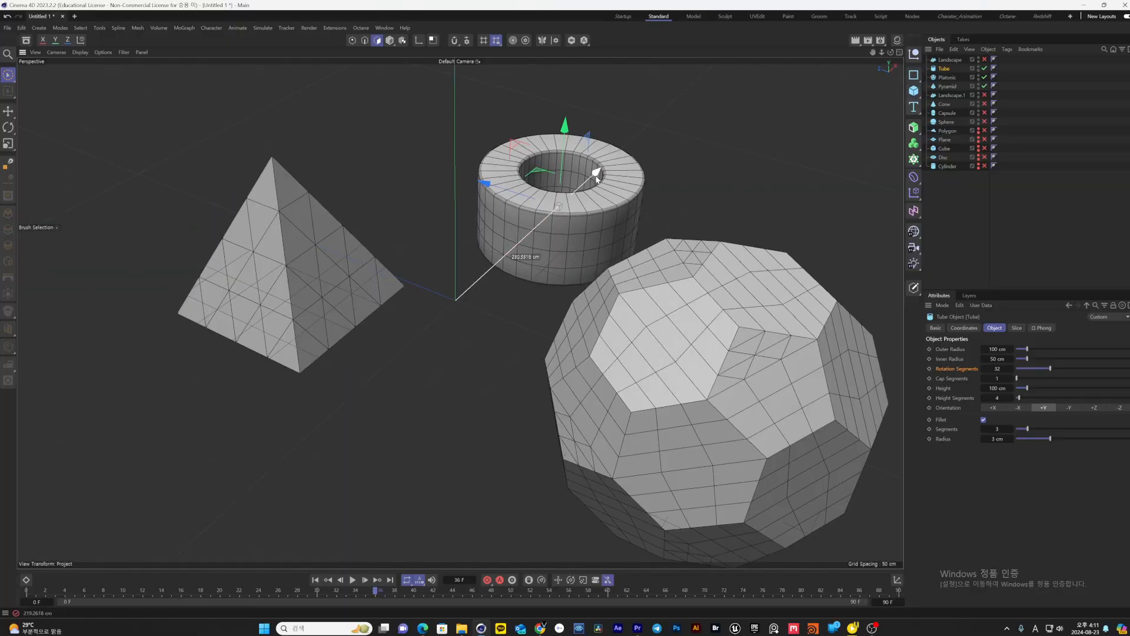
{"action": "left_click", "coordinate": [913, 90]}
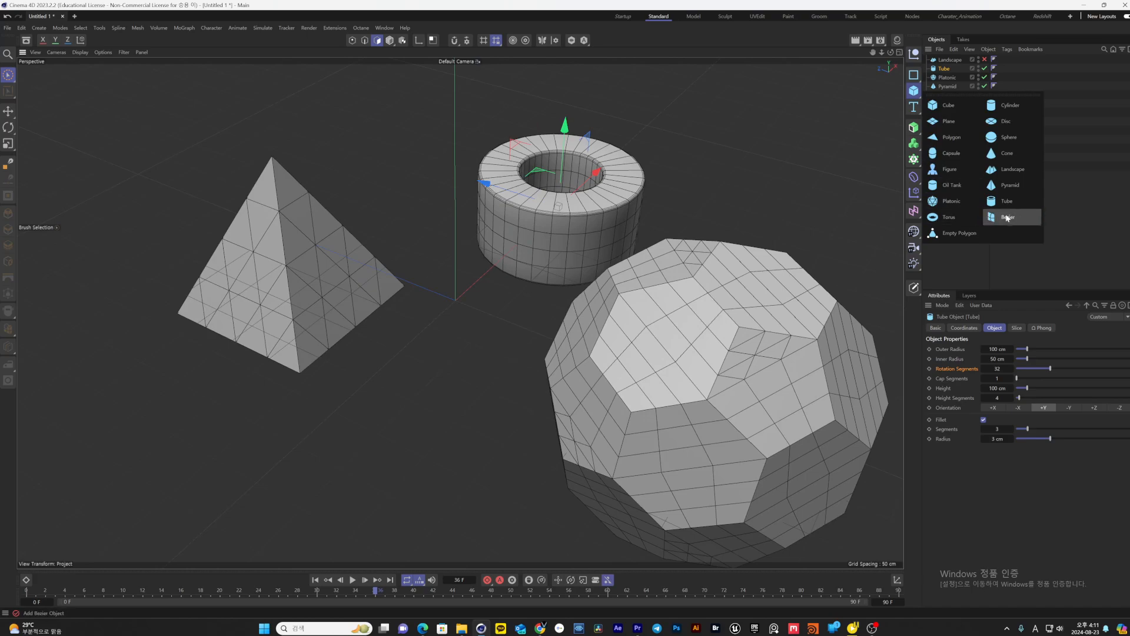
{"action": "left_click", "coordinate": [942, 216]}
{"action": "left_click_drag", "start_coordinate": [518, 320], "coordinate": [527, 354], "text": "alt"}
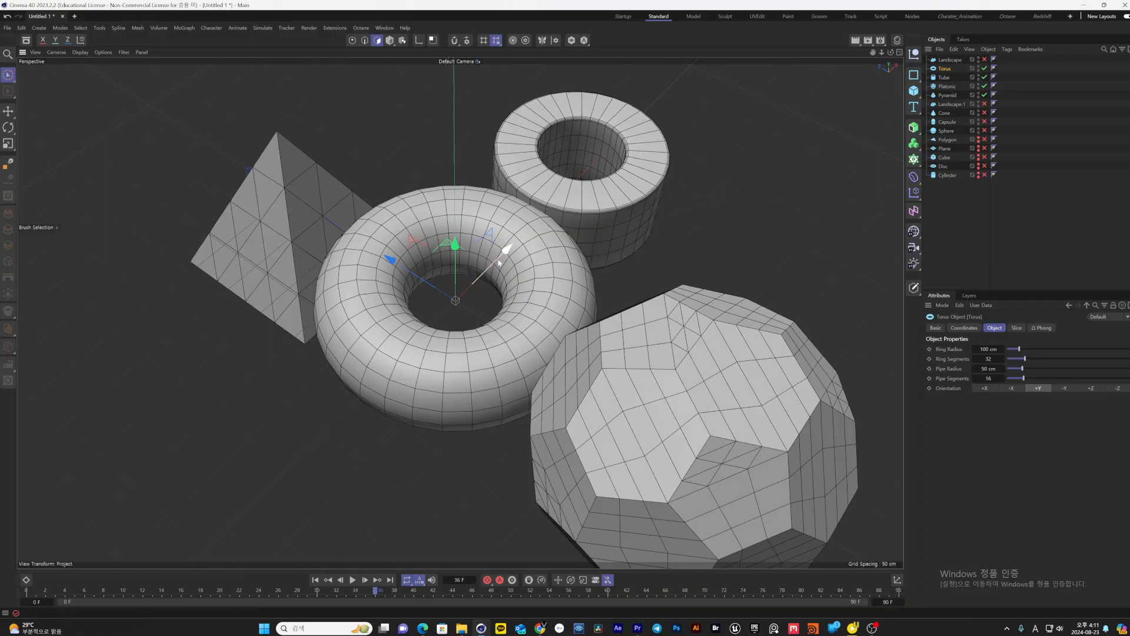
{"action": "left_click_drag", "start_coordinate": [499, 259], "coordinate": [403, 354]}
{"action": "left_click_drag", "start_coordinate": [446, 428], "coordinate": [504, 424], "text": "alt"}
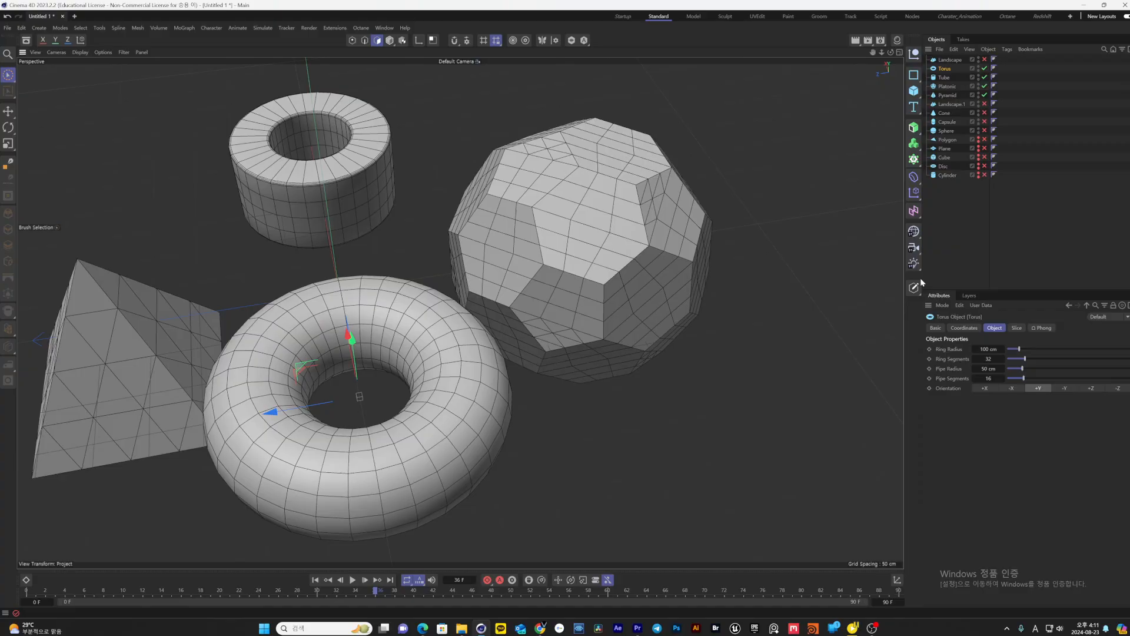
Add an empty polygon object and place it first in the object hierarchy, above the landscape
{"action": "left_click", "coordinate": [914, 91]}
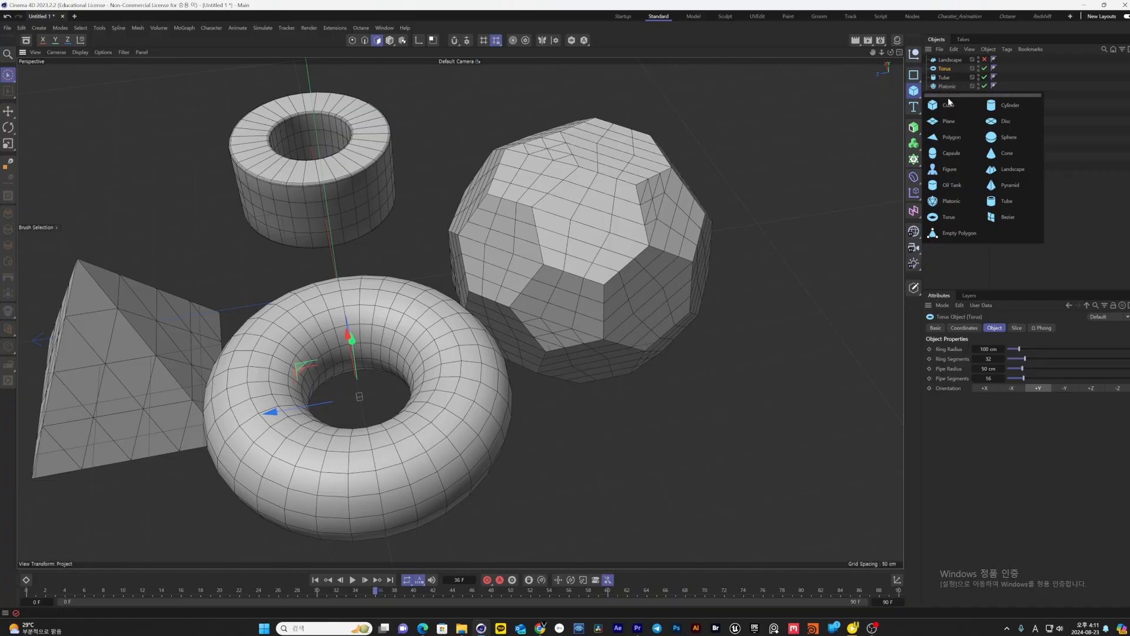
{"action": "left_click", "coordinate": [958, 234]}
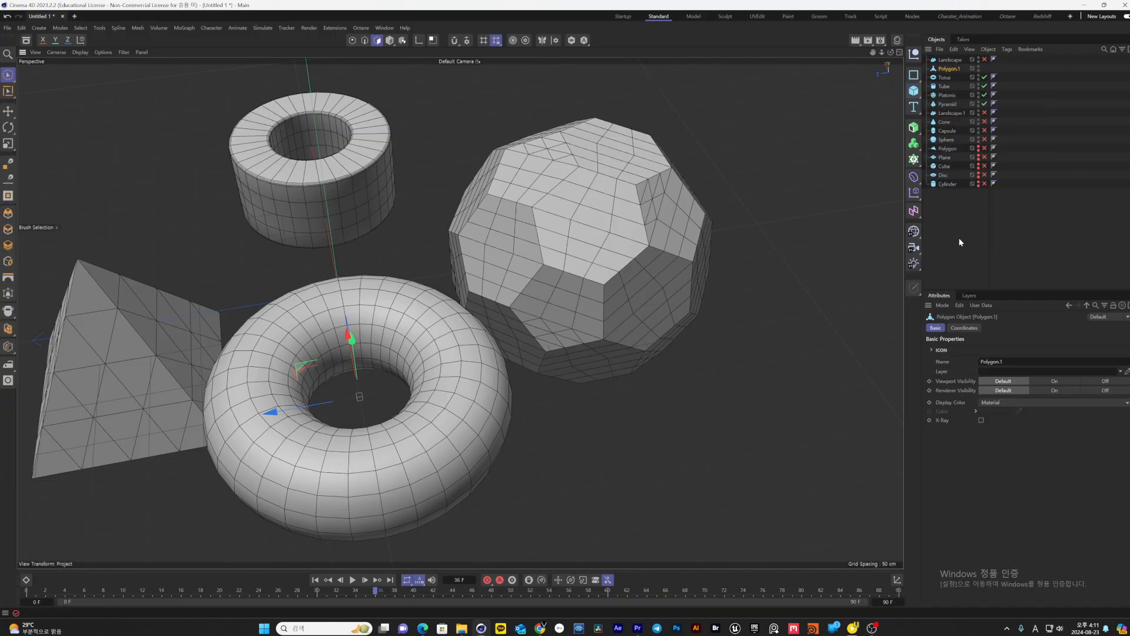
{"action": "left_click_drag", "start_coordinate": [968, 68], "coordinate": [956, 59]}
Delete all the primitives from the landscape to the cylinder, keeping only the empty polygon object
{"action": "left_click", "coordinate": [949, 69]}
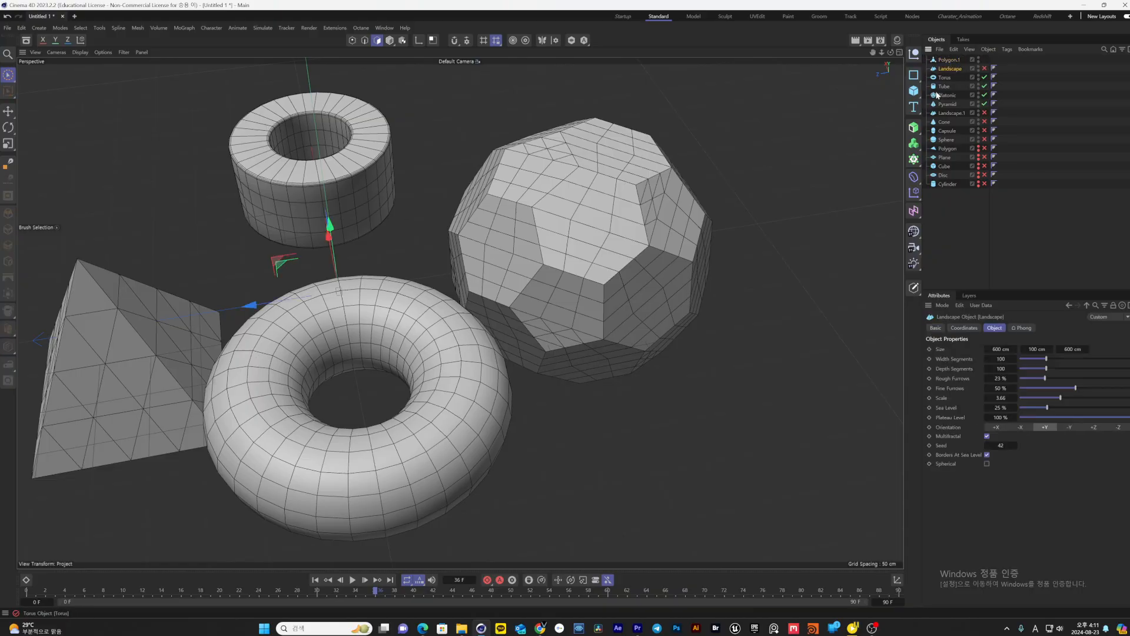
{"action": "left_click_drag", "start_coordinate": [948, 190], "coordinate": [945, 73]}
{"action": "key", "text": "Delete"}
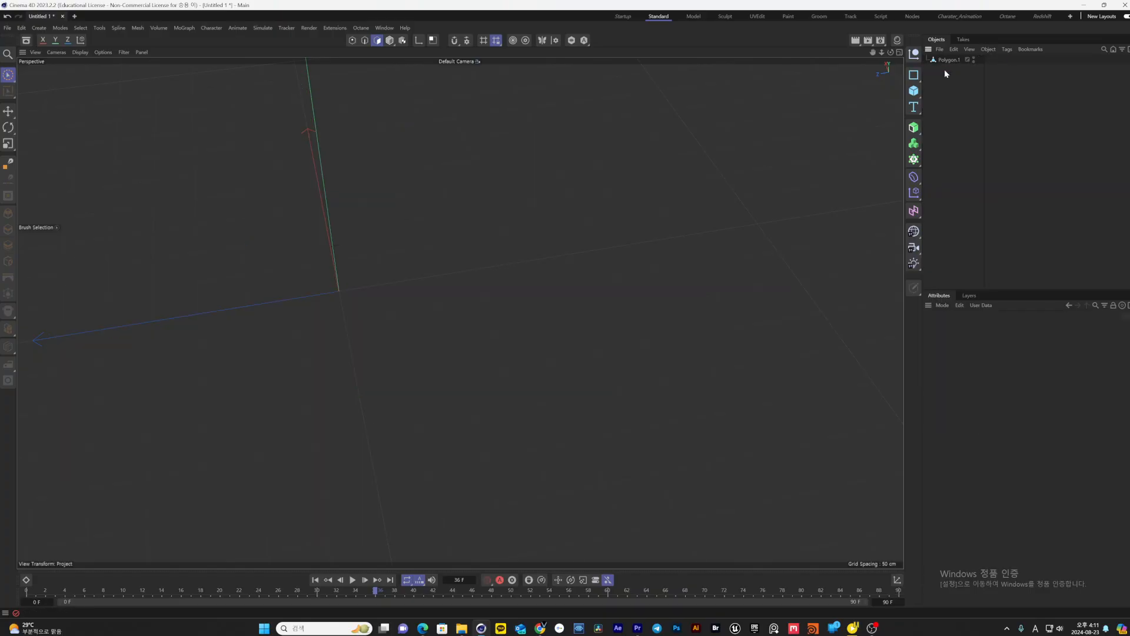
Add a cube primitive and make it a child of the empty polygon object
{"action": "left_click", "coordinate": [949, 60]}
{"action": "left_click_drag", "start_coordinate": [677, 235], "coordinate": [578, 333], "text": "alt"}
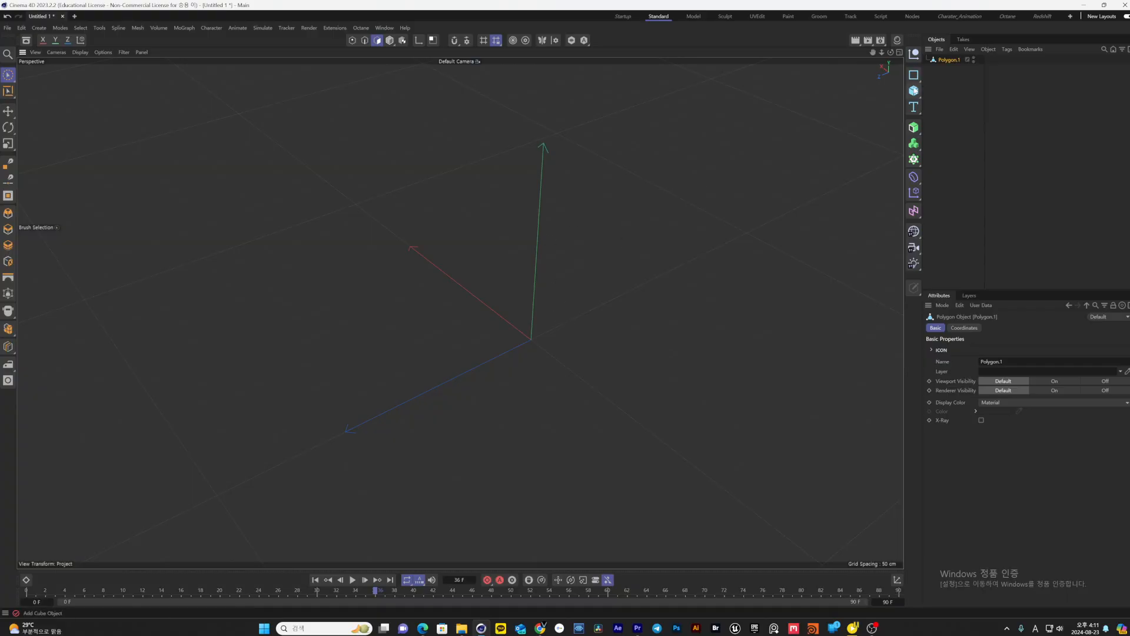
{"action": "left_click", "coordinate": [913, 92]}
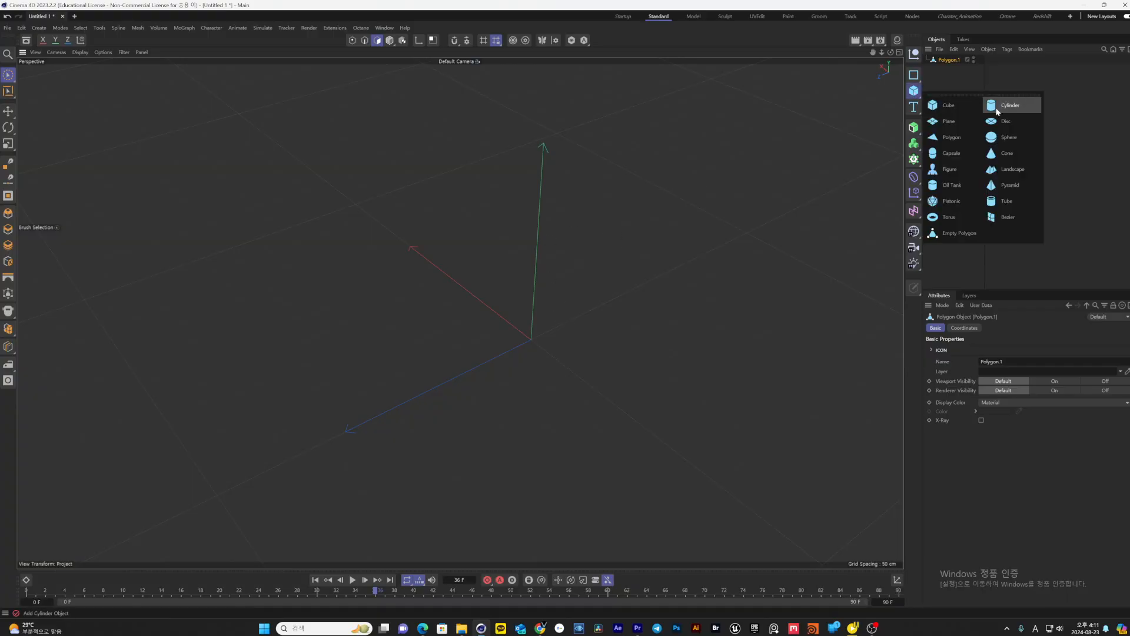
{"action": "left_click", "coordinate": [934, 105]}
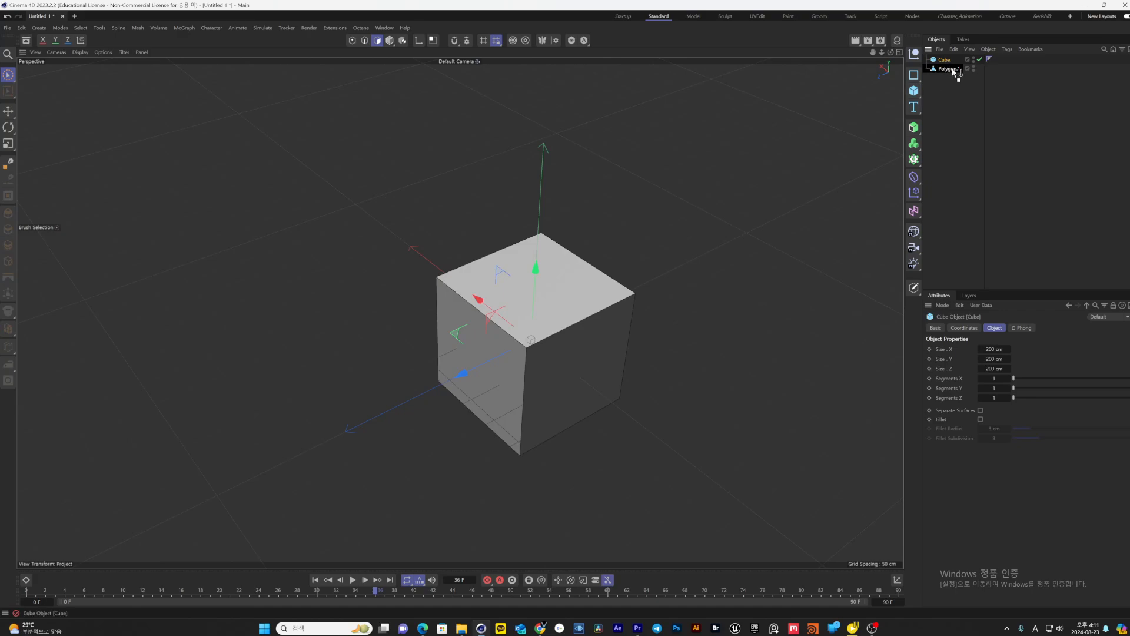
{"action": "left_click_drag", "start_coordinate": [955, 71], "coordinate": [952, 70]}
Move the cube along the X axis and place a copy under the same parent on the other side of the origin
{"action": "left_click_drag", "start_coordinate": [473, 306], "coordinate": [594, 385]}
{"action": "left_click_drag", "start_coordinate": [595, 386], "coordinate": [510, 406], "text": "alt"}
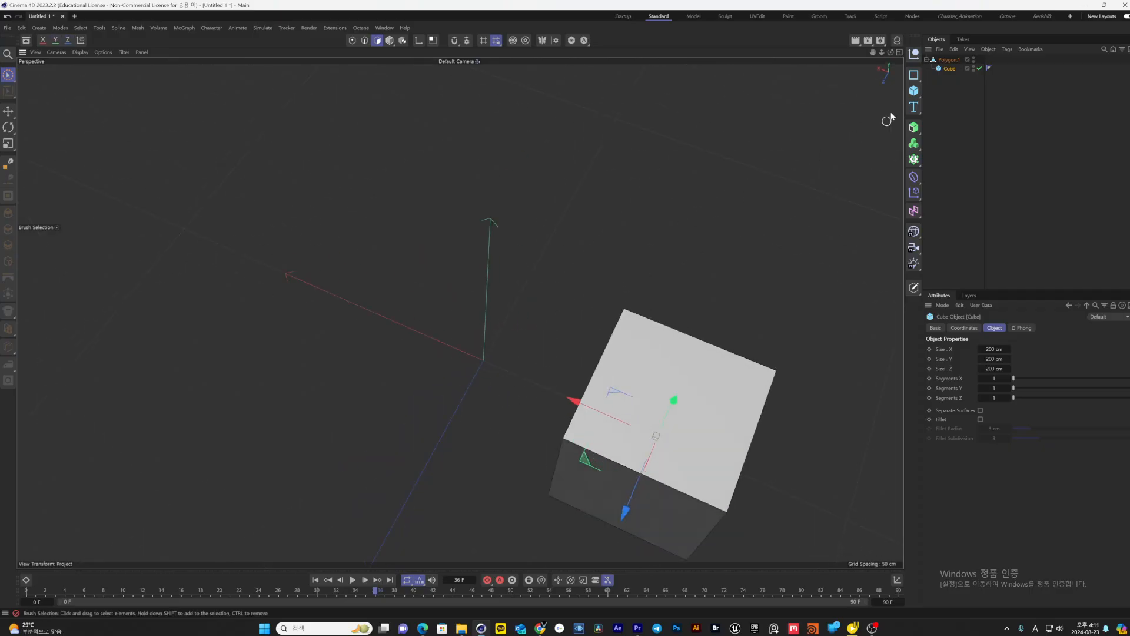
{"action": "left_click_drag", "start_coordinate": [952, 69], "coordinate": [958, 65]}
{"action": "left_click_drag", "start_coordinate": [568, 399], "coordinate": [238, 272]}
{"action": "left_click_drag", "start_coordinate": [412, 386], "coordinate": [472, 333], "text": "alt"}
Rotate the parent polygon object to a bank angle of 162° so both child cubes turn with it
{"action": "left_click", "coordinate": [948, 60]}
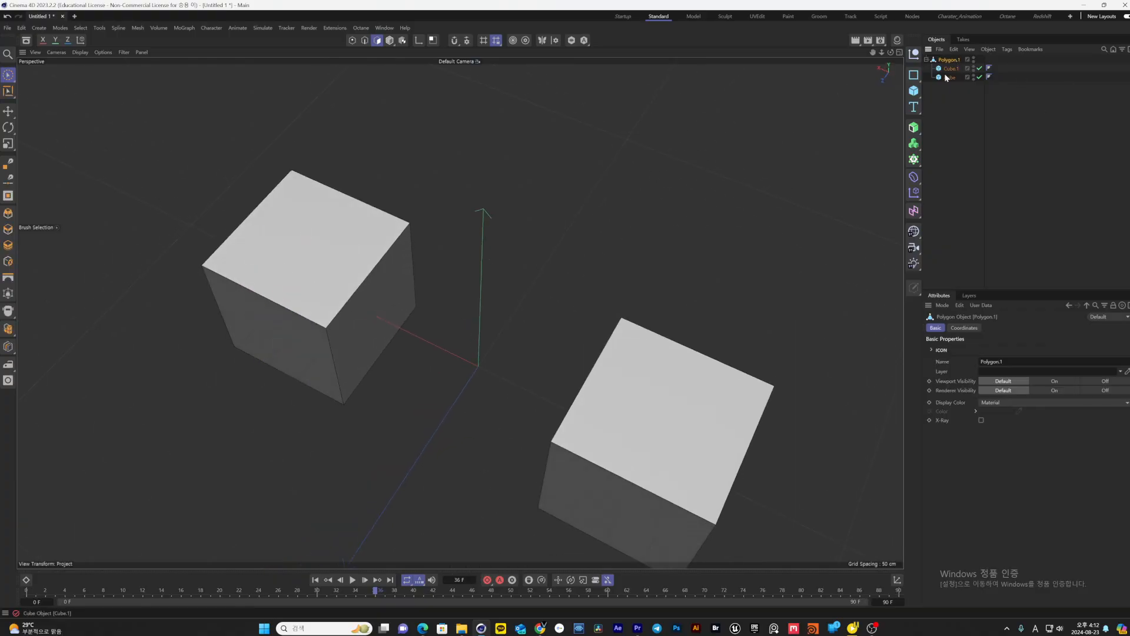
{"action": "left_click", "coordinate": [959, 328]}
{"action": "left_click_drag", "start_coordinate": [1026, 361], "coordinate": [1074, 373]}
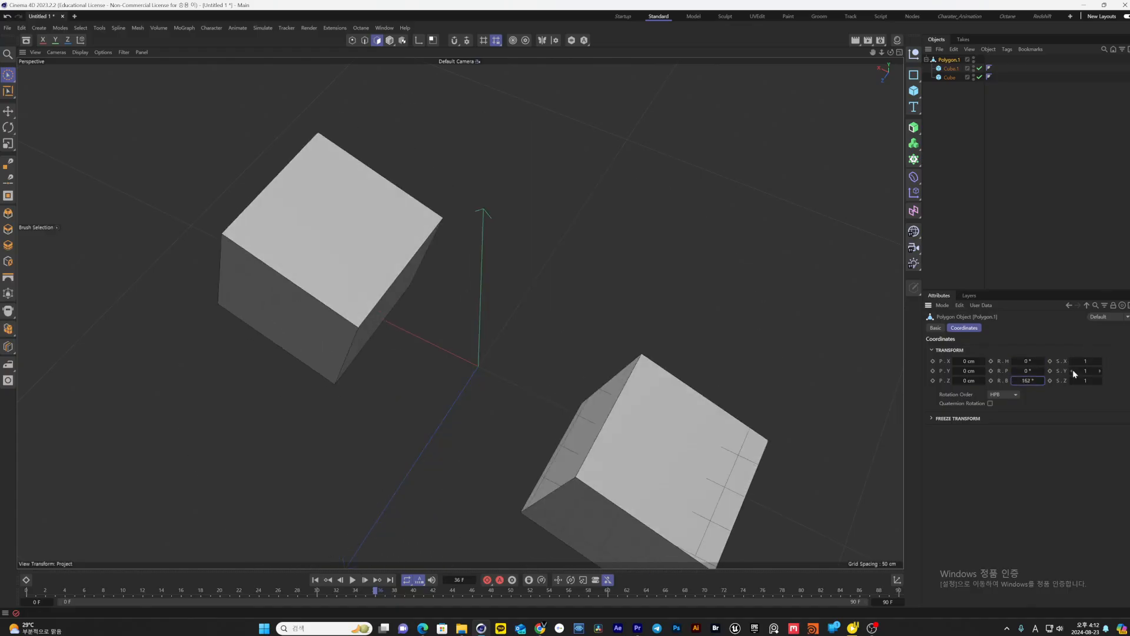
{"action": "left_click_drag", "start_coordinate": [556, 359], "coordinate": [608, 317], "text": "alt"}
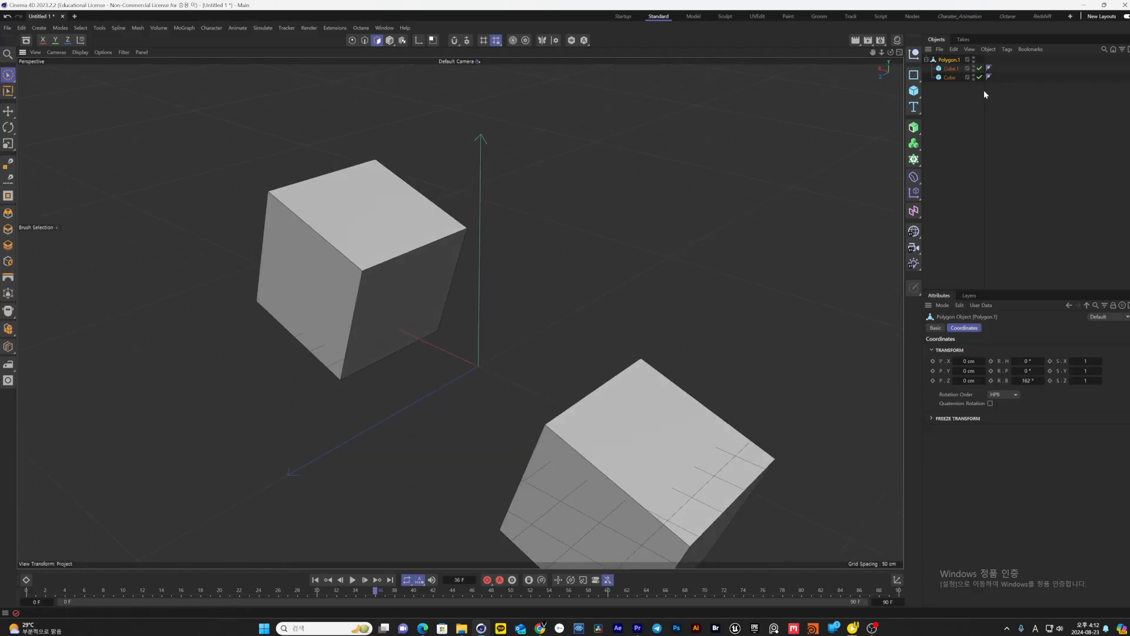
Delete the empty polygon object together with its two child cubes
{"action": "left_click", "coordinate": [914, 90]}
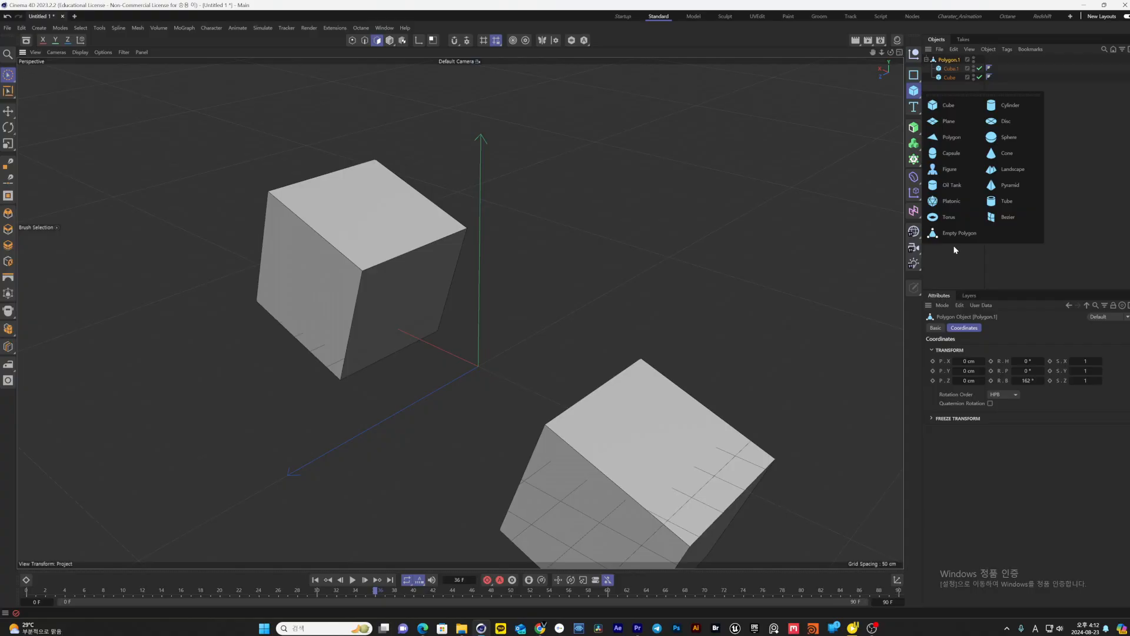
{"action": "left_click", "coordinate": [975, 241]}
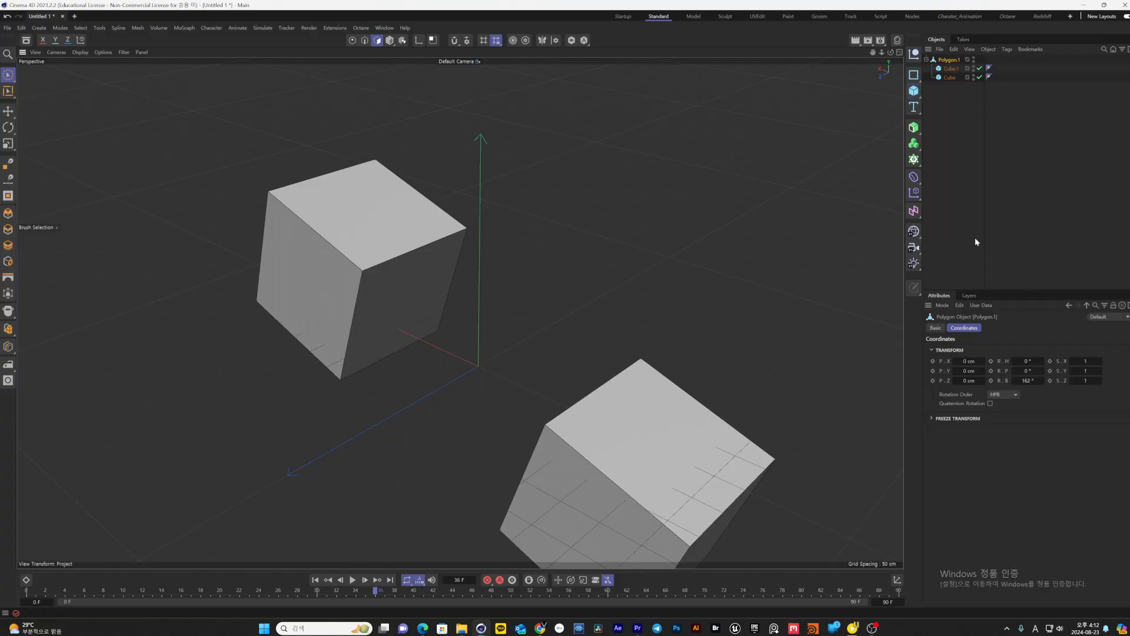
{"action": "left_click_drag", "start_coordinate": [987, 92], "coordinate": [939, 52]}
{"action": "key", "text": "Delete"}
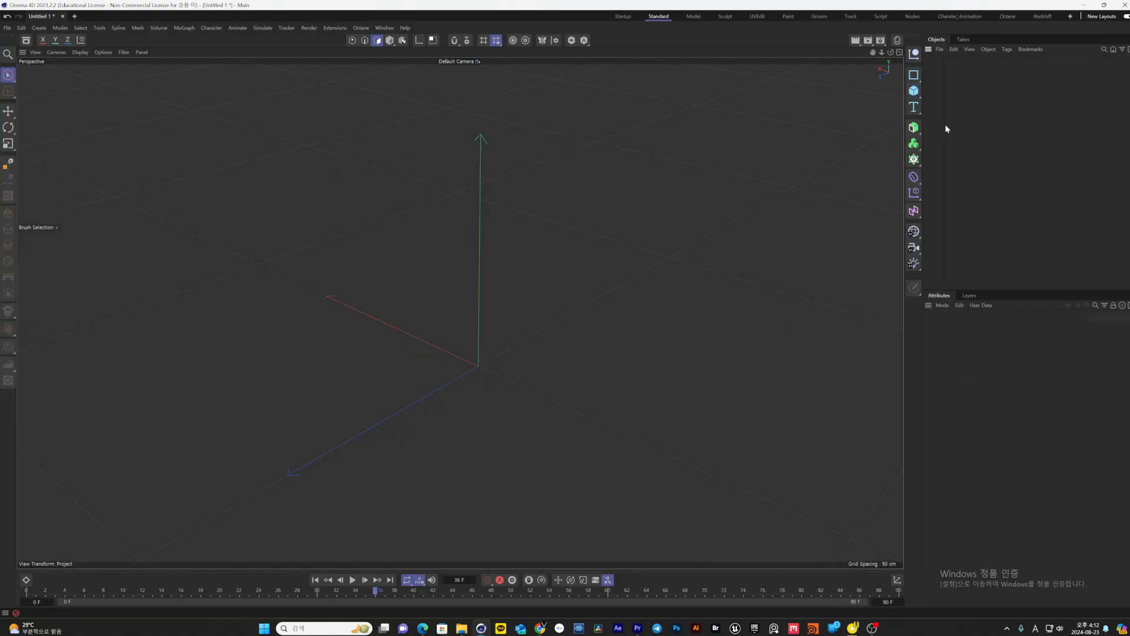
Add two circle splines at the origin and set the second circle's radius to 25 cm
{"action": "left_click", "coordinate": [914, 74]}
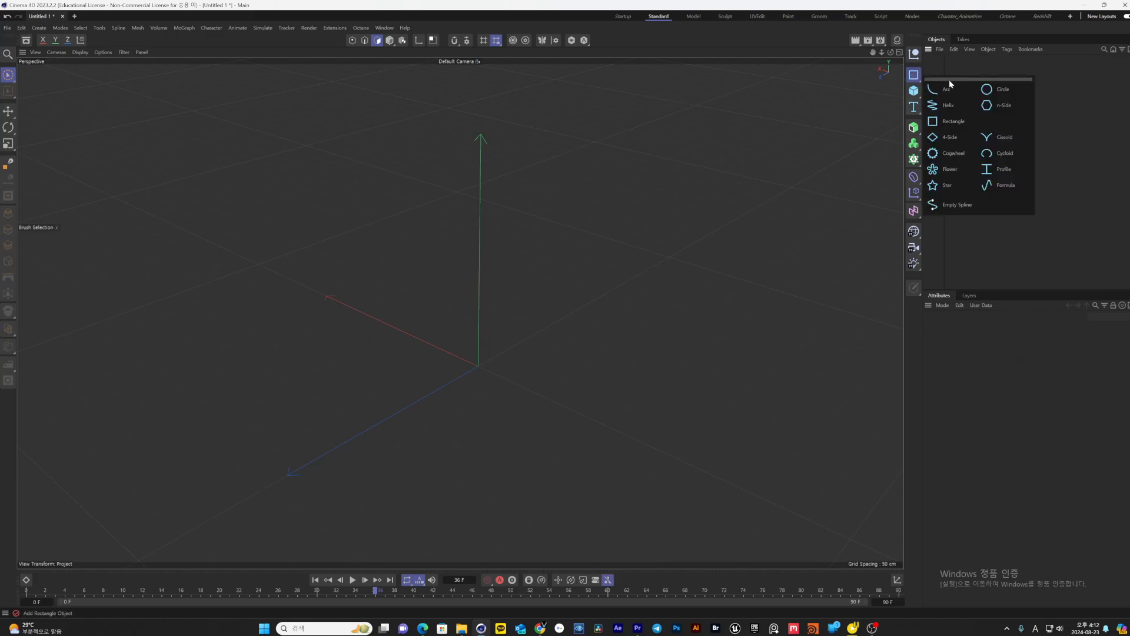
{"action": "left_click", "coordinate": [999, 89]}
{"action": "middle_click_drag", "start_coordinate": [578, 367], "coordinate": [597, 330], "text": "alt"}
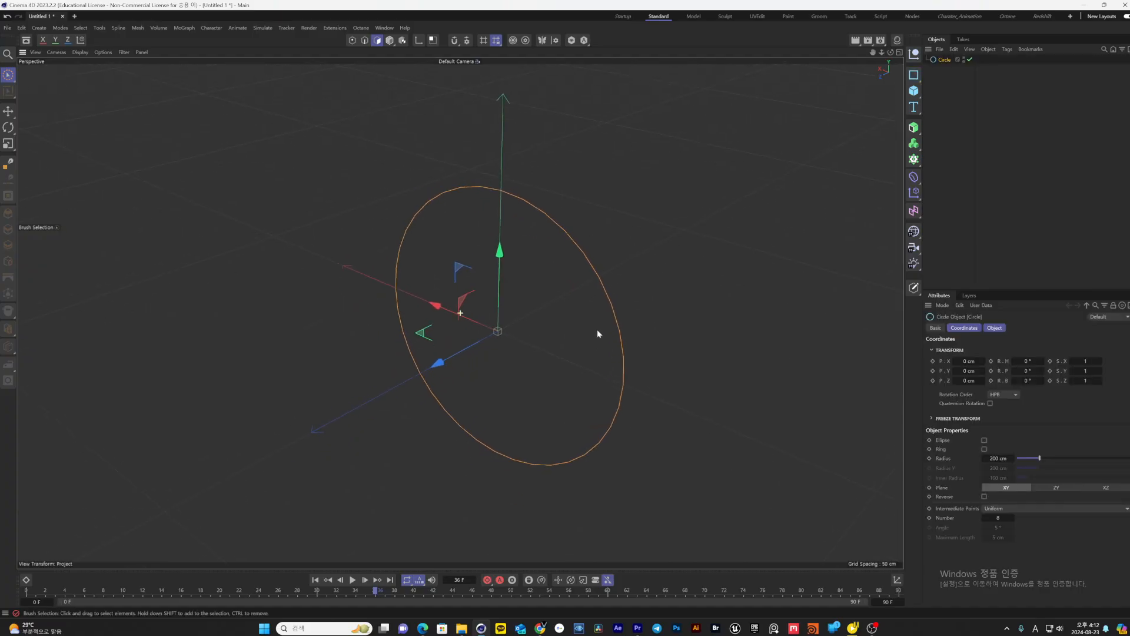
{"action": "left_click", "coordinate": [916, 74]}
{"action": "left_click", "coordinate": [992, 91]}
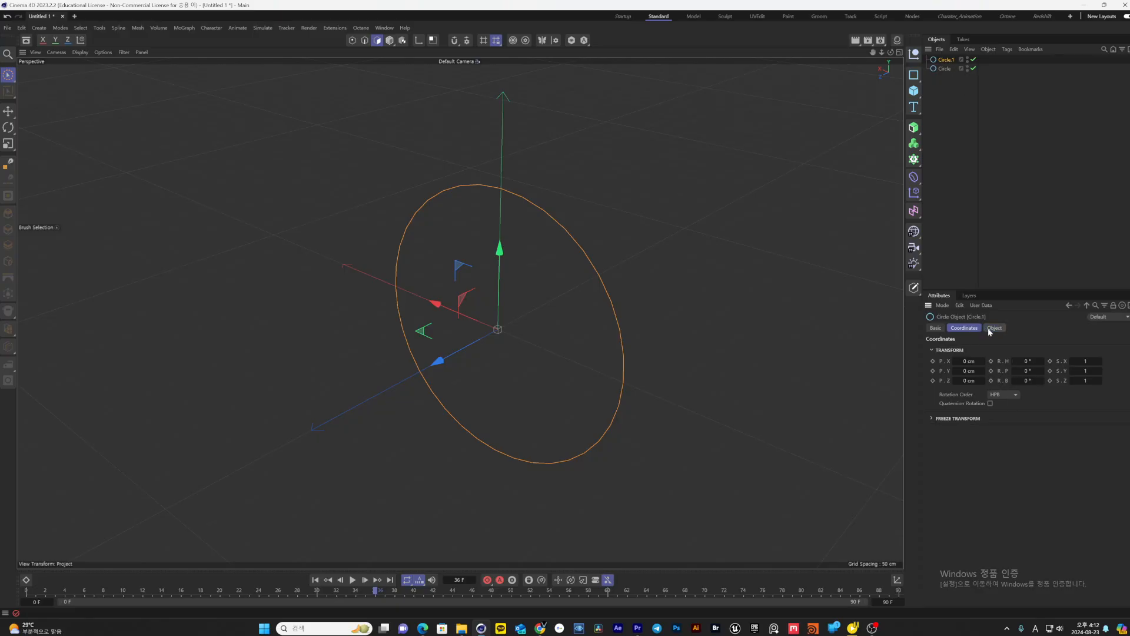
{"action": "left_click", "coordinate": [965, 328], "text": "shift"}
{"action": "left_click_drag", "start_coordinate": [1026, 368], "coordinate": [1019, 368]}
{"action": "middle_click_drag", "start_coordinate": [637, 277], "coordinate": [663, 272], "text": "alt"}
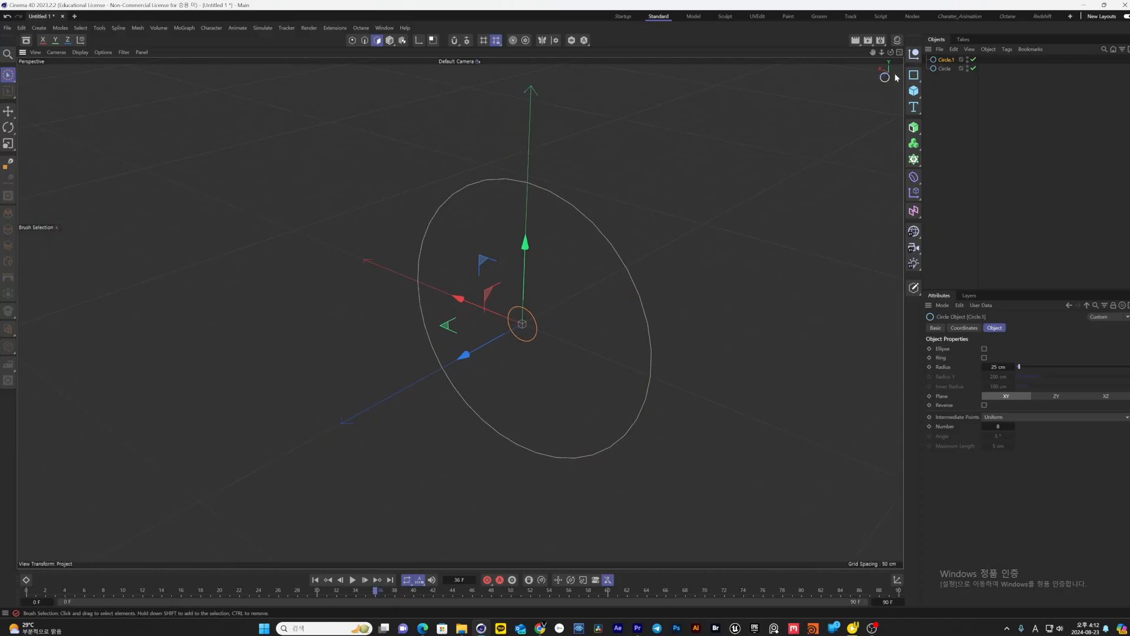
Add a Sweep generator and make both circles its children, with the small circle as profile above the large path circle
{"action": "left_click", "coordinate": [914, 128]}
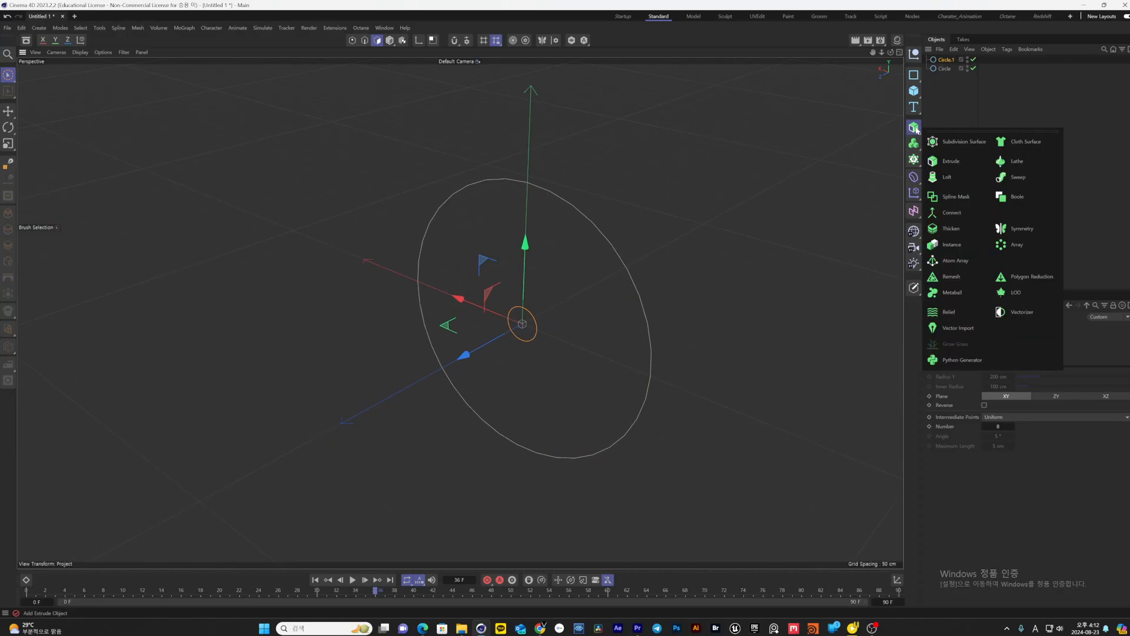
{"action": "left_click", "coordinate": [1017, 177]}
{"action": "mouse_move", "coordinate": [944, 77]}
{"action": "left_mouse_down"}
{"action": "mouse_move", "coordinate": [930, 60]}
{"action": "mouse_move", "coordinate": [948, 90]}
{"action": "left_mouse_up"}
{"action": "left_click", "coordinate": [946, 87]}
{"action": "left_click", "coordinate": [945, 79]}
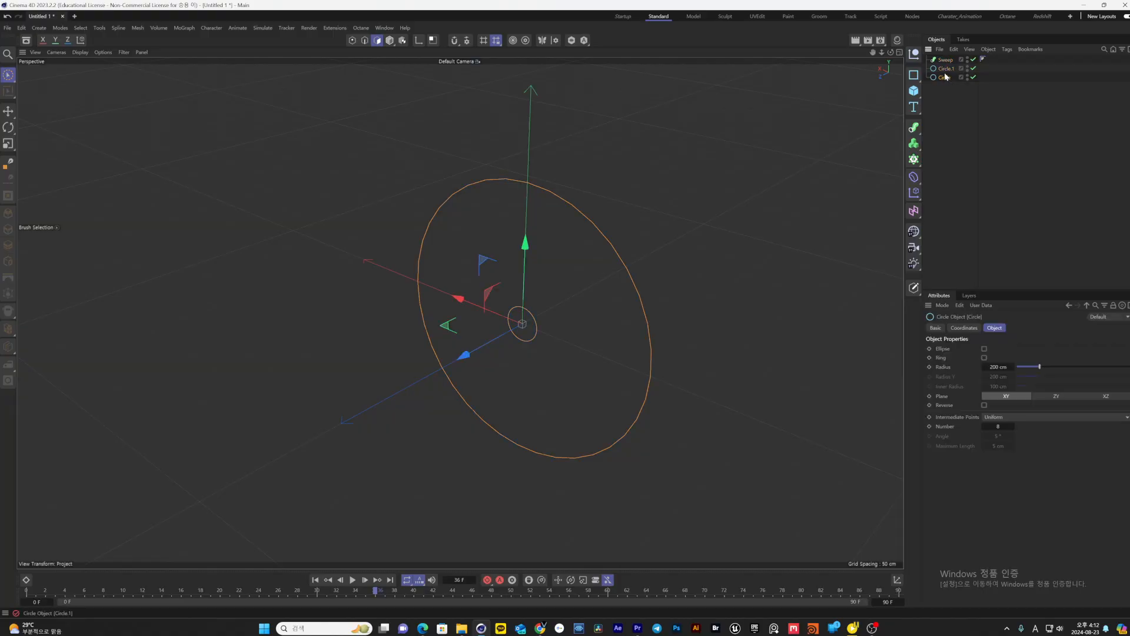
{"action": "left_click", "coordinate": [945, 68], "text": "ctrl"}
{"action": "left_click_drag", "start_coordinate": [945, 68], "coordinate": [947, 59]}
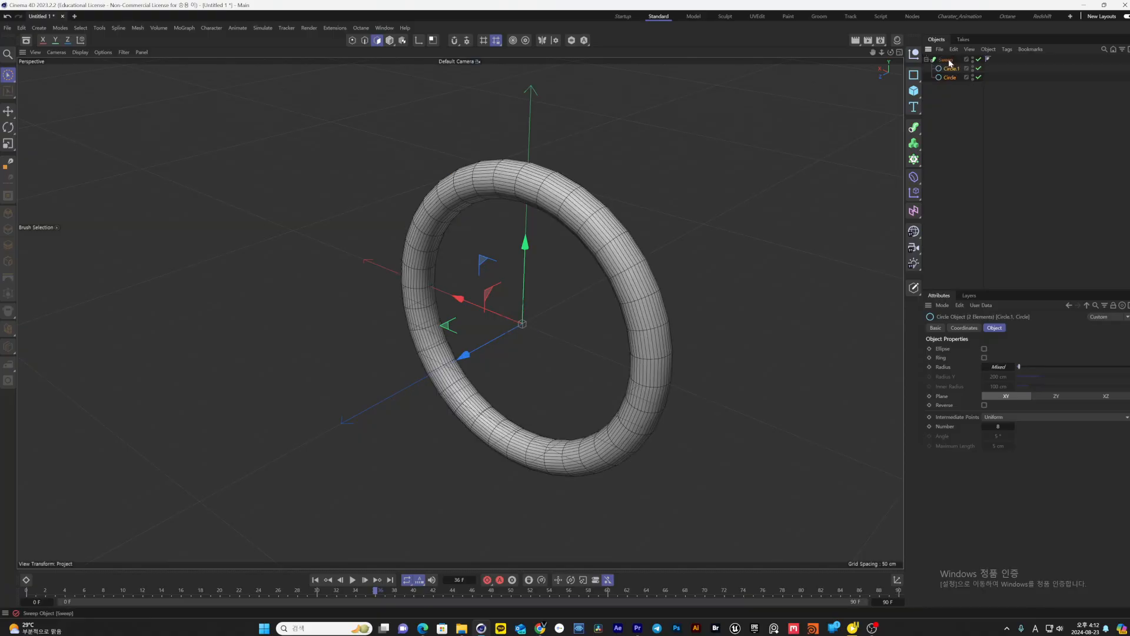
{"action": "left_click", "coordinate": [956, 113]}
{"action": "left_click_drag", "start_coordinate": [765, 227], "coordinate": [779, 245], "text": "alt"}
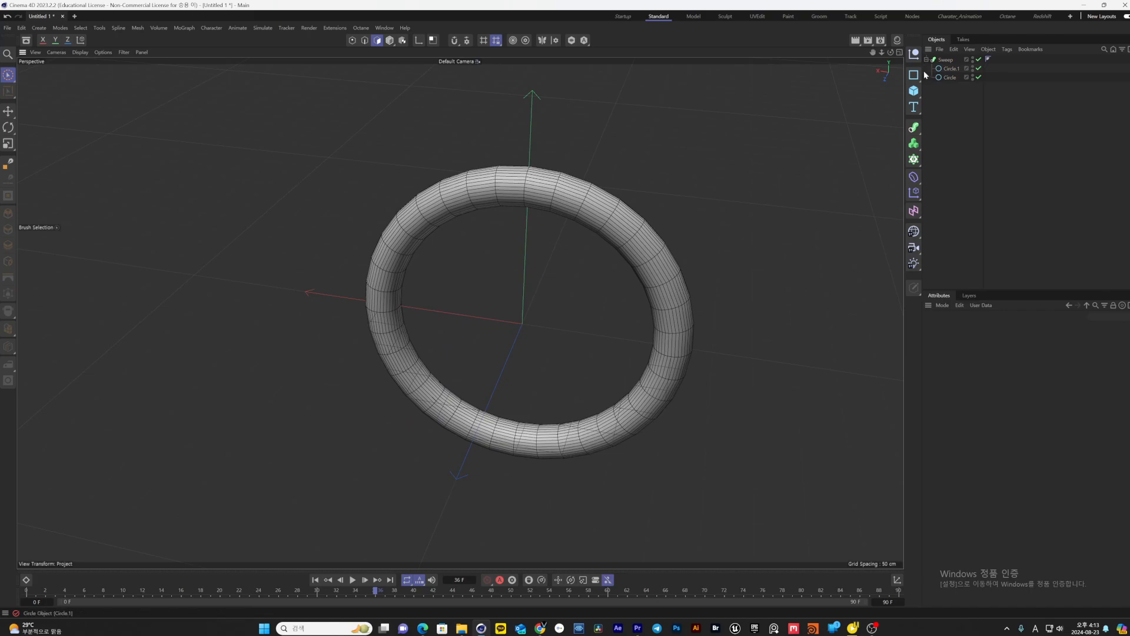
Delete the Sweep ring along with both of its circle splines
{"action": "left_click_drag", "start_coordinate": [922, 76], "coordinate": [1020, 159]}
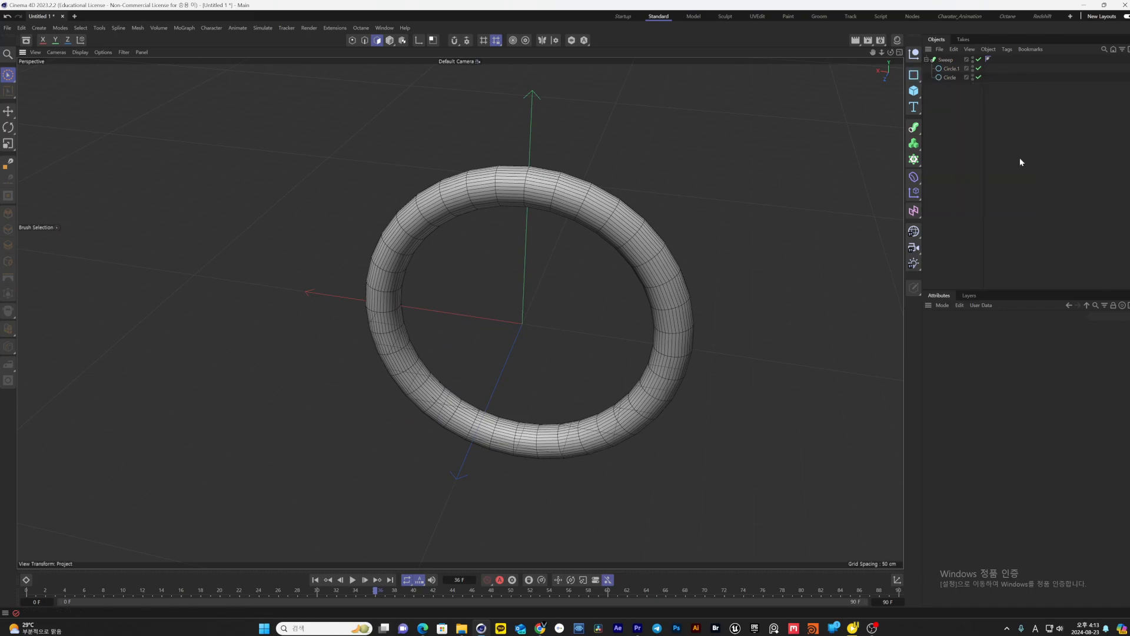
{"action": "left_click", "coordinate": [916, 132]}
{"action": "left_click", "coordinate": [1007, 115]}
{"action": "left_click", "coordinate": [944, 60]}
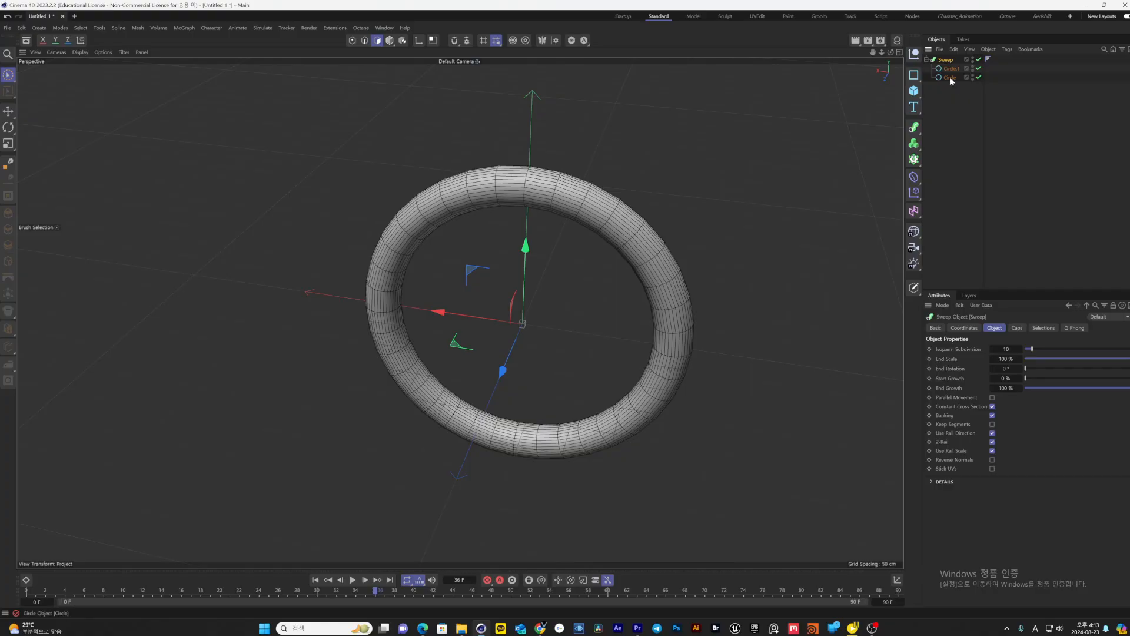
{"action": "left_click_drag", "start_coordinate": [959, 113], "coordinate": [939, 53]}
{"action": "key", "text": "Delete"}
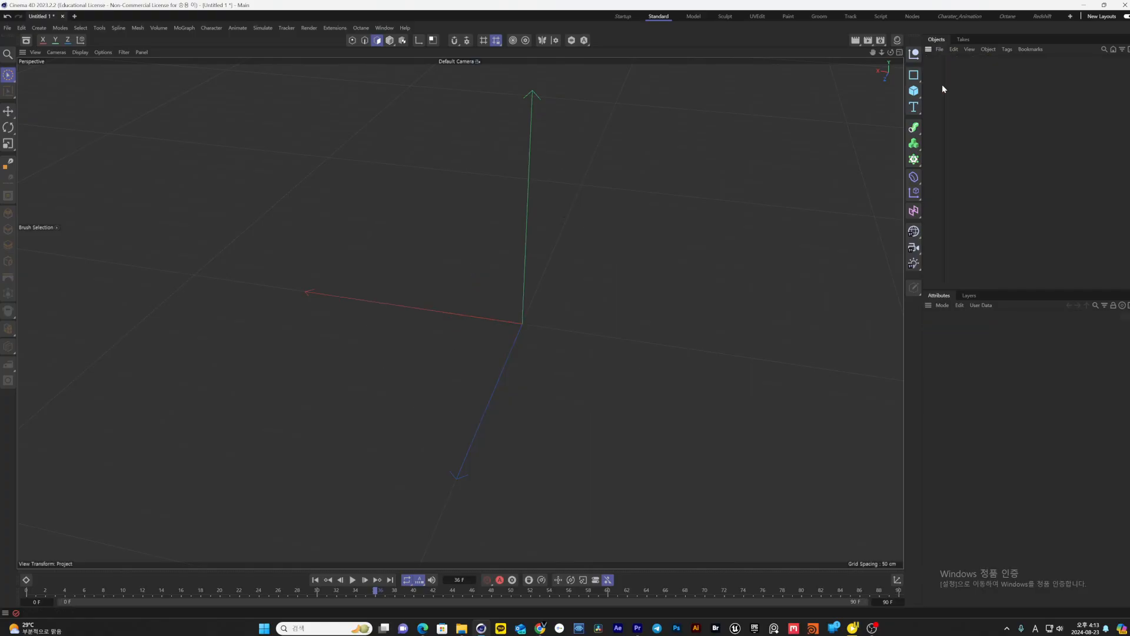
Add a rectangle spline and a circle spline, and set the circle's radius to 21 cm
{"action": "left_click", "coordinate": [909, 78]}
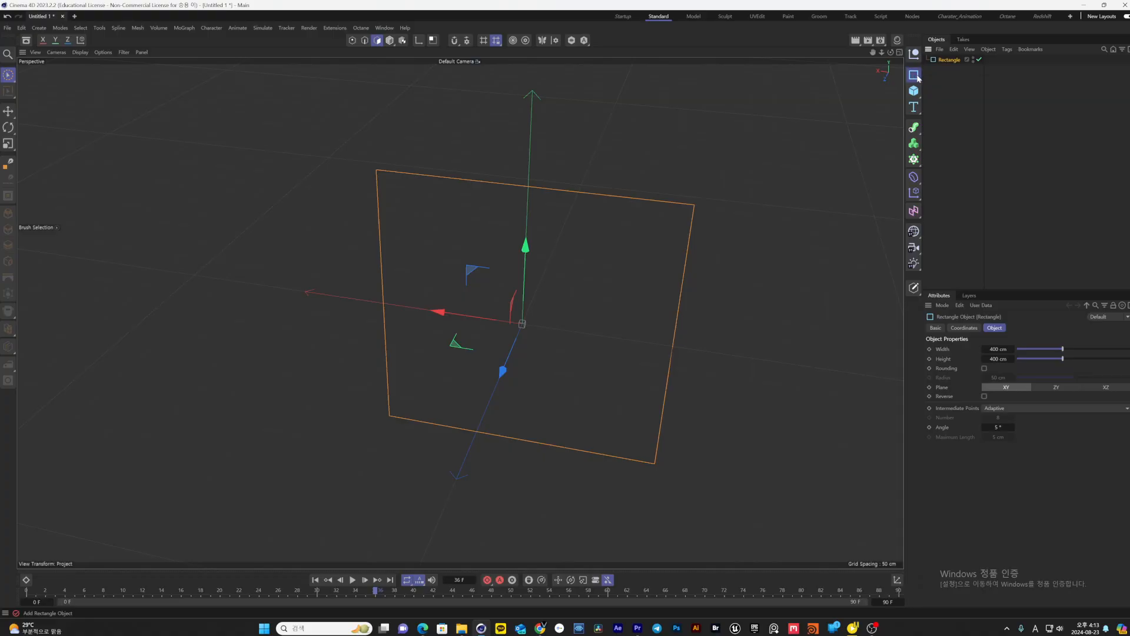
{"action": "left_click", "coordinate": [914, 75]}
{"action": "left_click", "coordinate": [1000, 90]}
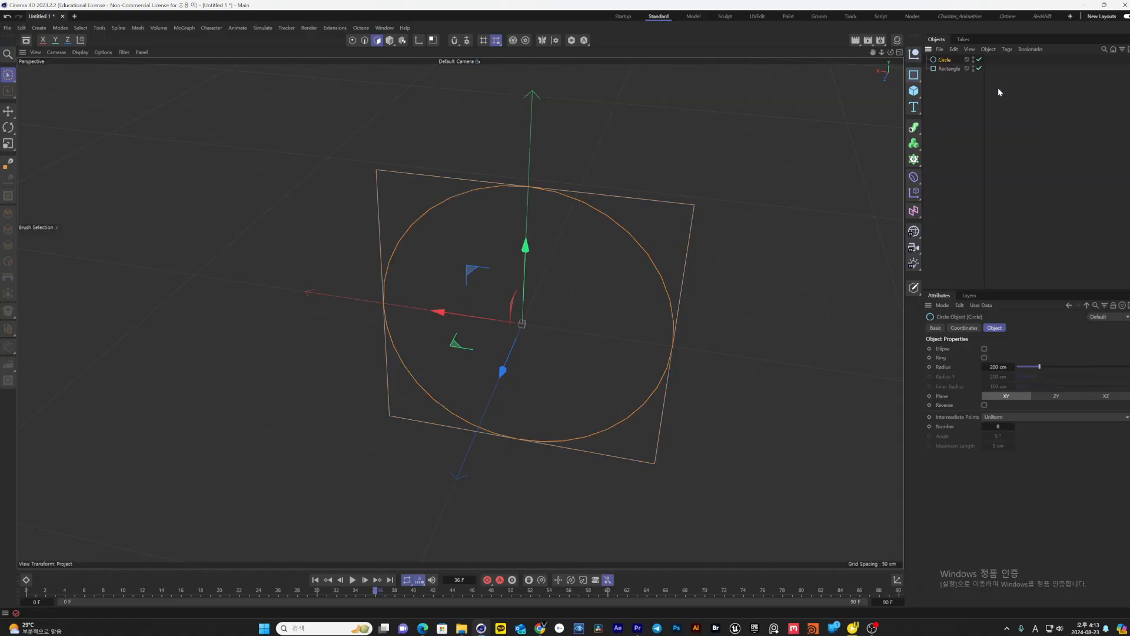
{"action": "left_click_drag", "start_coordinate": [1039, 366], "coordinate": [1018, 369]}
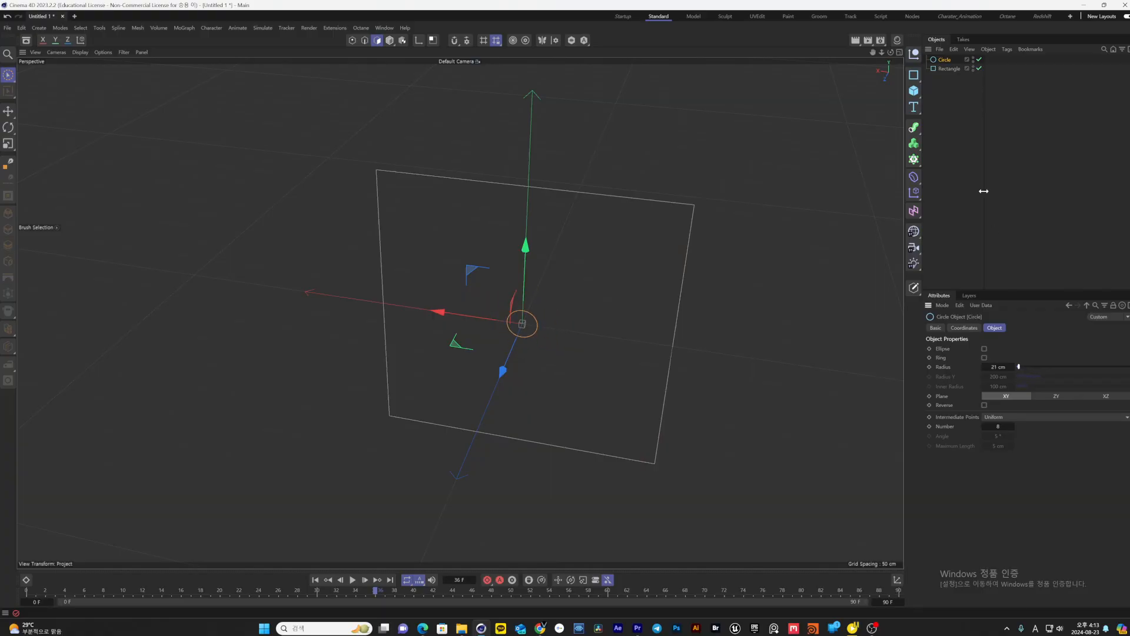
Add a Sweep generator and place the circle and rectangle under it to form a tubular square frame
{"action": "left_click", "coordinate": [914, 128]}
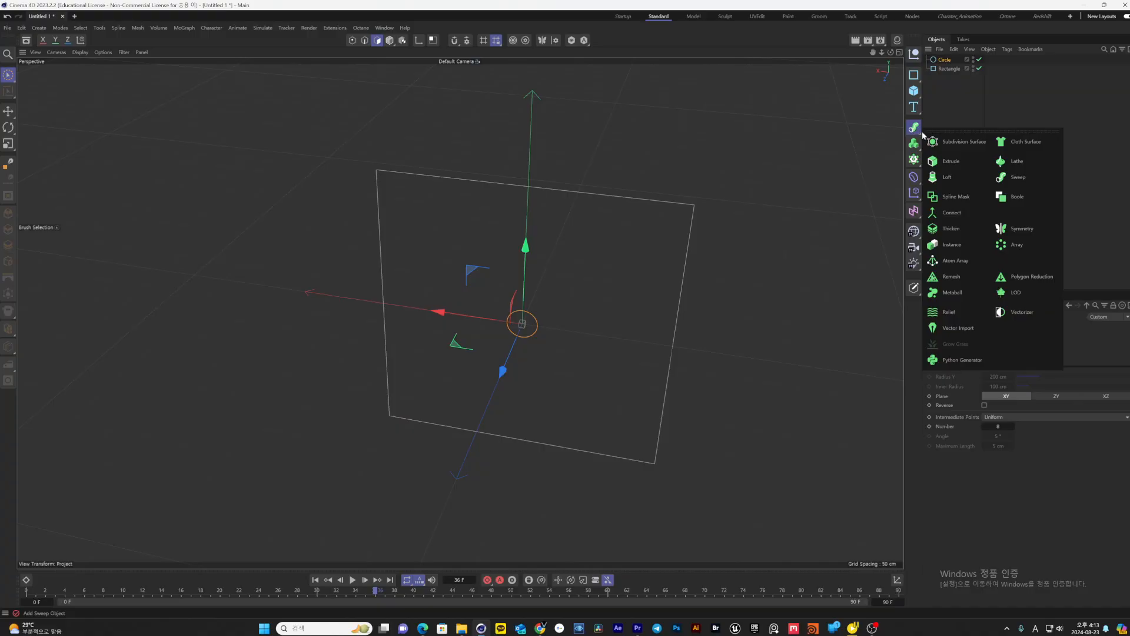
{"action": "left_click", "coordinate": [920, 133]}
{"action": "left_click", "coordinate": [916, 129]}
{"action": "left_click_drag", "start_coordinate": [960, 105], "coordinate": [948, 61]}
{"action": "left_click_drag", "start_coordinate": [780, 187], "coordinate": [971, 124], "text": "alt"}
{"action": "left_click_drag", "start_coordinate": [947, 77], "coordinate": [934, 64]}
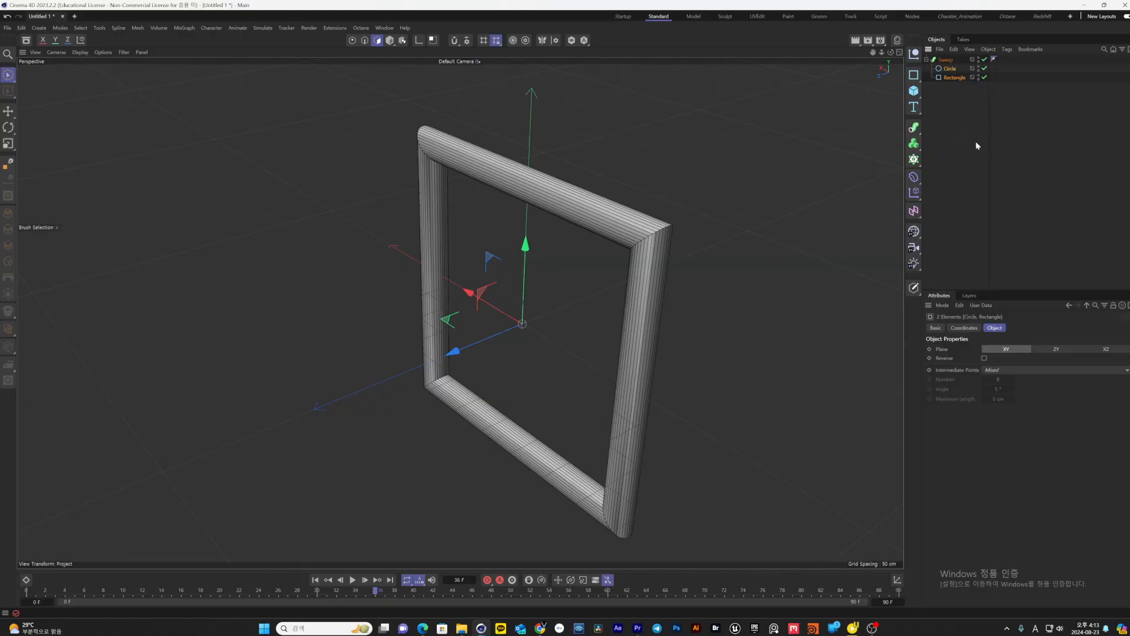
Replace the swept circle and rectangle with an n-Side spline and move a copy of it outward along the Z axis
{"action": "key", "text": "Delete"}
{"action": "left_click", "coordinate": [914, 75]}
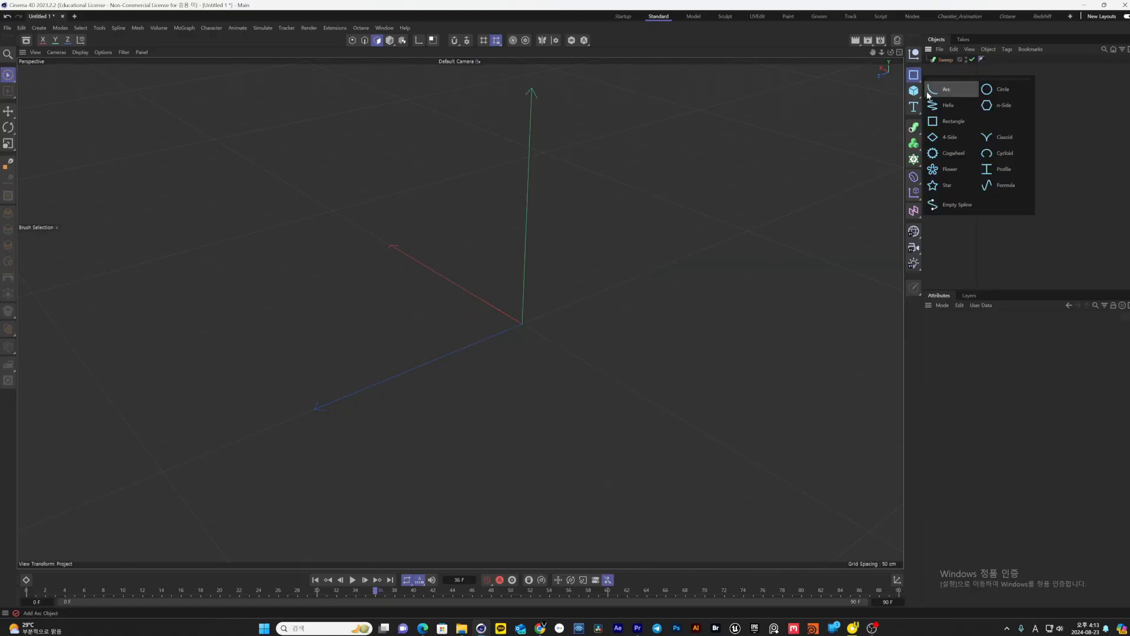
{"action": "left_click", "coordinate": [997, 112]}
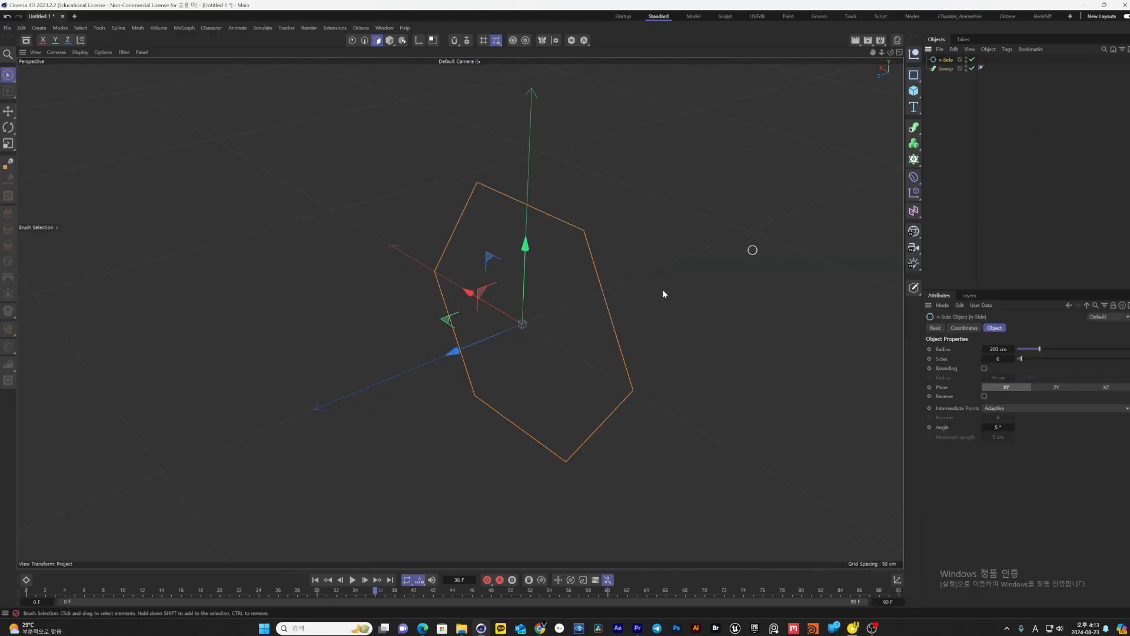
{"action": "left_click_drag", "start_coordinate": [663, 295], "coordinate": [613, 306], "text": "alt"}
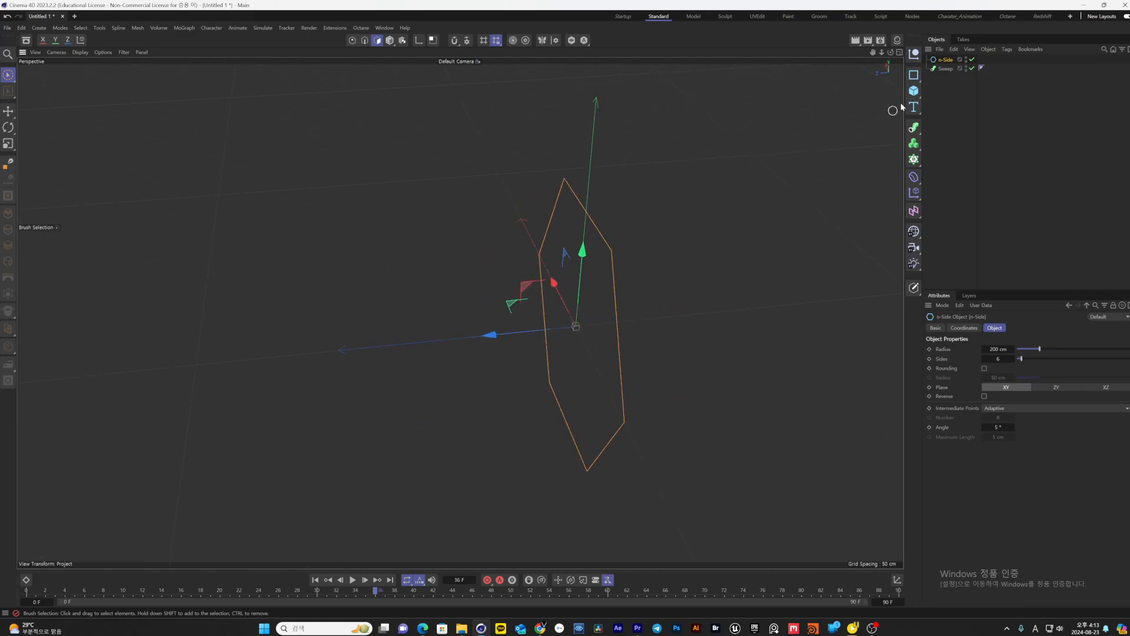
{"action": "left_click_drag", "start_coordinate": [945, 60], "coordinate": [946, 64], "text": "ctrl"}
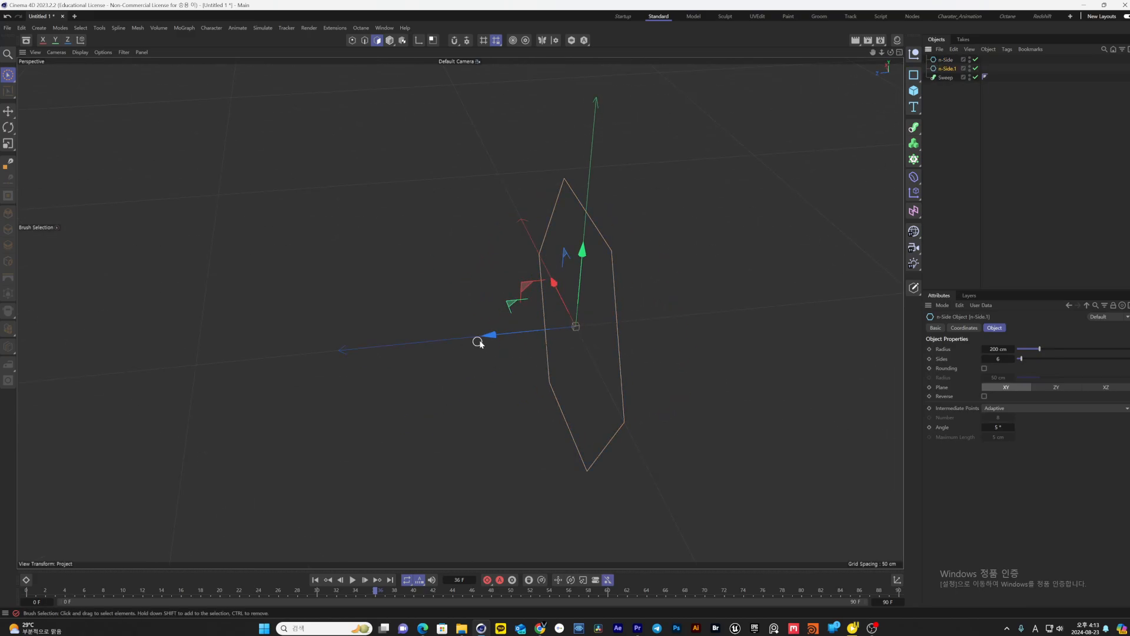
{"action": "left_click_drag", "start_coordinate": [478, 343], "coordinate": [333, 352]}
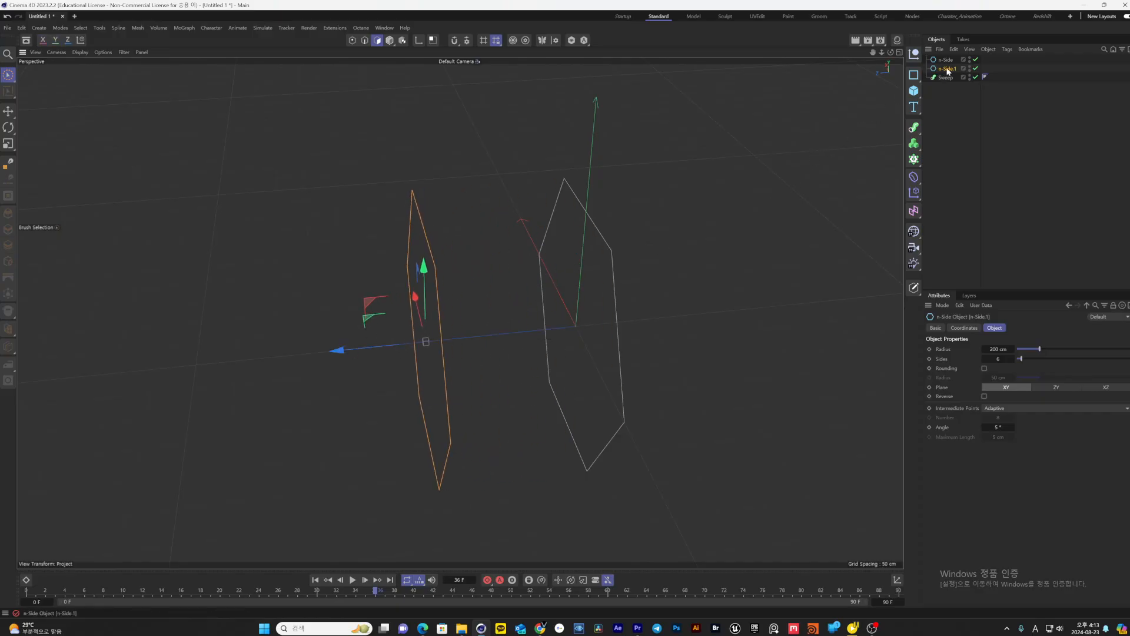
Add a circle spline at the origin and move the original n-Side spline along Z to the circle's opposite side
{"action": "left_click", "coordinate": [913, 74]}
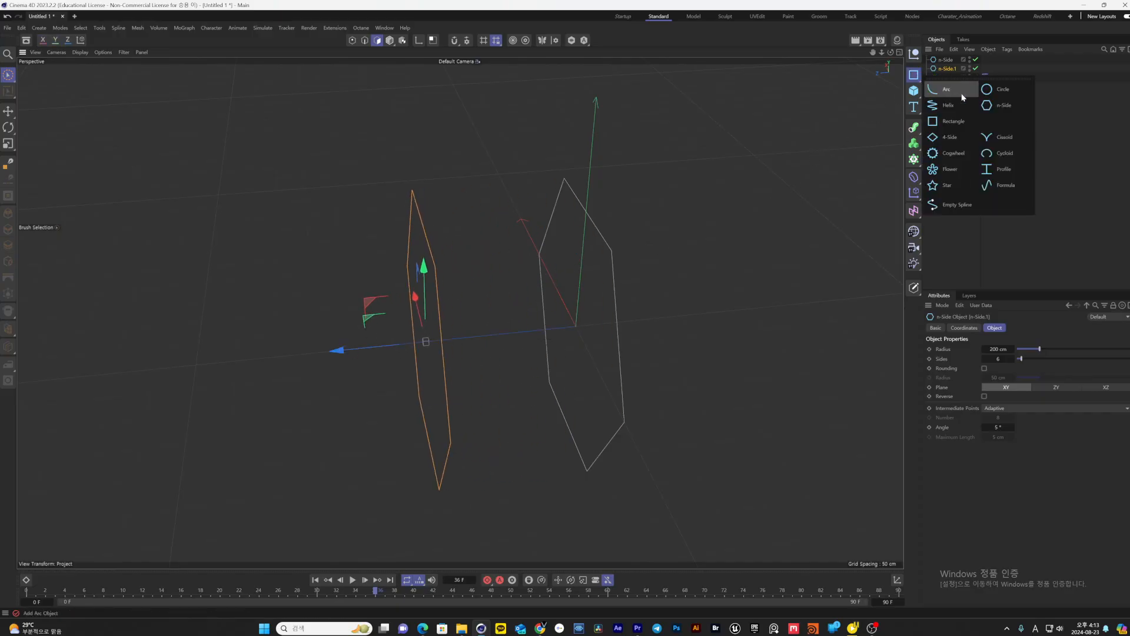
{"action": "left_click", "coordinate": [994, 90]}
{"action": "left_click", "coordinate": [947, 77], "text": "ctrl"}
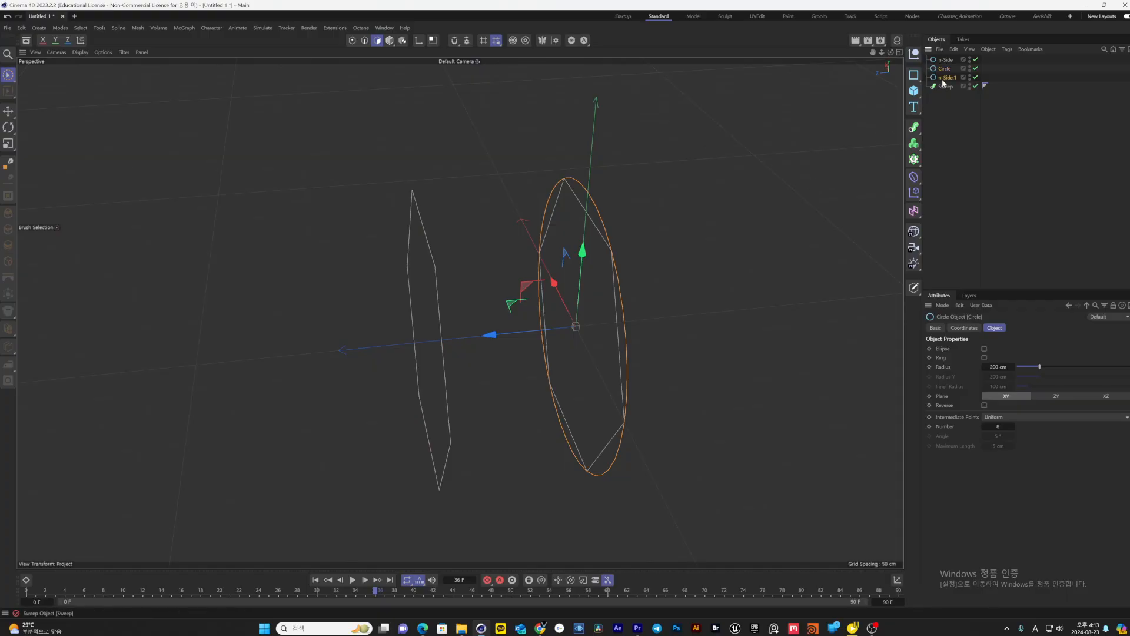
{"action": "left_click", "coordinate": [946, 60]}
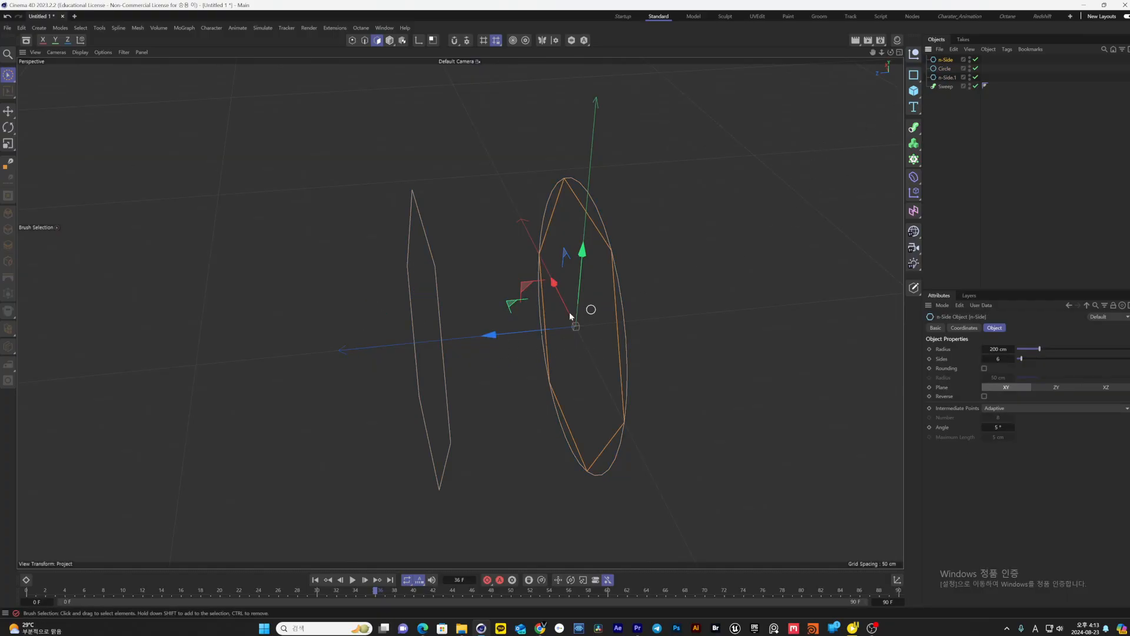
{"action": "left_click_drag", "start_coordinate": [532, 333], "coordinate": [634, 306]}
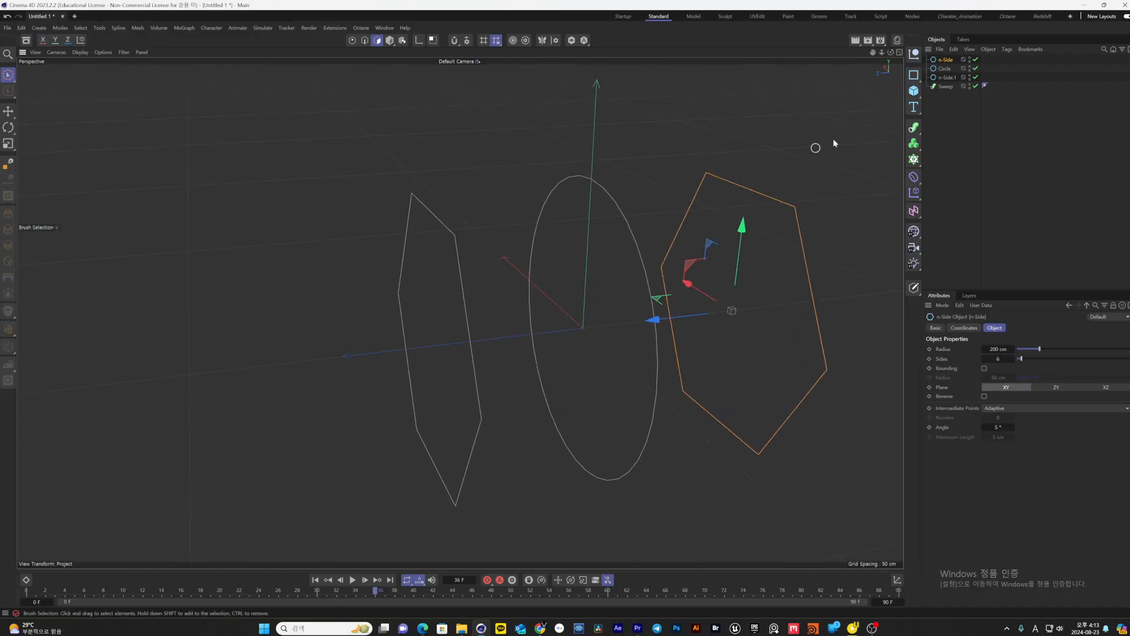
Replace the unused Sweep with a Loft generator and make the two n-Side splines and the circle its children
{"action": "left_click", "coordinate": [946, 86]}
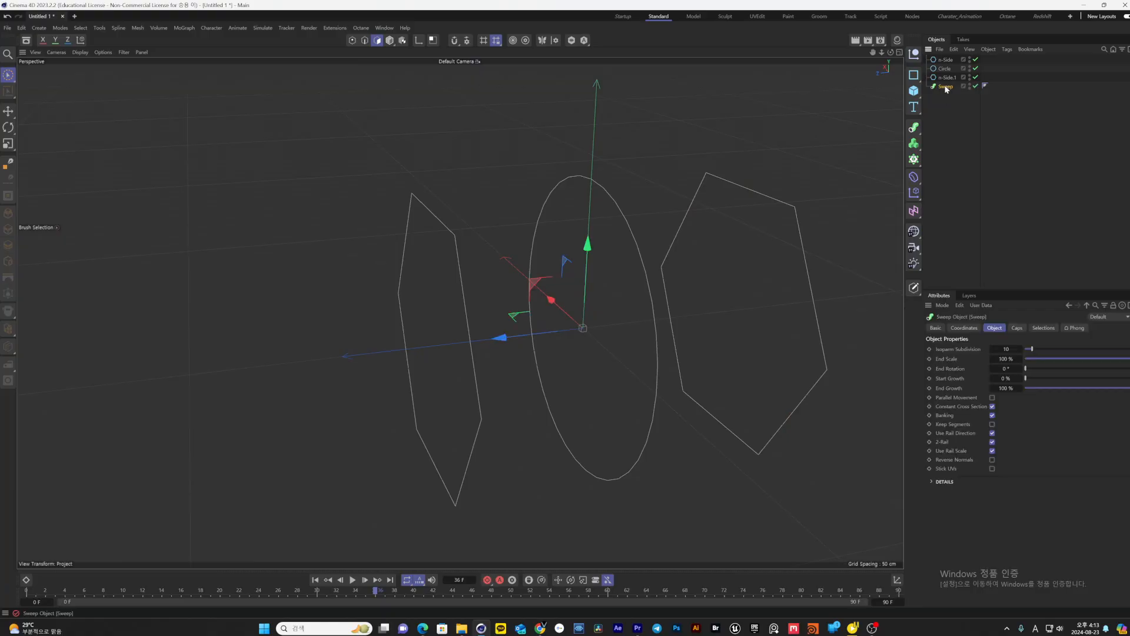
{"action": "key", "text": "Delete"}
{"action": "left_click", "coordinate": [917, 128]}
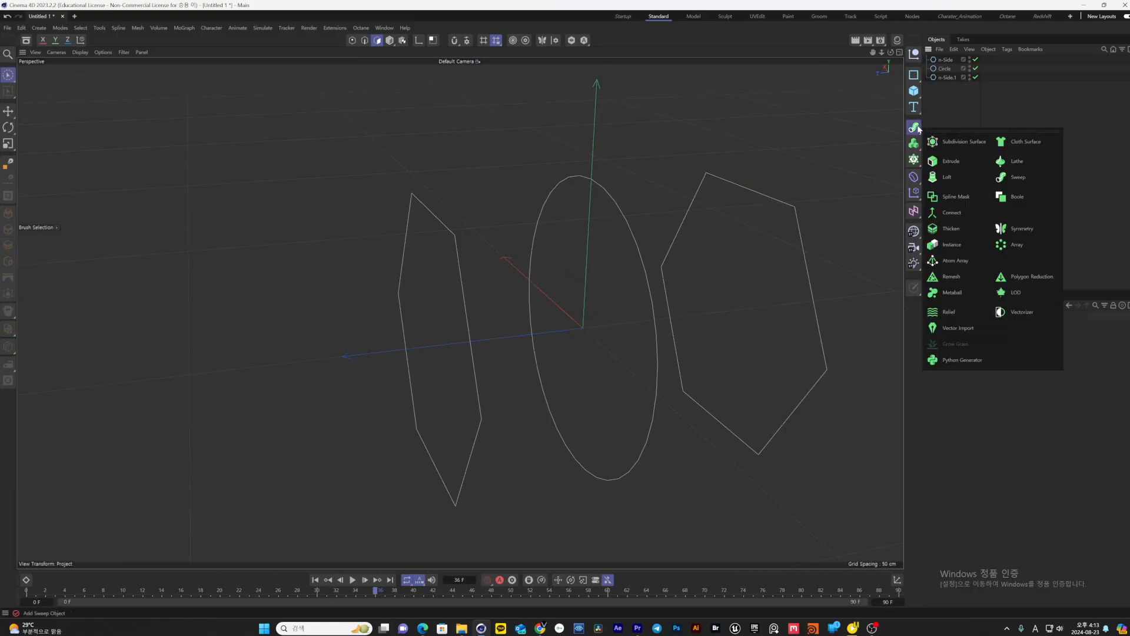
{"action": "left_click", "coordinate": [947, 178]}
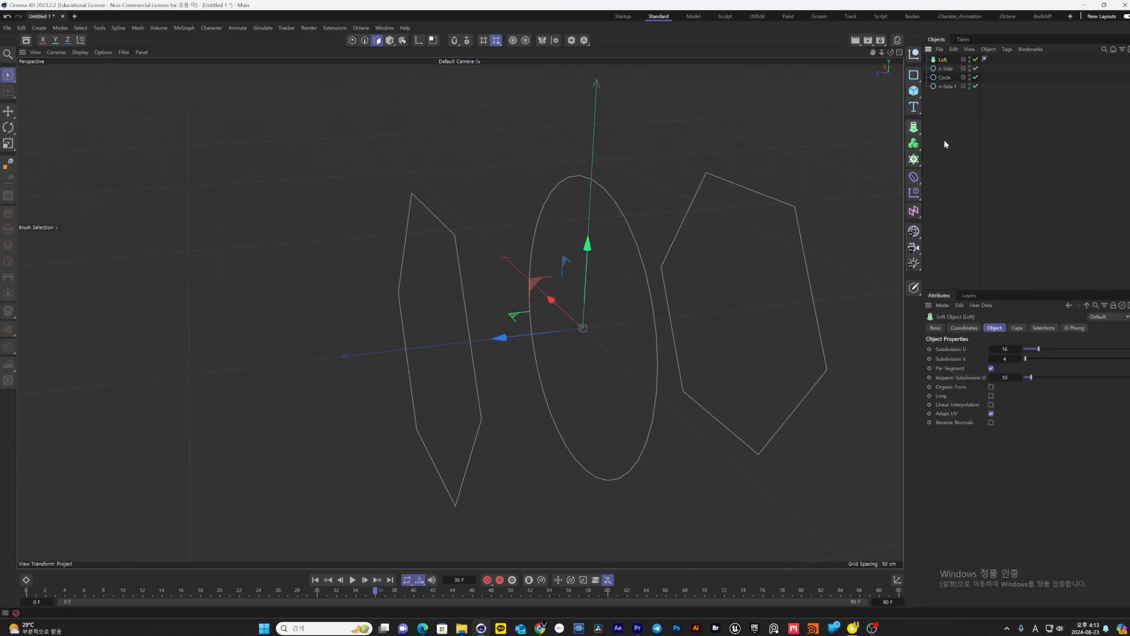
{"action": "left_click_drag", "start_coordinate": [943, 66], "coordinate": [944, 61]}
{"action": "left_click_drag", "start_coordinate": [755, 244], "coordinate": [660, 290], "text": "alt"}
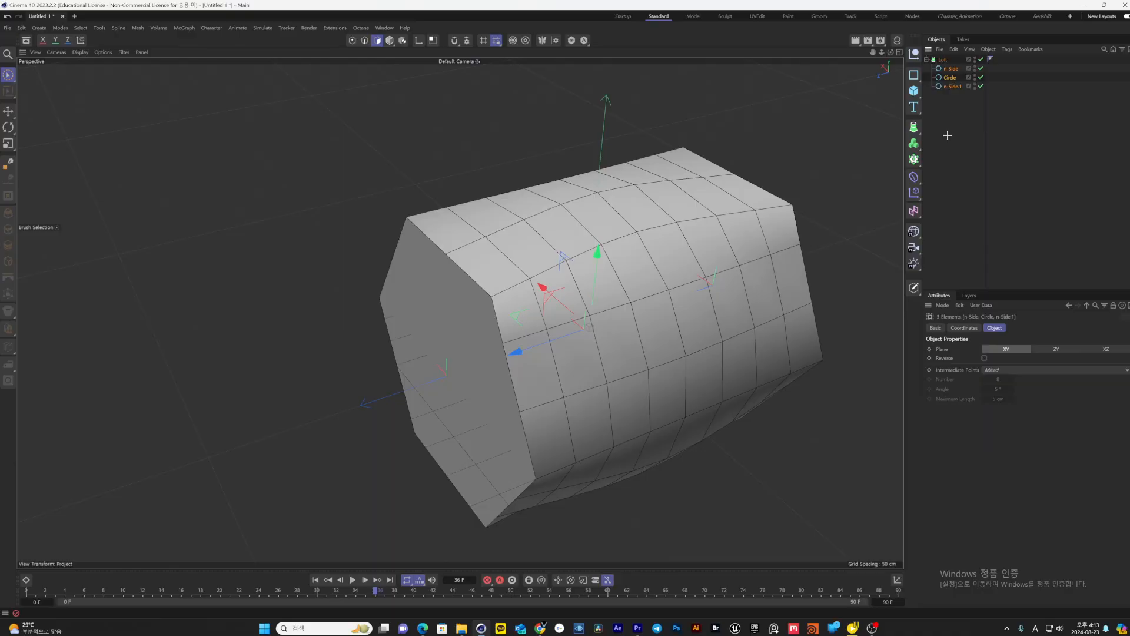
{"action": "left_click", "coordinate": [947, 133]}
Set the middle circle's radius to 110 cm to narrow the waist of the loft
{"action": "left_click", "coordinate": [952, 87]}
{"action": "left_click", "coordinate": [949, 78]}
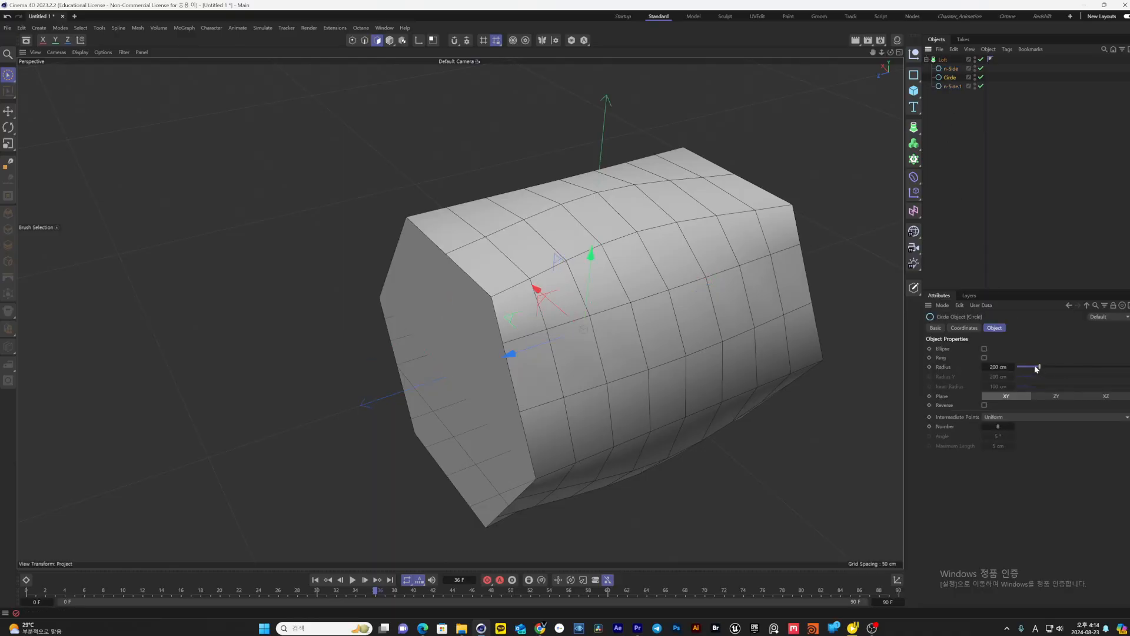
{"action": "left_click_drag", "start_coordinate": [1035, 368], "coordinate": [1030, 369]}
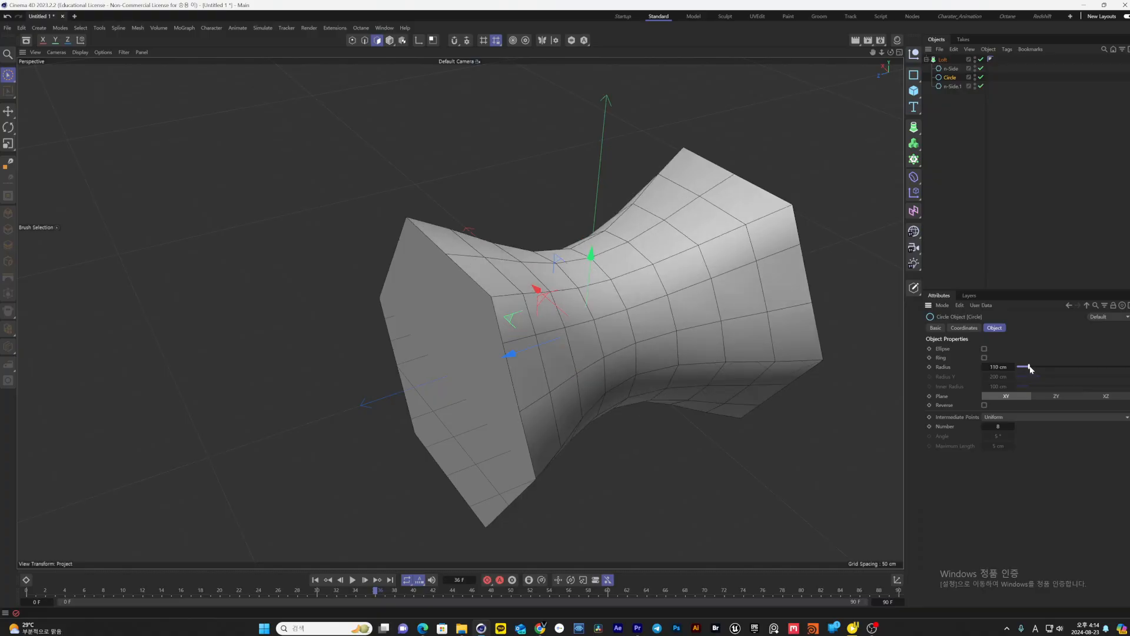
{"action": "left_click_drag", "start_coordinate": [624, 388], "coordinate": [493, 230], "text": "alt"}
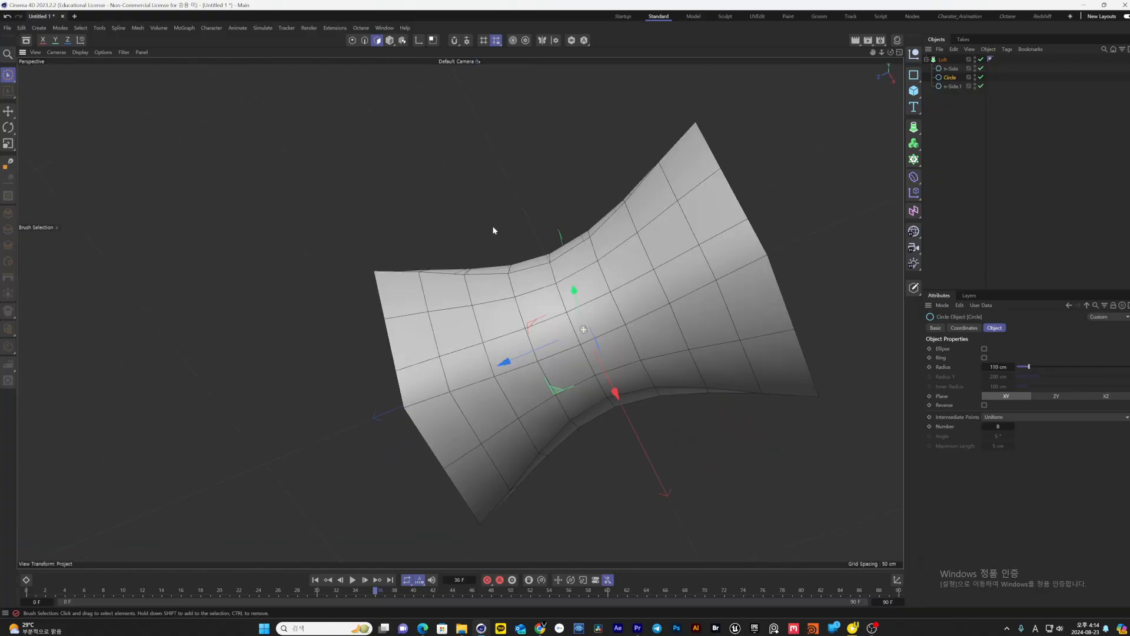
{"action": "left_click", "coordinate": [915, 76]}
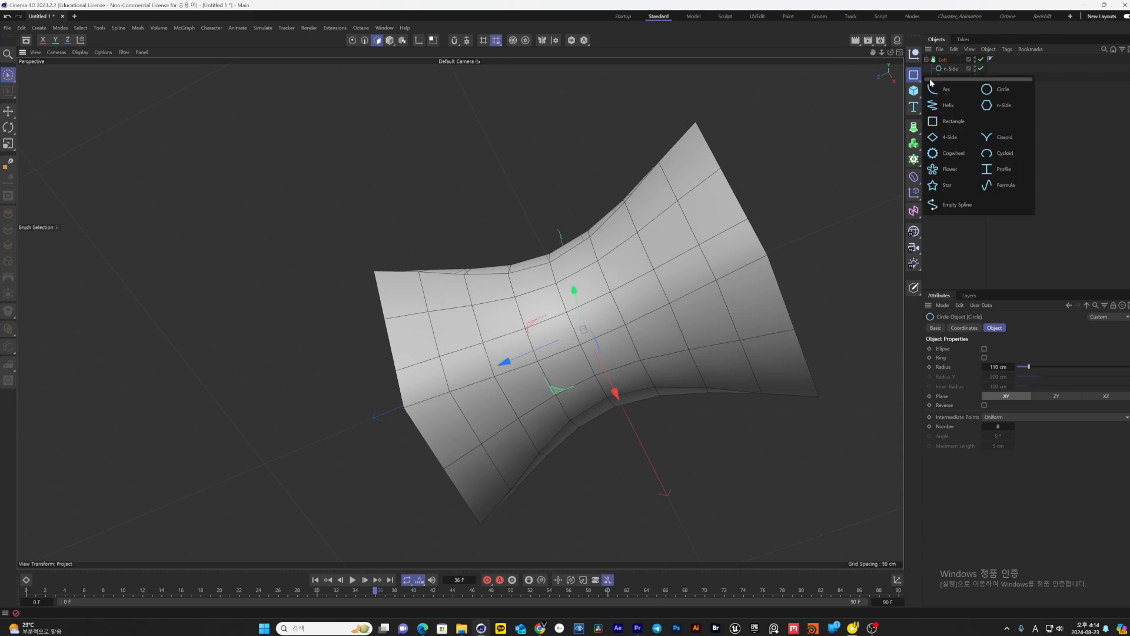
{"action": "left_click", "coordinate": [957, 137]}
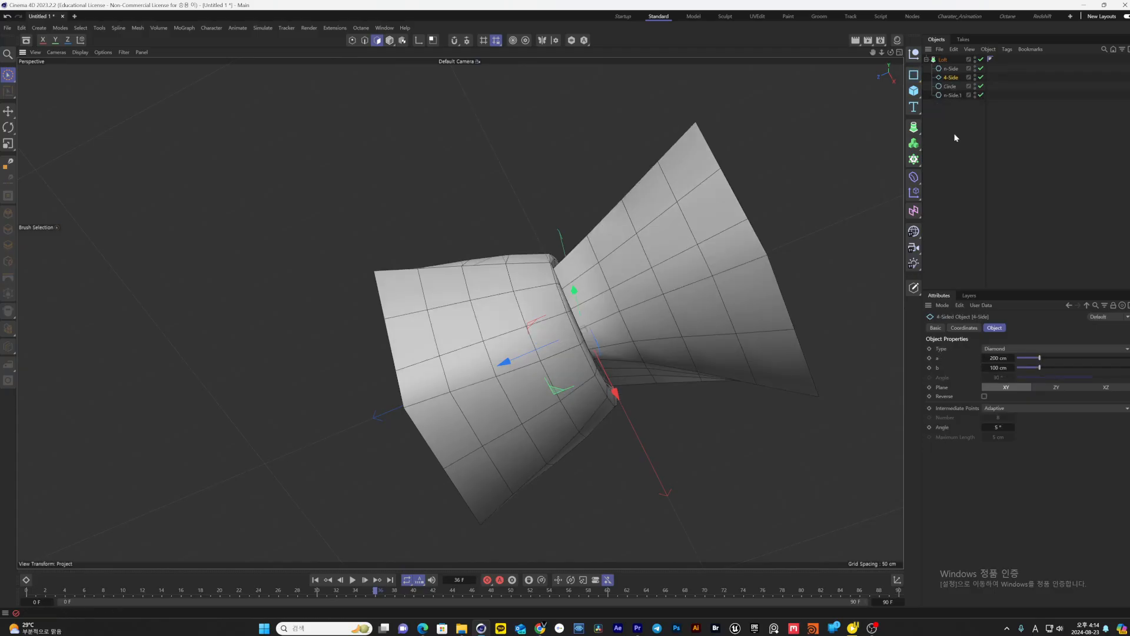
{"action": "key", "text": "Delete"}
Delete the Loft together with its child splines and add a 4-Side spline at the origin
{"action": "left_click_drag", "start_coordinate": [971, 107], "coordinate": [936, 36]}
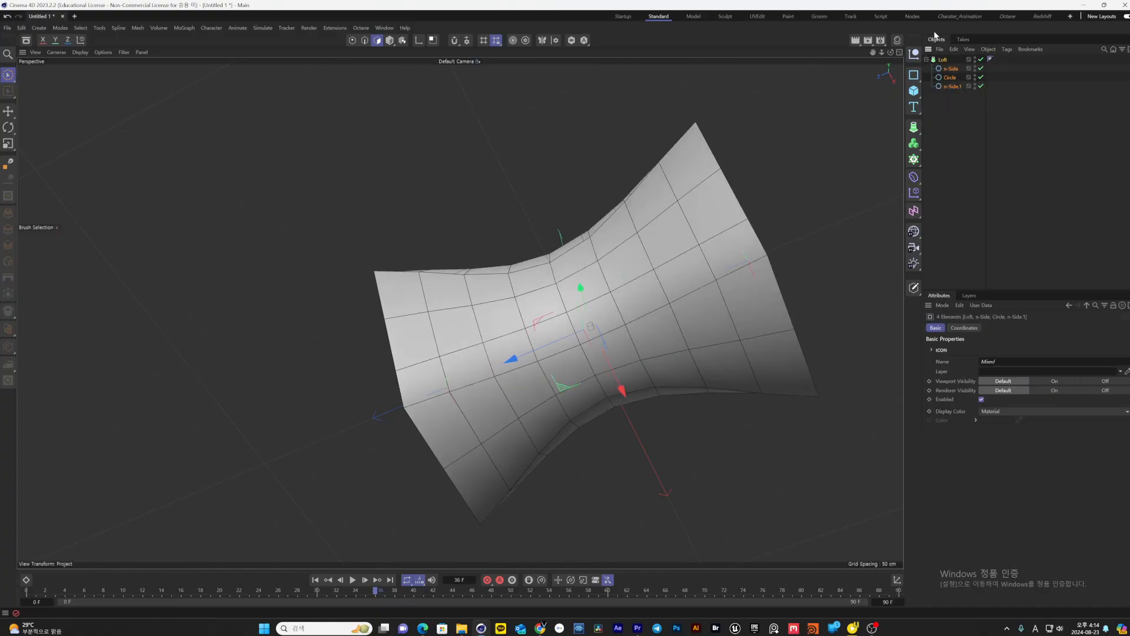
{"action": "key", "text": "Delete"}
{"action": "left_click", "coordinate": [914, 75]}
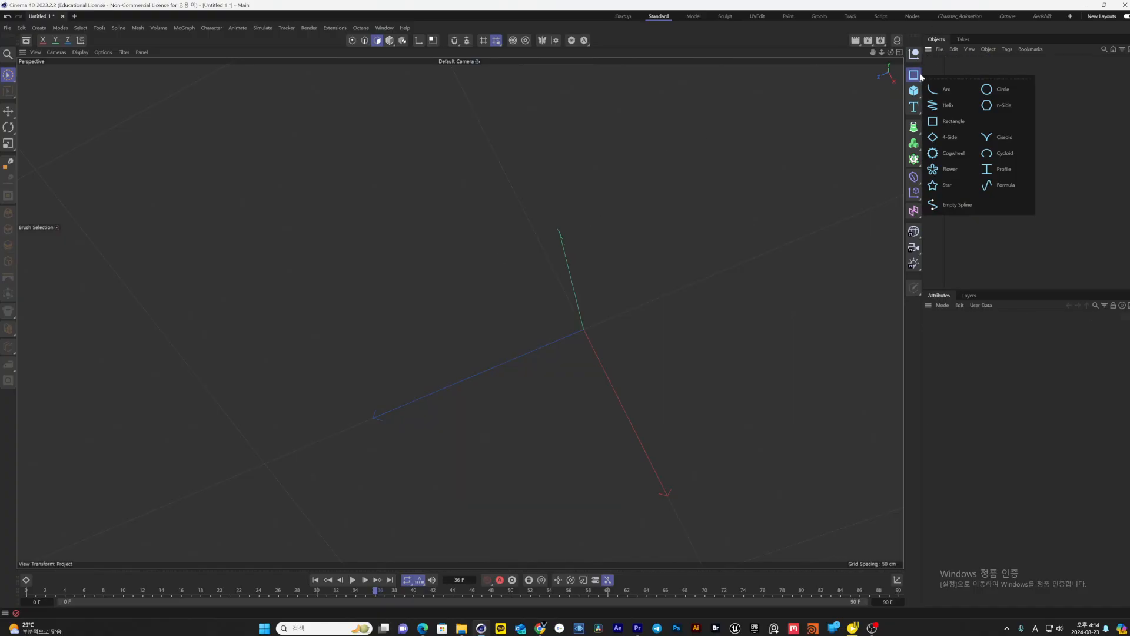
{"action": "left_click", "coordinate": [942, 139]}
{"action": "left_click_drag", "start_coordinate": [630, 361], "coordinate": [637, 336], "text": "alt"}
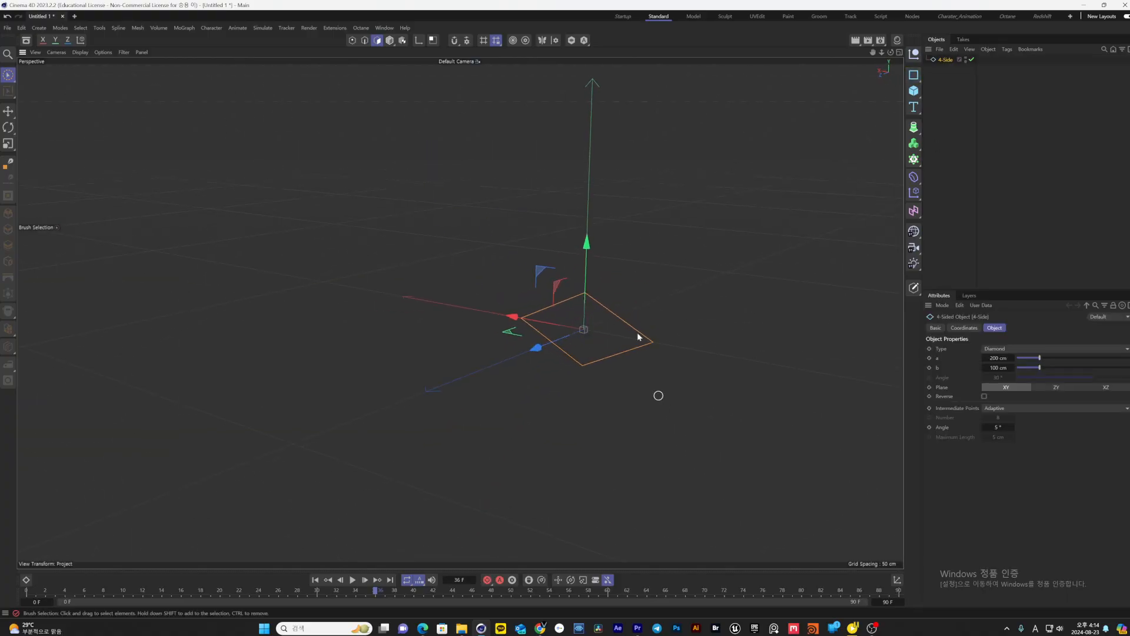
Cycle the 4-Side spline's type through Kite and Parallelogram to Trapezium, with a at 241 cm and b at 188 cm
{"action": "mouse_move", "coordinate": [1039, 367]}
{"action": "left_mouse_down"}
{"action": "mouse_move", "coordinate": [1085, 367]}
{"action": "mouse_move", "coordinate": [1054, 366]}
{"action": "left_mouse_up"}
{"action": "left_click", "coordinate": [1027, 349]}
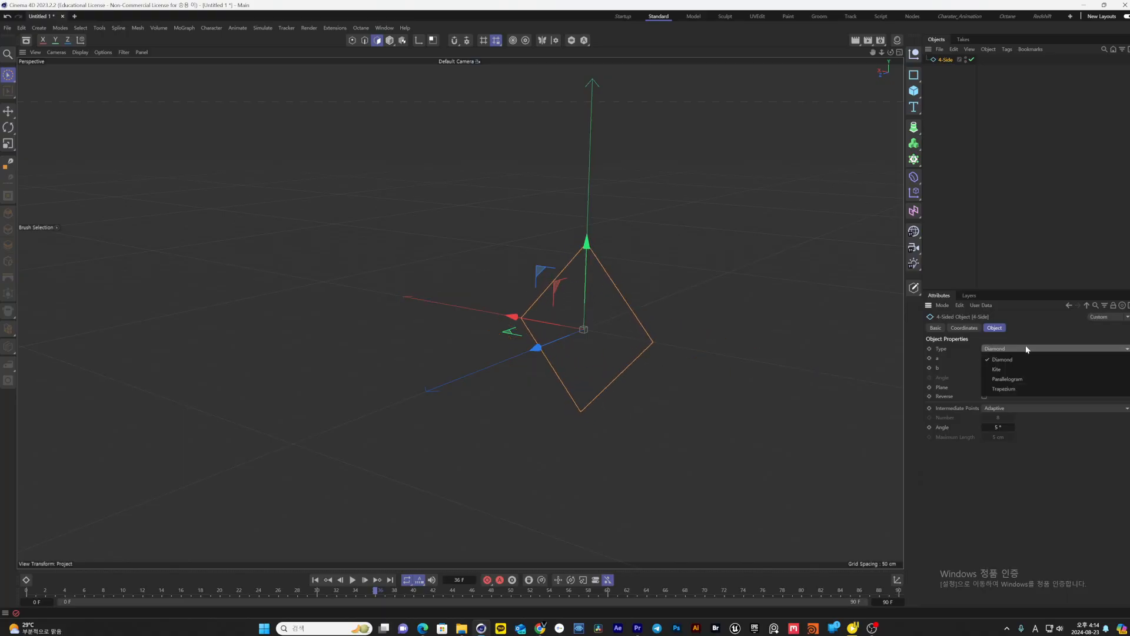
{"action": "left_click", "coordinate": [1007, 369]}
{"action": "left_click", "coordinate": [1012, 350]}
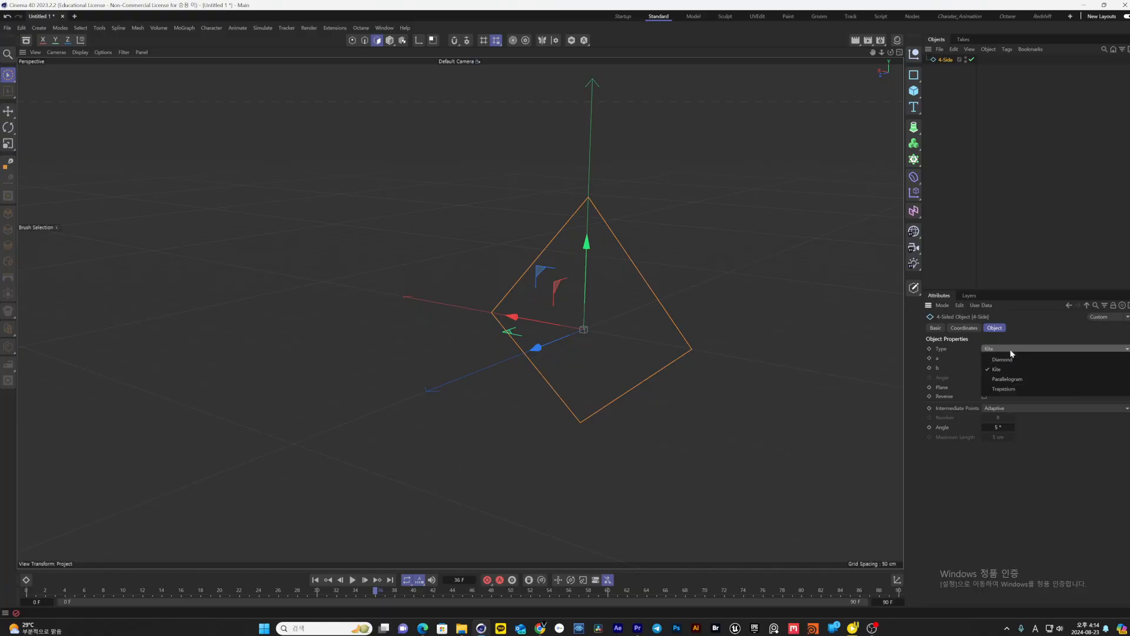
{"action": "left_click", "coordinate": [1007, 379]}
{"action": "left_click_drag", "start_coordinate": [671, 406], "coordinate": [704, 346], "text": "alt"}
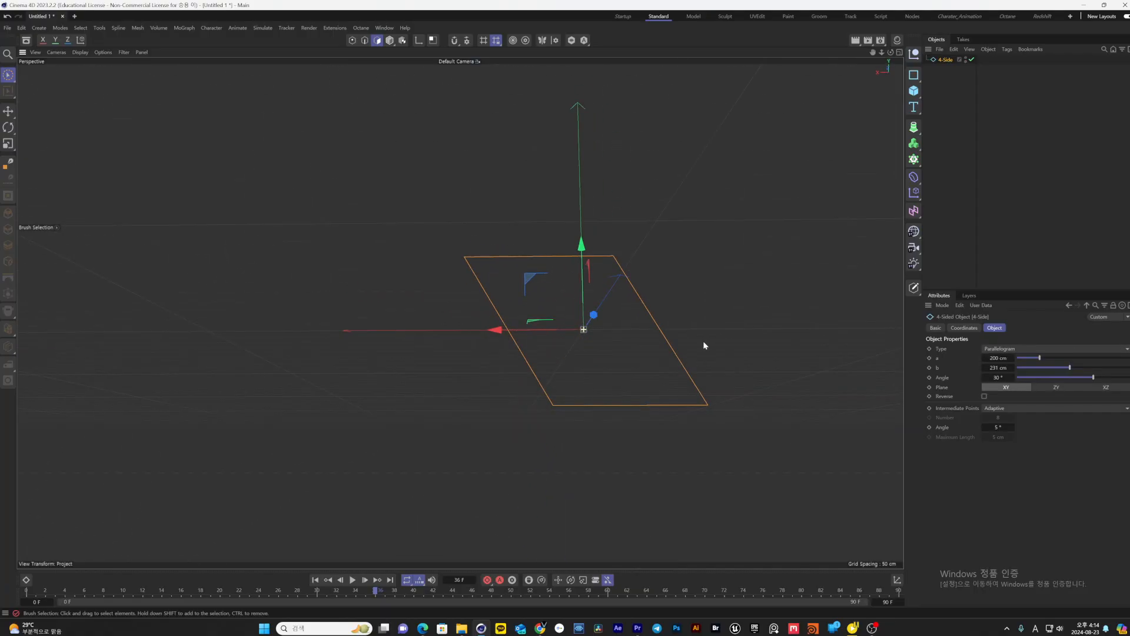
{"action": "left_click", "coordinate": [1025, 349]}
{"action": "left_click", "coordinate": [1017, 387]}
{"action": "left_click_drag", "start_coordinate": [658, 364], "coordinate": [687, 379], "text": "alt"}
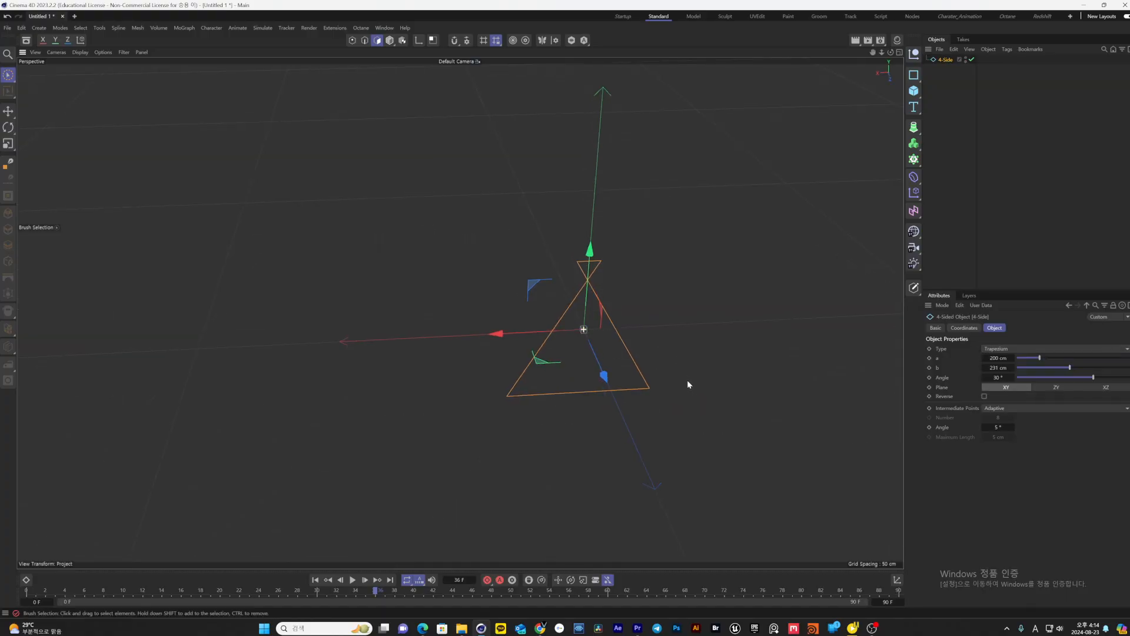
{"action": "mouse_move", "coordinate": [1040, 369]}
{"action": "left_mouse_down"}
{"action": "mouse_move", "coordinate": [1101, 369]}
{"action": "mouse_move", "coordinate": [1034, 356]}
{"action": "mouse_move", "coordinate": [1004, 373]}
{"action": "mouse_move", "coordinate": [1049, 369]}
{"action": "mouse_move", "coordinate": [1032, 356]}
{"action": "mouse_move", "coordinate": [1060, 368]}
{"action": "left_mouse_up"}
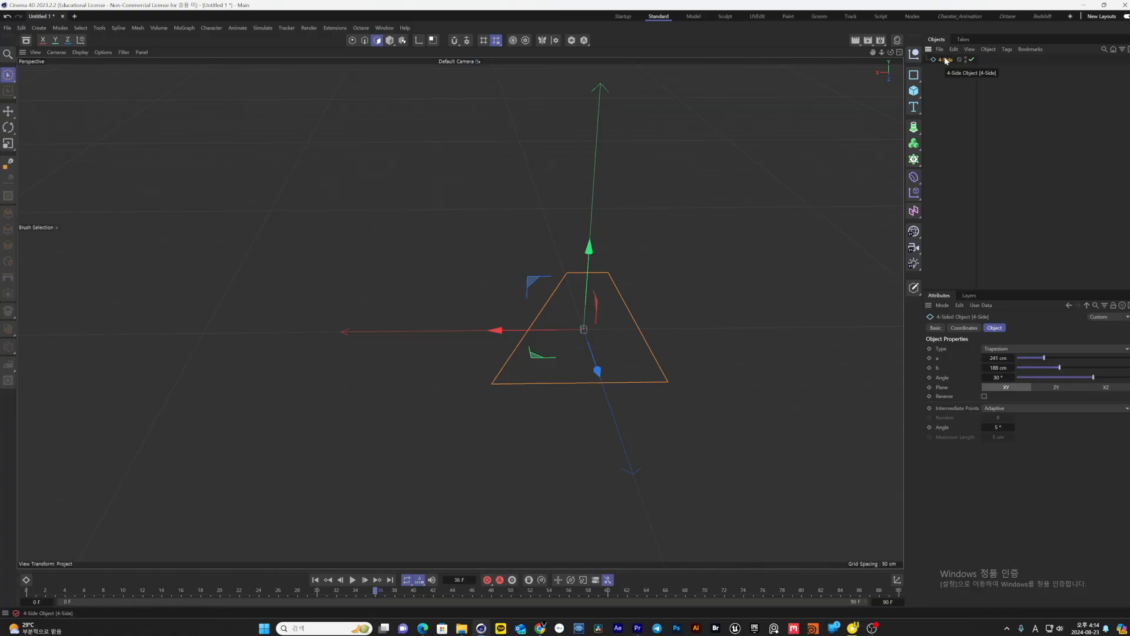
Replace the 4-Side spline with a Helix spline and set its plane to XZ
{"action": "key", "text": "Delete"}
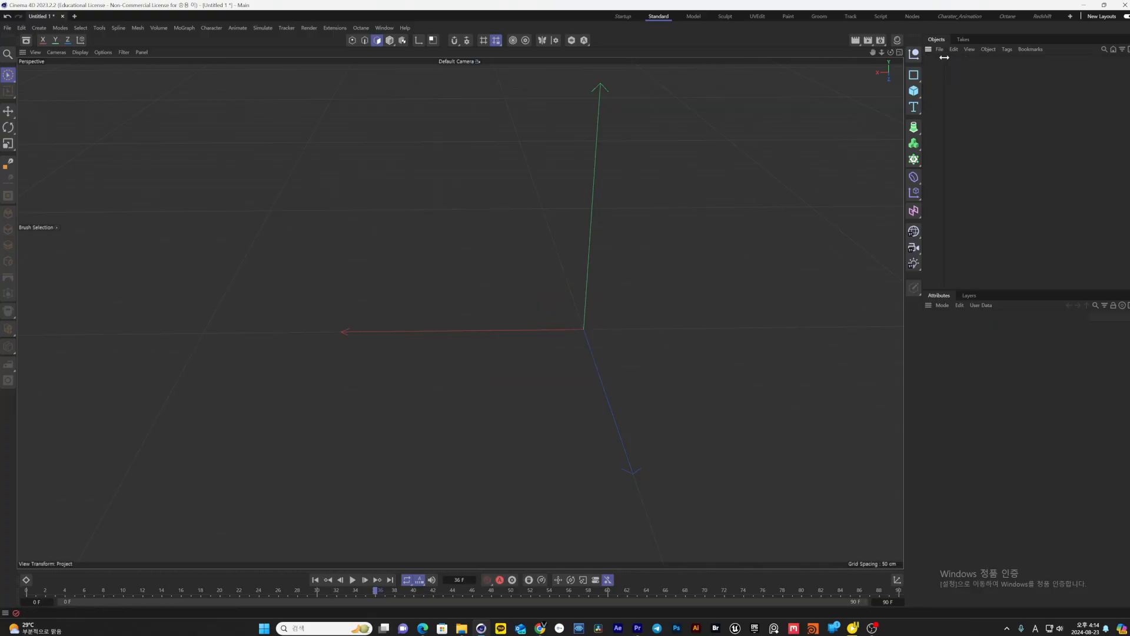
{"action": "left_click", "coordinate": [913, 75]}
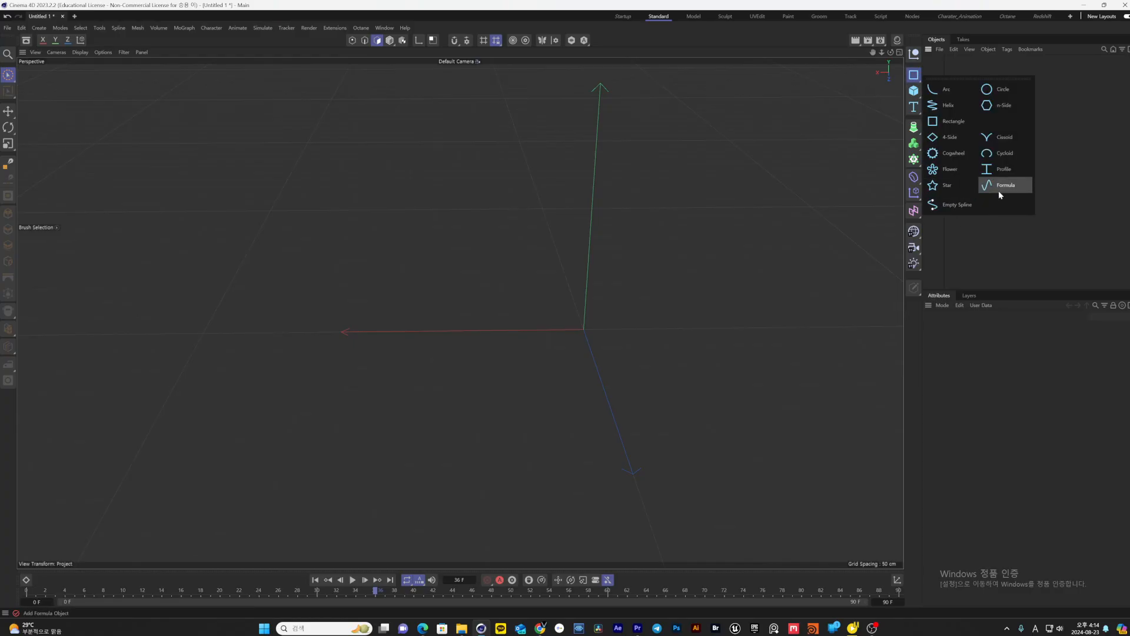
{"action": "left_click", "coordinate": [947, 104]}
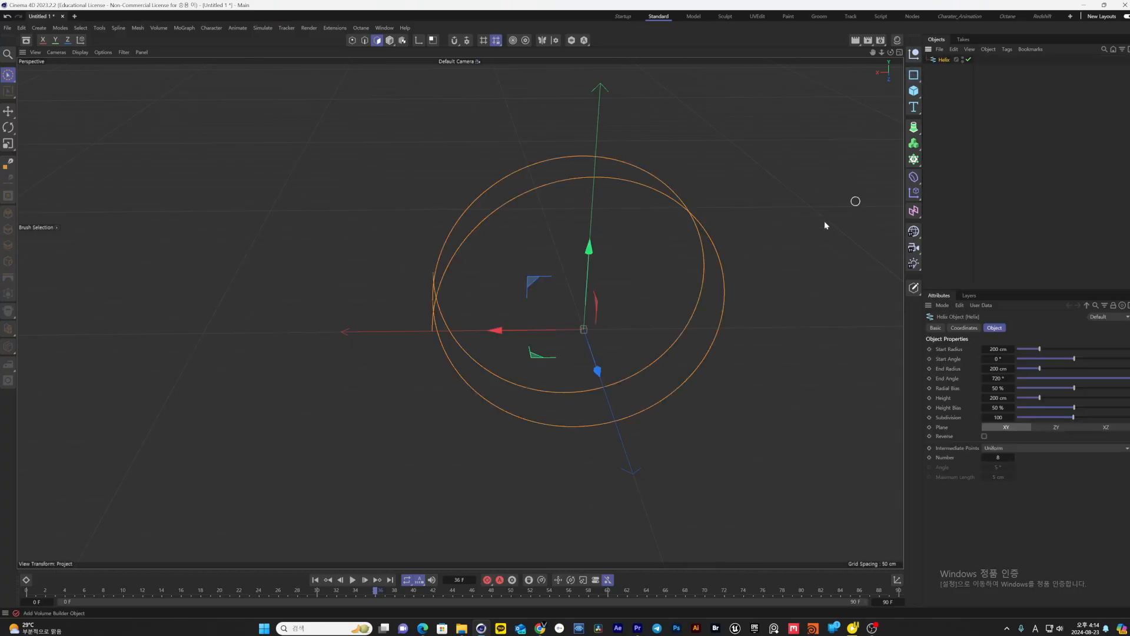
{"action": "left_click_drag", "start_coordinate": [739, 288], "coordinate": [790, 359], "text": "alt"}
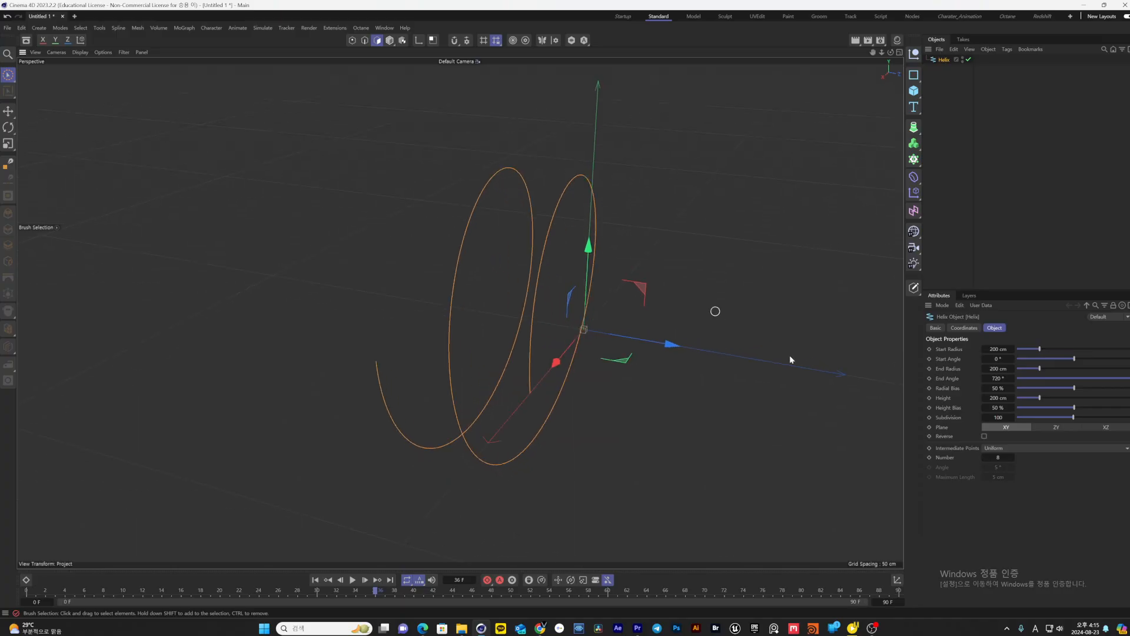
{"action": "left_click", "coordinate": [1104, 427]}
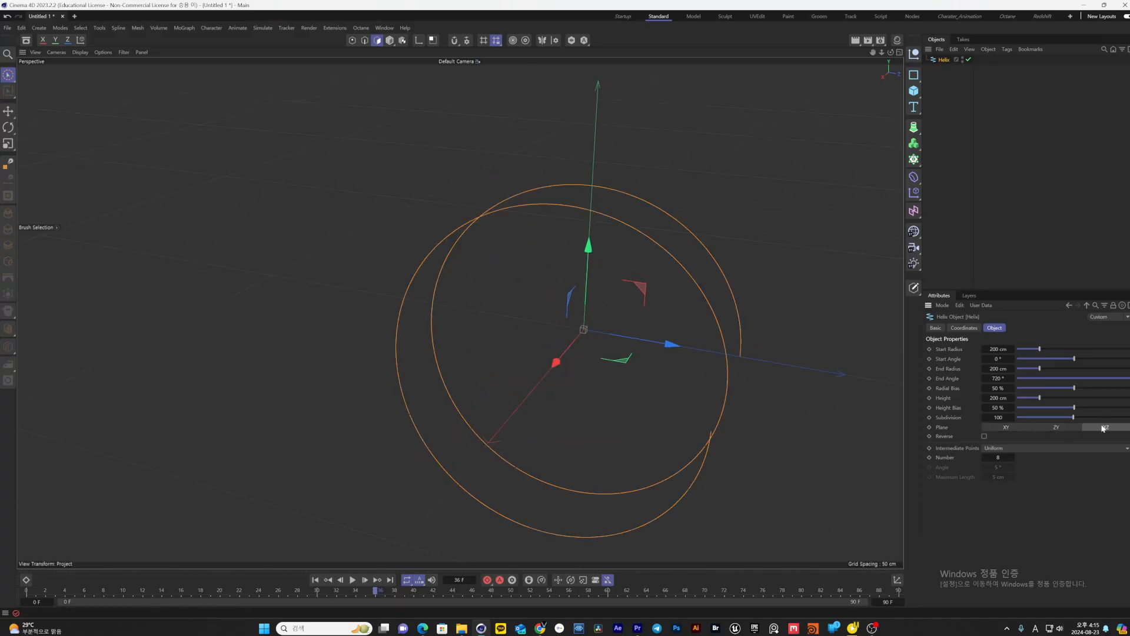
{"action": "left_click_drag", "start_coordinate": [748, 370], "coordinate": [757, 370], "text": "alt"}
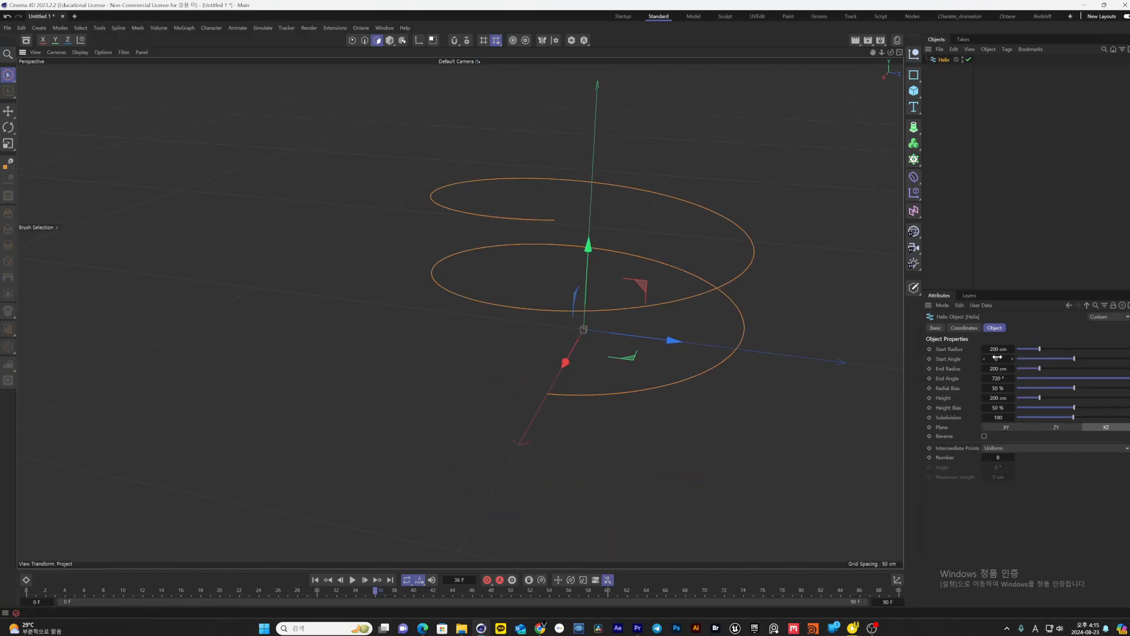
Taper the helix with an end radius of 98 cm and add turns with an end angle of 1665°
{"action": "left_click_drag", "start_coordinate": [1038, 349], "coordinate": [1029, 371]}
{"action": "key", "text": "ctrl+z"}
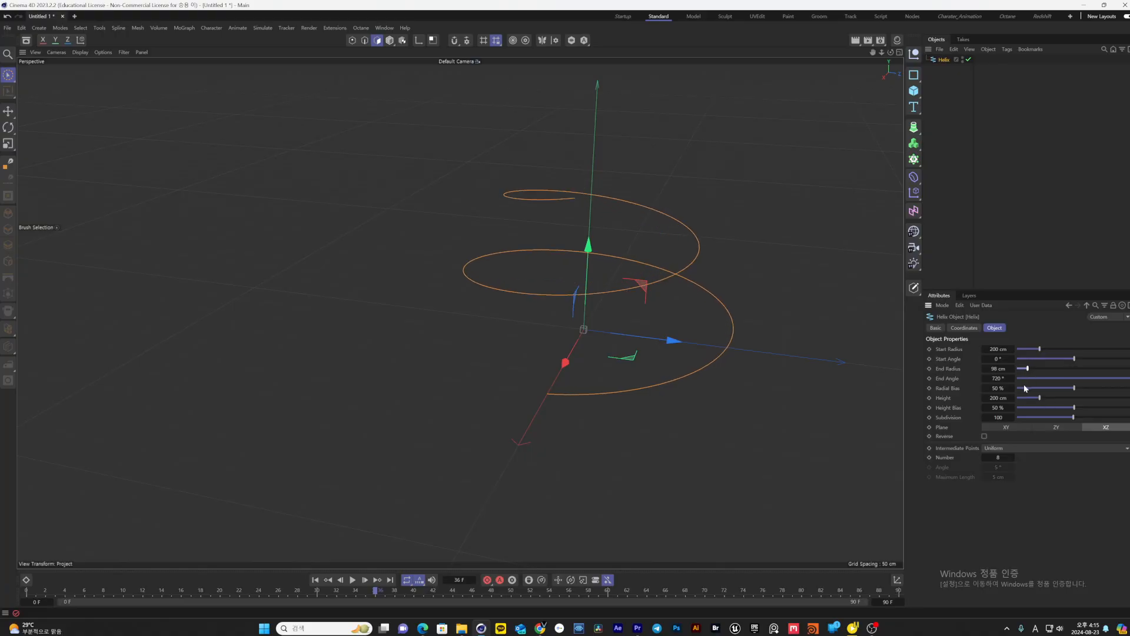
{"action": "left_click_drag", "start_coordinate": [1037, 368], "coordinate": [1129, 379]}
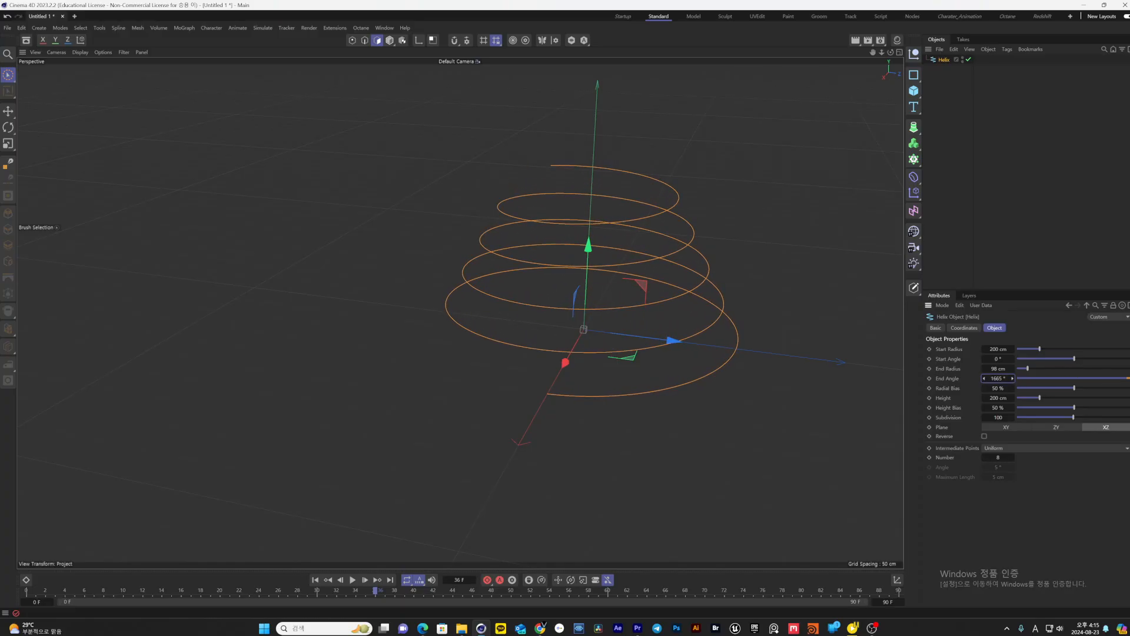
Add a circle spline and set its radius to 10 cm
{"action": "left_click", "coordinate": [914, 77]}
{"action": "left_click", "coordinate": [988, 88]}
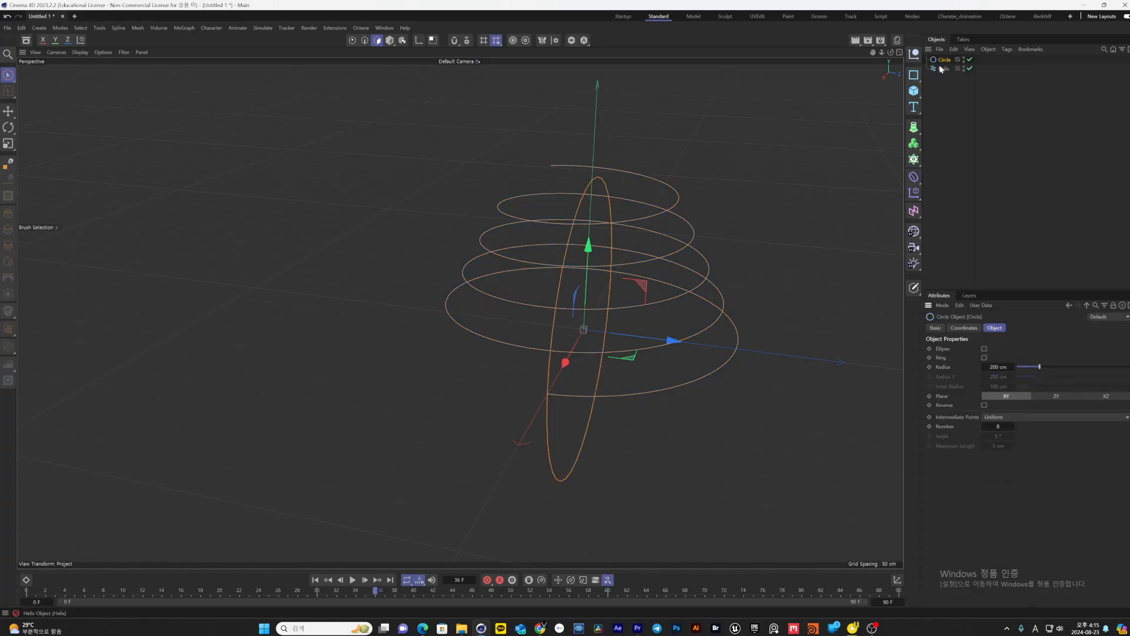
{"action": "left_click_drag", "start_coordinate": [1027, 368], "coordinate": [1020, 369]}
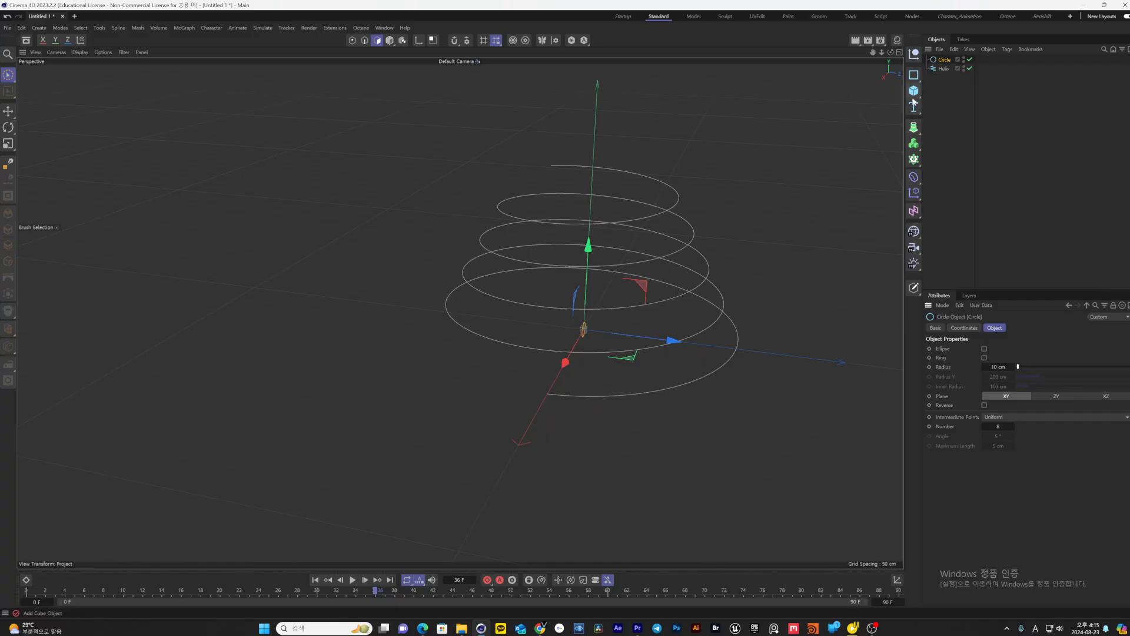
Add a Sweep generator and make the circle and helix its children to form a coiled tube
{"action": "left_click", "coordinate": [916, 132]}
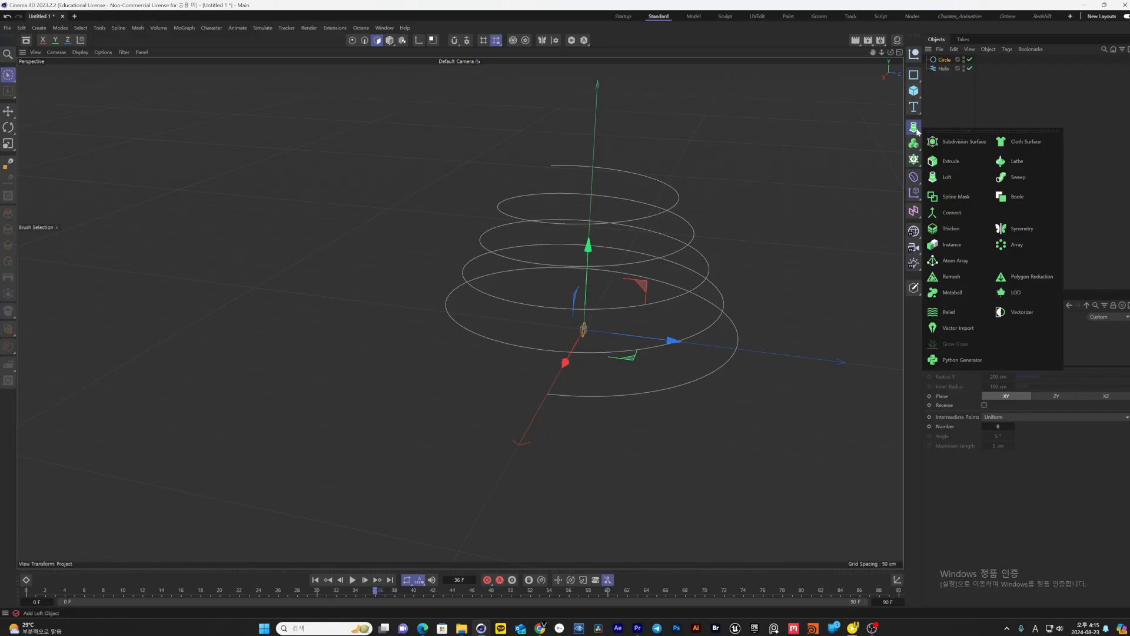
{"action": "left_click", "coordinate": [1023, 176]}
{"action": "left_click_drag", "start_coordinate": [961, 96], "coordinate": [948, 61]}
{"action": "left_click_drag", "start_coordinate": [630, 246], "coordinate": [649, 270], "text": "alt"}
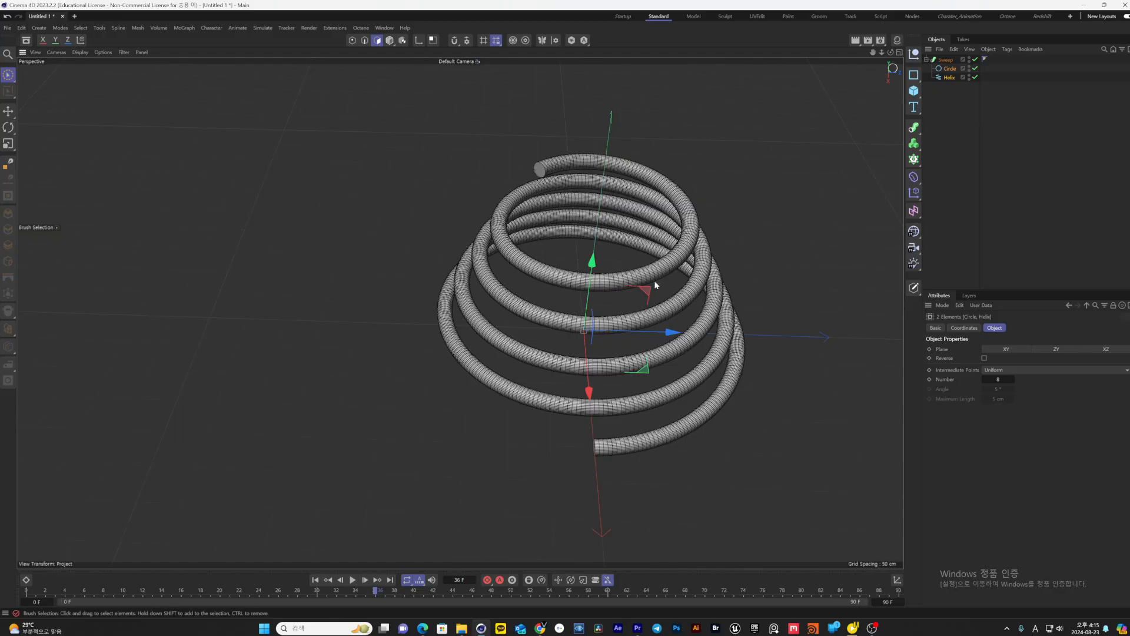
{"action": "left_click", "coordinate": [920, 77]}
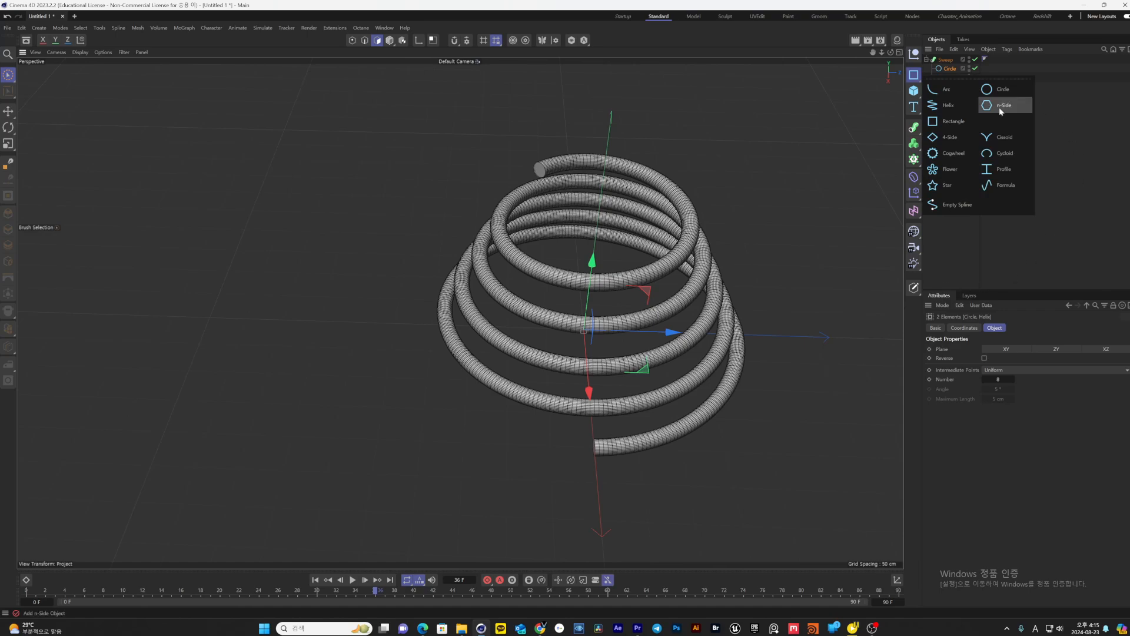
{"action": "left_click", "coordinate": [948, 105]}
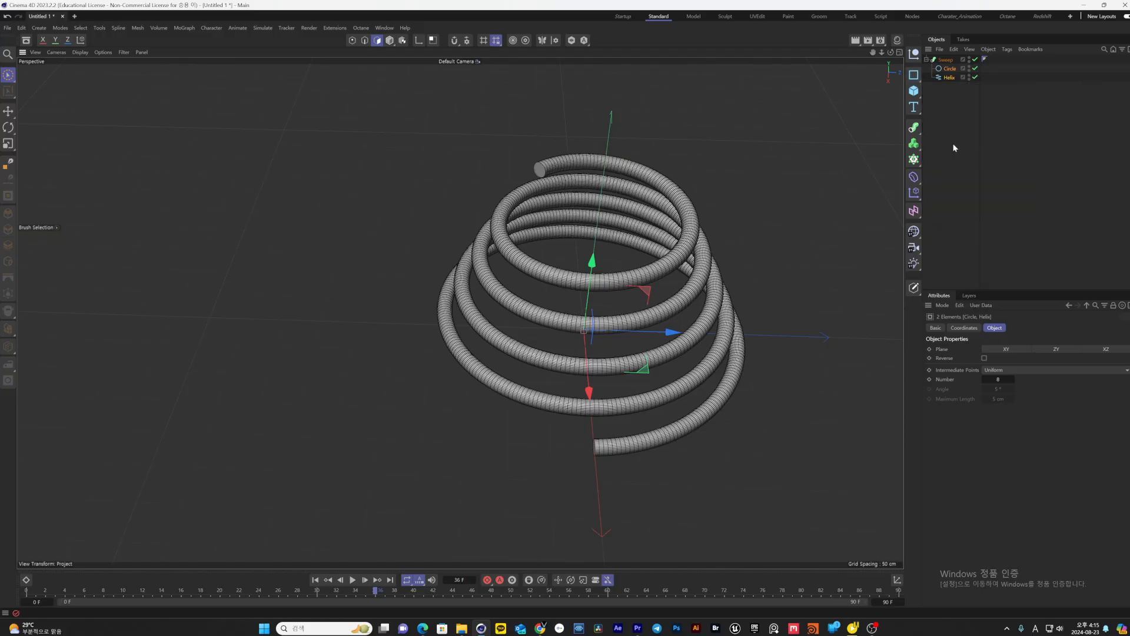
{"action": "left_click", "coordinate": [916, 128]}
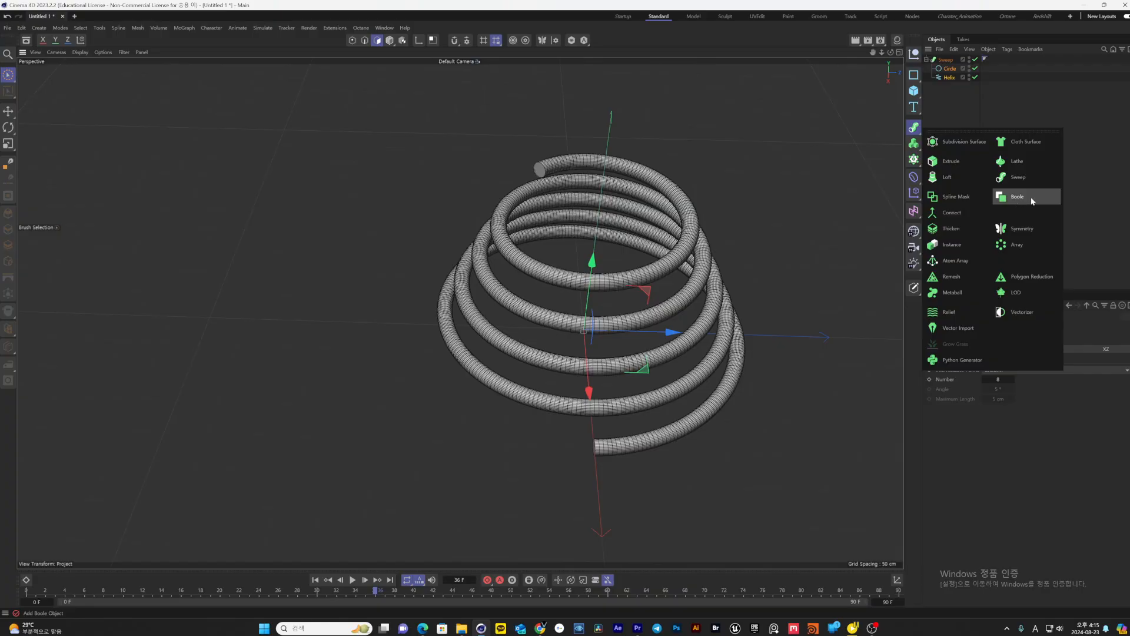
Delete the Sweep with its child splines and add a rectangle spline at the origin
{"action": "left_click_drag", "start_coordinate": [952, 97], "coordinate": [935, 57]}
{"action": "key", "text": "Delete"}
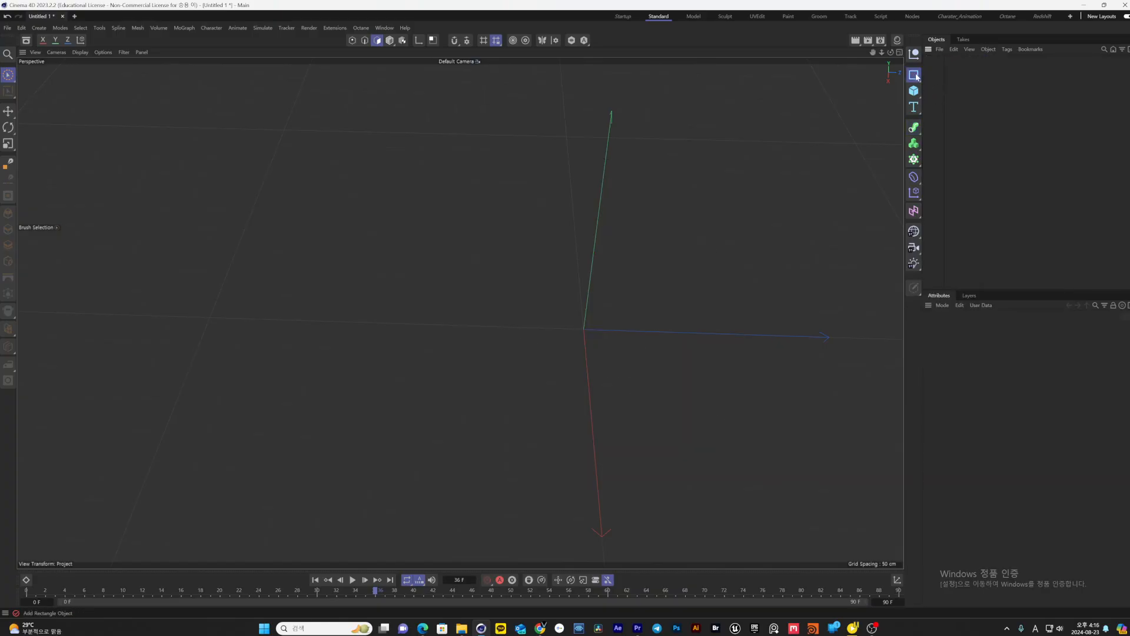
{"action": "left_click", "coordinate": [914, 76]}
{"action": "left_click", "coordinate": [953, 120]}
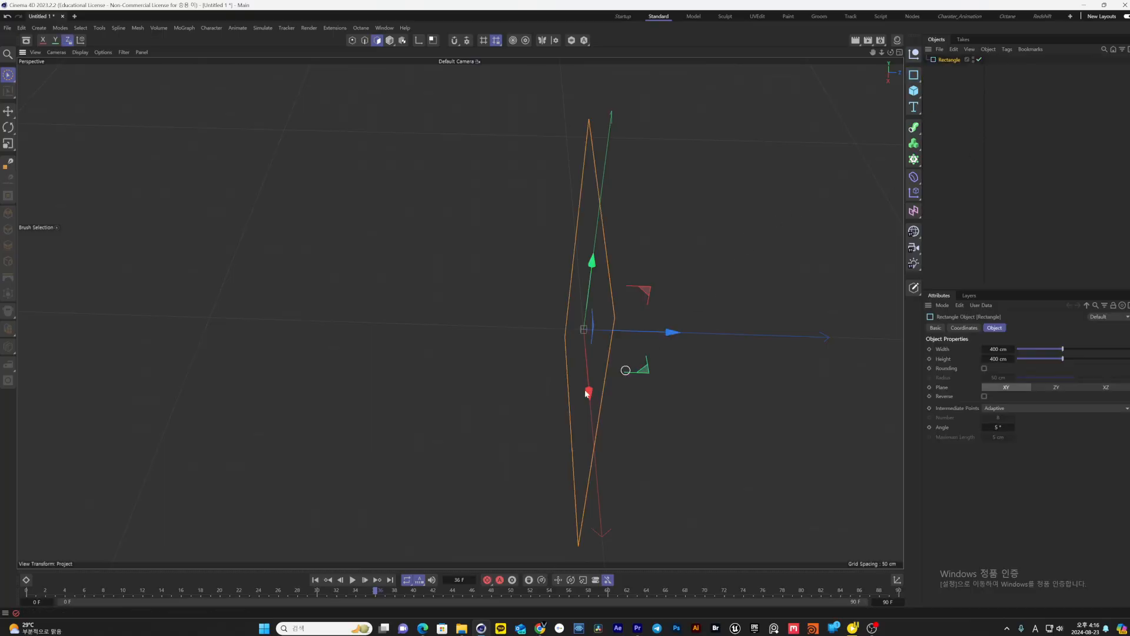
{"action": "left_click_drag", "start_coordinate": [570, 386], "coordinate": [544, 353], "text": "alt"}
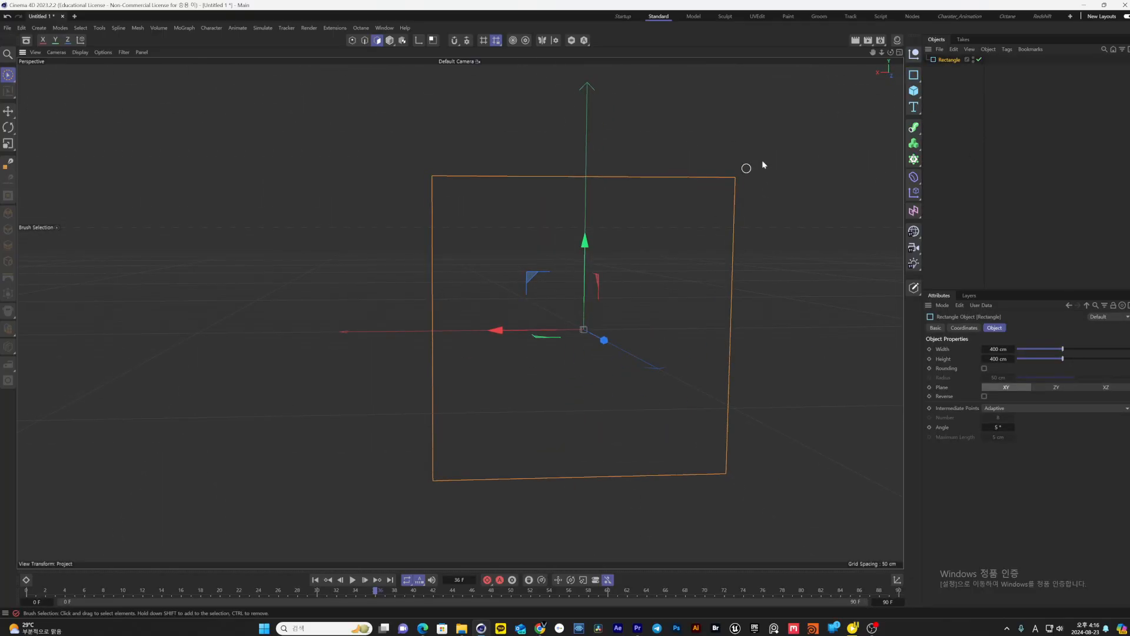
Add a circle spline with a 119 cm radius and move it along X onto the rectangle's side edge
{"action": "left_click", "coordinate": [914, 76]}
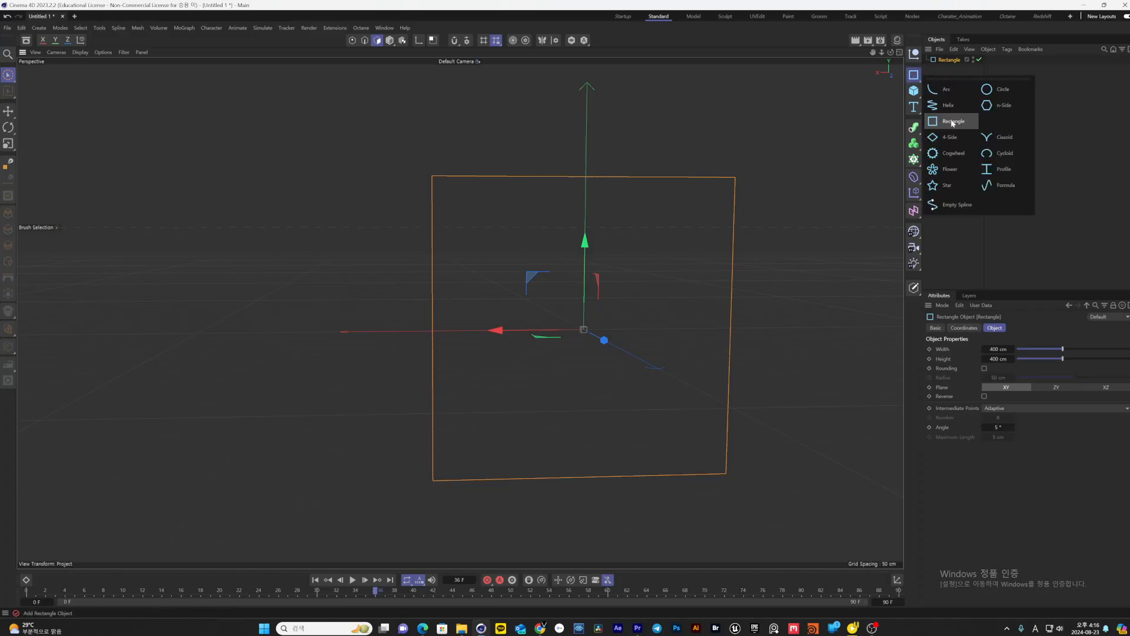
{"action": "left_click", "coordinate": [990, 93]}
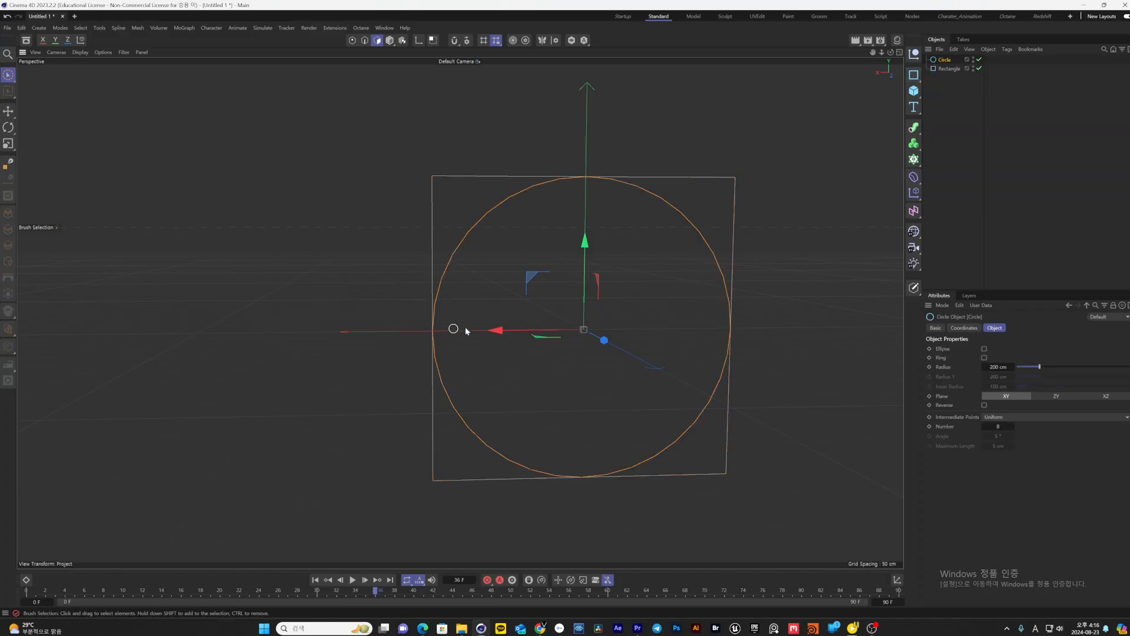
{"action": "left_click_drag", "start_coordinate": [497, 331], "coordinate": [370, 331]}
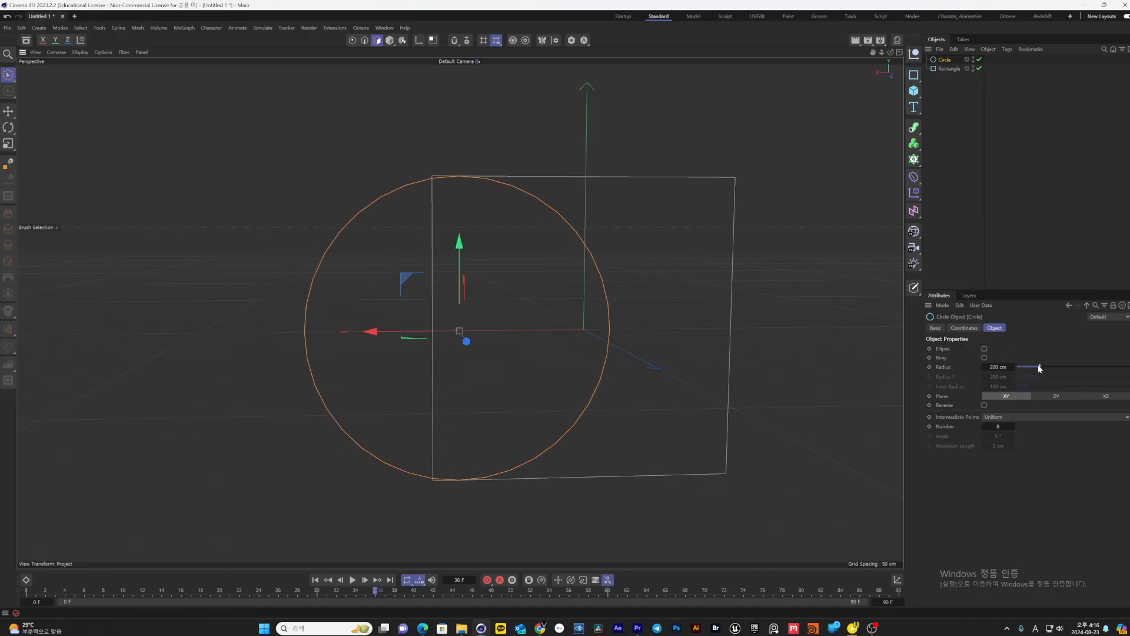
{"action": "left_click_drag", "start_coordinate": [1039, 367], "coordinate": [1029, 367]}
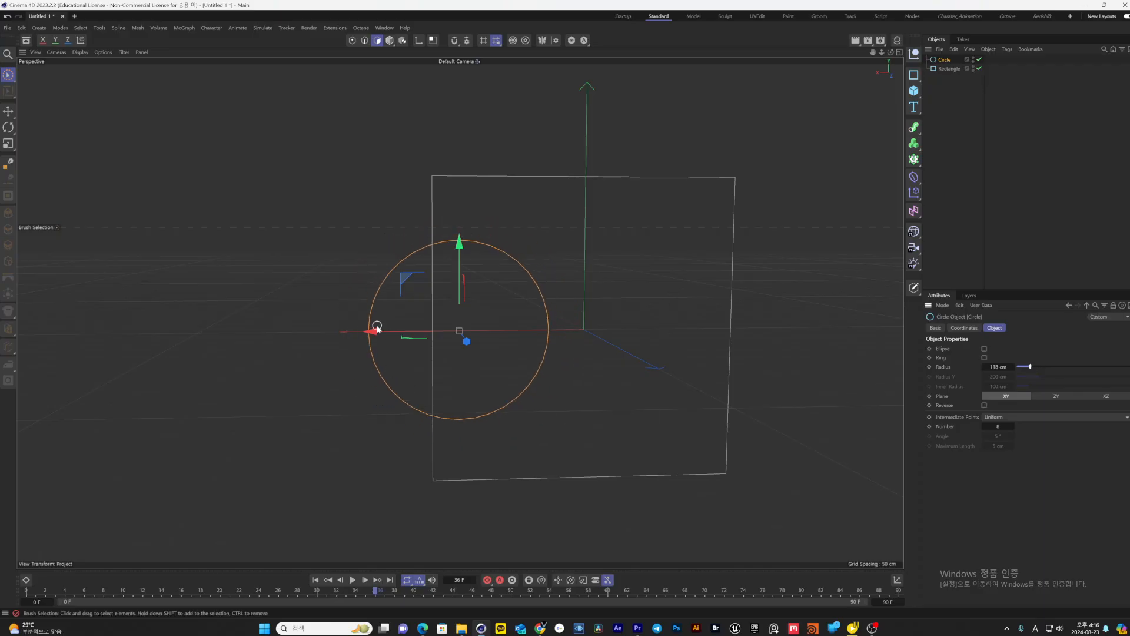
{"action": "left_click_drag", "start_coordinate": [377, 327], "coordinate": [346, 339]}
{"action": "left_click_drag", "start_coordinate": [346, 339], "coordinate": [784, 354], "text": "alt"}
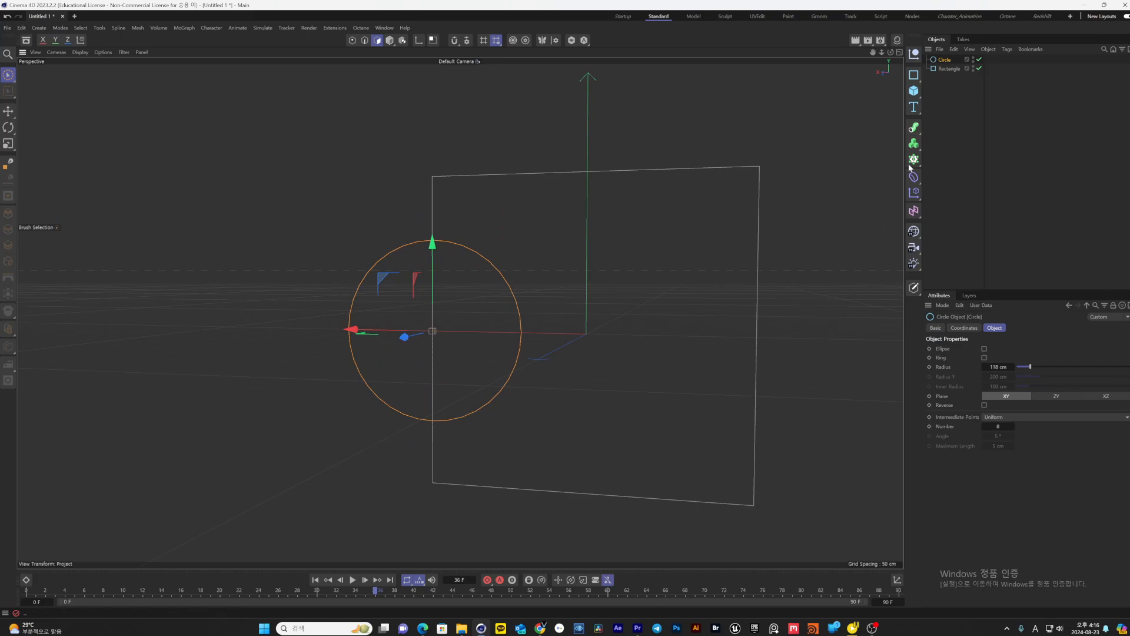
Add a Spline Mask and make the circle and rectangle its children to merge them into one outline
{"action": "left_click", "coordinate": [914, 127]}
{"action": "left_click", "coordinate": [948, 196]}
{"action": "left_click_drag", "start_coordinate": [966, 108], "coordinate": [952, 58]}
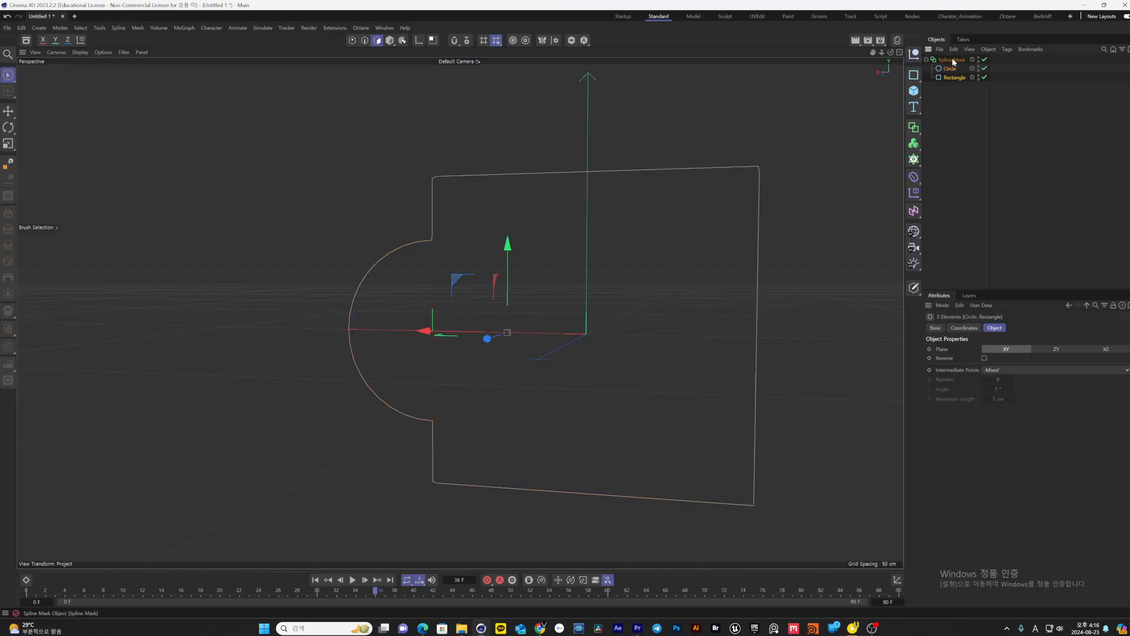
{"action": "left_click", "coordinate": [675, 278]}
{"action": "left_click_drag", "start_coordinate": [675, 277], "coordinate": [696, 290], "text": "alt"}
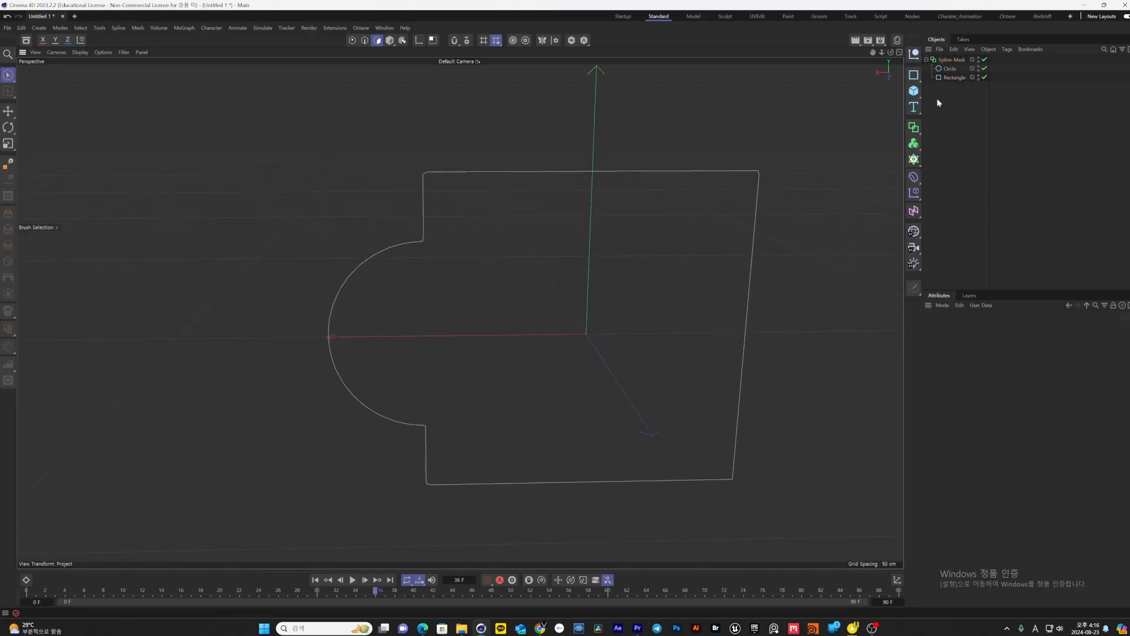
Cycle the Spline Mask's mode through A subtract B, B subtract A and And
{"action": "left_click", "coordinate": [956, 60]}
{"action": "left_click_drag", "start_coordinate": [732, 216], "coordinate": [902, 117], "text": "alt"}
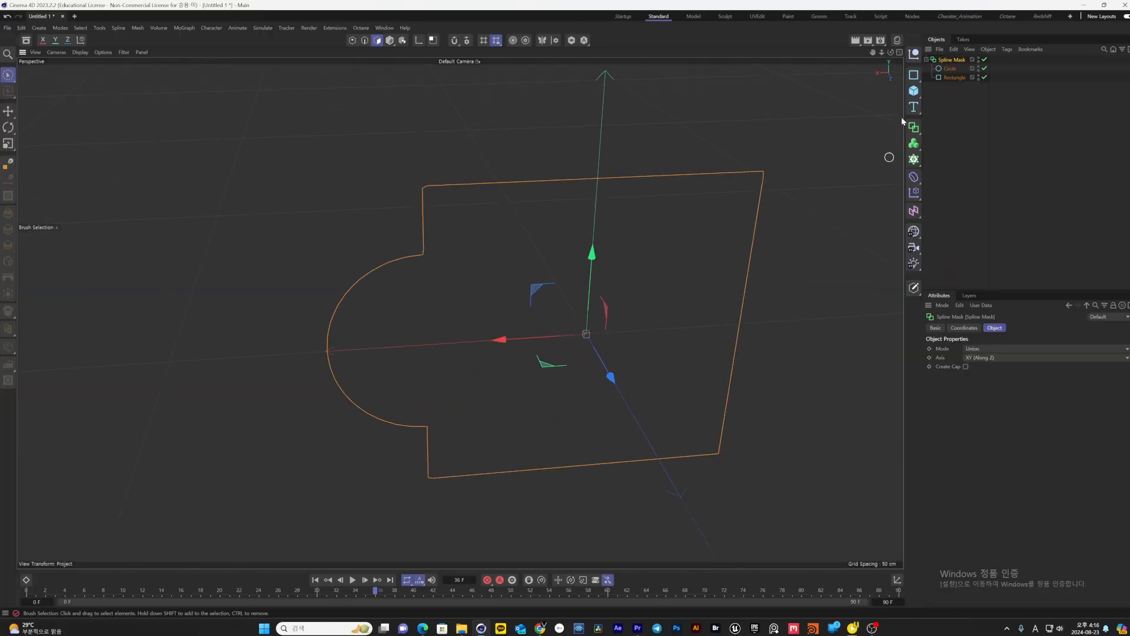
{"action": "left_click", "coordinate": [980, 348]}
{"action": "left_click", "coordinate": [988, 367]}
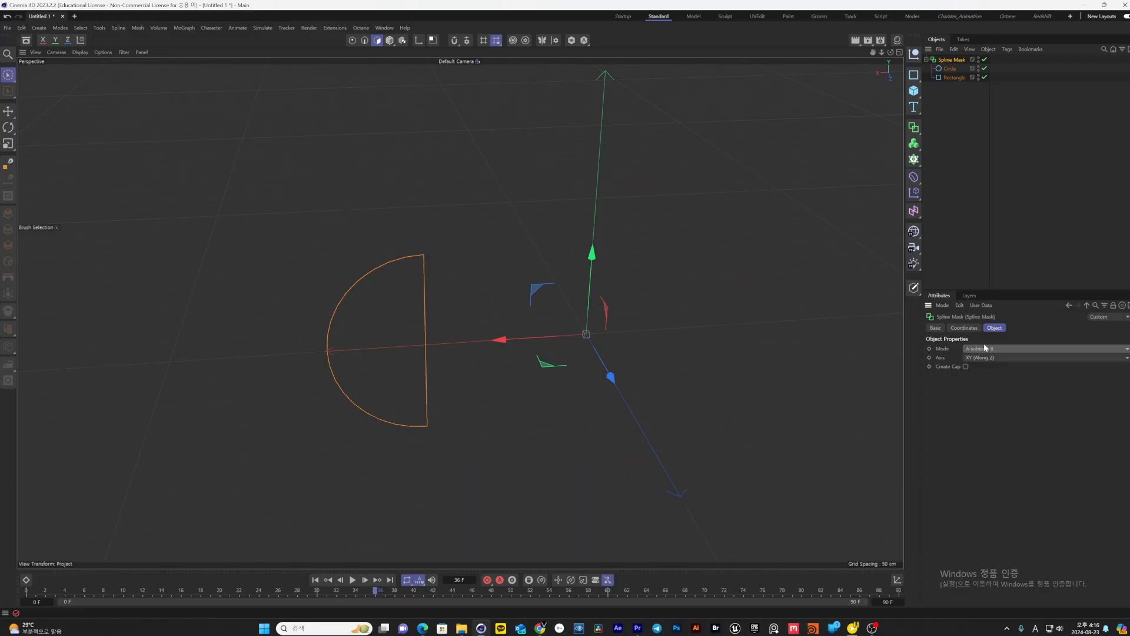
{"action": "left_click", "coordinate": [985, 348]}
{"action": "left_click", "coordinate": [993, 379]}
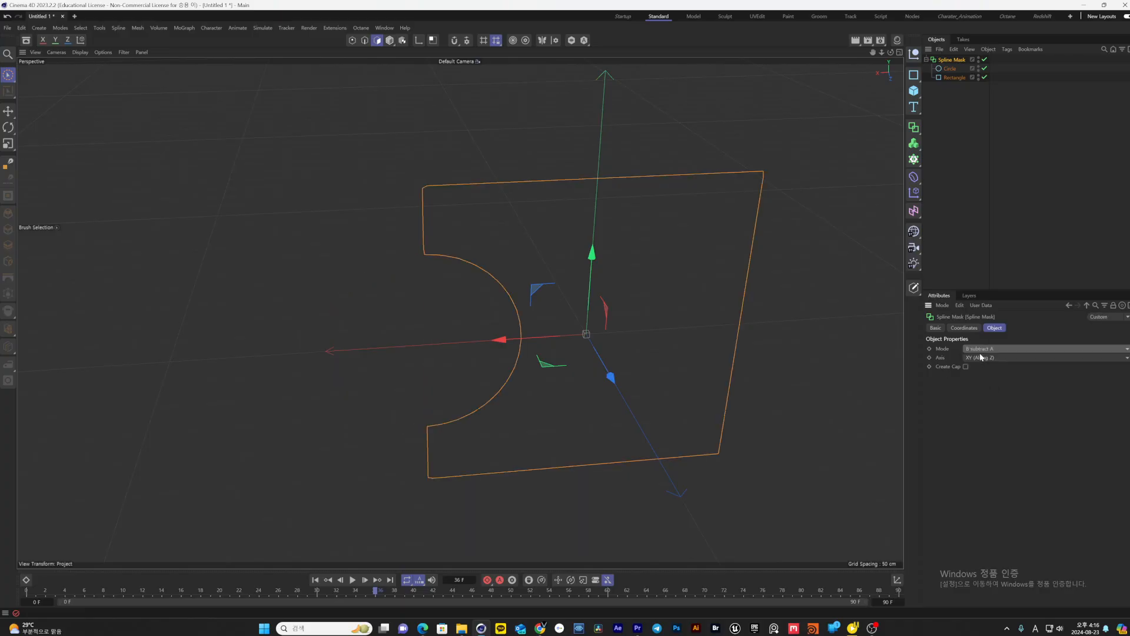
{"action": "left_click", "coordinate": [981, 348]}
{"action": "left_click", "coordinate": [980, 387]}
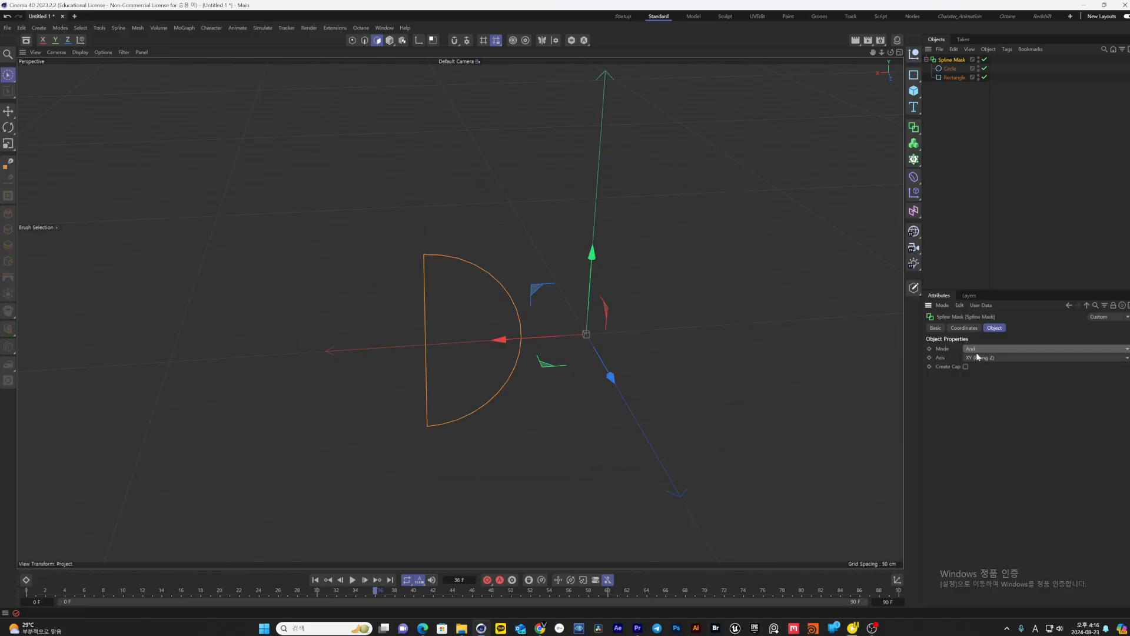
Enable Create Cap on the Spline Mask to fill the half-circle, and disable it again
{"action": "left_click", "coordinate": [979, 349]}
{"action": "left_click", "coordinate": [959, 368]}
{"action": "left_click", "coordinate": [965, 367]}
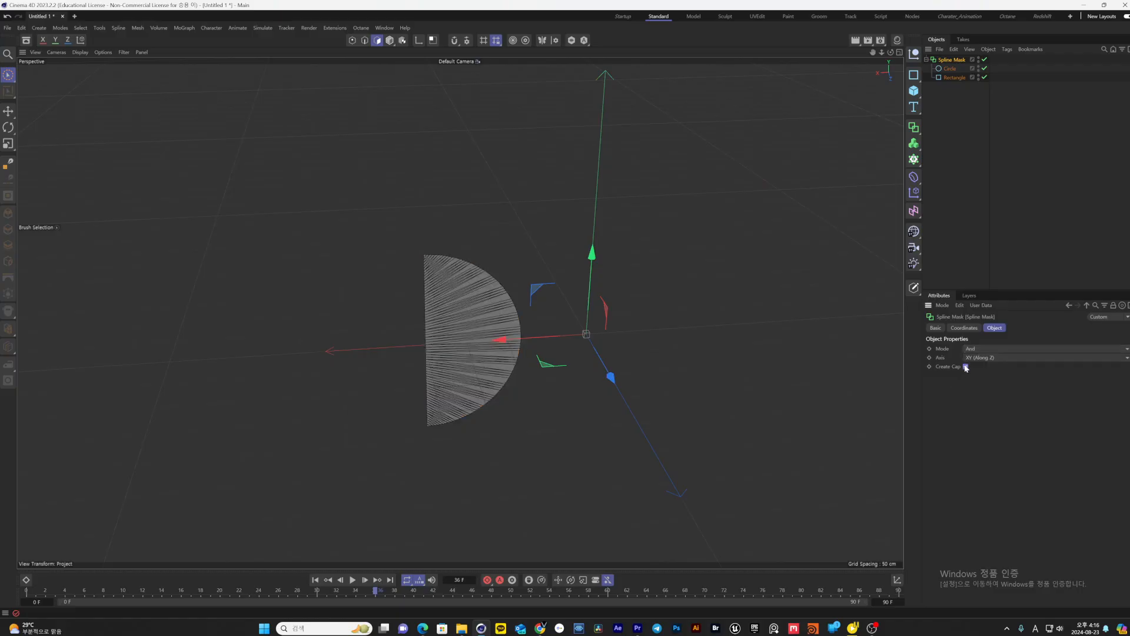
{"action": "left_click_drag", "start_coordinate": [687, 362], "coordinate": [858, 355], "text": "alt"}
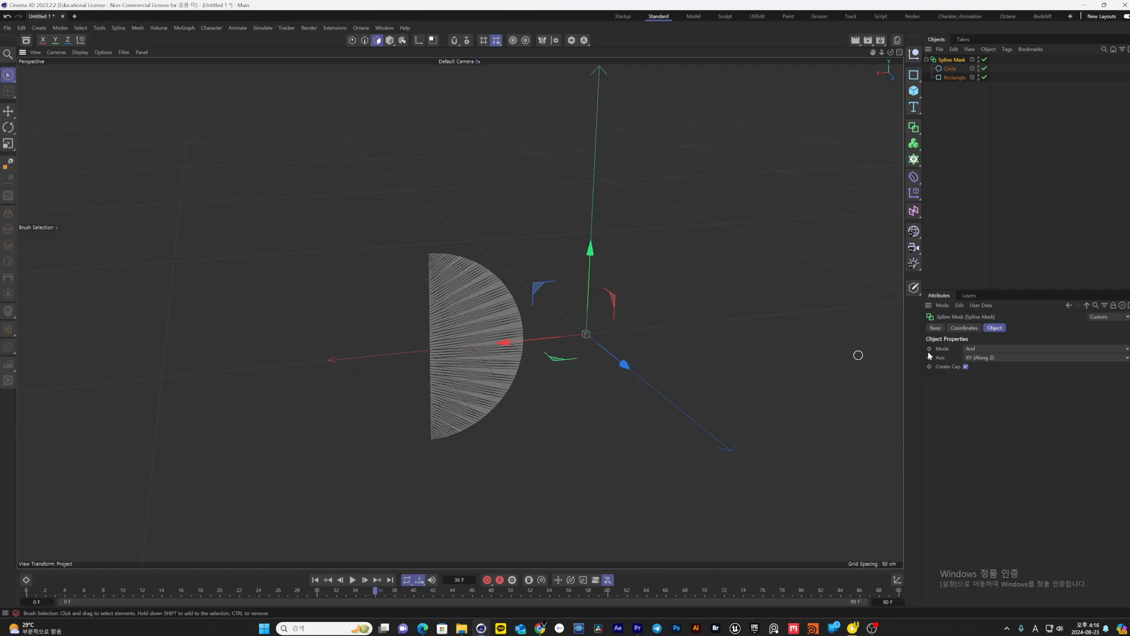
{"action": "left_click", "coordinate": [965, 366]}
Try the Spline Mask's Or mode and return it to Union, keeping the XY (Along Z) axis and no cap
{"action": "left_click", "coordinate": [984, 358]}
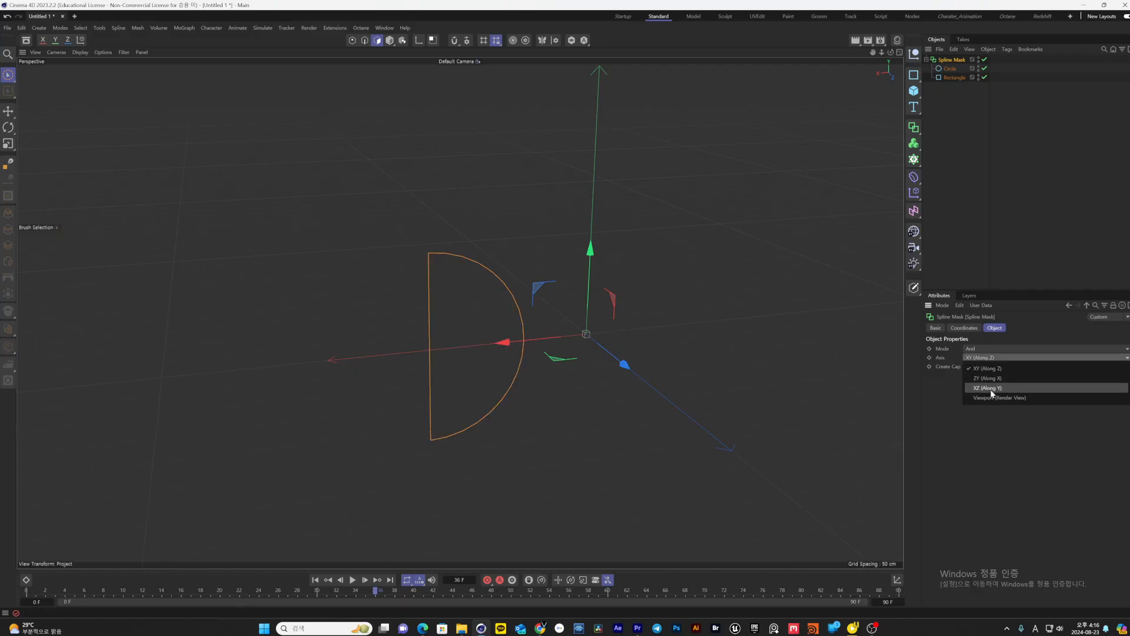
{"action": "left_click", "coordinate": [987, 368]}
{"action": "left_click", "coordinate": [974, 348]}
{"action": "left_click", "coordinate": [984, 401]}
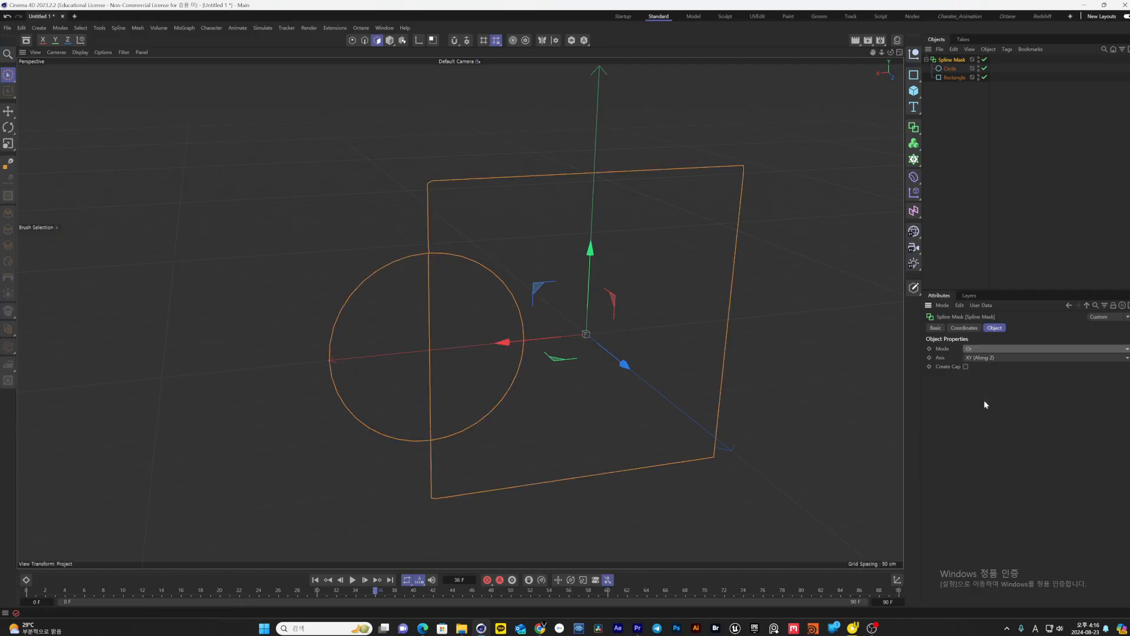
{"action": "left_click", "coordinate": [974, 348]}
{"action": "left_click", "coordinate": [980, 361]}
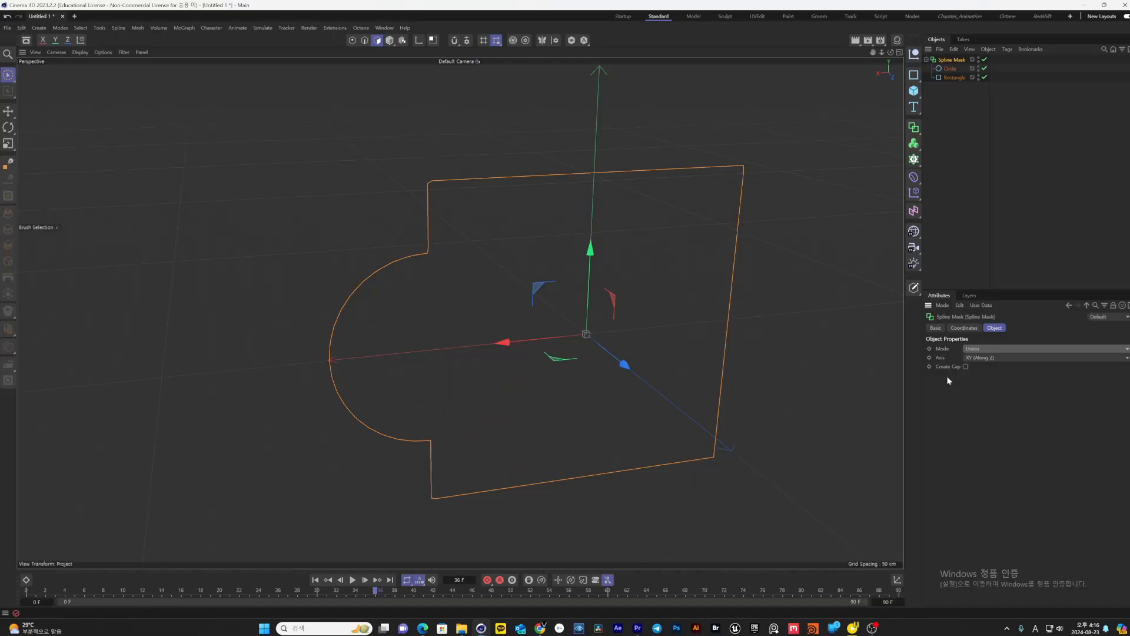
{"action": "left_click", "coordinate": [964, 369]}
{"action": "left_click", "coordinate": [964, 369]}
Examine the merged outline in the four-view layout and check the settings of the Spline Mask and its child splines
{"action": "left_click_drag", "start_coordinate": [794, 368], "coordinate": [762, 295], "text": "alt"}
{"action": "middle_click", "coordinate": [763, 294]}
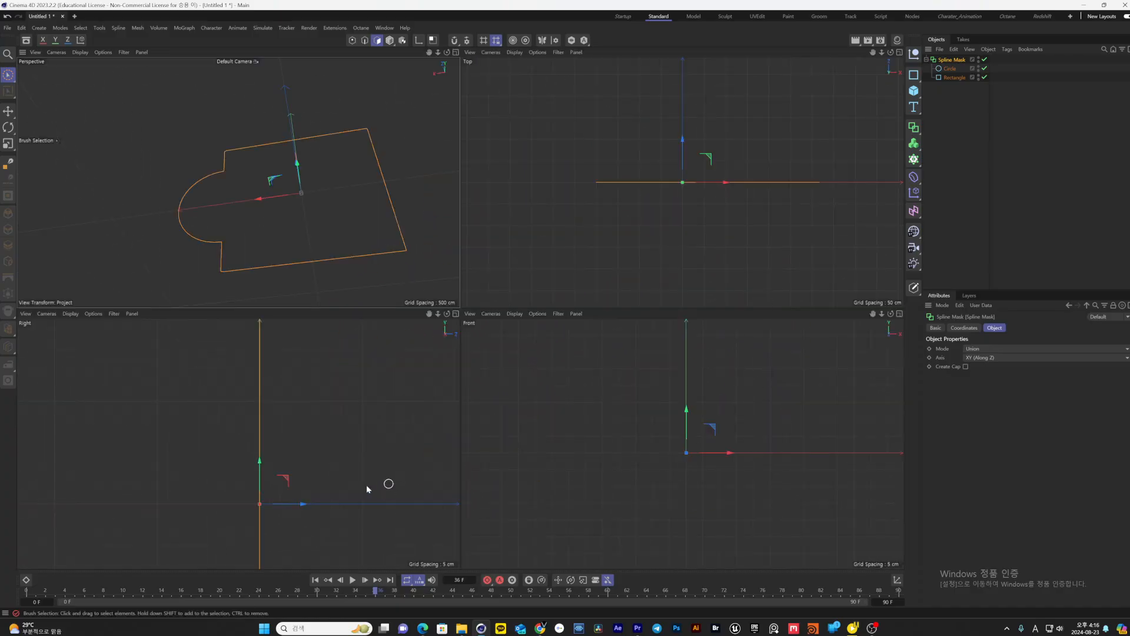
{"action": "scroll", "coordinate": [719, 479], "scroll_direction": "down", "scroll_amount": 8}
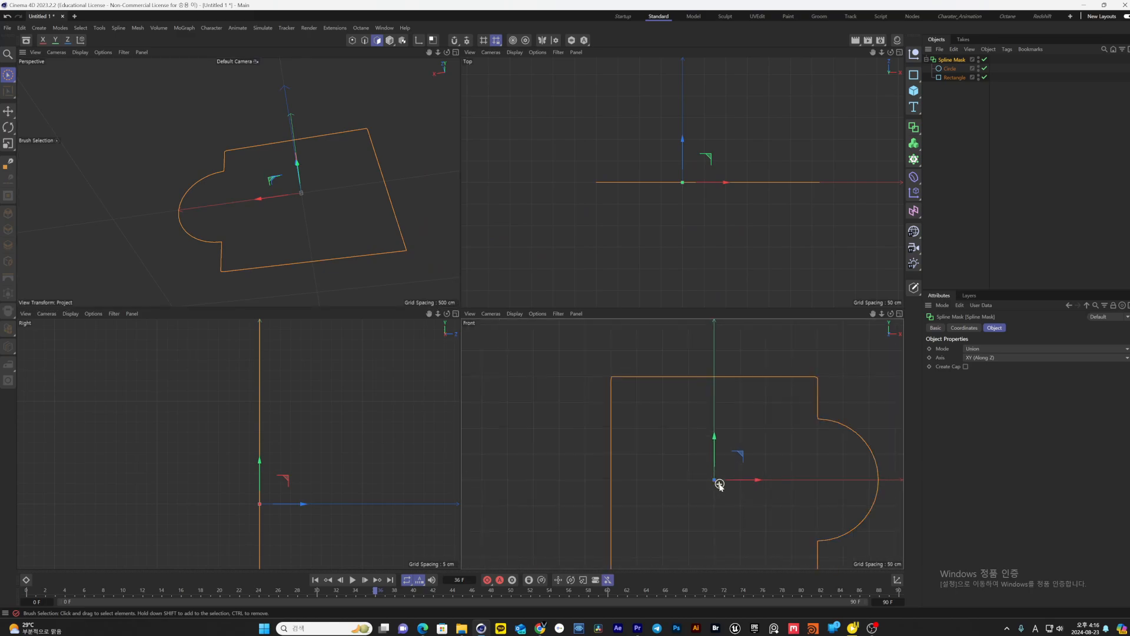
{"action": "scroll", "coordinate": [723, 475], "scroll_direction": "up", "scroll_amount": 8}
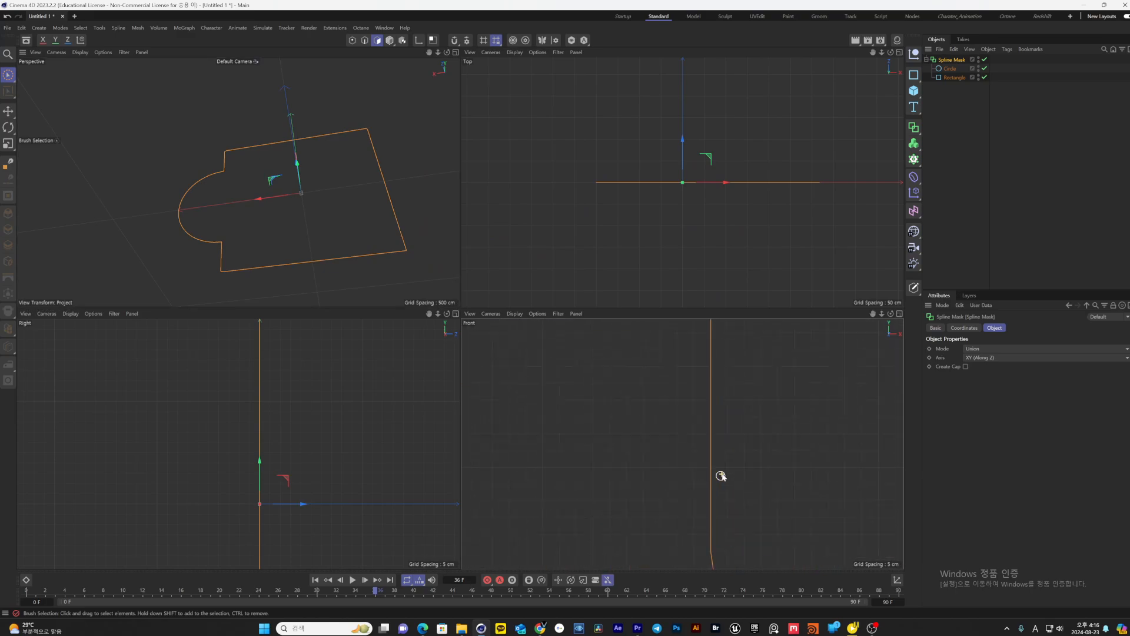
{"action": "scroll", "coordinate": [722, 475], "scroll_direction": "down", "scroll_amount": 6}
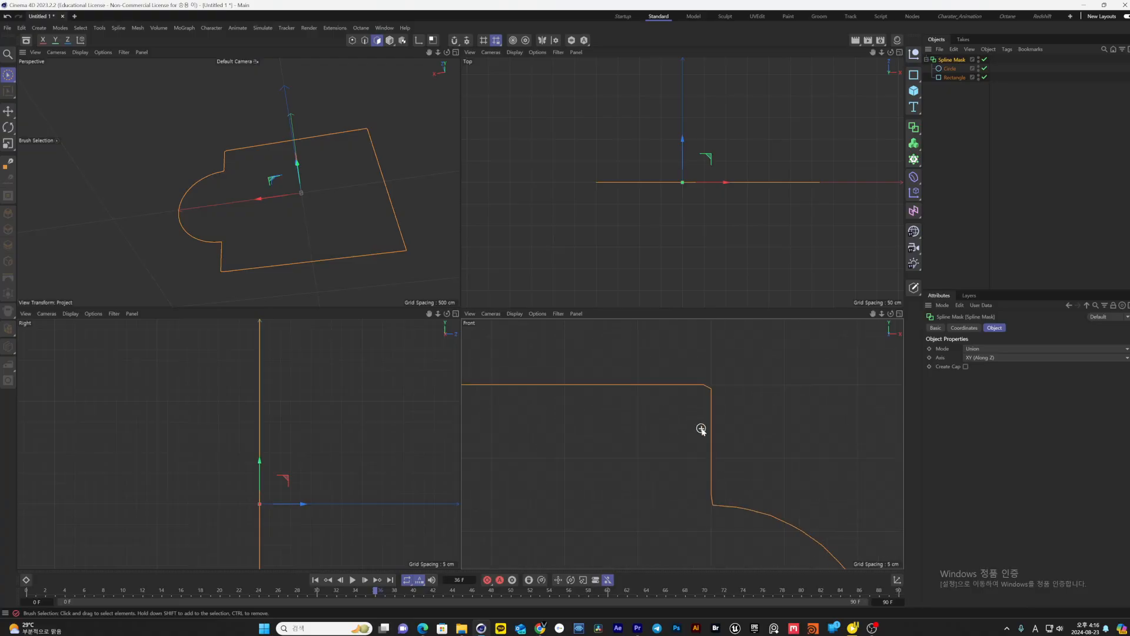
{"action": "left_click", "coordinate": [959, 78]}
{"action": "left_click", "coordinate": [949, 68]}
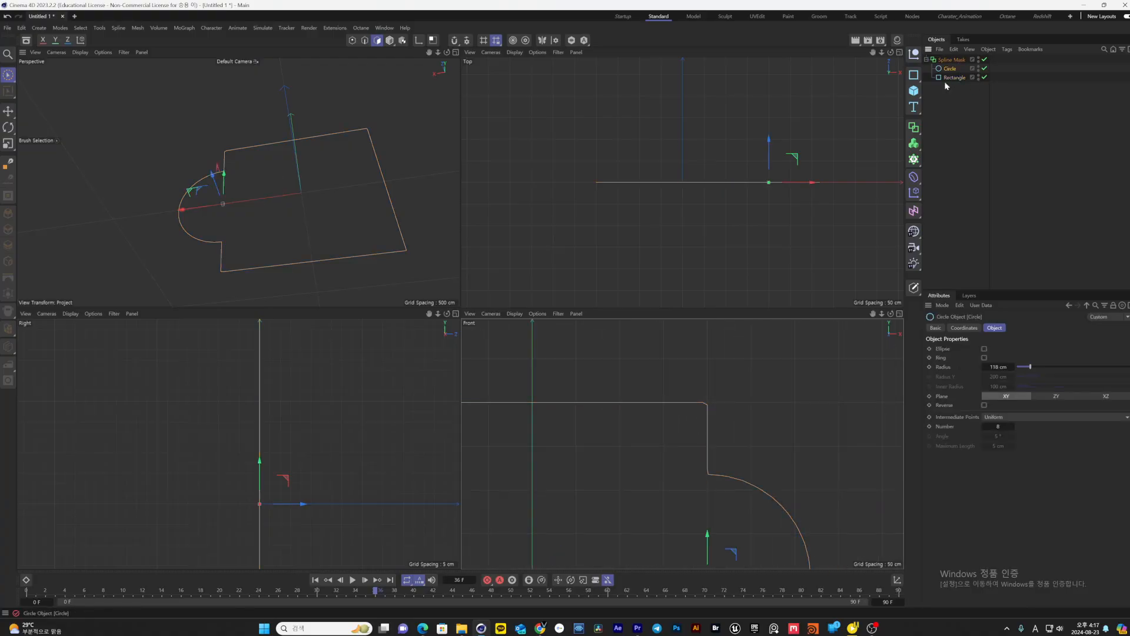
{"action": "left_click", "coordinate": [951, 60]}
{"action": "left_click", "coordinate": [970, 329]}
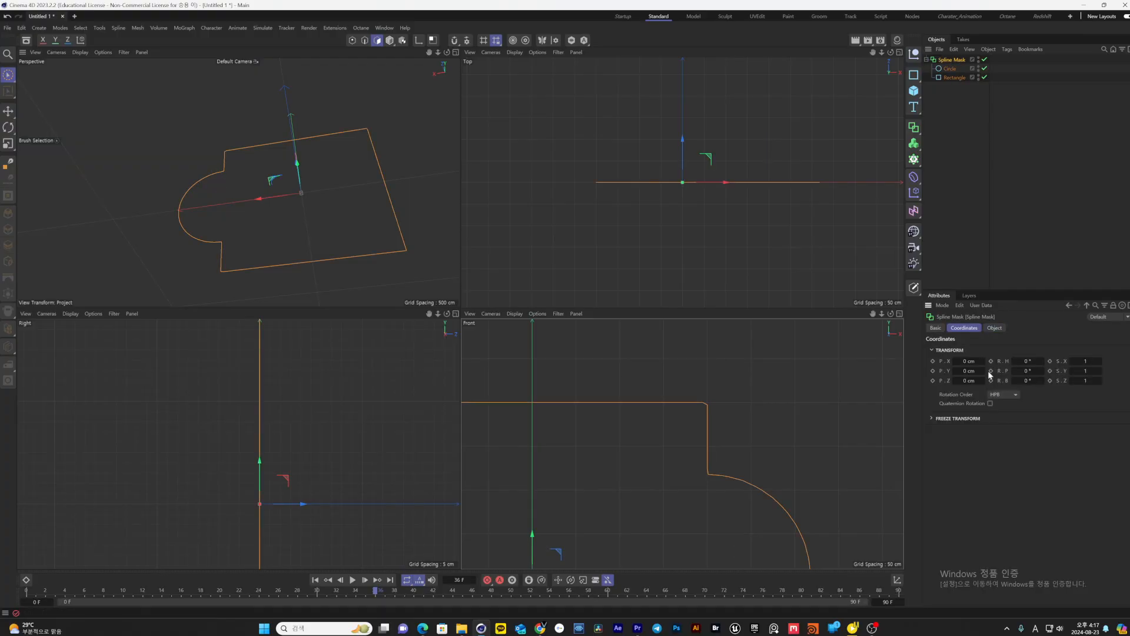
{"action": "left_click", "coordinate": [993, 328]}
Delete the Spline Mask with its child splines and add a cube at the origin
{"action": "left_click_drag", "start_coordinate": [980, 114], "coordinate": [936, 51]}
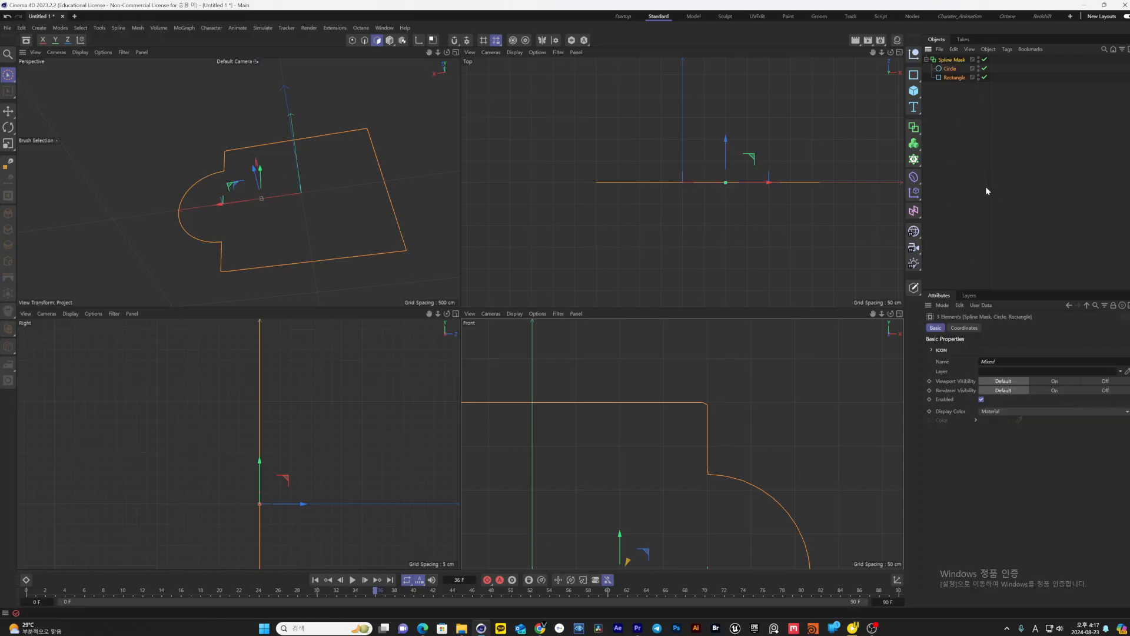
{"action": "key", "text": "Delete"}
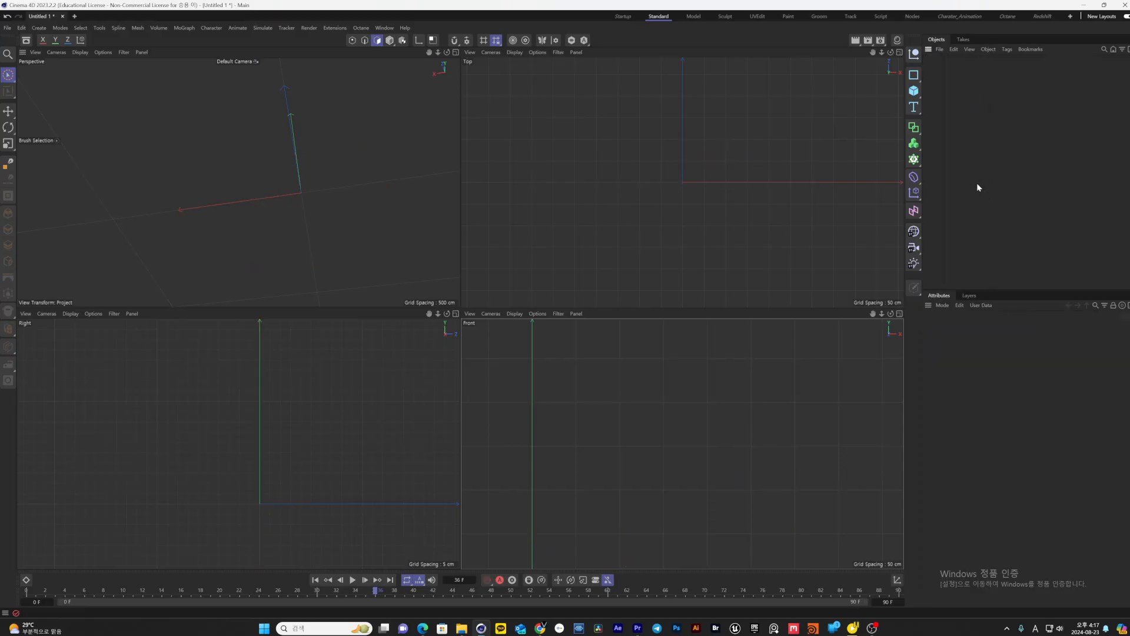
{"action": "left_click", "coordinate": [913, 129]}
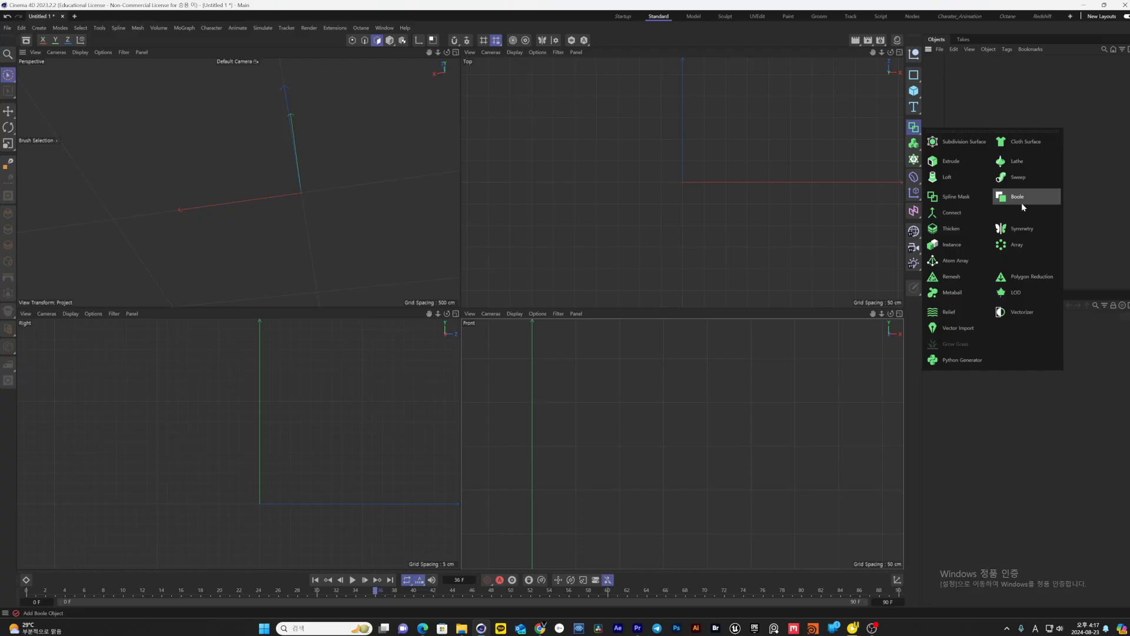
{"action": "left_click", "coordinate": [918, 92]}
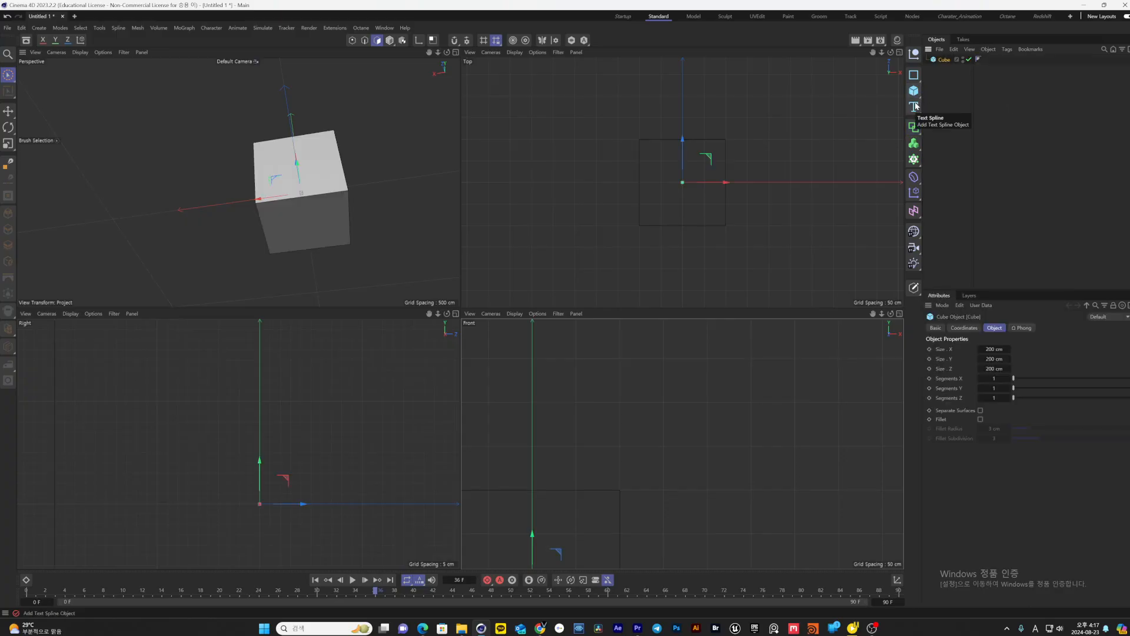
Add a cylinder and raise it along Y until its centre is level with the cube's top face
{"action": "left_click", "coordinate": [913, 92]}
{"action": "left_click", "coordinate": [989, 115]}
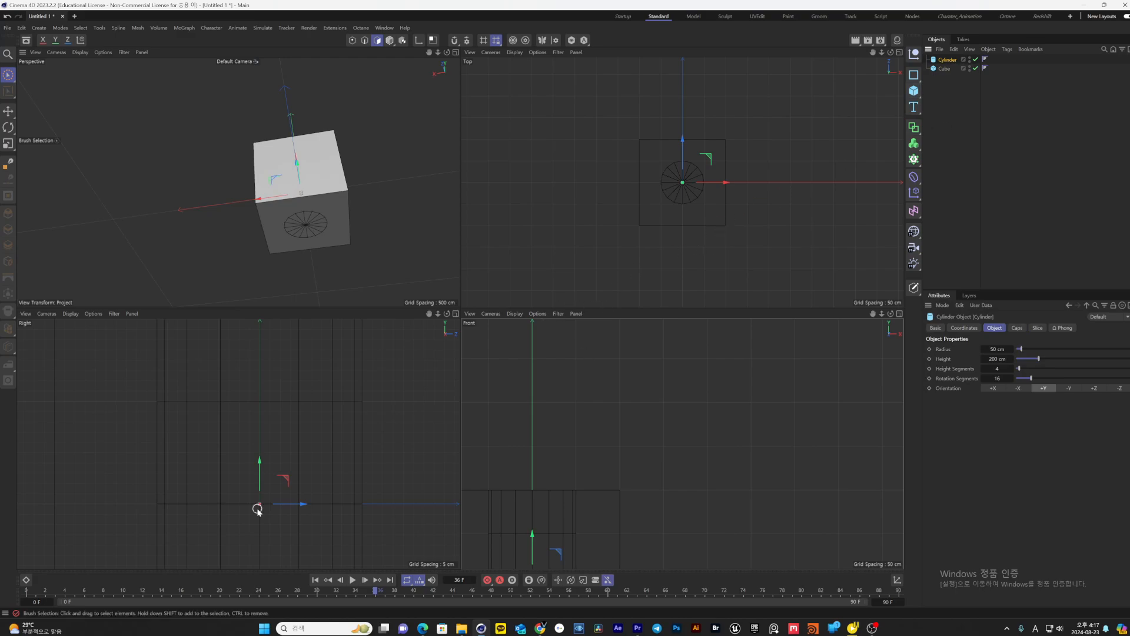
{"action": "scroll", "coordinate": [257, 510], "scroll_direction": "down", "scroll_amount": 5}
{"action": "left_click_drag", "start_coordinate": [257, 478], "coordinate": [258, 418]}
{"action": "left_click_drag", "start_coordinate": [342, 207], "coordinate": [364, 318], "text": "alt"}
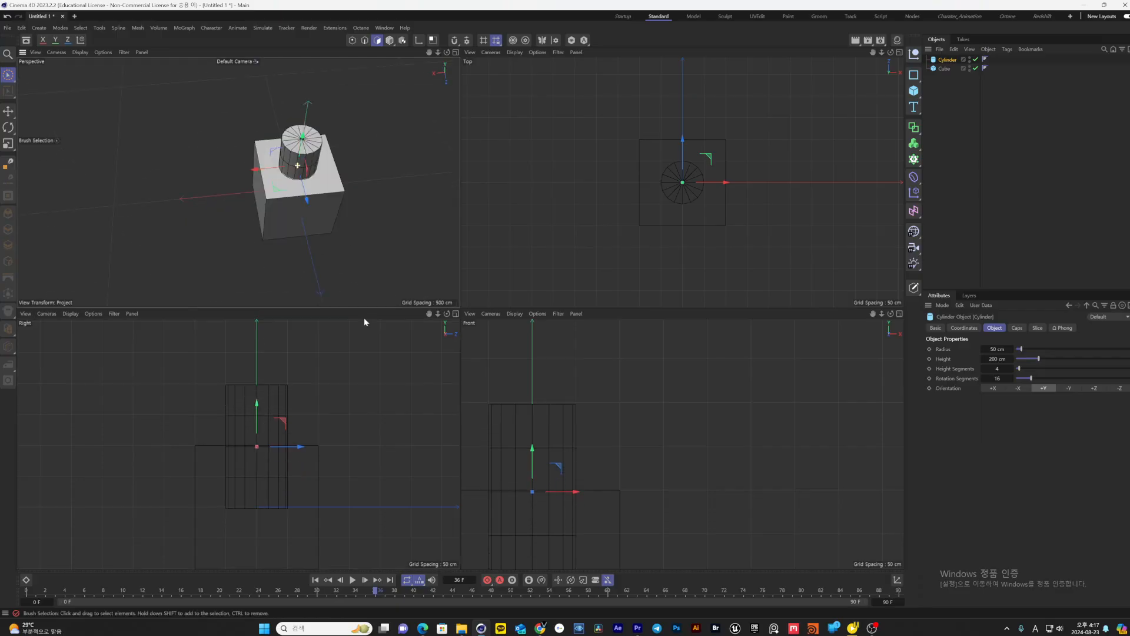
Add a Boole with the cube as first child and the cylinder as second, cutting a round hole into the cube
{"action": "left_click", "coordinate": [913, 127]}
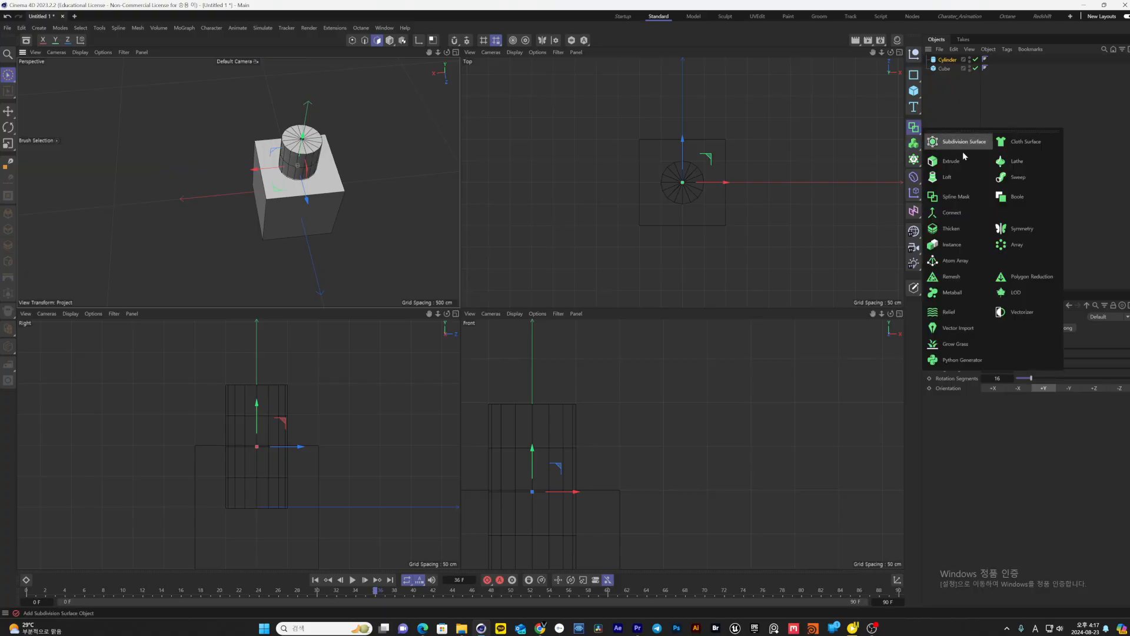
{"action": "left_click", "coordinate": [1020, 200]}
{"action": "left_click_drag", "start_coordinate": [973, 94], "coordinate": [940, 67]}
{"action": "left_click_drag", "start_coordinate": [948, 69], "coordinate": [948, 64]}
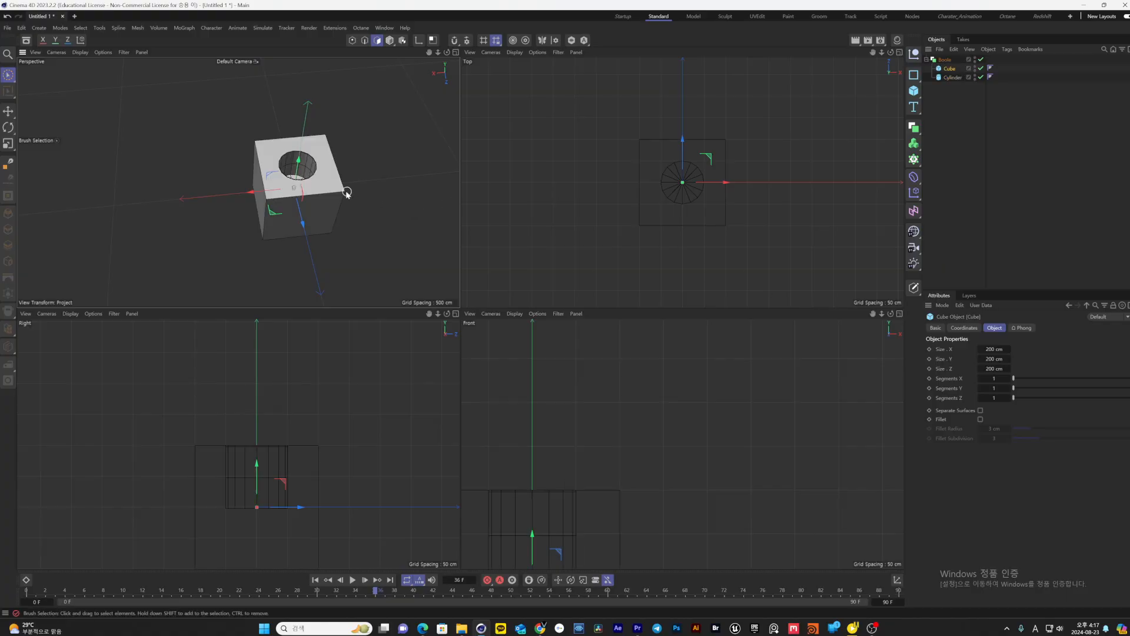
{"action": "mouse_move", "coordinate": [346, 194]}
{"action": "left_mouse_down", "text": "alt"}
{"action": "mouse_move", "coordinate": [382, 218]}
{"action": "mouse_move", "coordinate": [366, 199]}
{"action": "mouse_move", "coordinate": [335, 202]}
{"action": "left_mouse_up", "text": "alt"}
{"action": "scroll", "coordinate": [382, 219], "scroll_direction": "up", "scroll_amount": 5}
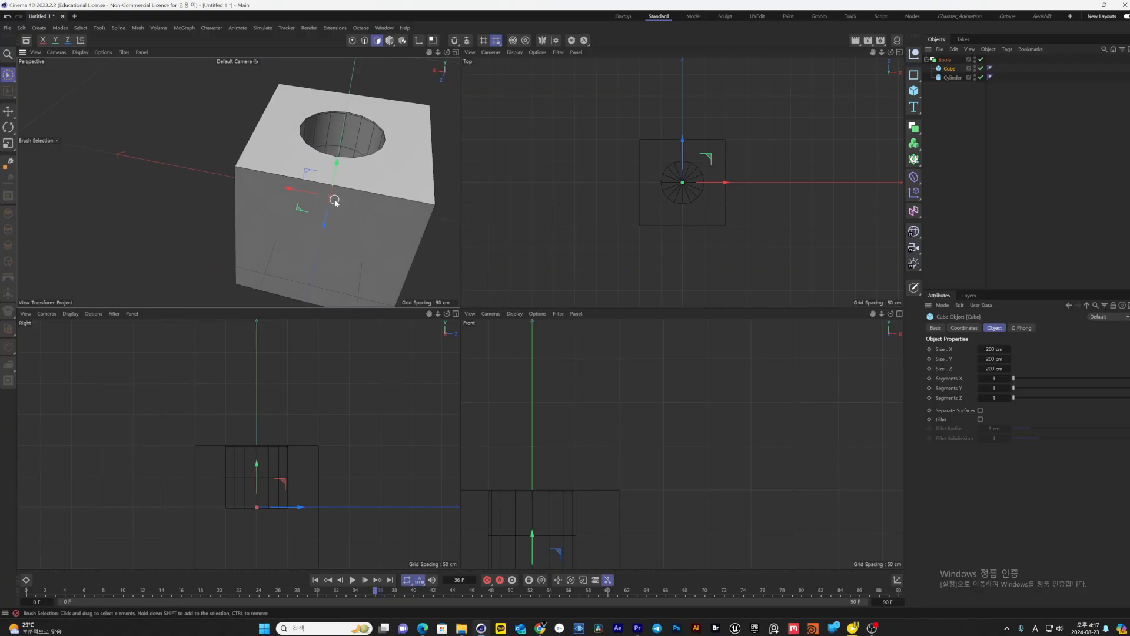
{"action": "middle_click_drag", "start_coordinate": [334, 201], "coordinate": [275, 206], "text": "alt"}
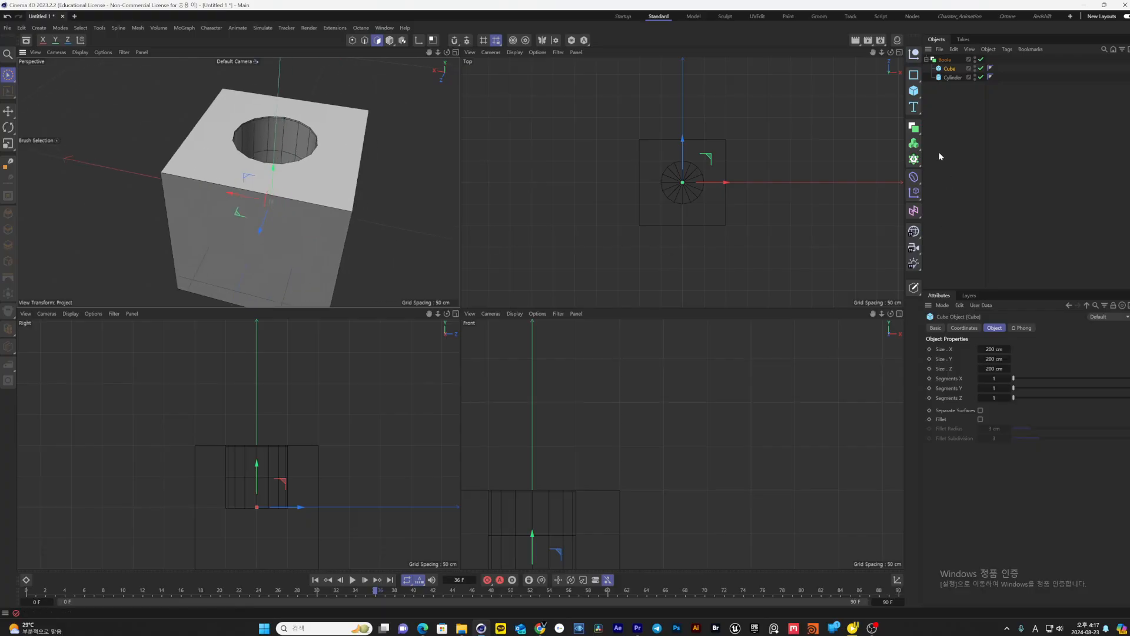
{"action": "left_click", "coordinate": [913, 128]}
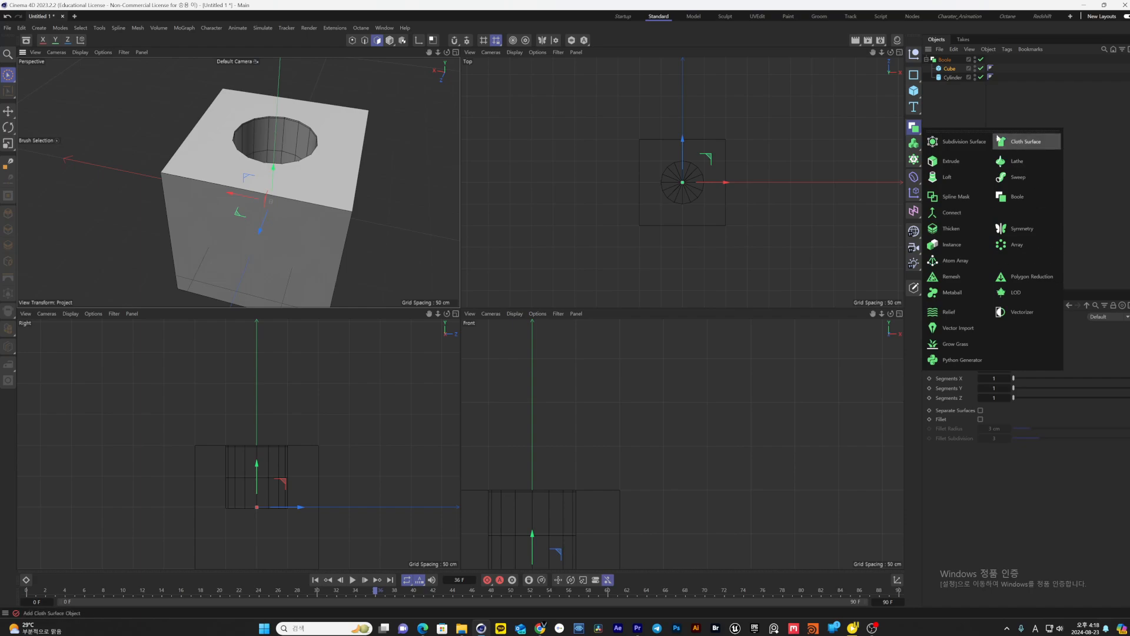
{"action": "left_click", "coordinate": [958, 111]}
{"action": "left_click", "coordinate": [913, 128]}
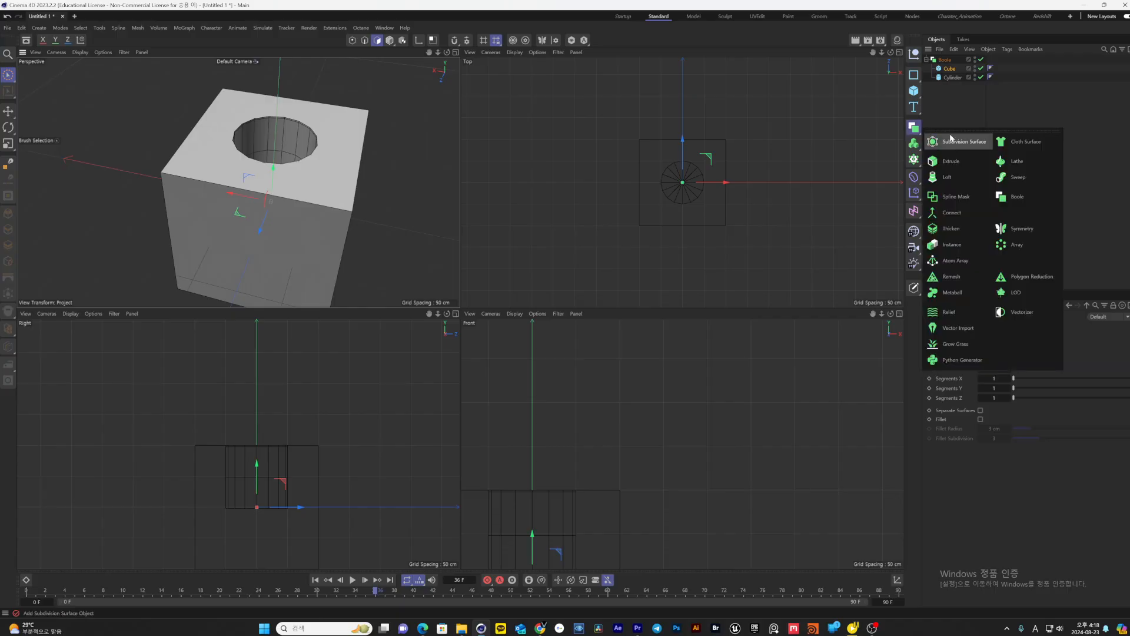
{"action": "left_click", "coordinate": [975, 96]}
Delete the Boole with its child objects and add a new cube at the origin
{"action": "left_click_drag", "start_coordinate": [974, 96], "coordinate": [935, 57]}
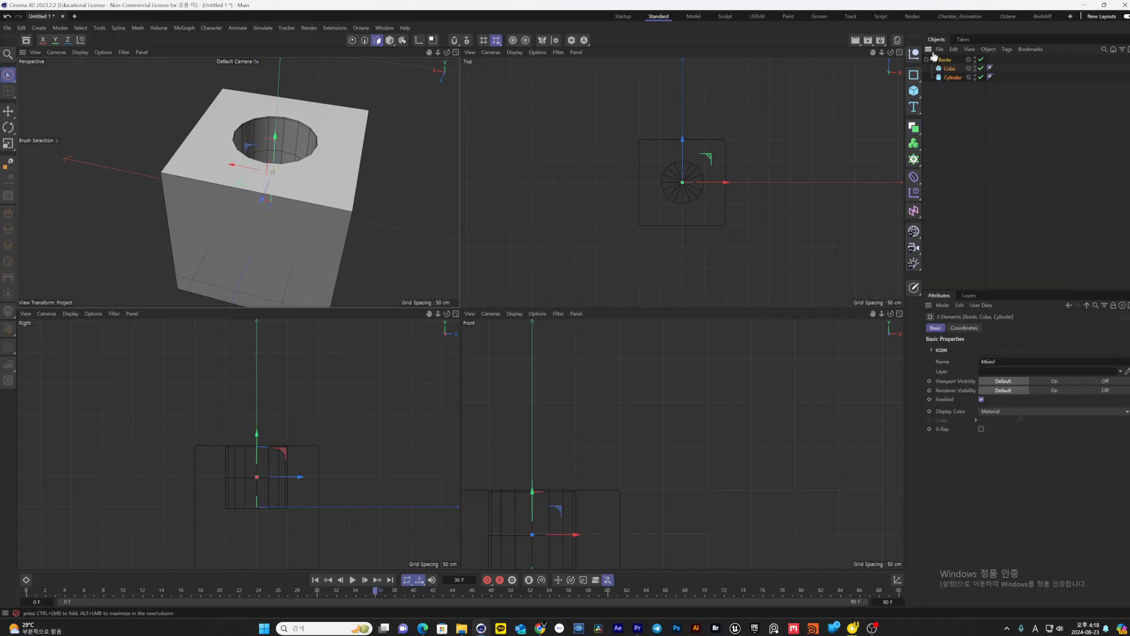
{"action": "key", "text": "Delete"}
{"action": "left_click", "coordinate": [918, 92]}
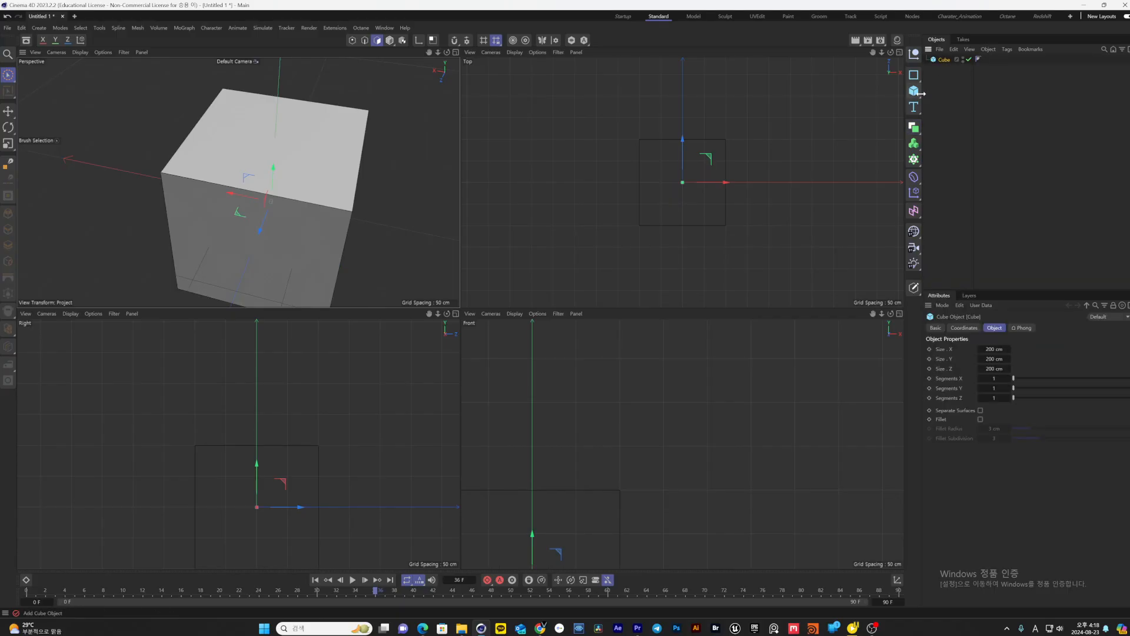
Add a Subdivision Surface and make the cube its child to round it into a ball
{"action": "left_click", "coordinate": [916, 128]}
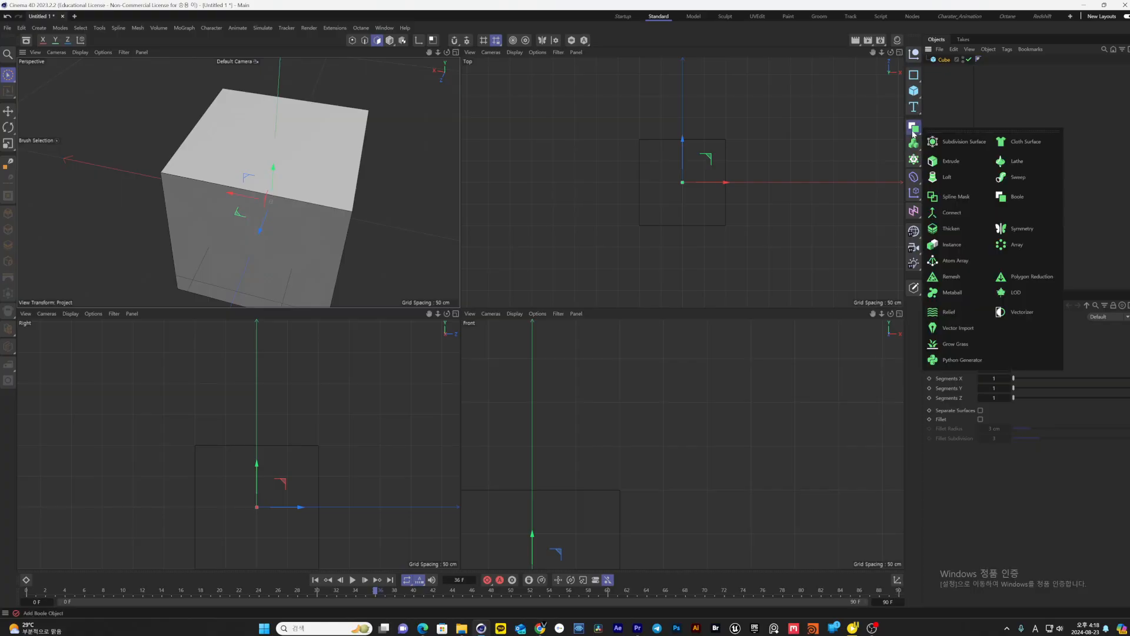
{"action": "left_click", "coordinate": [954, 142]}
{"action": "left_click_drag", "start_coordinate": [945, 70], "coordinate": [962, 58]}
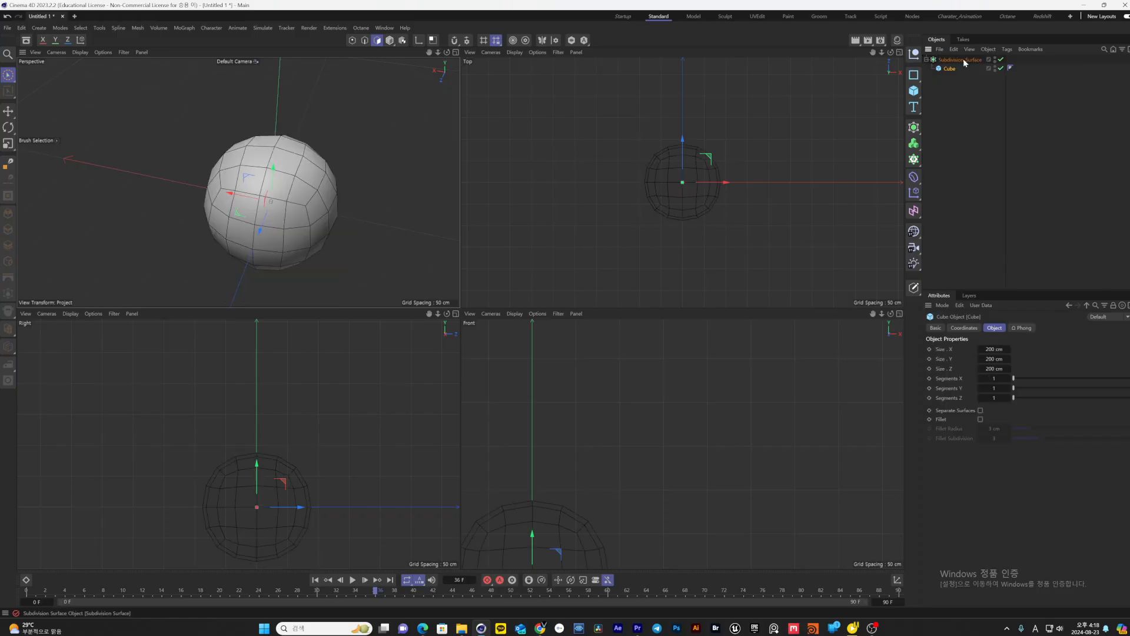
{"action": "scroll", "coordinate": [292, 249], "scroll_direction": "up", "scroll_amount": 3}
{"action": "scroll", "coordinate": [292, 249], "scroll_direction": "down", "scroll_amount": 4}
{"action": "left_click_drag", "start_coordinate": [292, 249], "coordinate": [328, 249], "text": "alt"}
{"action": "left_click_drag", "start_coordinate": [323, 194], "coordinate": [363, 194], "text": "alt"}
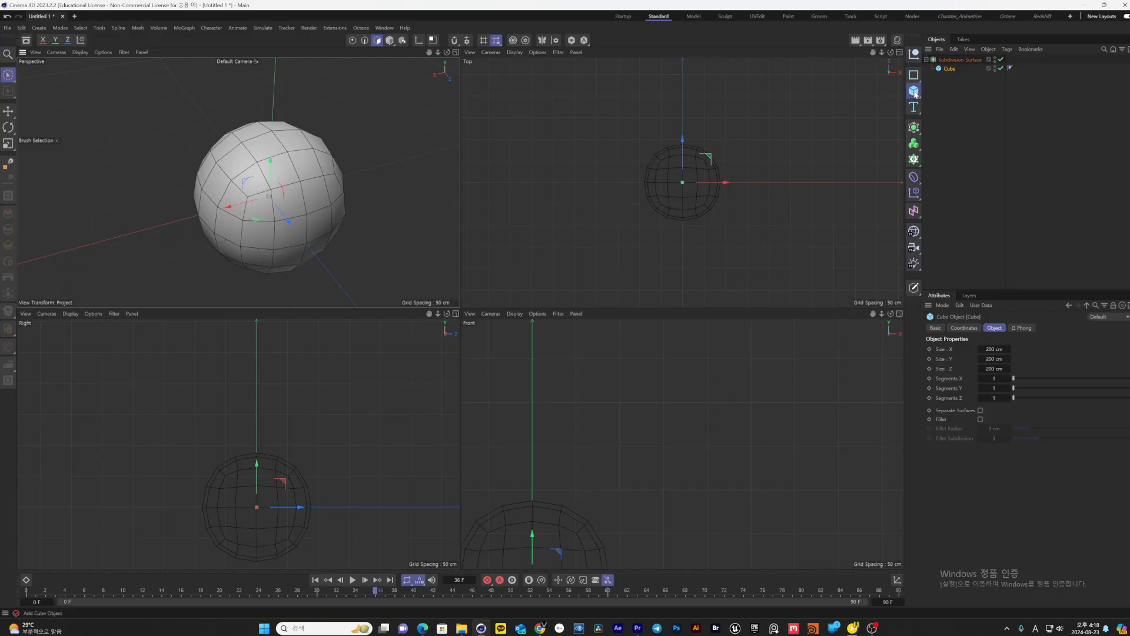
{"action": "left_click", "coordinate": [913, 90]}
{"action": "scroll", "coordinate": [249, 222], "scroll_direction": "down", "scroll_amount": 5}
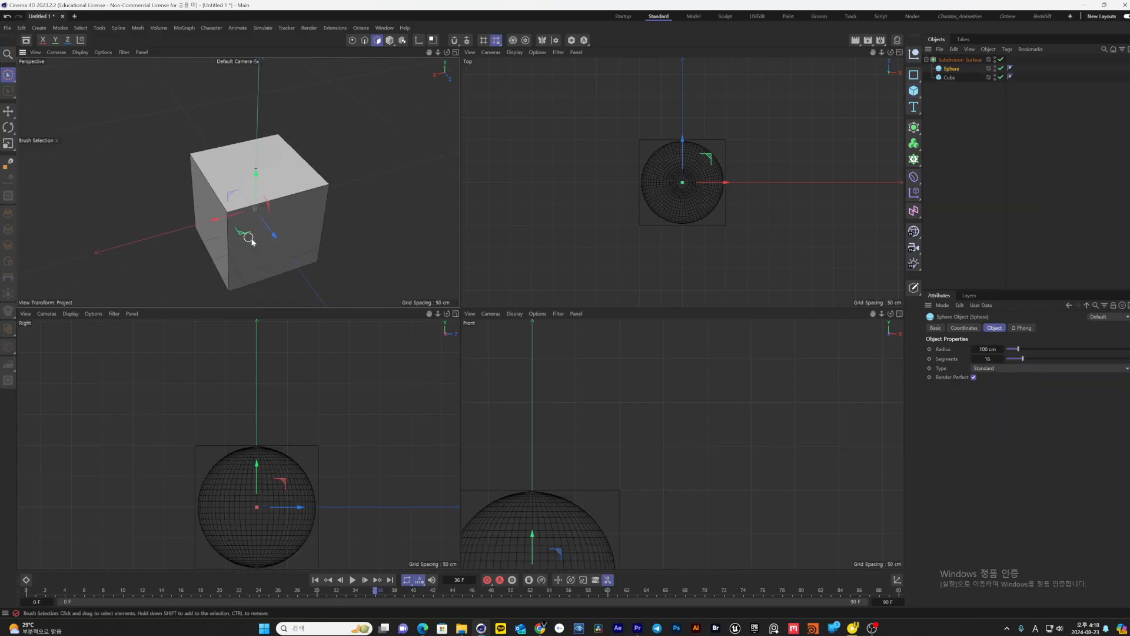
{"action": "left_click", "coordinate": [930, 105]}
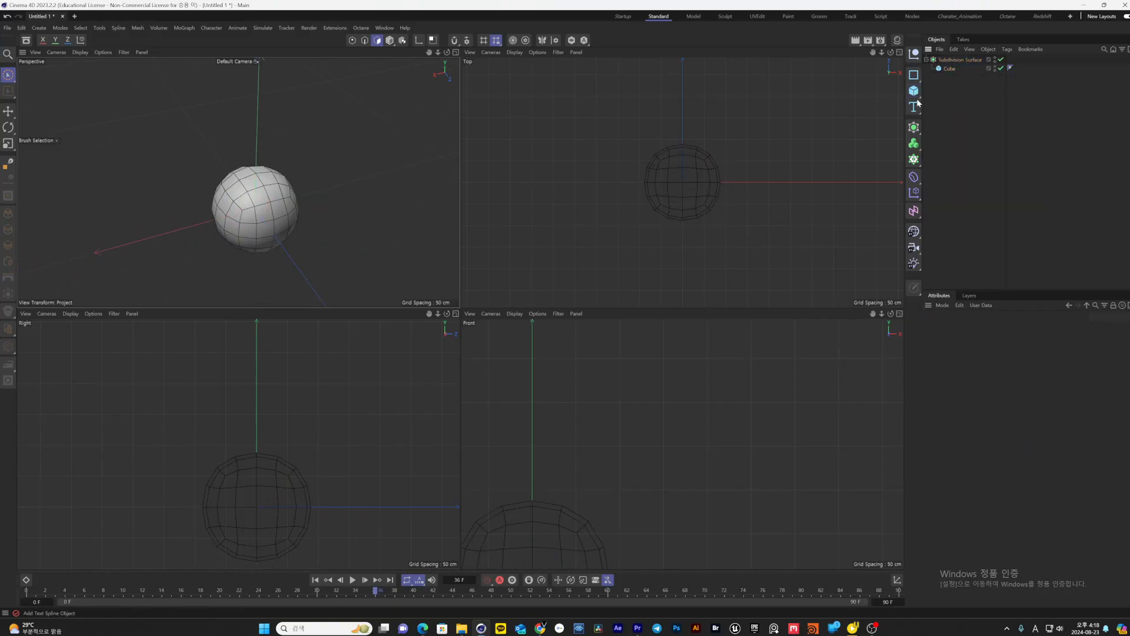
Add a sphere primitive at the top level, outside the Subdivision Surface
{"action": "left_click", "coordinate": [914, 90]}
{"action": "left_click", "coordinate": [990, 136]}
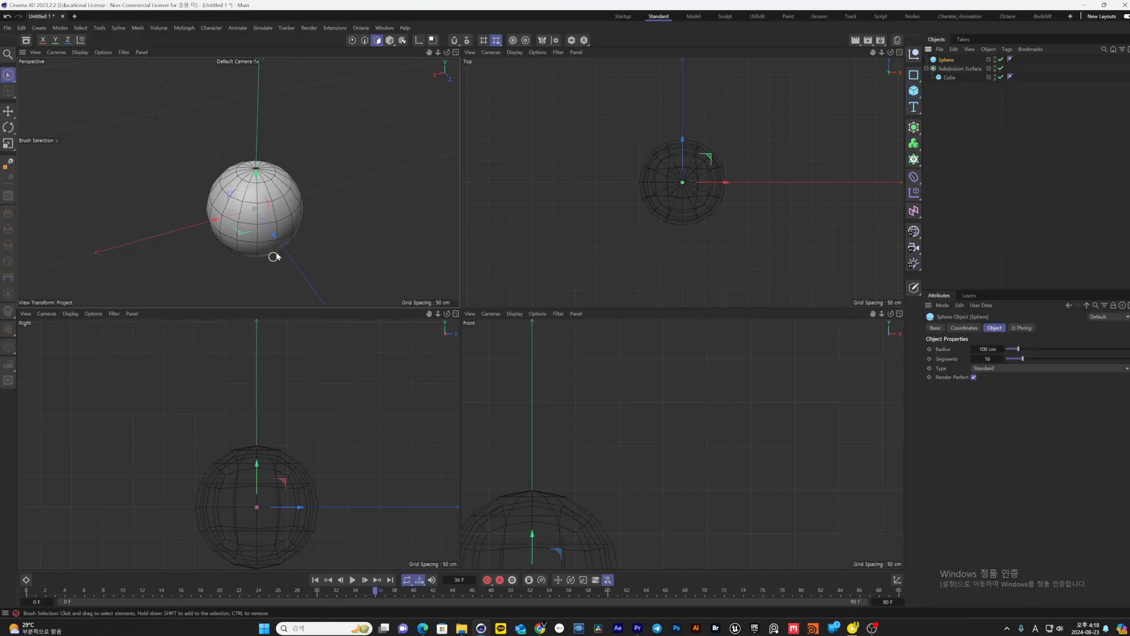
Move the sphere along Z away from the rounded cube and set its type to Hexahedron
{"action": "left_click_drag", "start_coordinate": [272, 234], "coordinate": [294, 226]}
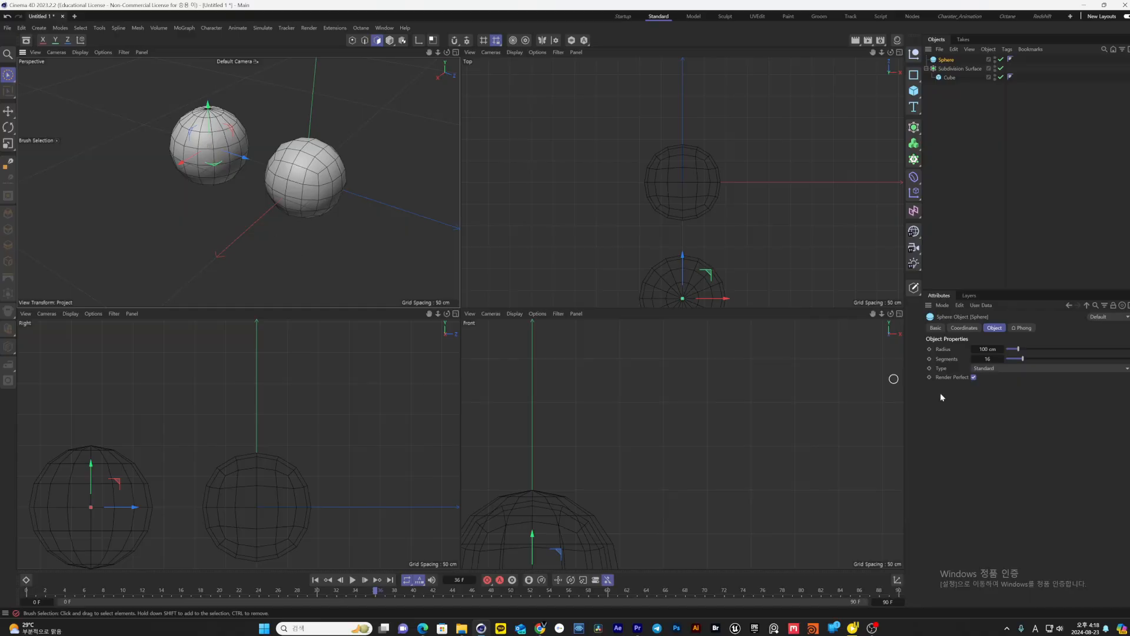
{"action": "left_click", "coordinate": [1020, 368]}
{"action": "left_click", "coordinate": [1011, 408]}
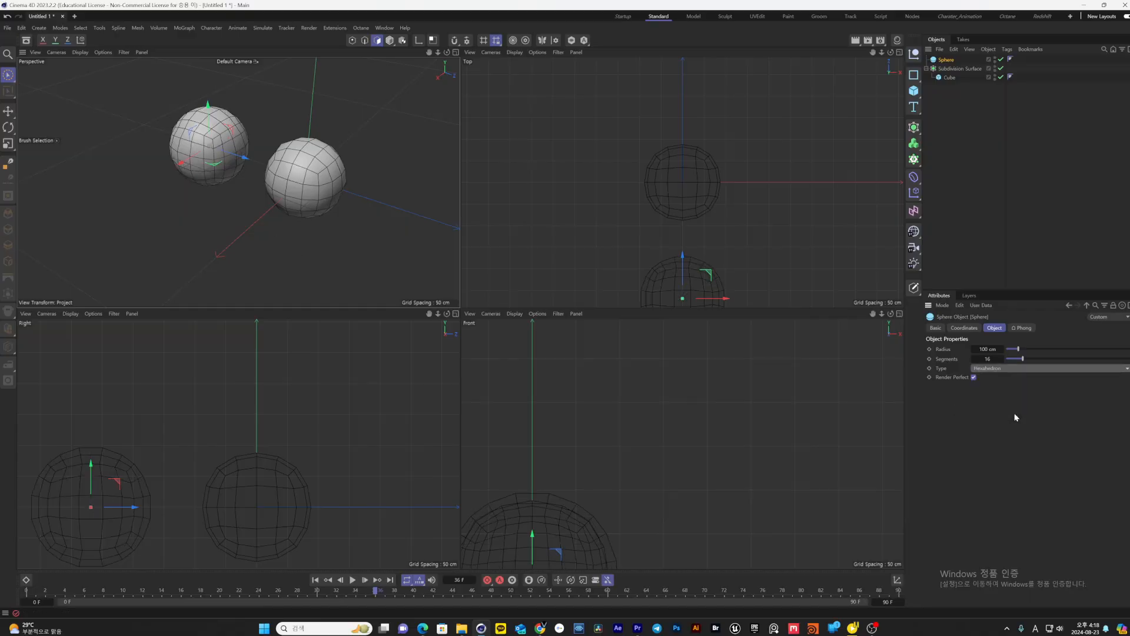
{"action": "left_click_drag", "start_coordinate": [376, 229], "coordinate": [347, 268], "text": "alt"}
{"action": "scroll", "coordinate": [268, 250], "scroll_direction": "up", "scroll_amount": 5}
{"action": "scroll", "coordinate": [268, 250], "scroll_direction": "down", "scroll_amount": 2}
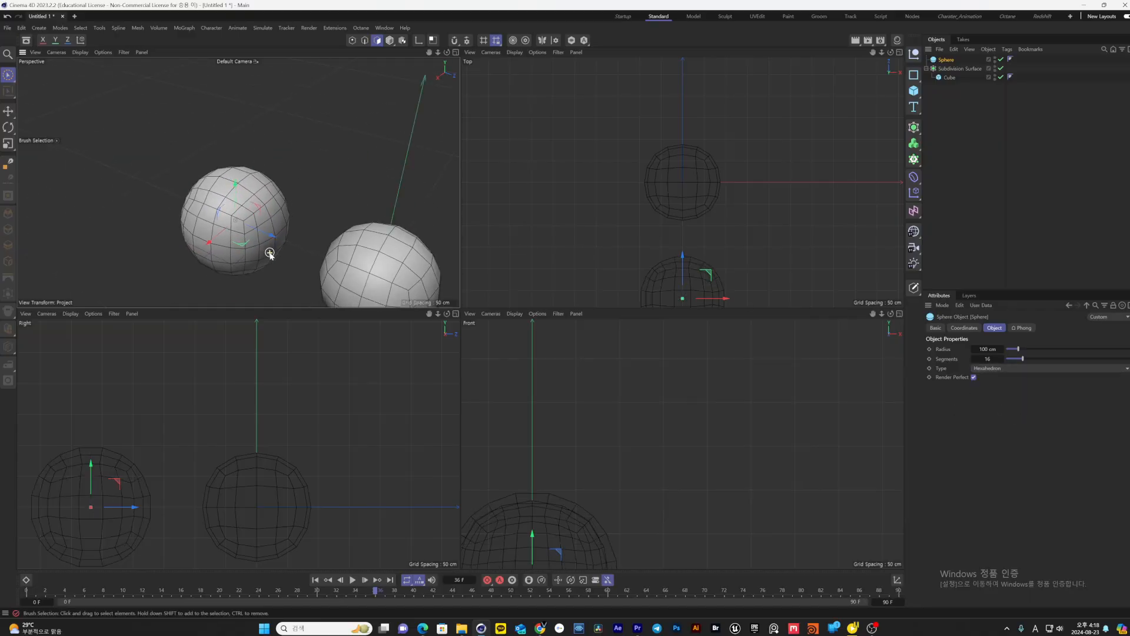
{"action": "middle_click_drag", "start_coordinate": [330, 268], "coordinate": [235, 219], "text": "alt"}
{"action": "left_click_drag", "start_coordinate": [257, 231], "coordinate": [256, 236], "text": "alt"}
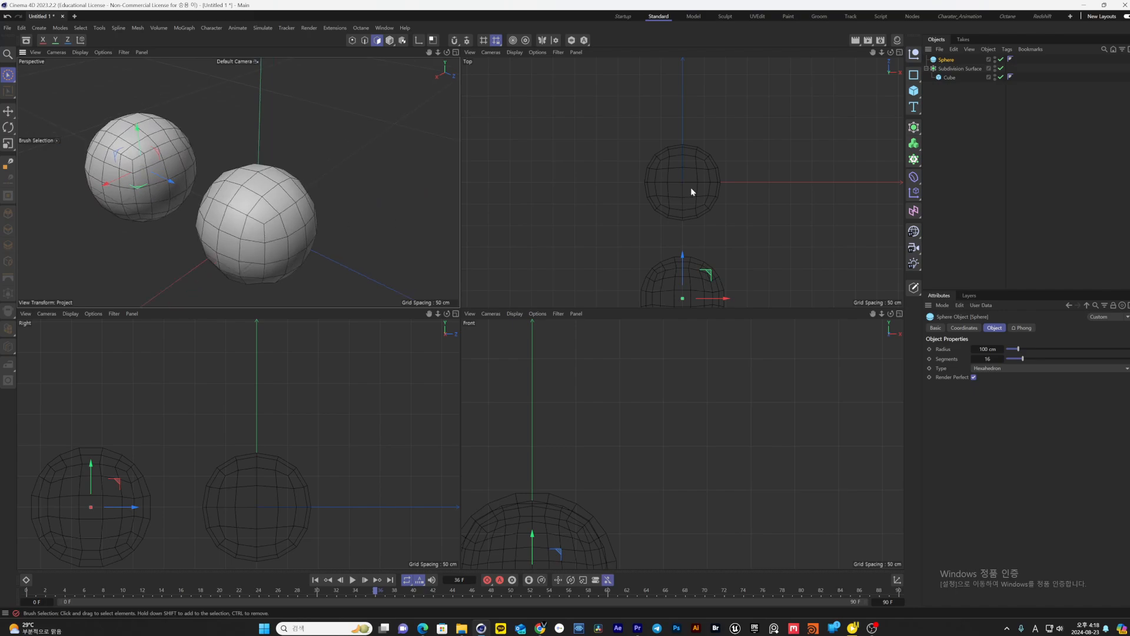
Set the segments of the cube inside the Subdivision Surface to 2 in X, Y and Z
{"action": "left_click", "coordinate": [949, 78]}
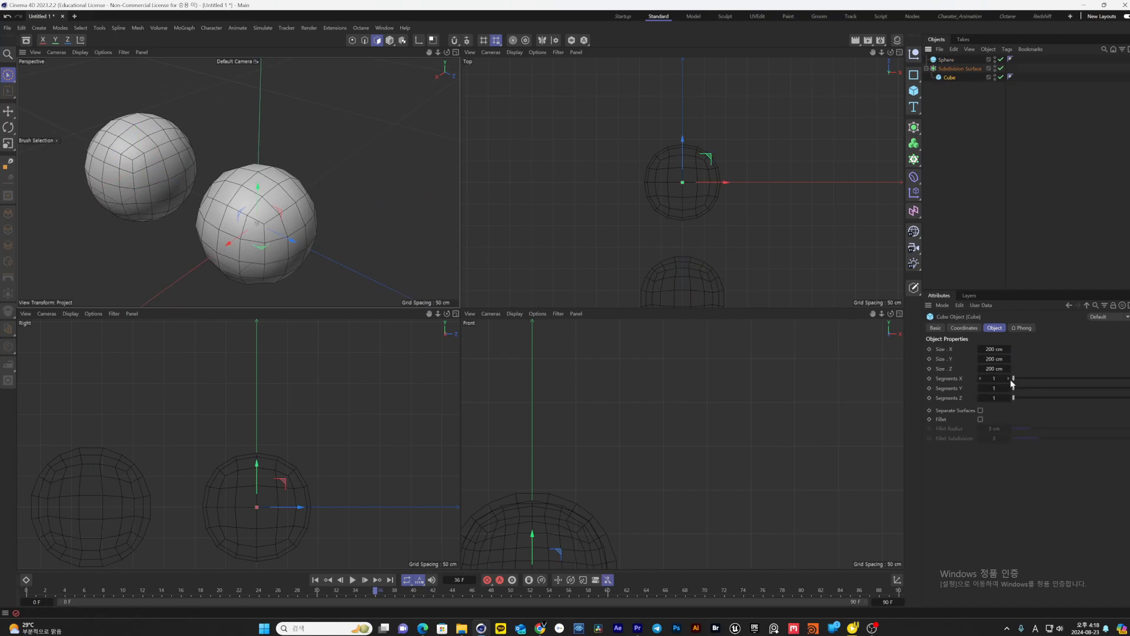
{"action": "left_click", "coordinate": [1011, 380]}
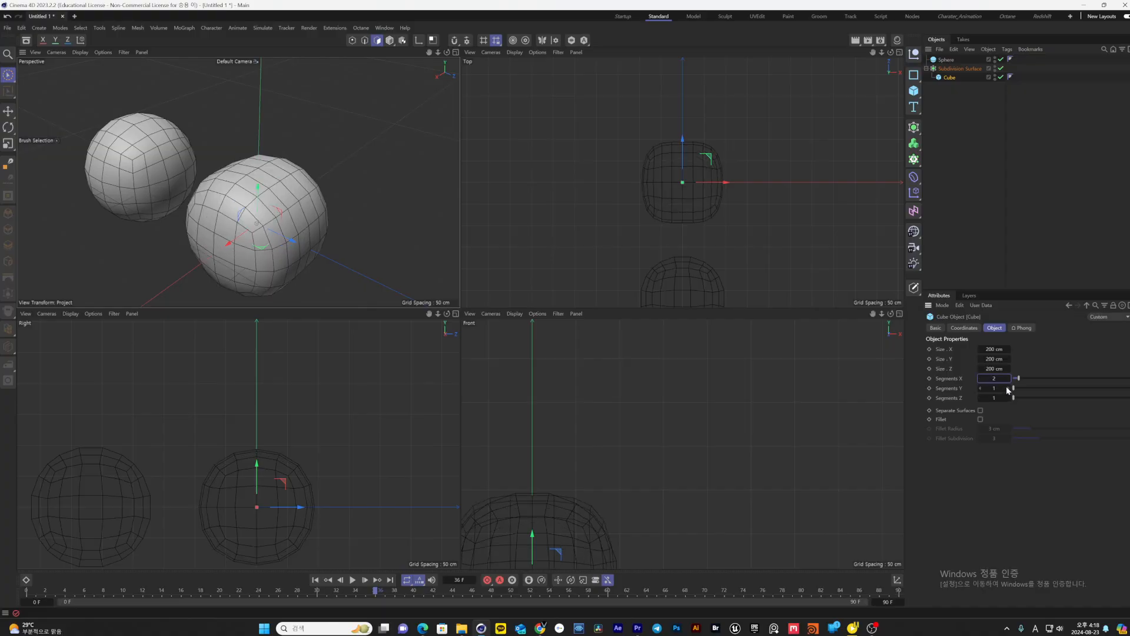
{"action": "left_click", "coordinate": [1008, 388]}
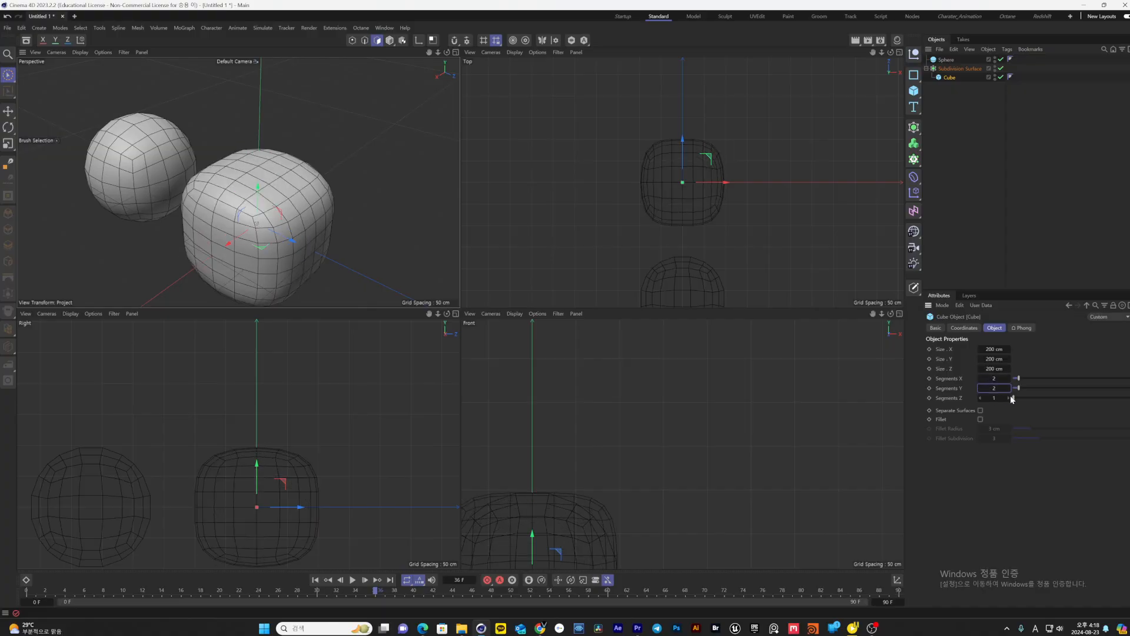
{"action": "left_click", "coordinate": [1010, 397]}
{"action": "scroll", "coordinate": [133, 196], "scroll_direction": "down", "scroll_amount": 3}
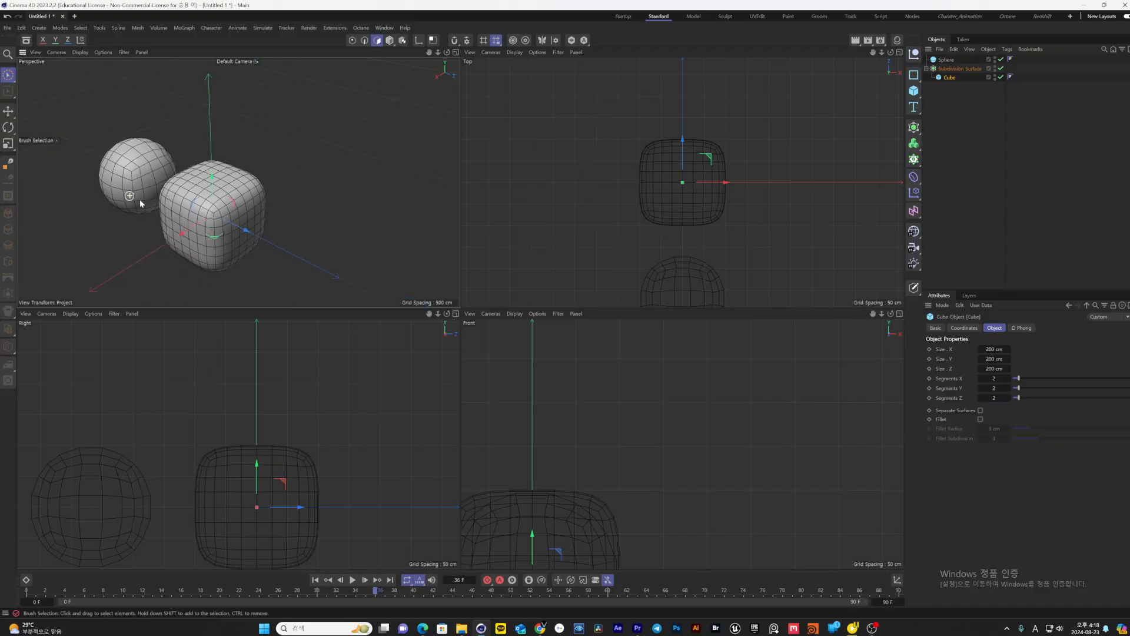
{"action": "middle_click_drag", "start_coordinate": [259, 204], "coordinate": [360, 218], "text": "alt"}
{"action": "scroll", "coordinate": [353, 217], "scroll_direction": "up", "scroll_amount": 5}
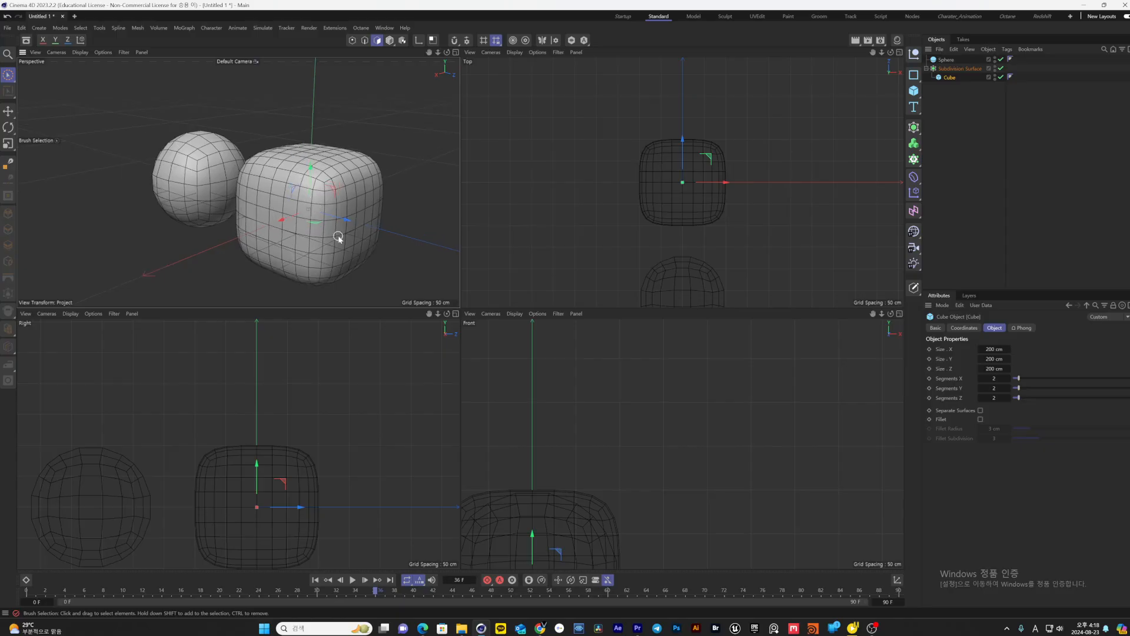
{"action": "left_click_drag", "start_coordinate": [338, 237], "coordinate": [338, 252], "text": "alt"}
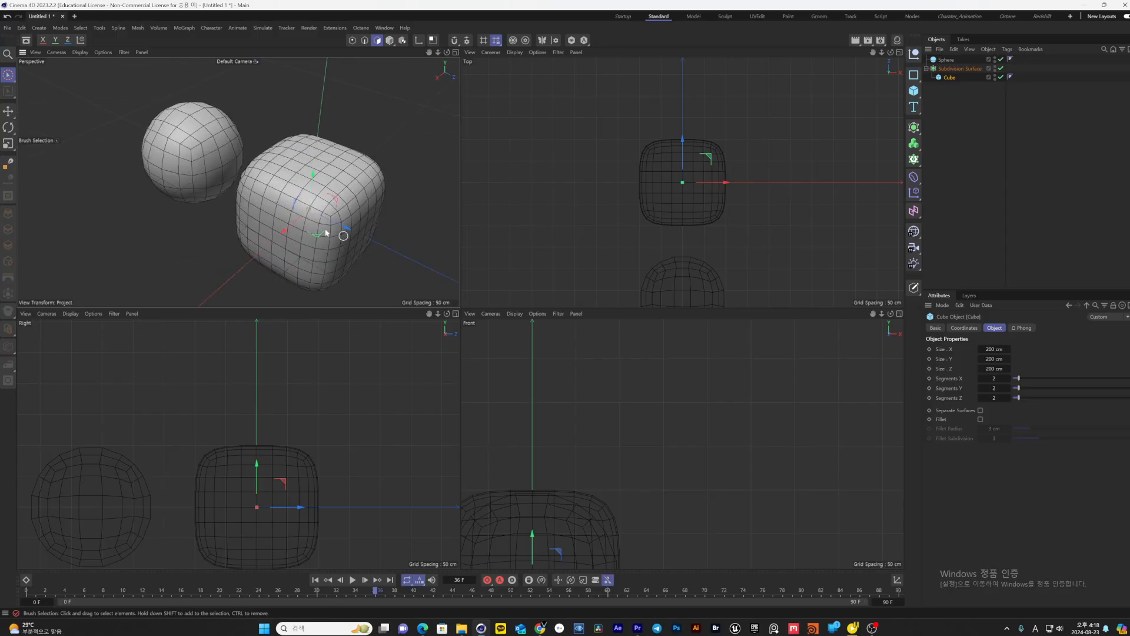
Return the cube's X, Y and Z segments to 1 each
{"action": "left_click", "coordinate": [980, 378]}
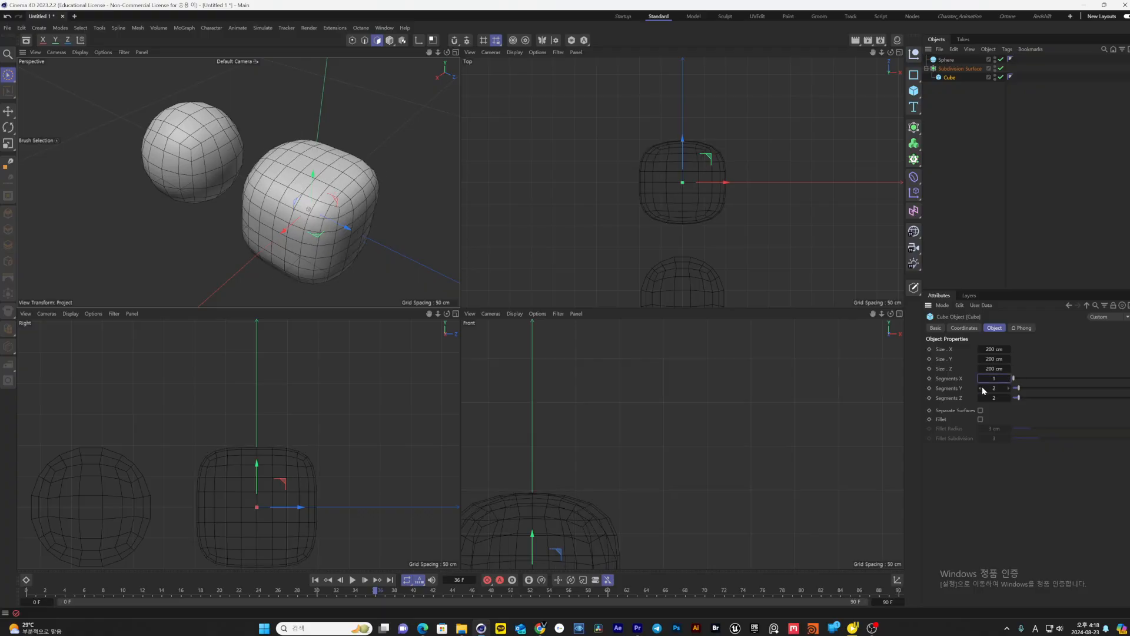
{"action": "left_click", "coordinate": [979, 388]}
{"action": "left_click", "coordinate": [980, 398]}
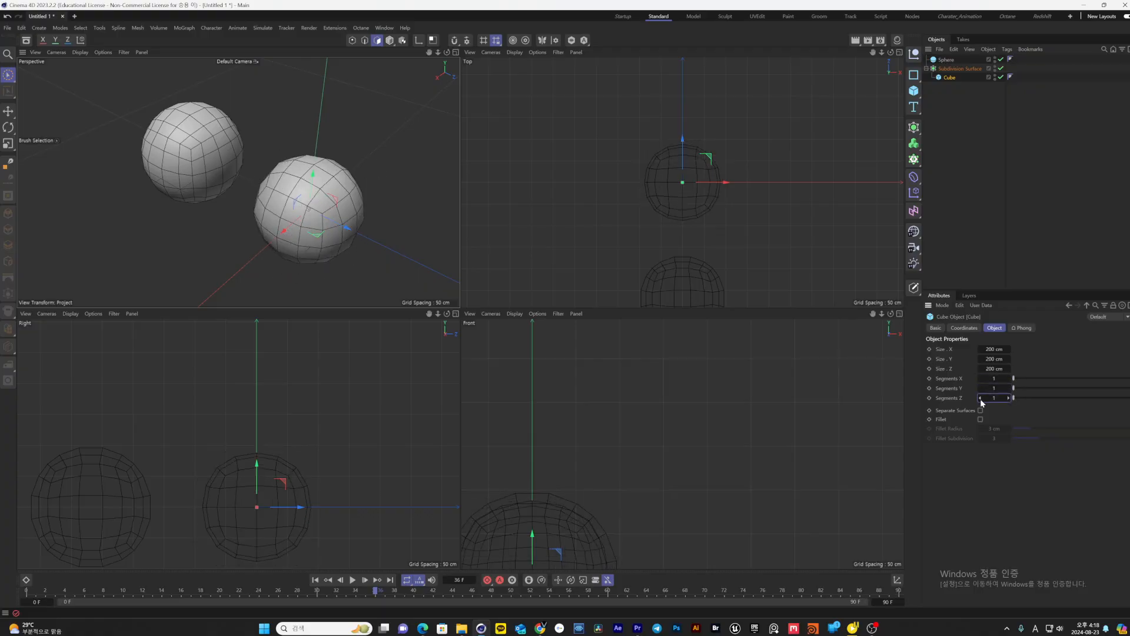
Raise the cube's X, Y and Z segments to 3 each for a tighter rounding
{"action": "left_click", "coordinate": [1008, 379]}
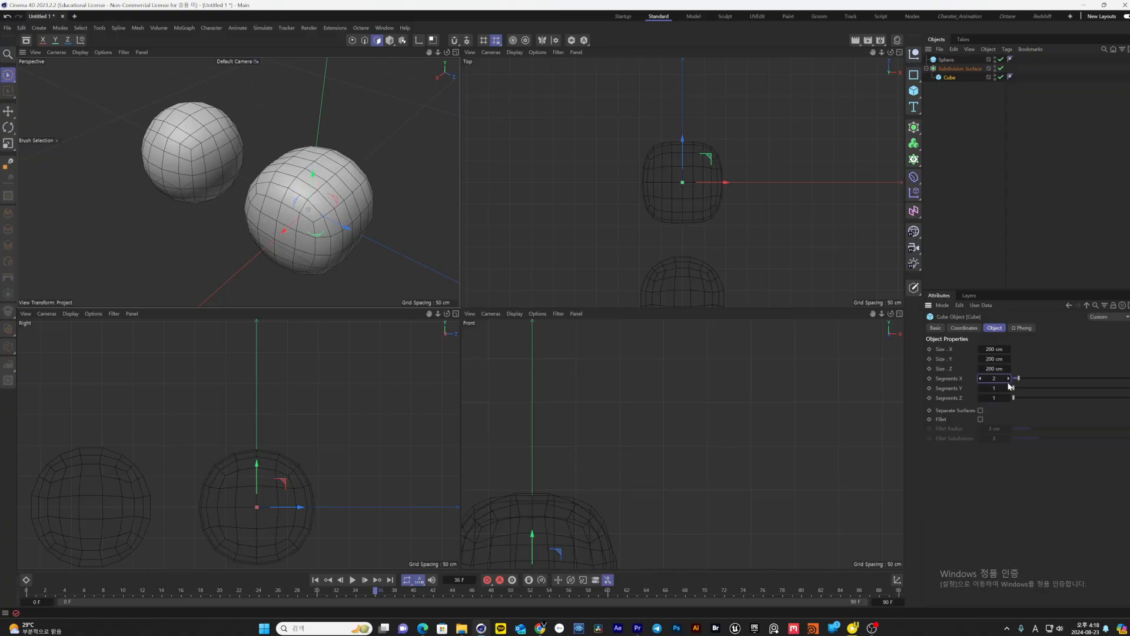
{"action": "left_click", "coordinate": [1009, 388]}
{"action": "left_click", "coordinate": [1009, 398]}
{"action": "left_click", "coordinate": [1008, 398]}
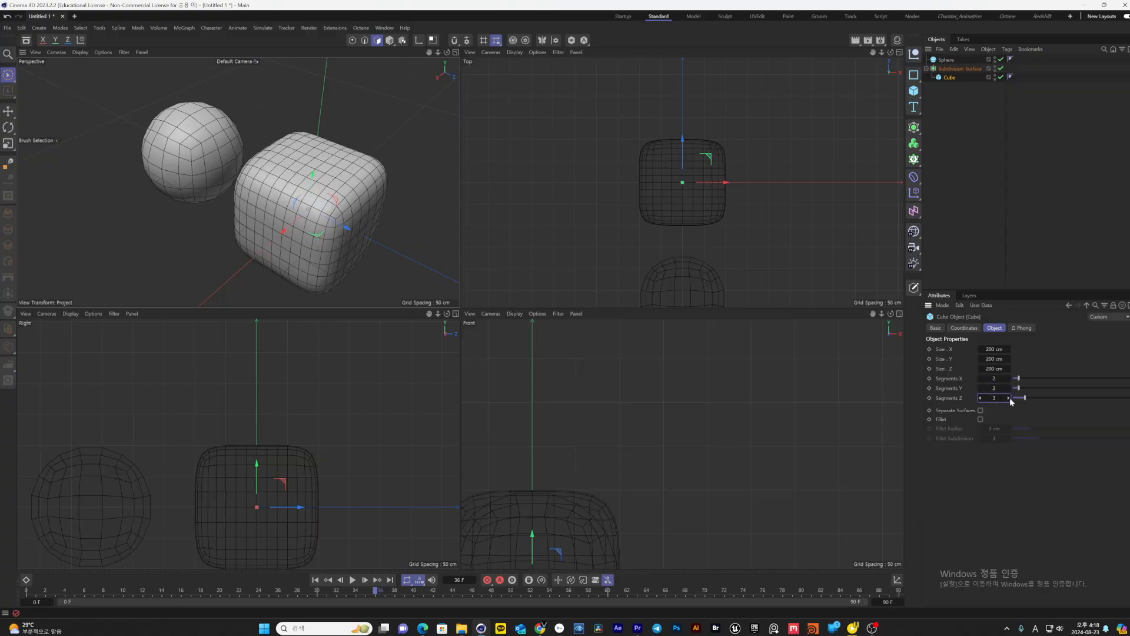
{"action": "left_click", "coordinate": [1008, 388]}
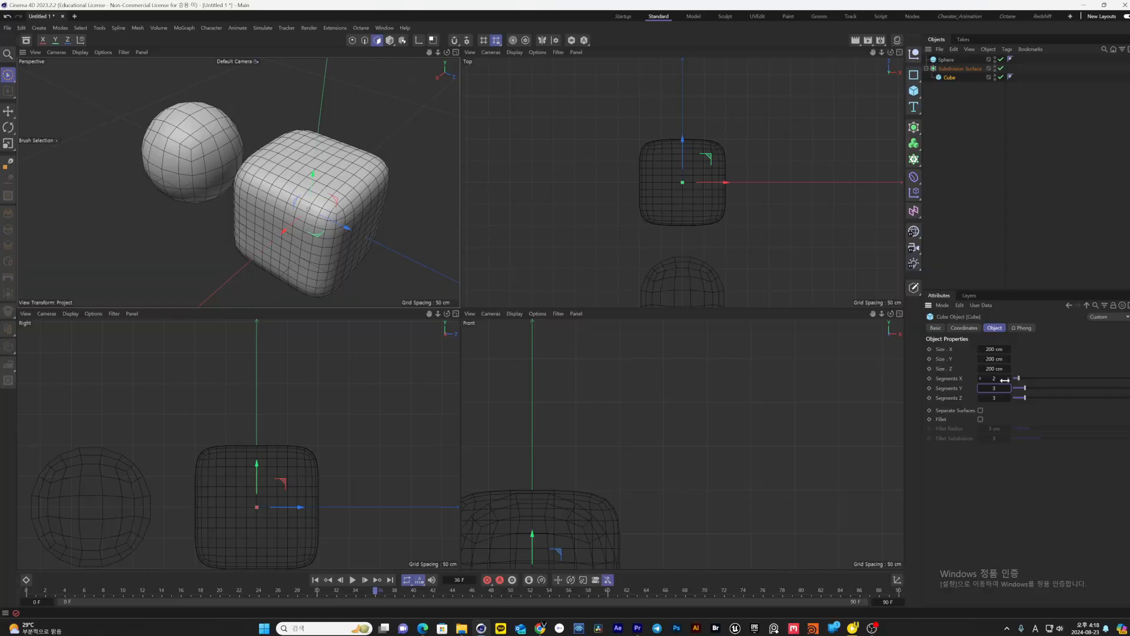
{"action": "left_click", "coordinate": [1008, 380]}
{"action": "left_click_drag", "start_coordinate": [410, 155], "coordinate": [414, 185], "text": "alt"}
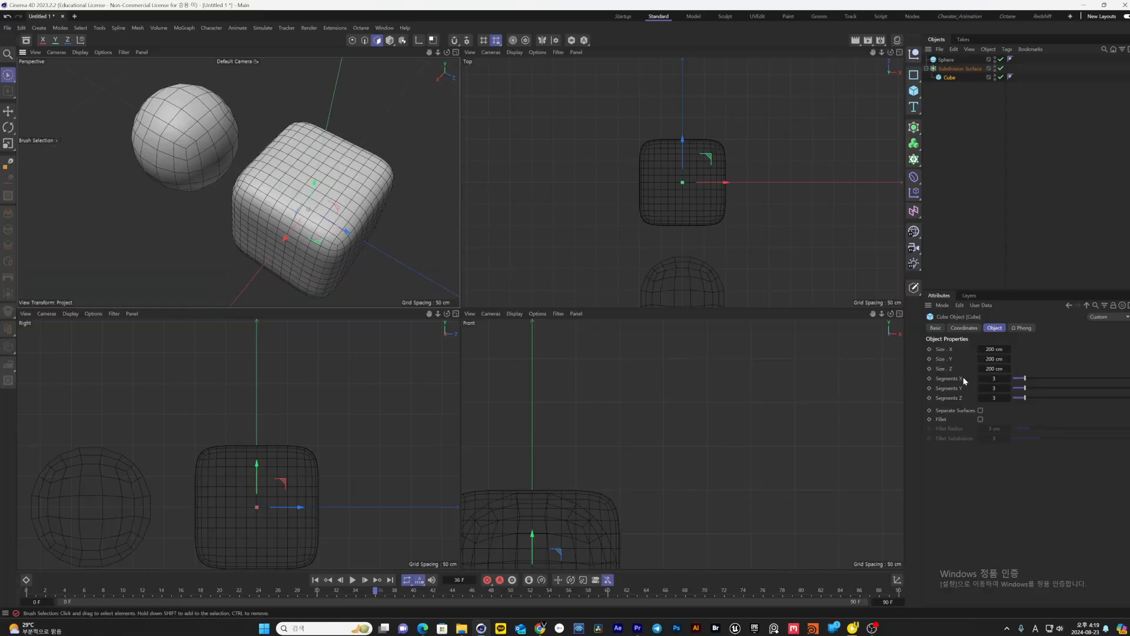
Increase the cube's X, Y and Z segments to 4 each
{"action": "left_click", "coordinate": [1008, 379]}
{"action": "left_click", "coordinate": [1009, 389]}
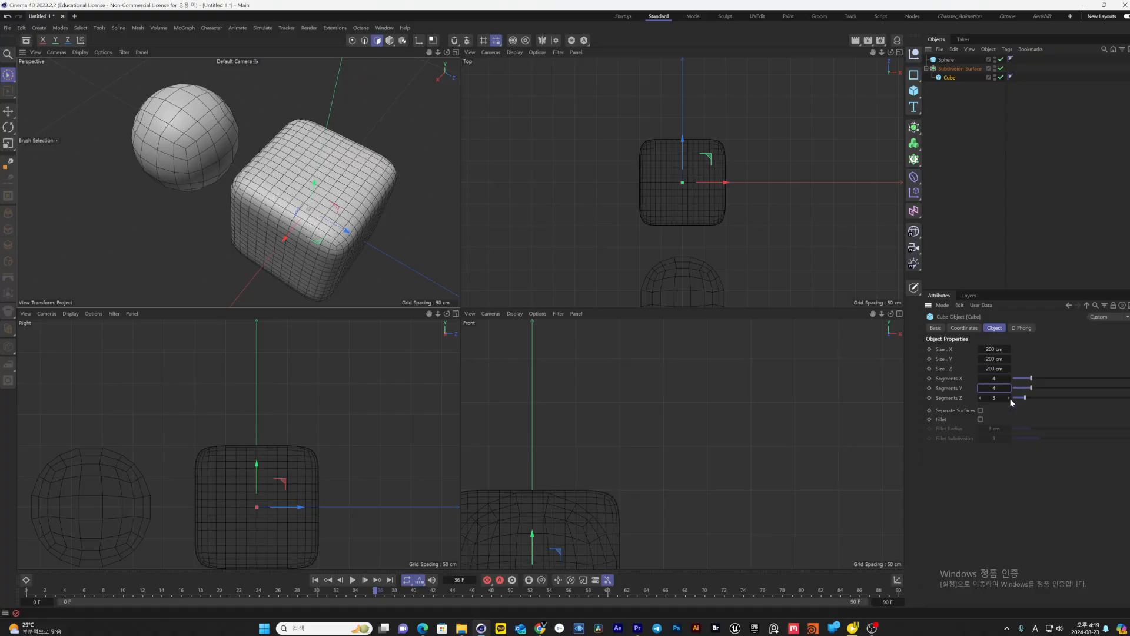
{"action": "left_click", "coordinate": [1008, 398]}
{"action": "left_click_drag", "start_coordinate": [433, 276], "coordinate": [386, 235], "text": "alt"}
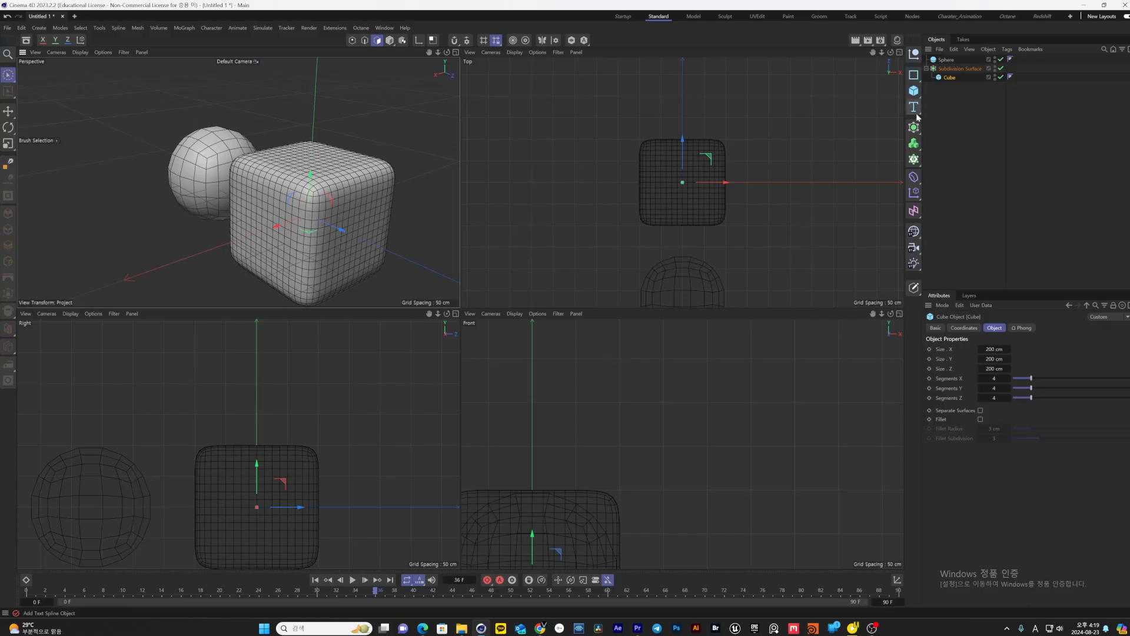
Delete the sphere and the Subdivision Surface with its cube, and add a text spline
{"action": "left_click_drag", "start_coordinate": [984, 107], "coordinate": [933, 47]}
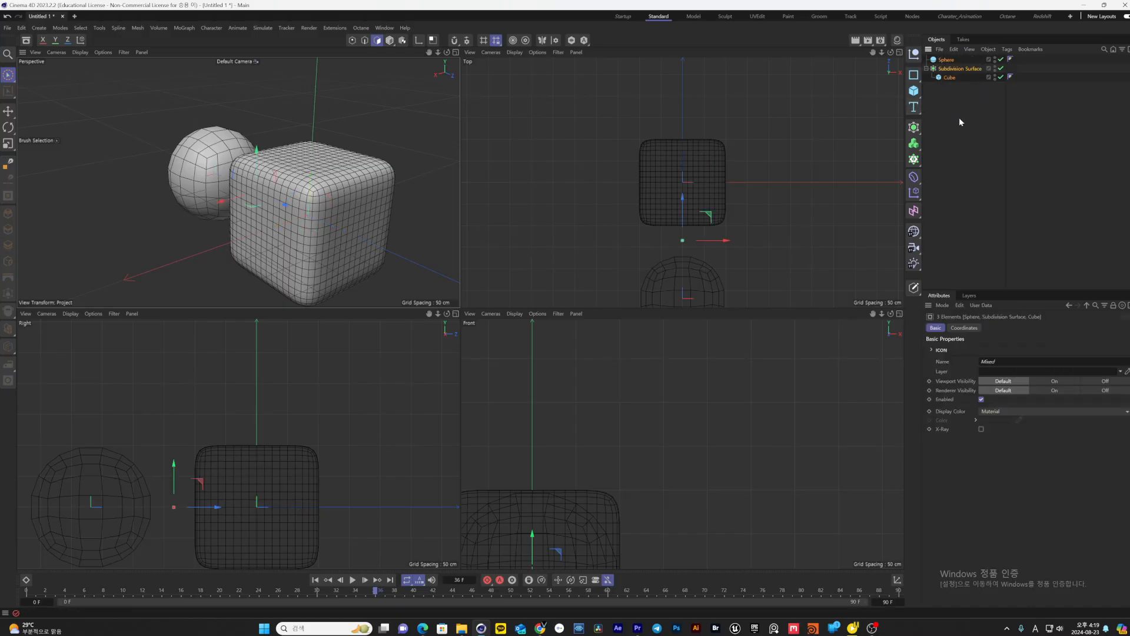
{"action": "key", "text": "Delete"}
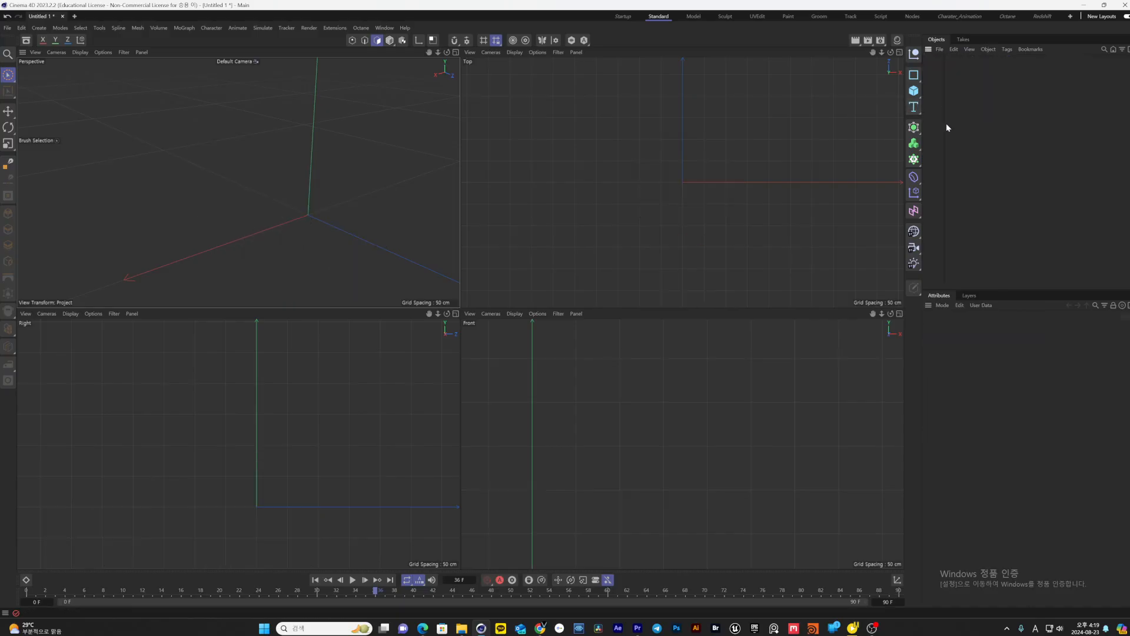
{"action": "left_click", "coordinate": [914, 108]}
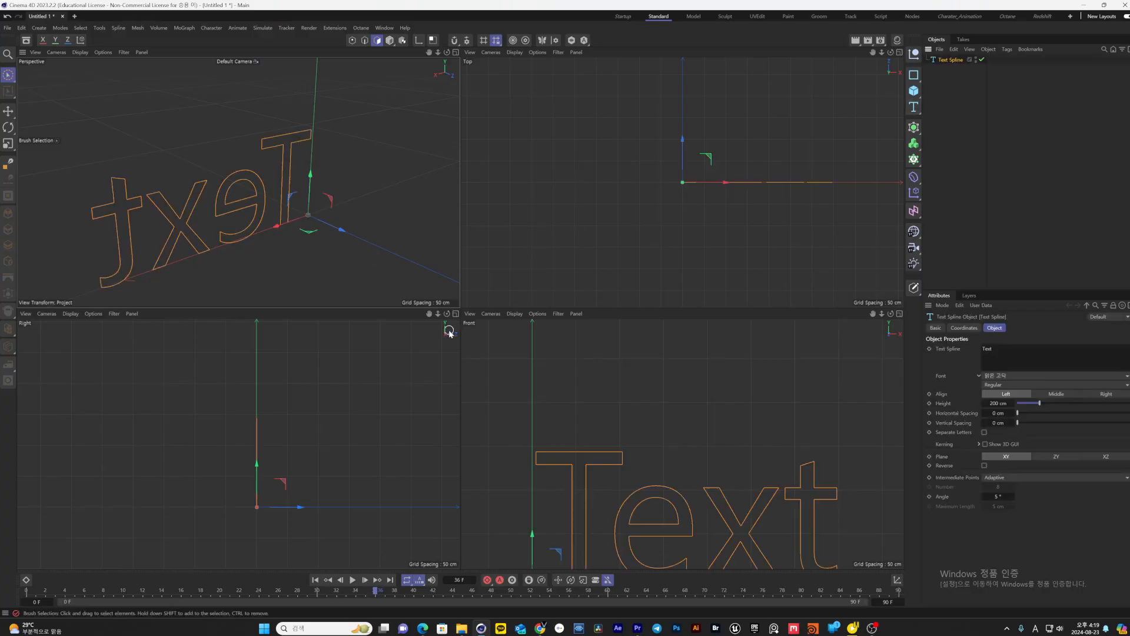
{"action": "left_click_drag", "start_coordinate": [234, 252], "coordinate": [256, 238], "text": "alt"}
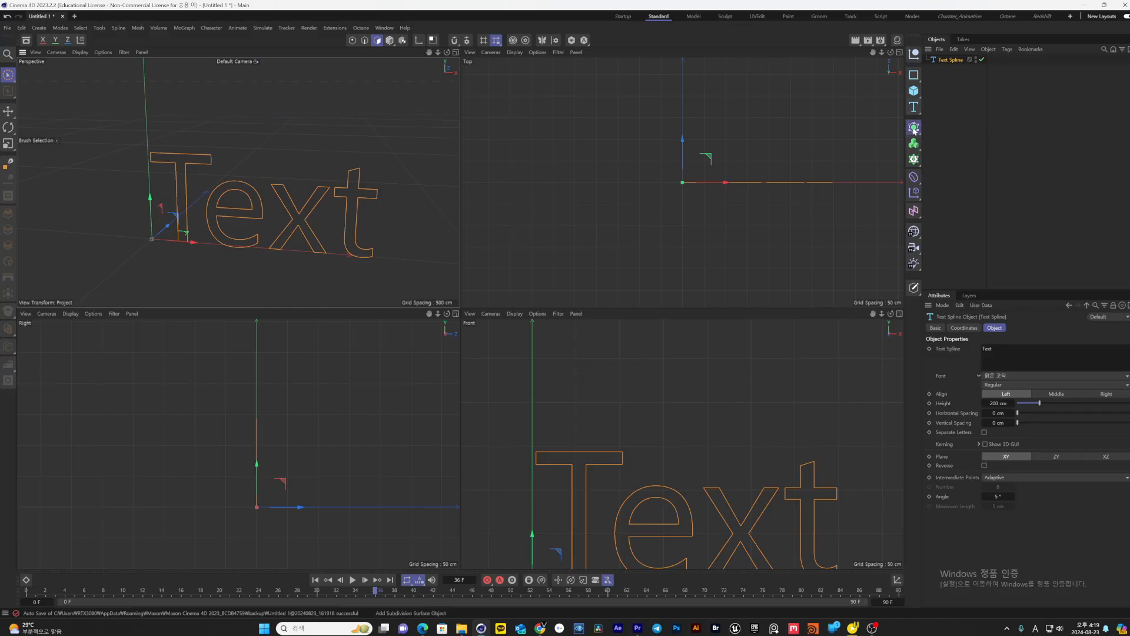
Add an Extrude generator and make the text spline its child
{"action": "left_click_drag", "start_coordinate": [913, 127], "coordinate": [956, 160]}
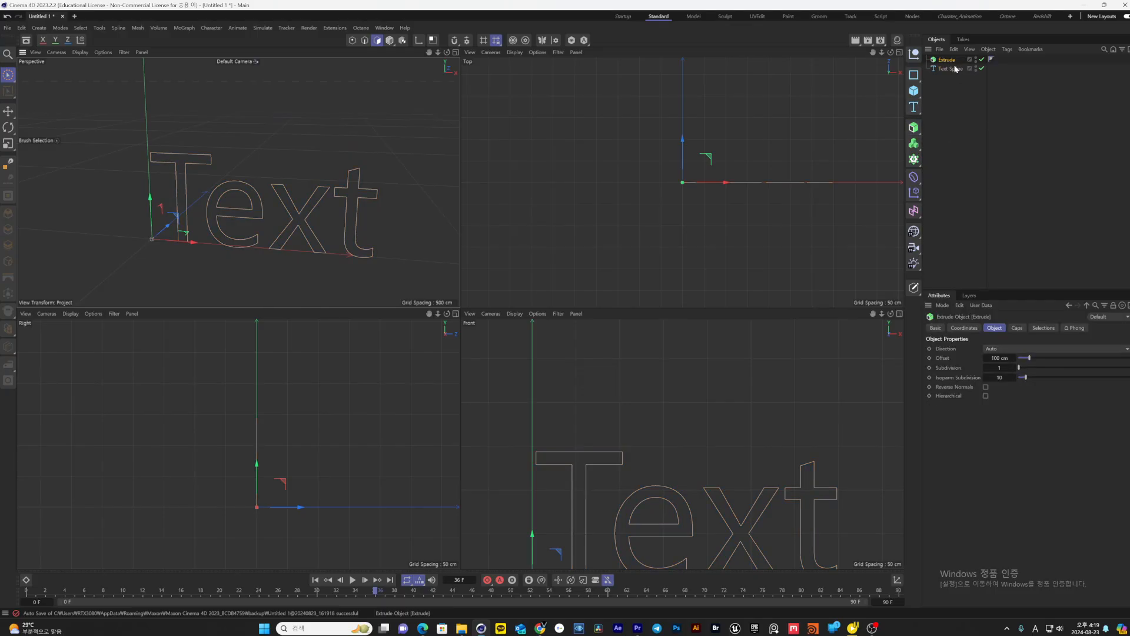
{"action": "left_click_drag", "start_coordinate": [956, 68], "coordinate": [947, 59]}
{"action": "left_click_drag", "start_coordinate": [286, 188], "coordinate": [230, 159], "text": "alt"}
Reduce the Extrude's offset to 21 cm to make the text thinner
{"action": "left_click", "coordinate": [946, 59]}
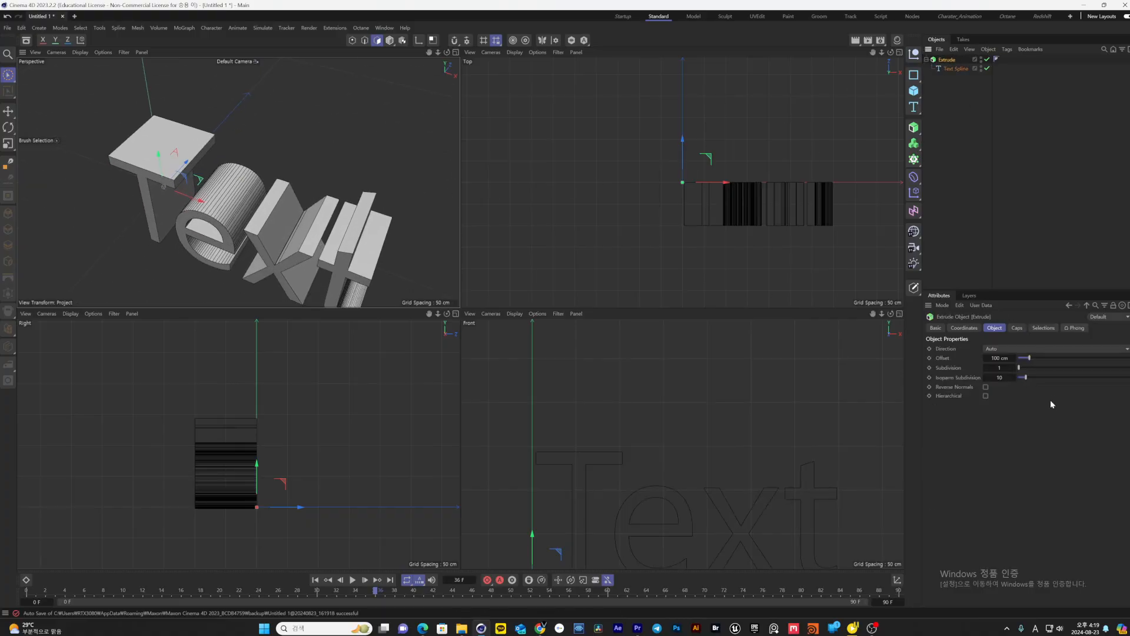
{"action": "left_click_drag", "start_coordinate": [1027, 359], "coordinate": [1021, 360]}
{"action": "scroll", "coordinate": [252, 186], "scroll_direction": "up", "scroll_amount": 3}
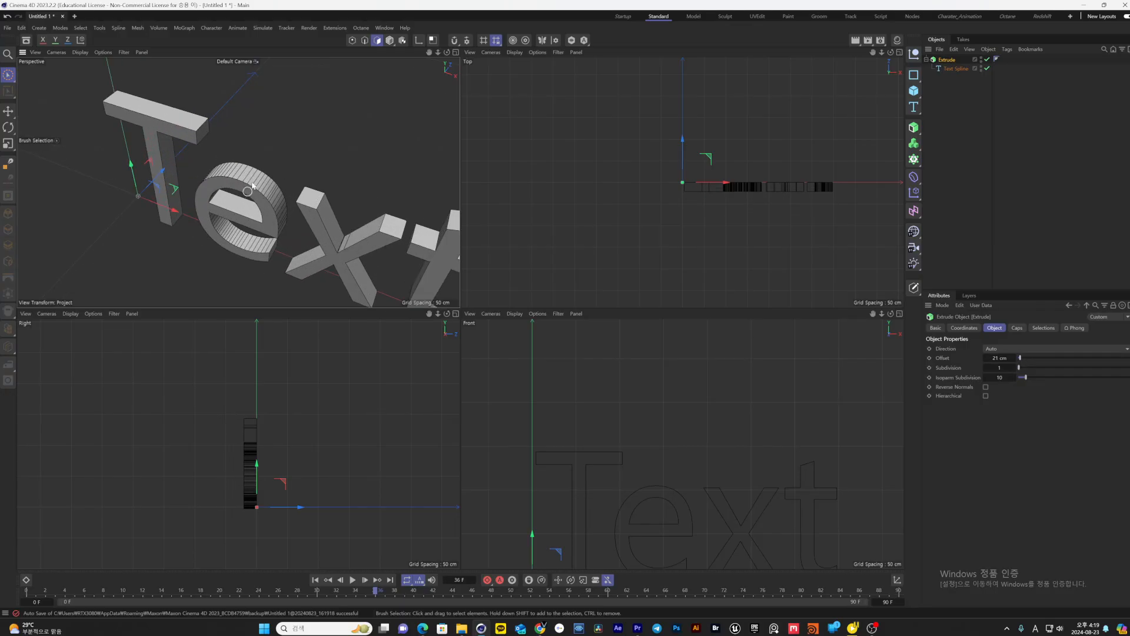
{"action": "scroll", "coordinate": [270, 179], "scroll_direction": "up", "scroll_amount": 2}
{"action": "left_click_drag", "start_coordinate": [295, 192], "coordinate": [365, 195], "text": "alt"}
Give the extruded text's caps a round bevel with a size of 1.88 cm
{"action": "left_click", "coordinate": [1016, 327]}
{"action": "scroll", "coordinate": [365, 196], "scroll_direction": "up", "scroll_amount": 2}
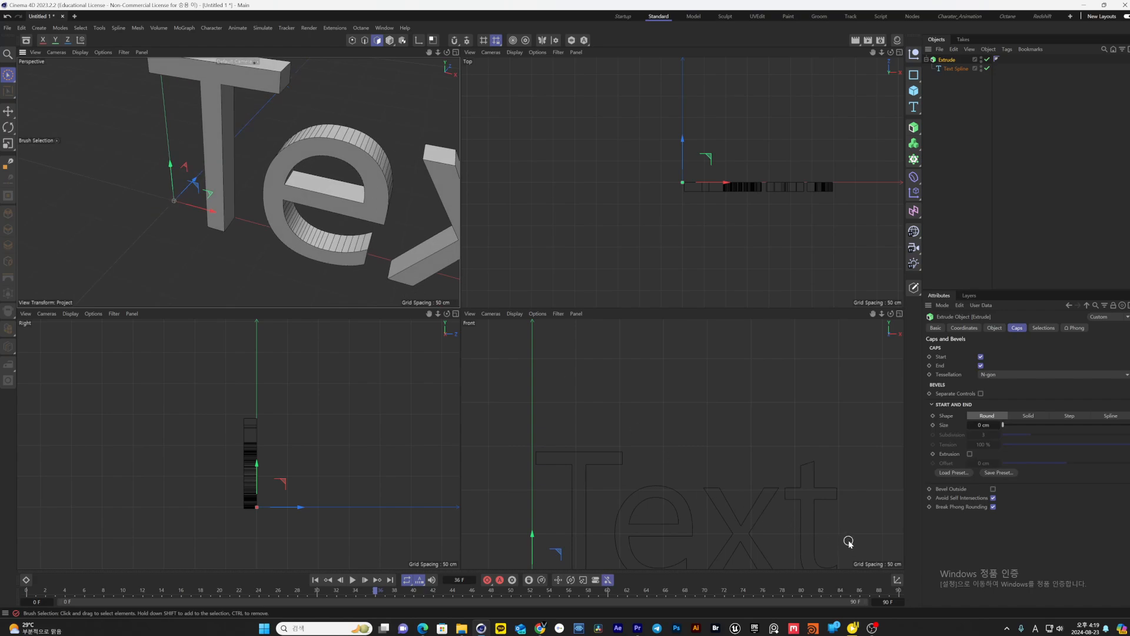
{"action": "left_click_drag", "start_coordinate": [1005, 419], "coordinate": [1010, 420]}
{"action": "mouse_move", "coordinate": [331, 127]}
{"action": "left_mouse_down", "text": "alt"}
{"action": "mouse_move", "coordinate": [331, 169]}
{"action": "mouse_move", "coordinate": [310, 168]}
{"action": "mouse_move", "coordinate": [330, 150]}
{"action": "left_mouse_up", "text": "alt"}
{"action": "scroll", "coordinate": [291, 208], "scroll_direction": "up", "scroll_amount": 2}
{"action": "left_click_drag", "start_coordinate": [292, 207], "coordinate": [165, 194], "text": "alt"}
{"action": "left_click_drag", "start_coordinate": [295, 176], "coordinate": [434, 193], "text": "alt"}
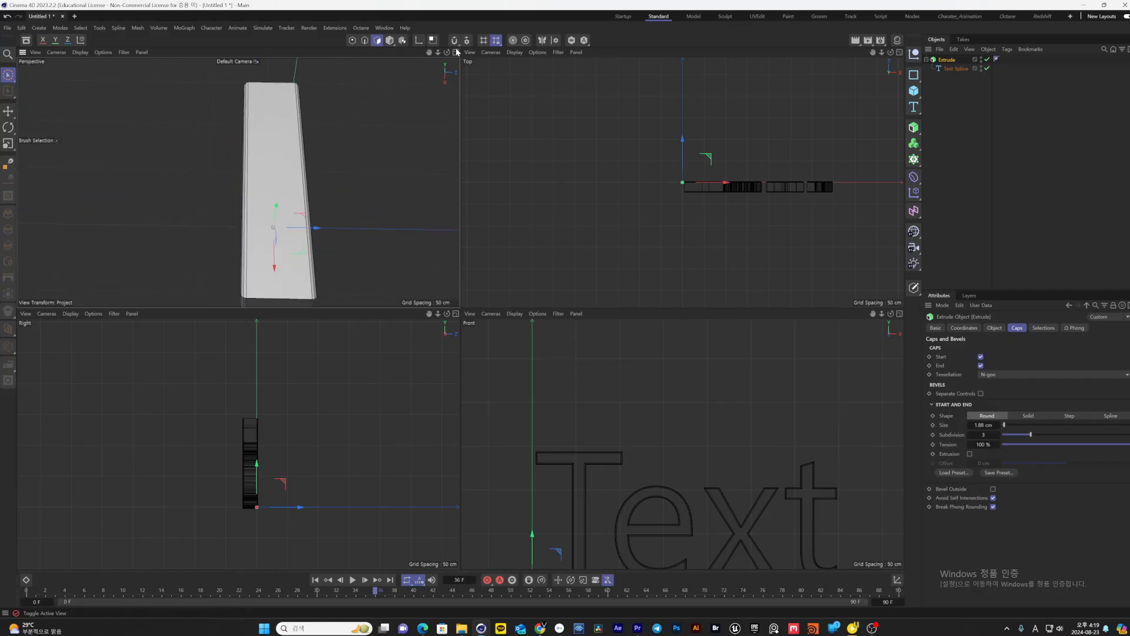
Maximize the perspective view and frame the whole bevelled text
{"action": "left_click", "coordinate": [455, 52]}
{"action": "left_click_drag", "start_coordinate": [464, 230], "coordinate": [565, 285], "text": "alt"}
{"action": "middle_click_drag", "start_coordinate": [632, 263], "coordinate": [348, 229], "text": "alt"}
{"action": "scroll", "coordinate": [350, 230], "scroll_direction": "down", "scroll_amount": 5}
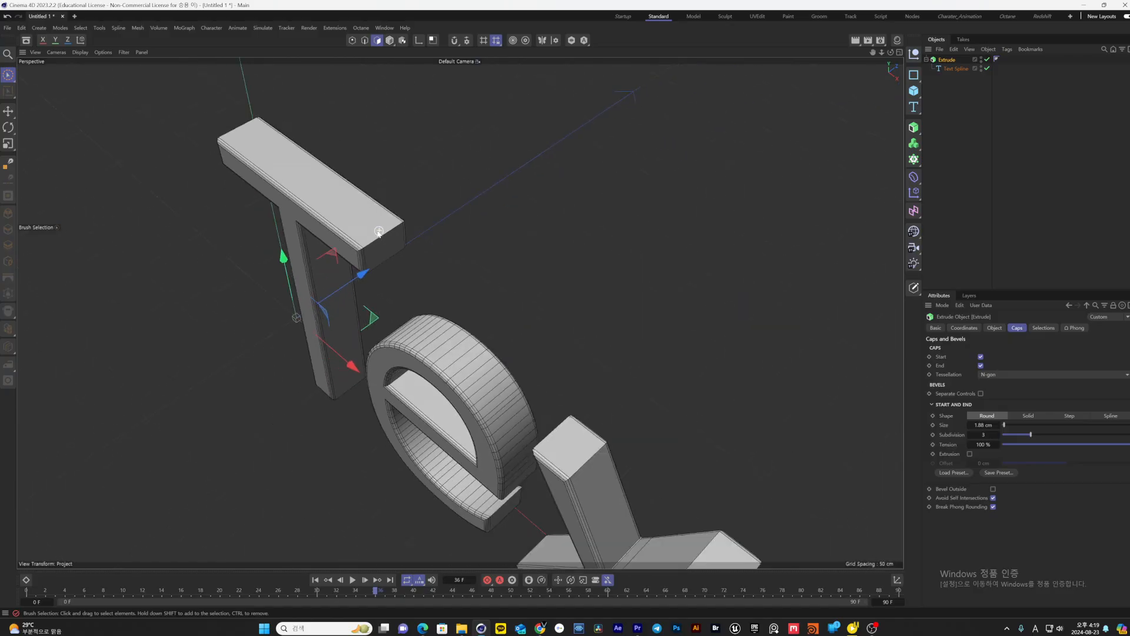
{"action": "mouse_move", "coordinate": [560, 366]}
{"action": "left_mouse_down", "text": "alt"}
{"action": "mouse_move", "coordinate": [562, 313]}
{"action": "mouse_move", "coordinate": [561, 357]}
{"action": "left_mouse_up", "text": "alt"}
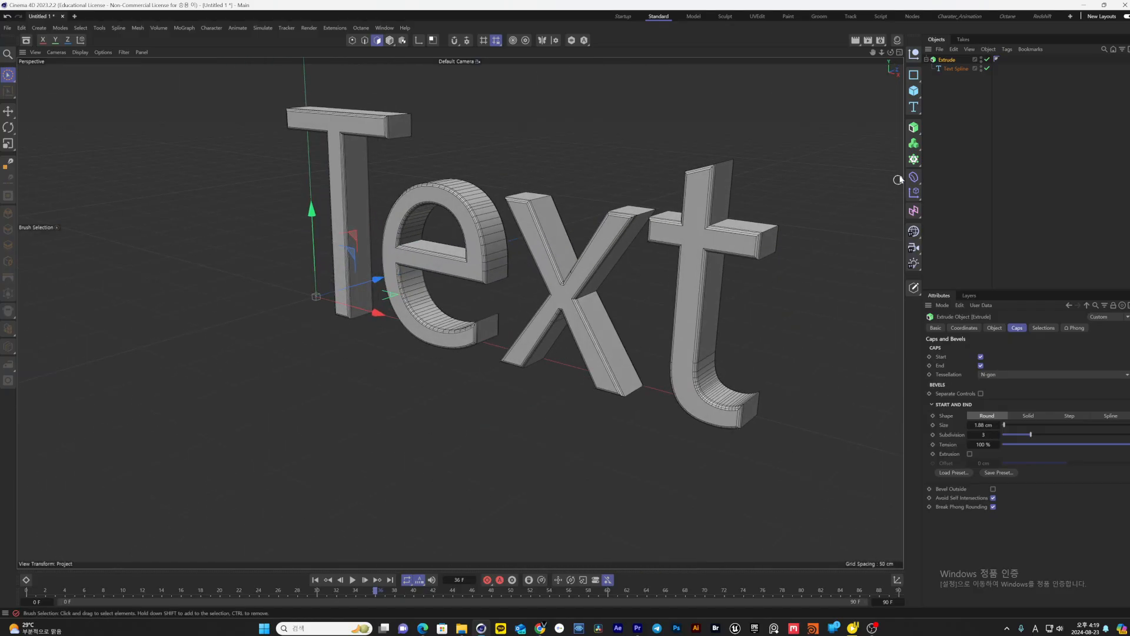
Delete the Extrude with its text spline, and discard a newly added rectangle spline as well
{"action": "left_click", "coordinate": [919, 161]}
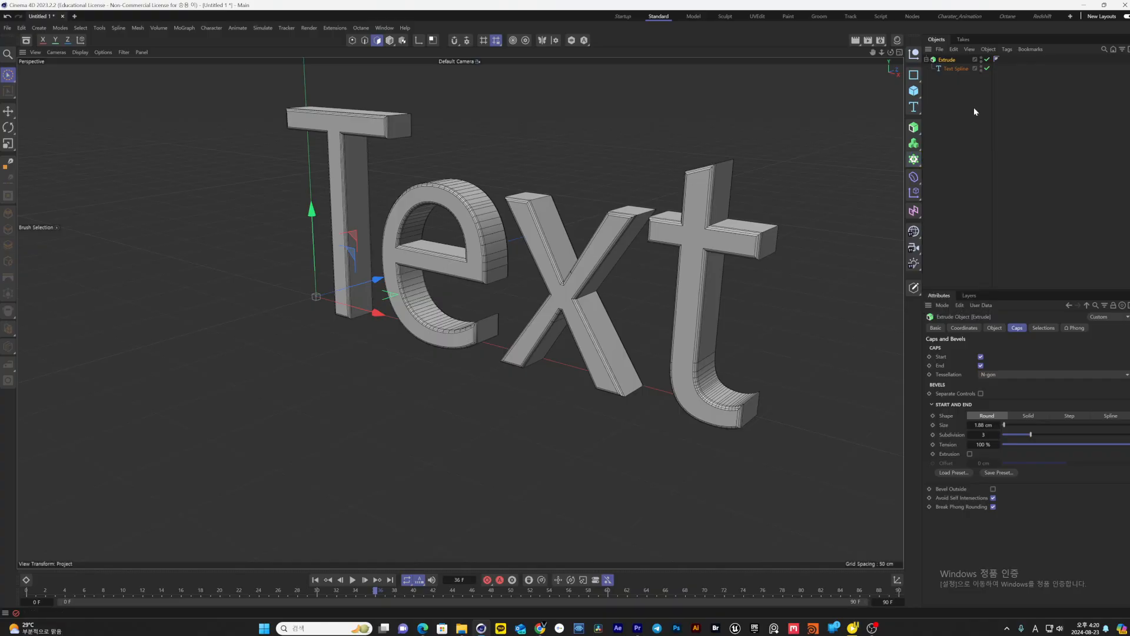
{"action": "left_click_drag", "start_coordinate": [977, 105], "coordinate": [924, 53]}
{"action": "key", "text": "Delete"}
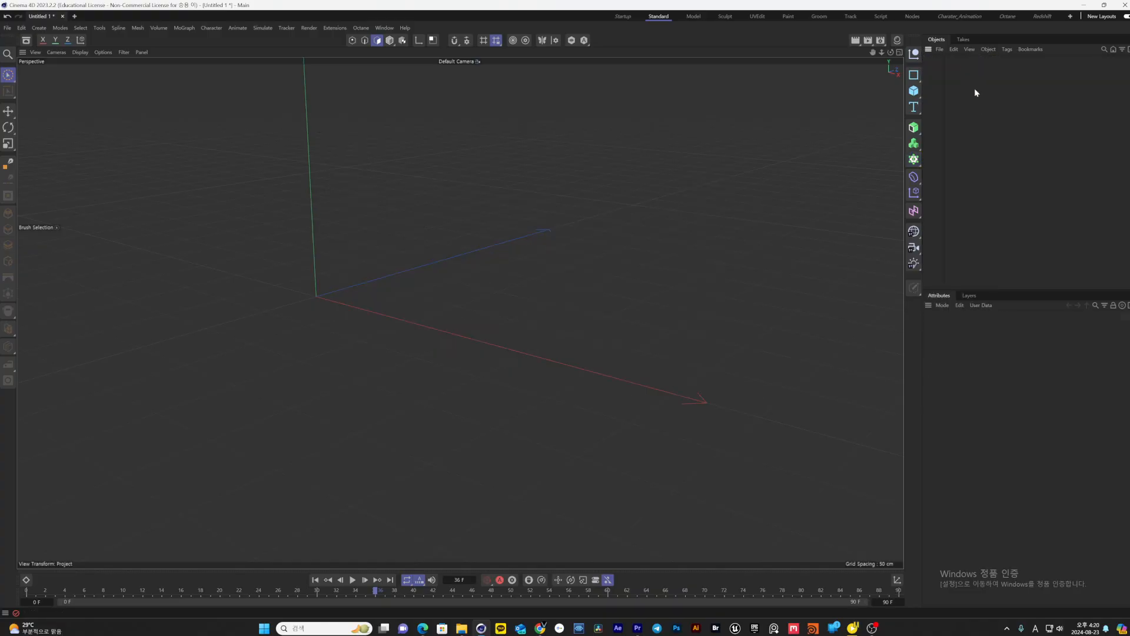
{"action": "left_click", "coordinate": [913, 77]}
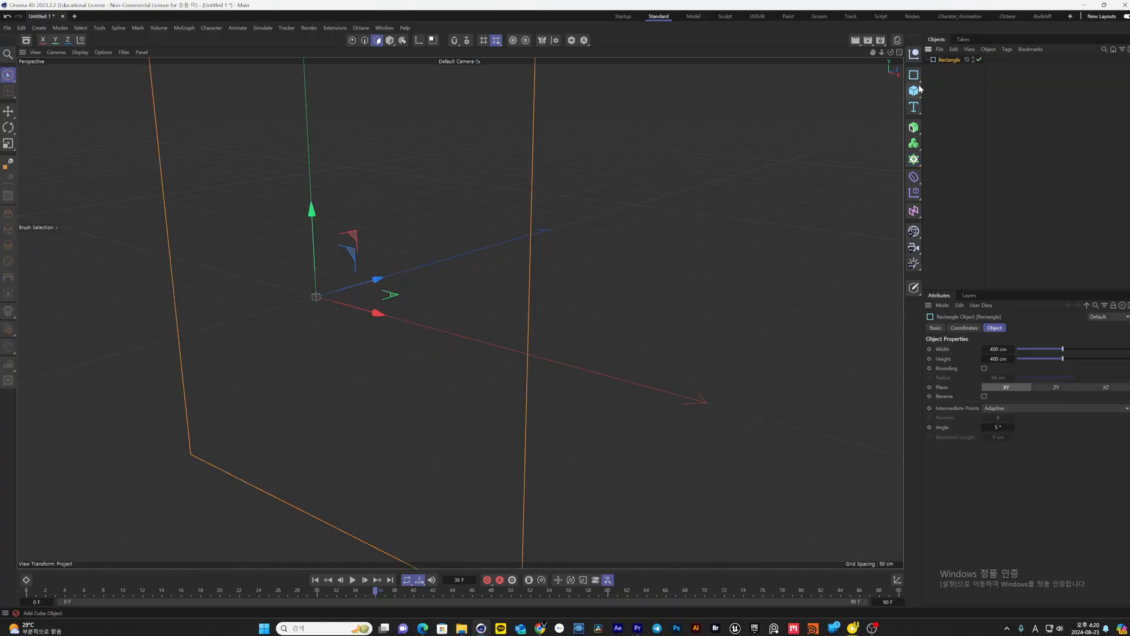
{"action": "key", "text": "Delete"}
Add a cube at the origin and set its X, Y and Z sizes to 5 cm
{"action": "left_click", "coordinate": [917, 92]}
{"action": "left_click", "coordinate": [994, 349]}
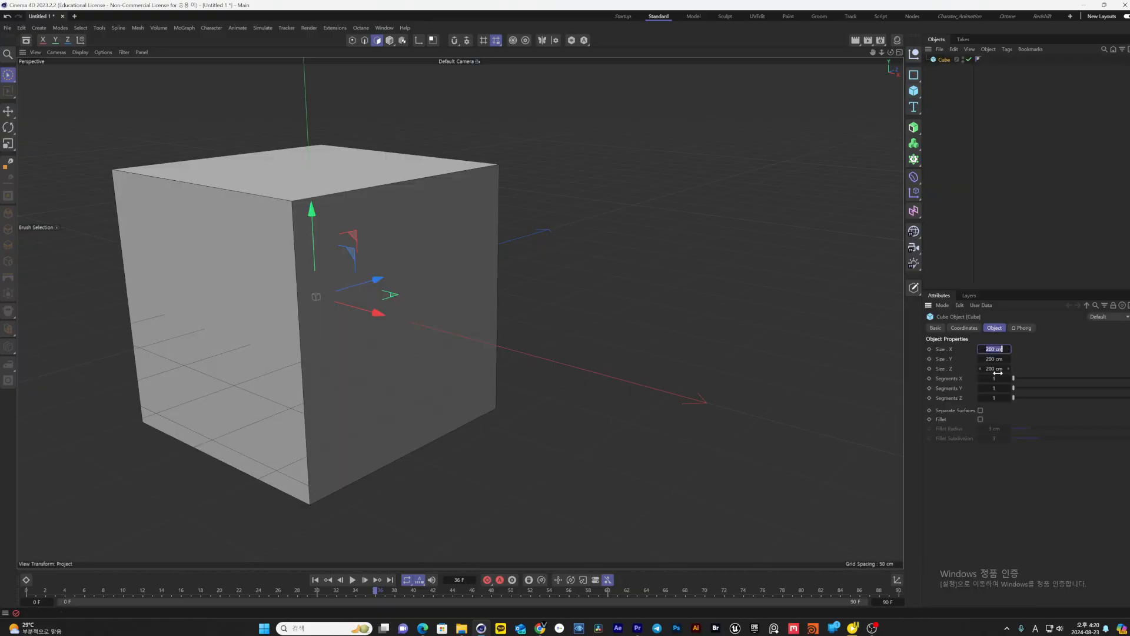
{"action": "type", "text": "5"}
{"action": "key", "text": "Return"}
{"action": "key", "text": "Tab"}
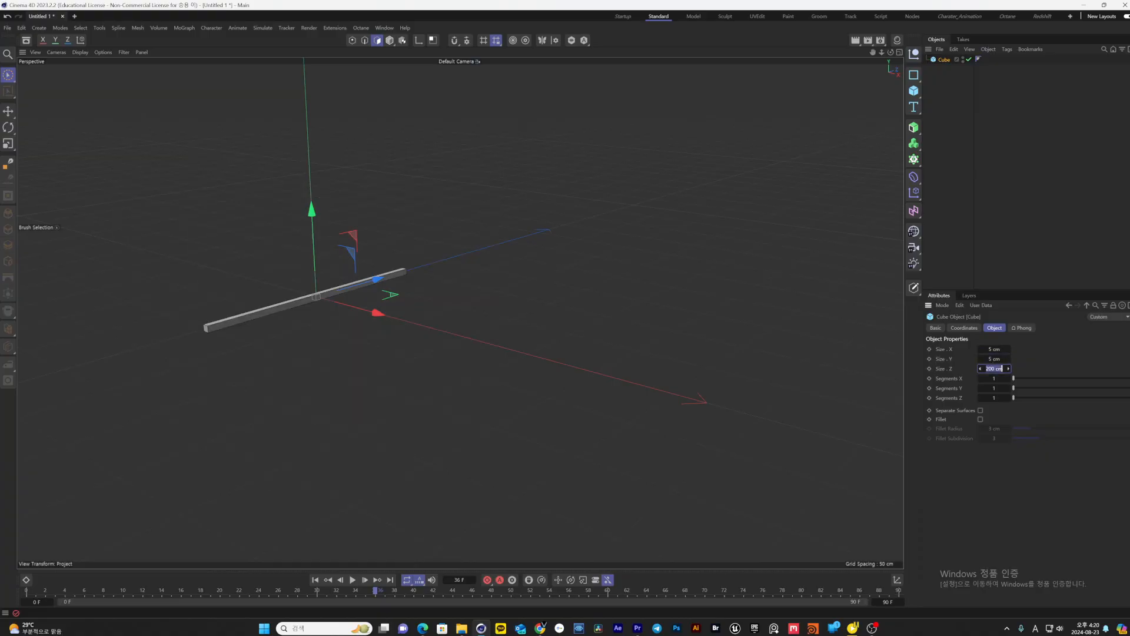
{"action": "type", "text": "5"}
{"action": "key", "text": "Return"}
{"action": "middle_click_drag", "start_coordinate": [528, 316], "coordinate": [664, 356], "text": "alt"}
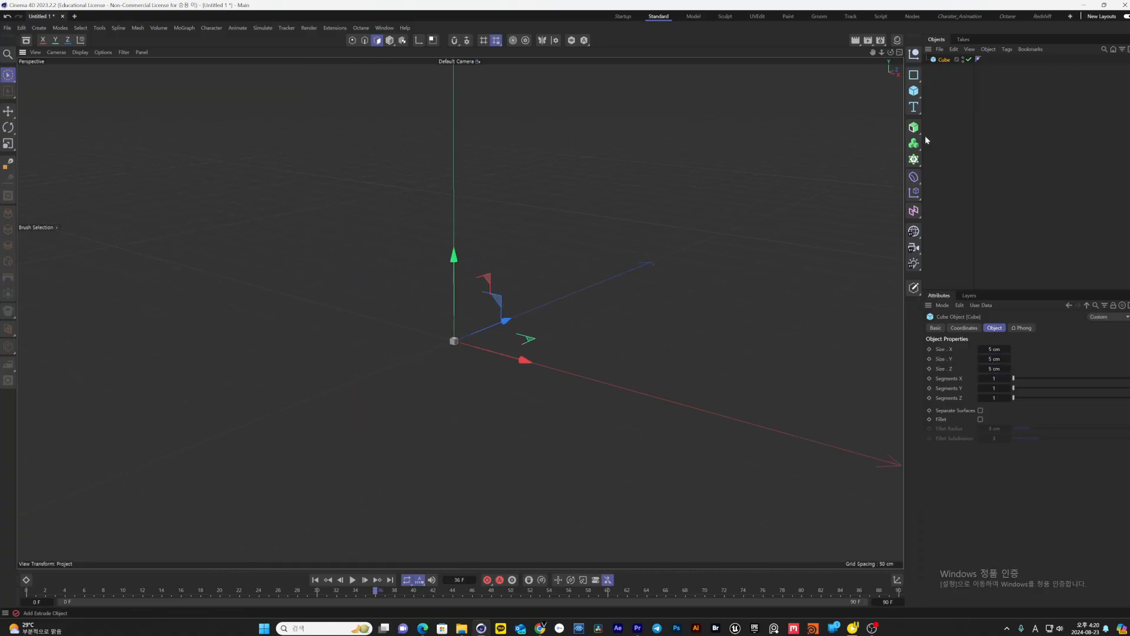
Add a Cloner and nest the cube under it as its child
{"action": "left_click", "coordinate": [913, 143]}
{"action": "left_click_drag", "start_coordinate": [942, 69], "coordinate": [947, 60]}
{"action": "scroll", "coordinate": [599, 323], "scroll_direction": "down", "scroll_amount": 2}
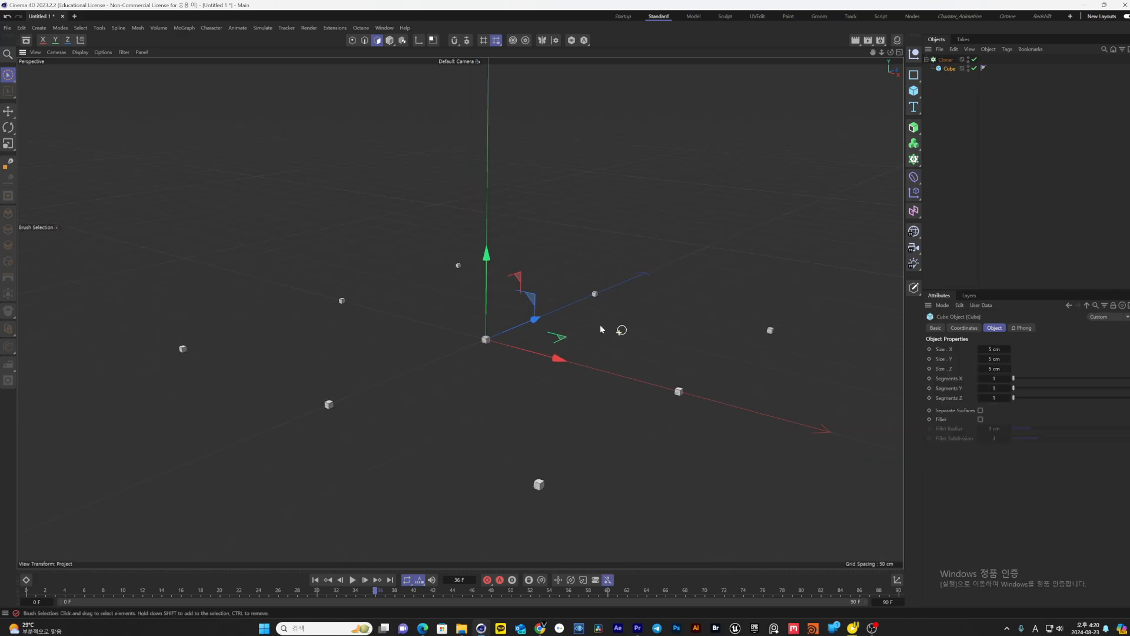
Set the Cloner's grid count along Y to 3
{"action": "left_click", "coordinate": [945, 59]}
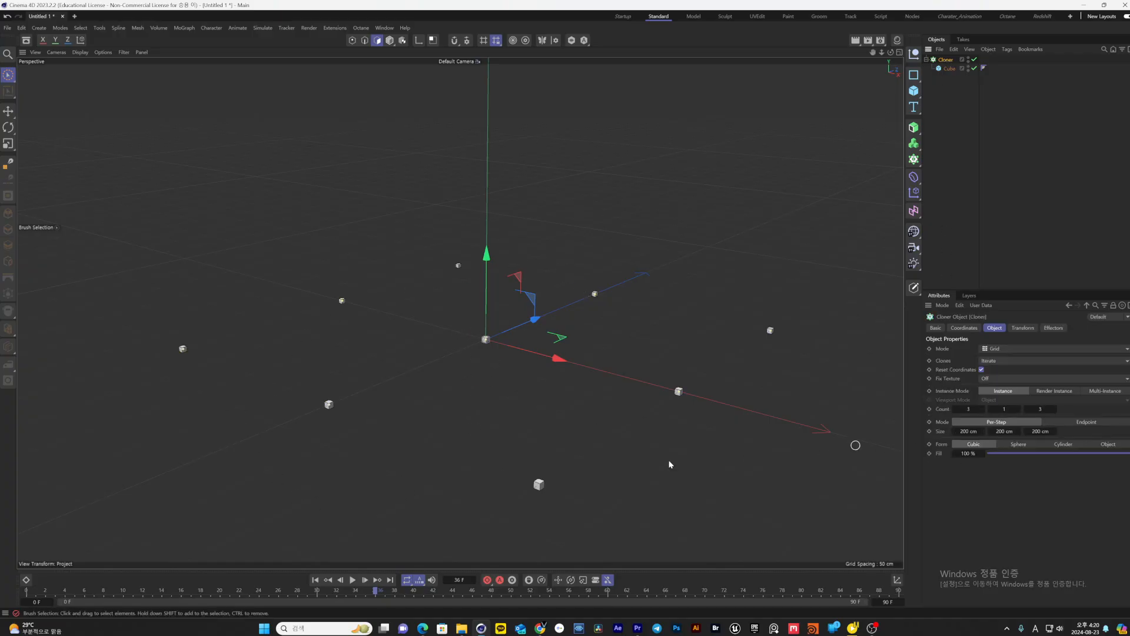
{"action": "left_click_drag", "start_coordinate": [497, 365], "coordinate": [523, 395], "text": "alt"}
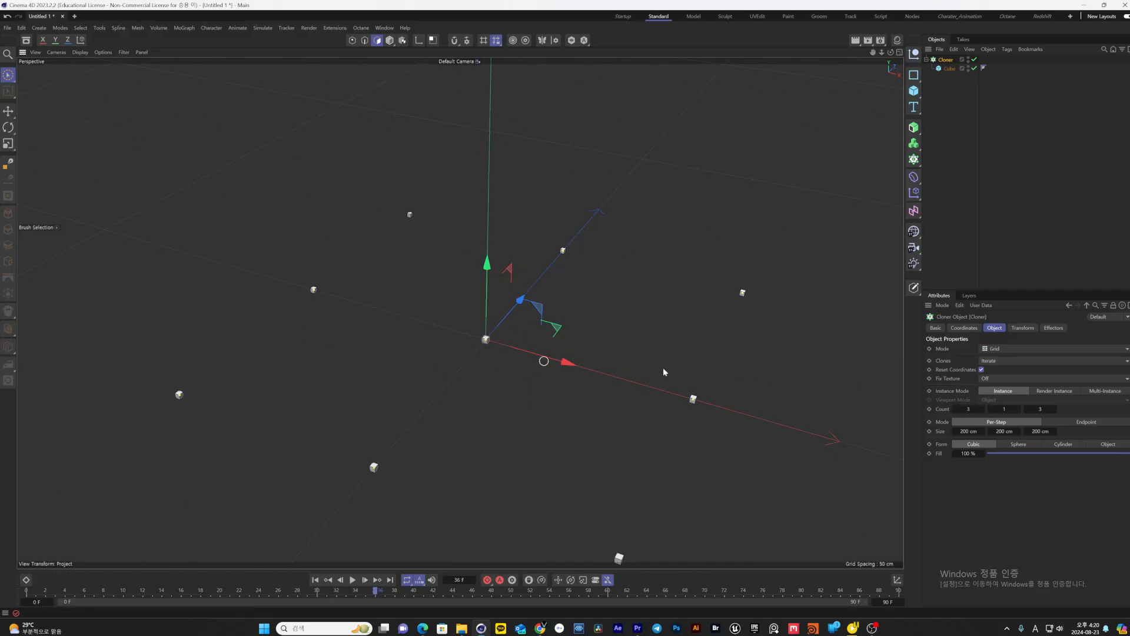
{"action": "left_click", "coordinate": [1040, 409]}
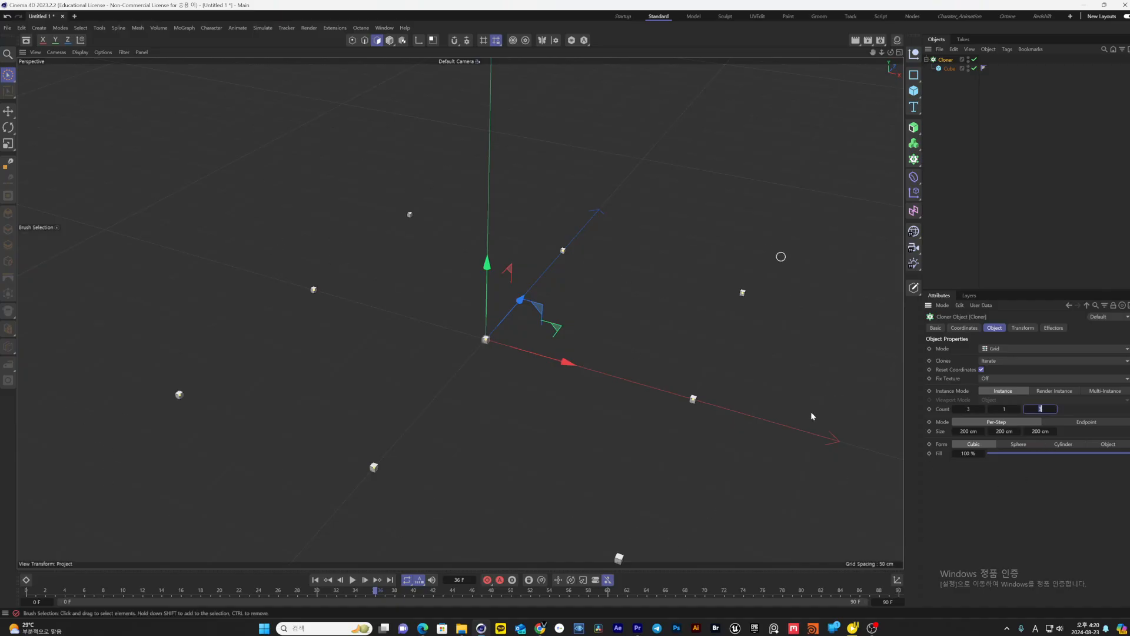
{"action": "type", "text": "2"}
{"action": "key", "text": "Return"}
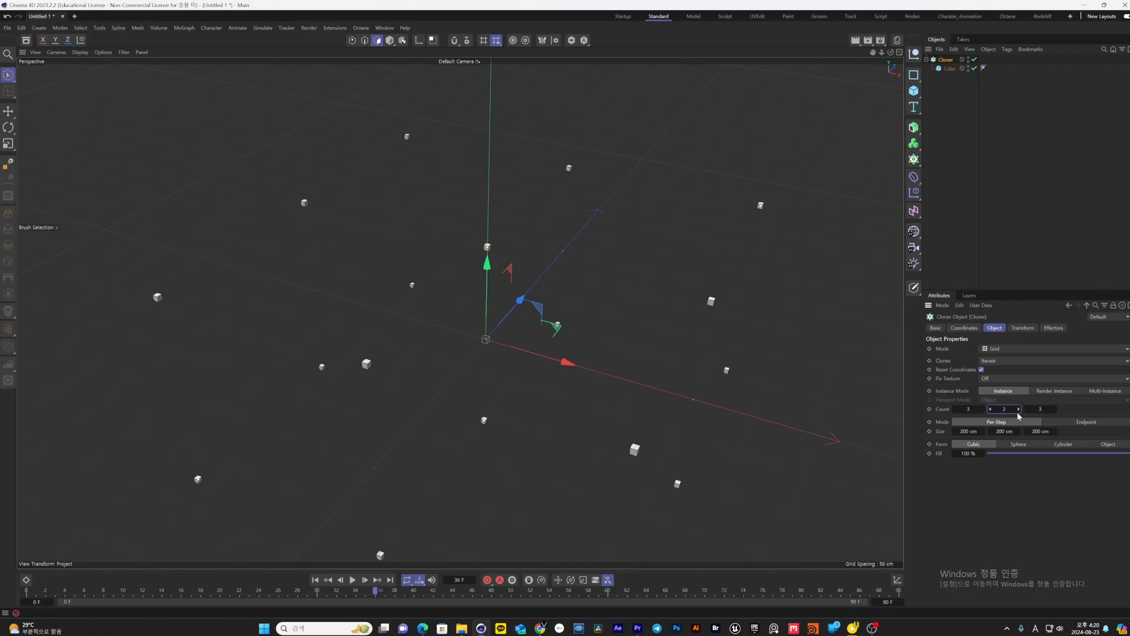
{"action": "left_click", "coordinate": [1018, 410]}
{"action": "scroll", "coordinate": [673, 369], "scroll_direction": "down", "scroll_amount": 2}
{"action": "mouse_move", "coordinate": [670, 421]}
{"action": "left_mouse_down", "text": "alt"}
{"action": "mouse_move", "coordinate": [671, 409]}
{"action": "mouse_move", "coordinate": [672, 418]}
{"action": "left_mouse_up", "text": "alt"}
Set the Cloner's per-step grid size to 20 cm in X, Y and Z
{"action": "left_click", "coordinate": [968, 431]}
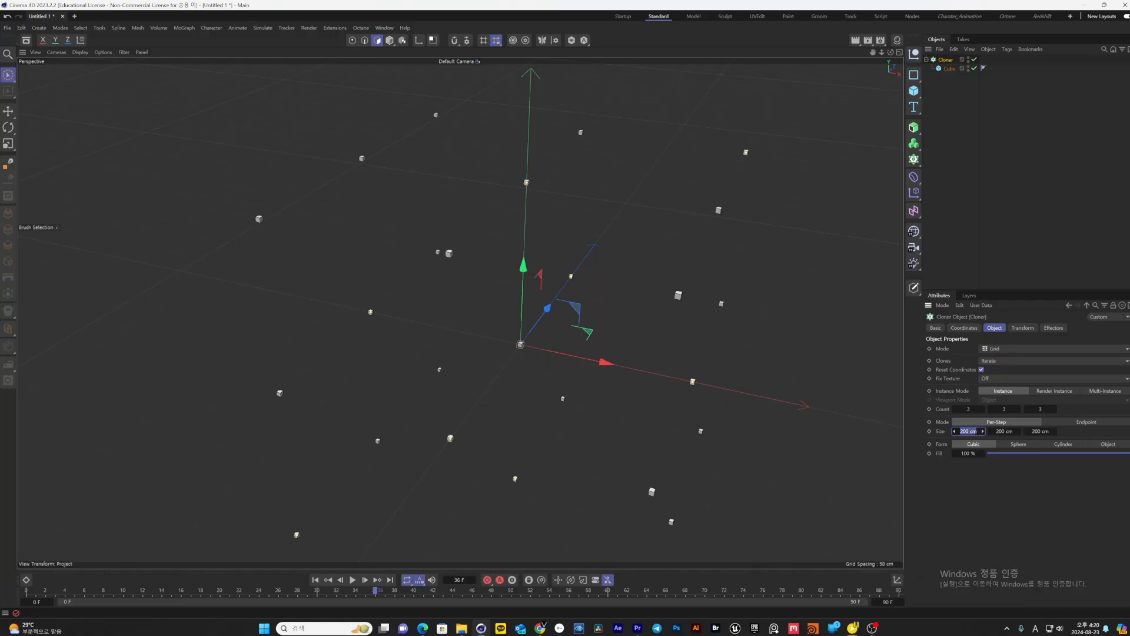
{"action": "type", "text": "20"}
{"action": "left_click", "coordinate": [1001, 430]}
{"action": "type", "text": "20"}
{"action": "left_click", "coordinate": [1038, 430]}
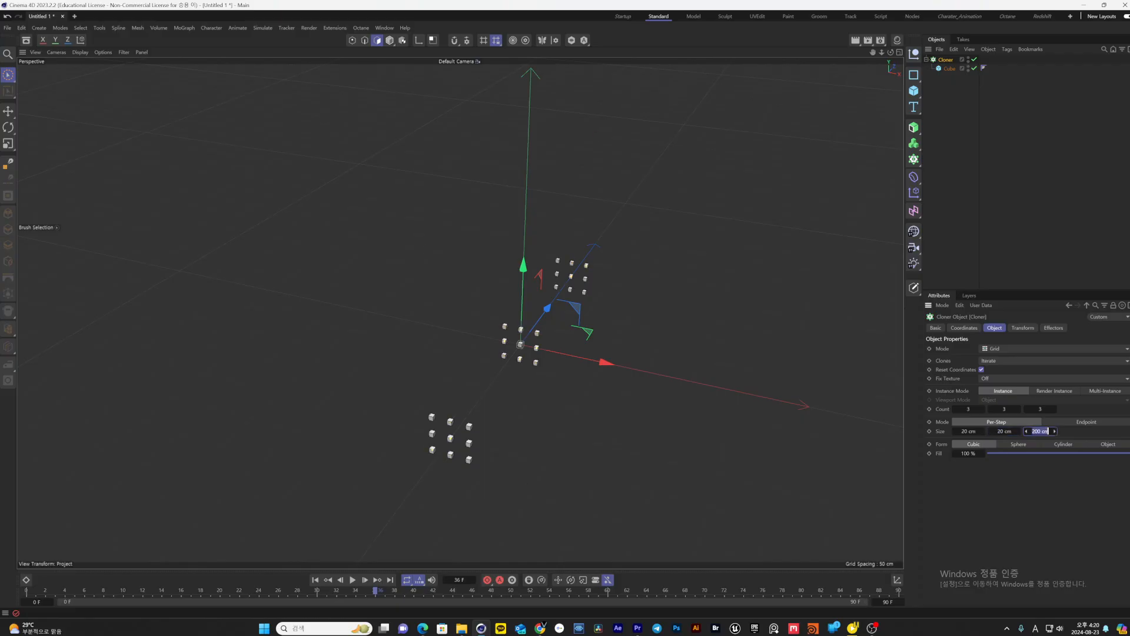
{"action": "type", "text": "20"}
{"action": "key", "text": "Return"}
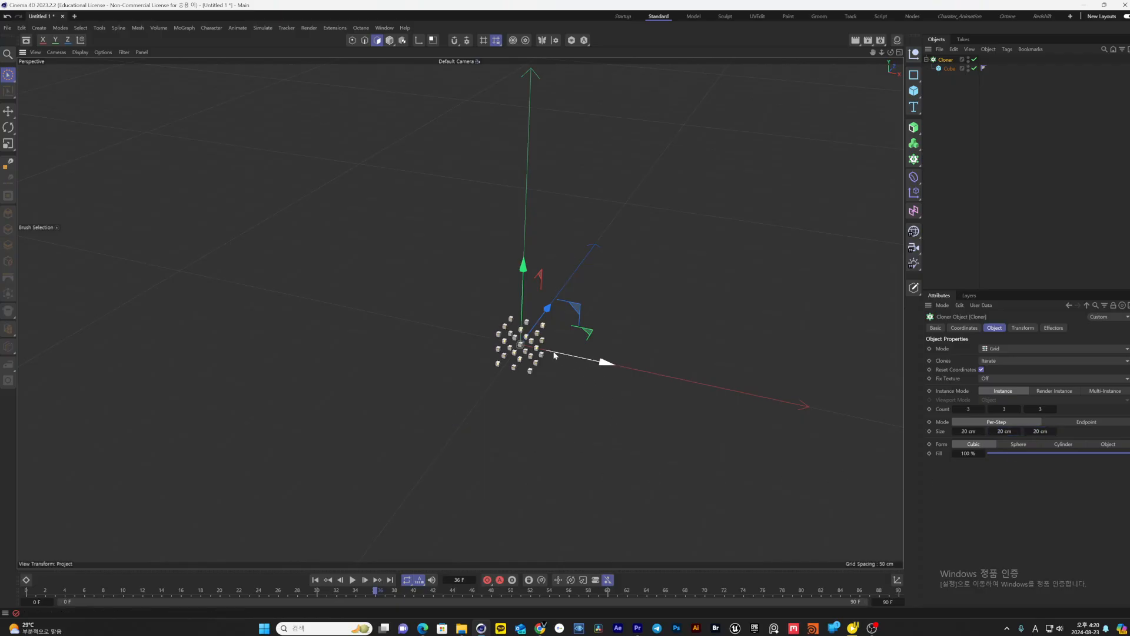
{"action": "scroll", "coordinate": [536, 348], "scroll_direction": "up", "scroll_amount": 2}
{"action": "scroll", "coordinate": [537, 347], "scroll_direction": "up", "scroll_amount": 5}
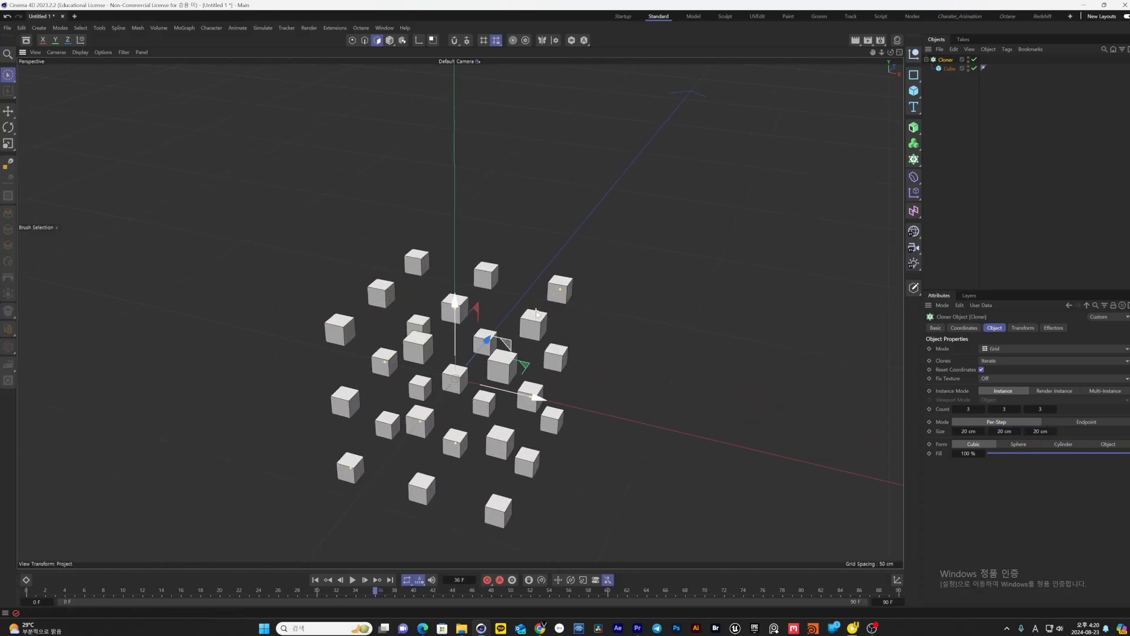
Set the Cloner's per-step grid size to 5 cm in X, Y and Z, matching the cube's dimensions
{"action": "left_click", "coordinate": [949, 68]}
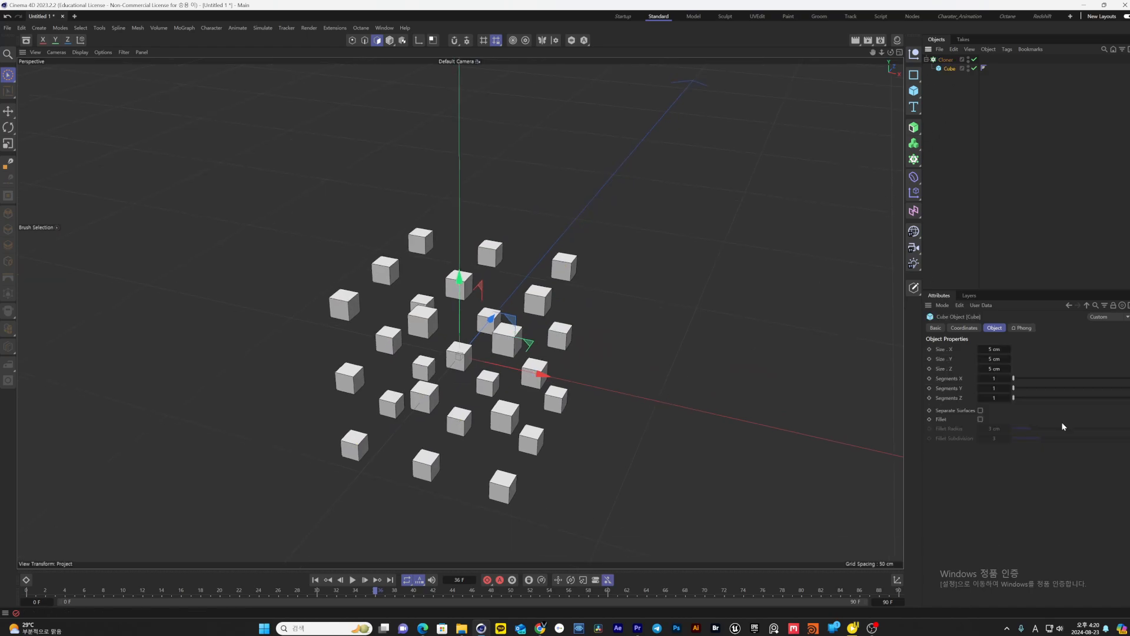
{"action": "left_click", "coordinate": [946, 60]}
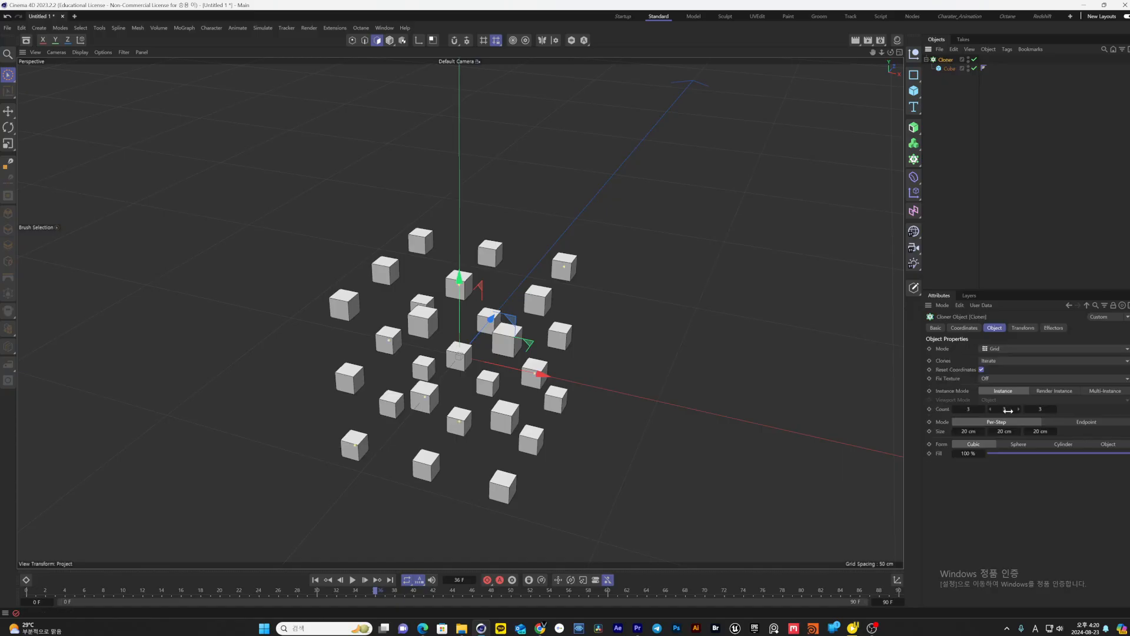
{"action": "left_click", "coordinate": [968, 431]}
{"action": "left_click", "coordinate": [963, 431]}
{"action": "type", "text": "5"}
{"action": "left_click", "coordinate": [1007, 432]}
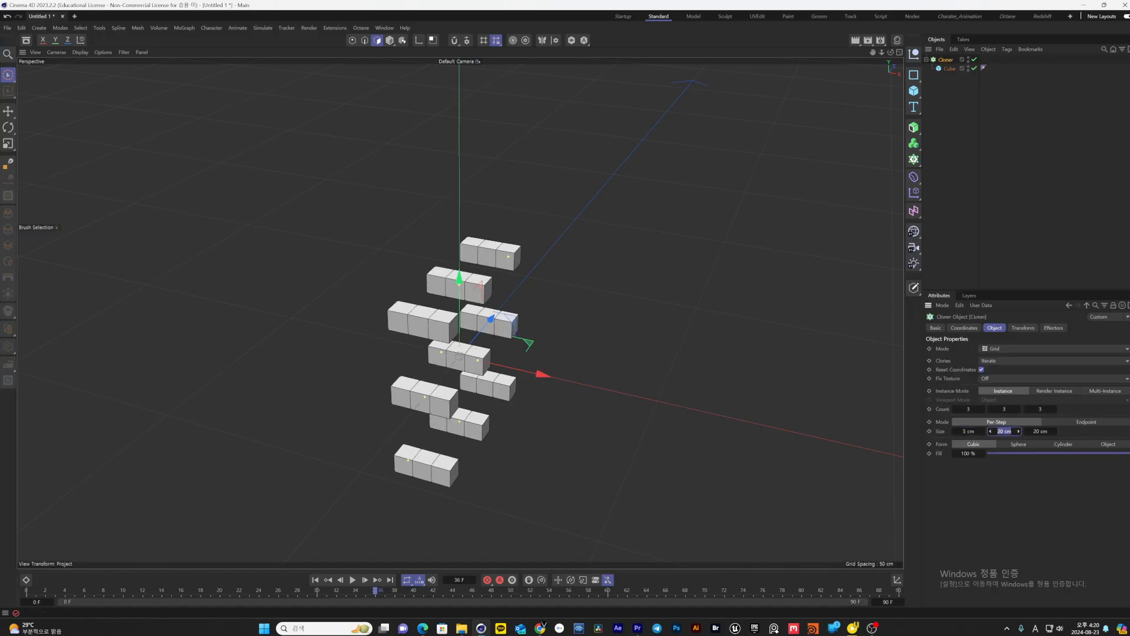
{"action": "left_click", "coordinate": [999, 431]}
{"action": "left_click", "coordinate": [1037, 431]}
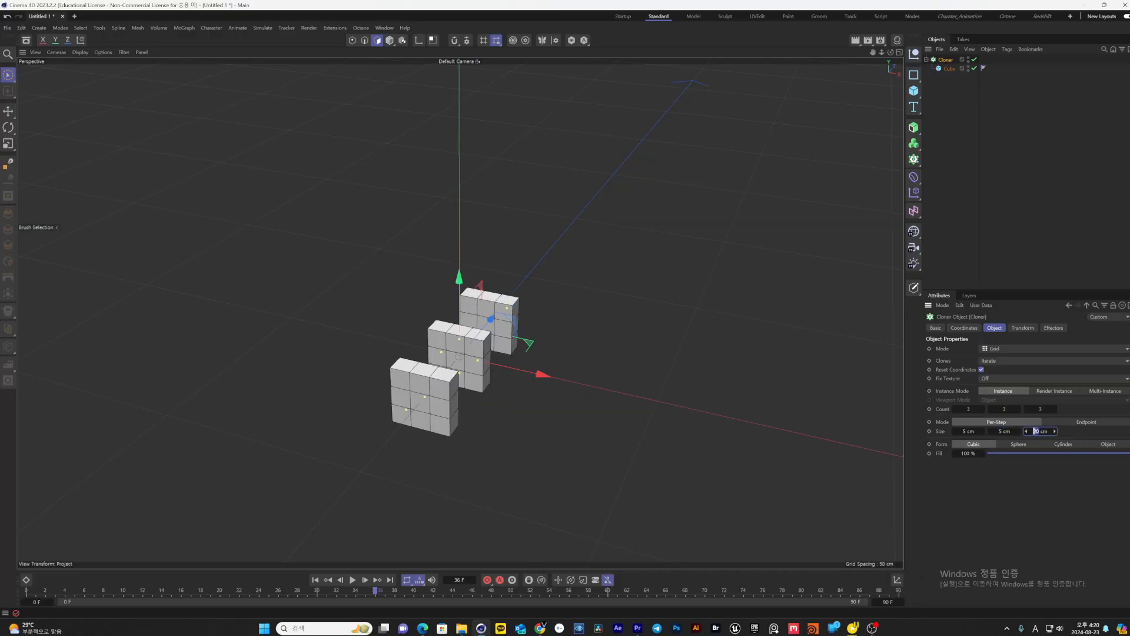
{"action": "type", "text": "5"}
{"action": "key", "text": "Return"}
Raise the Cloner's grid count to 8 along X, 8 along Y and 7 along Z
{"action": "left_click_drag", "start_coordinate": [983, 409], "coordinate": [1022, 408]}
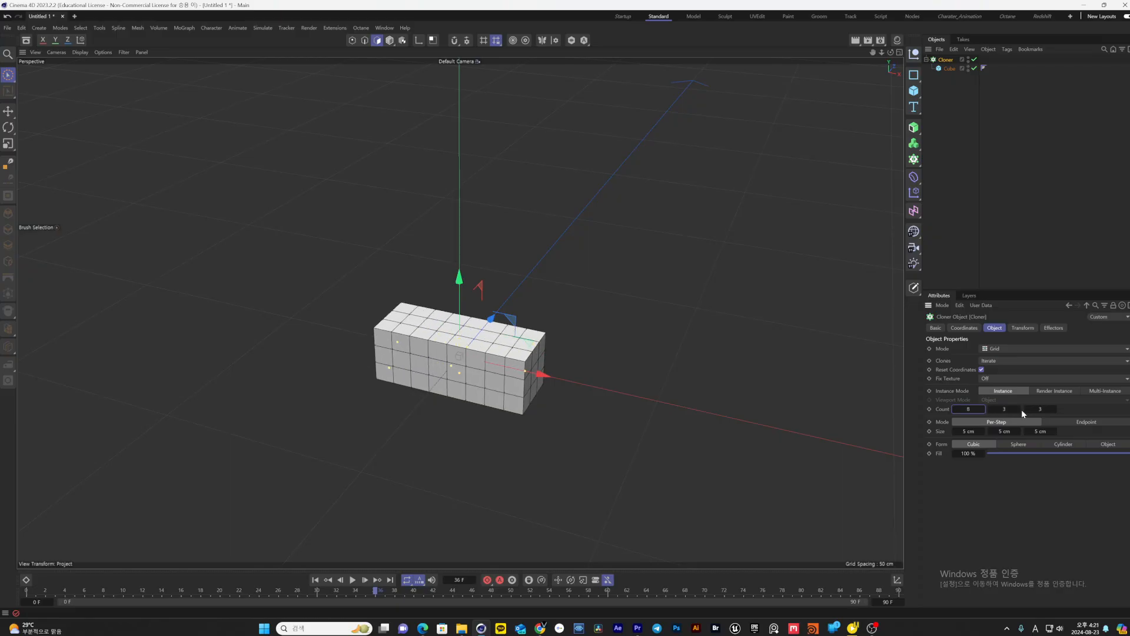
{"action": "left_click", "coordinate": [1019, 410]}
{"action": "left_click", "coordinate": [1019, 409]}
{"action": "left_click", "coordinate": [1019, 409]}
{"action": "left_click", "coordinate": [1019, 410]}
{"action": "left_click", "coordinate": [1019, 409]}
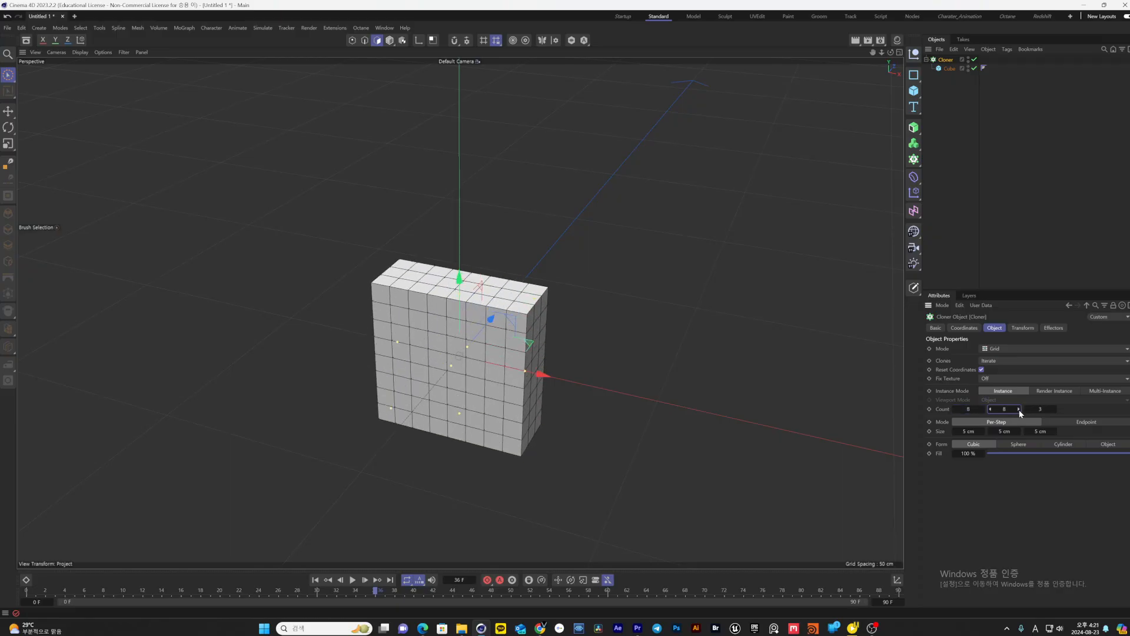
{"action": "left_click", "coordinate": [1053, 410]}
{"action": "left_click", "coordinate": [1054, 410]}
{"action": "left_click", "coordinate": [1053, 410]}
{"action": "left_click", "coordinate": [1054, 410]}
{"action": "mouse_move", "coordinate": [717, 395]}
{"action": "left_mouse_down", "text": "alt"}
{"action": "mouse_move", "coordinate": [638, 423]}
{"action": "mouse_move", "coordinate": [601, 380]}
{"action": "mouse_move", "coordinate": [618, 370]}
{"action": "left_mouse_up", "text": "alt"}
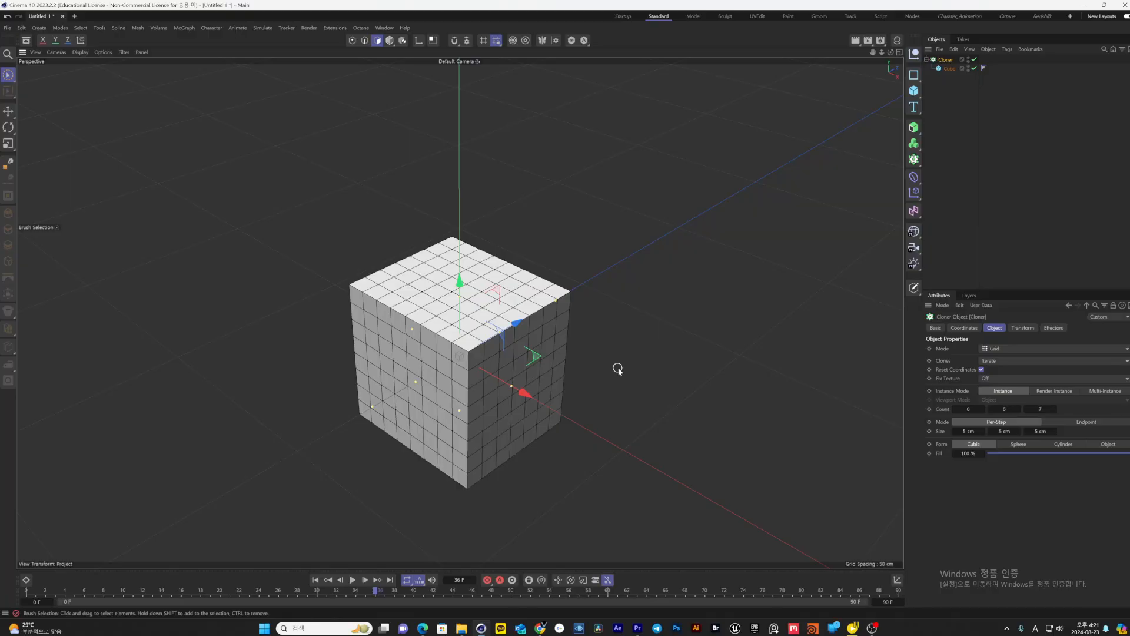
{"action": "left_click_drag", "start_coordinate": [575, 356], "coordinate": [563, 302], "text": "alt"}
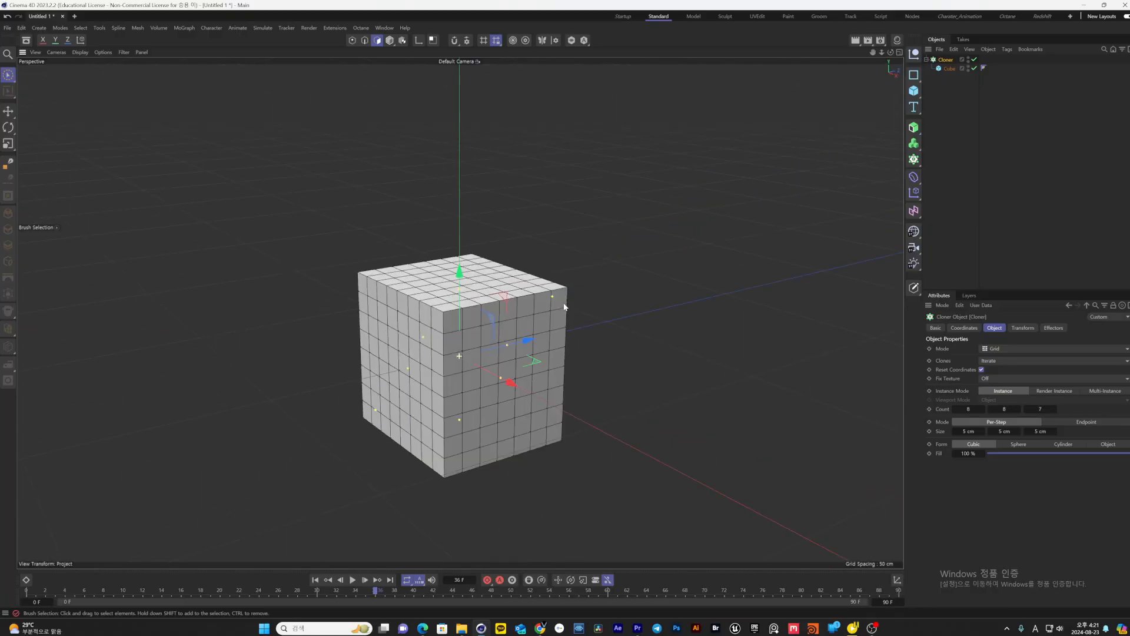
{"action": "mouse_move", "coordinate": [577, 391]}
{"action": "left_mouse_down", "text": "alt"}
{"action": "mouse_move", "coordinate": [582, 330]}
{"action": "mouse_move", "coordinate": [600, 336]}
{"action": "mouse_move", "coordinate": [553, 316]}
{"action": "left_mouse_up", "text": "alt"}
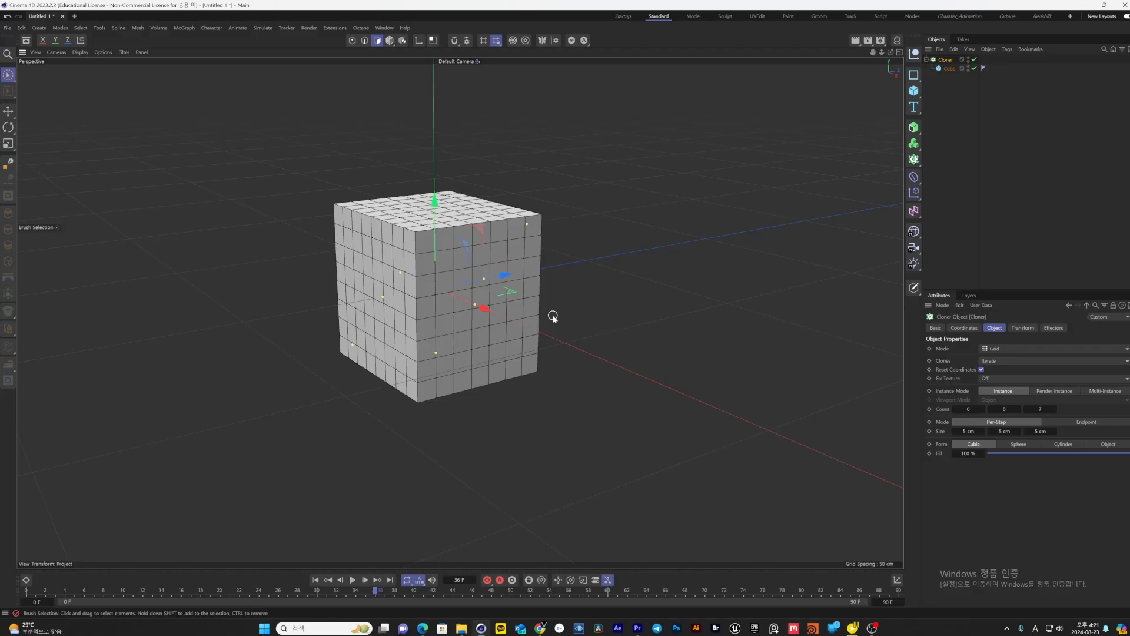
{"action": "mouse_move", "coordinate": [553, 316]}
{"action": "left_mouse_down", "text": "alt"}
{"action": "mouse_move", "coordinate": [528, 292]}
{"action": "mouse_move", "coordinate": [504, 320]}
{"action": "mouse_move", "coordinate": [508, 276]}
{"action": "left_mouse_up", "text": "alt"}
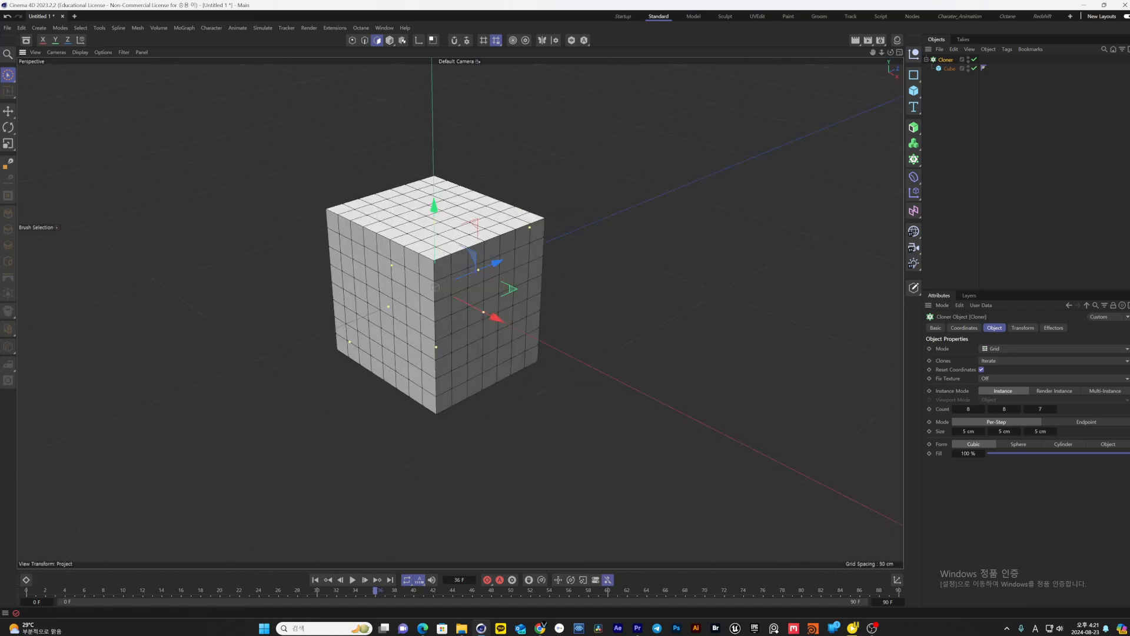